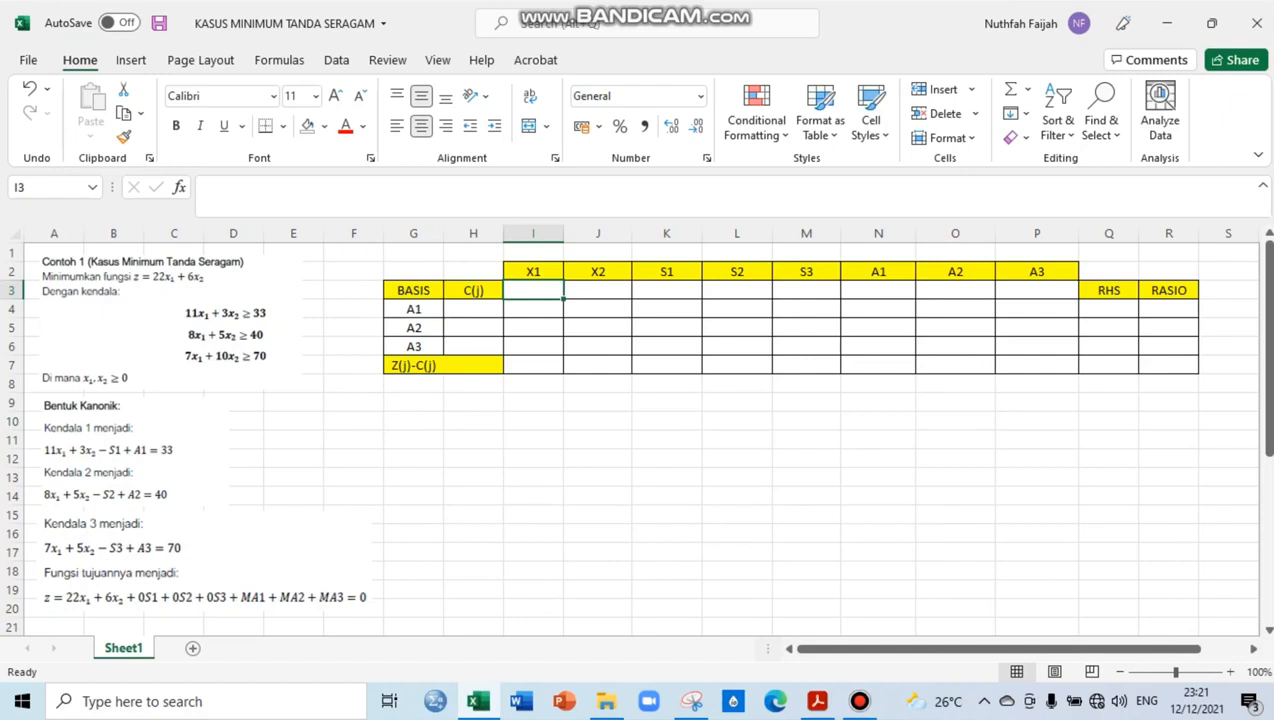
Merge and center the Z(j)-C(j) label across cells G7:H7 in the first simplex table
click(473, 365)
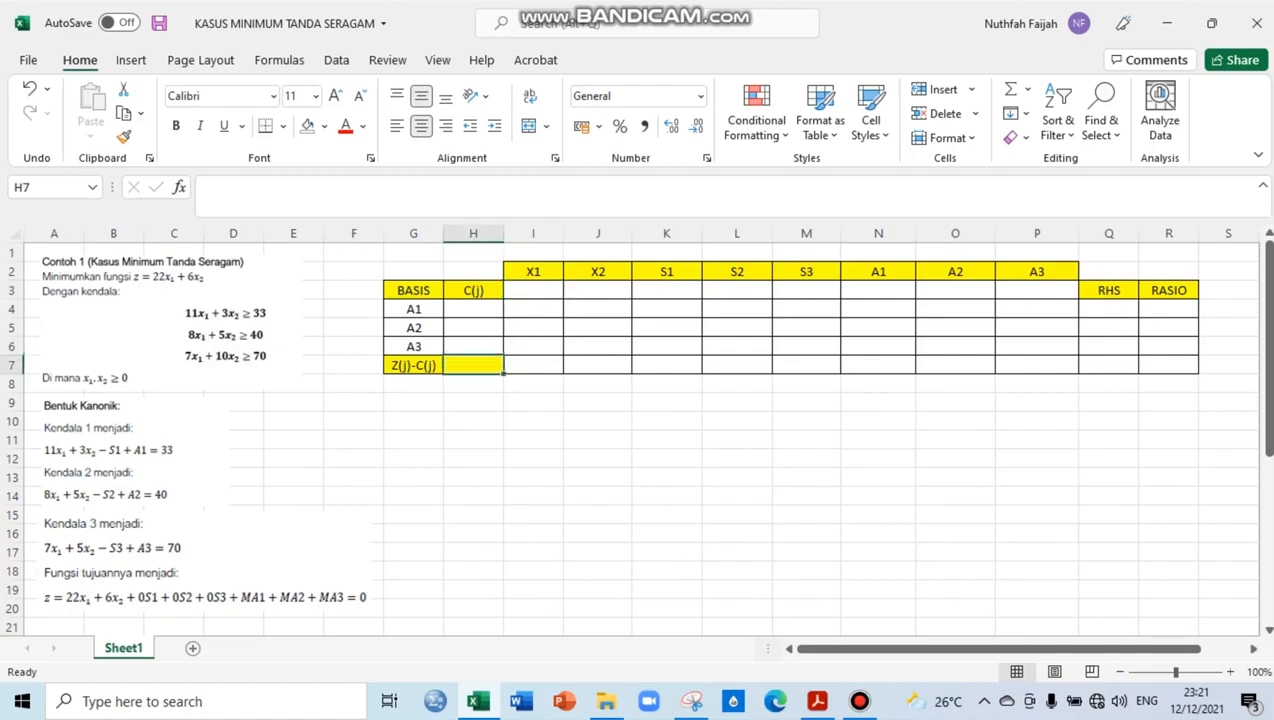
drag(413, 365, 473, 365)
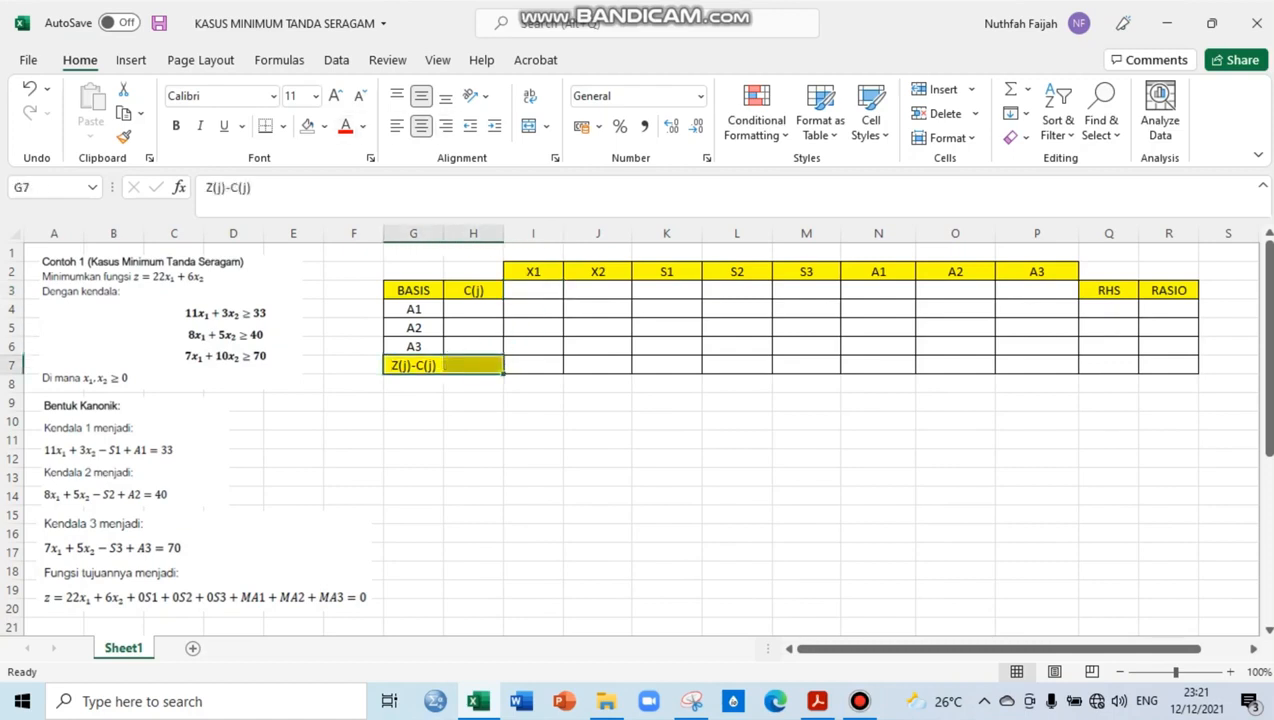
click(528, 125)
click(413, 402)
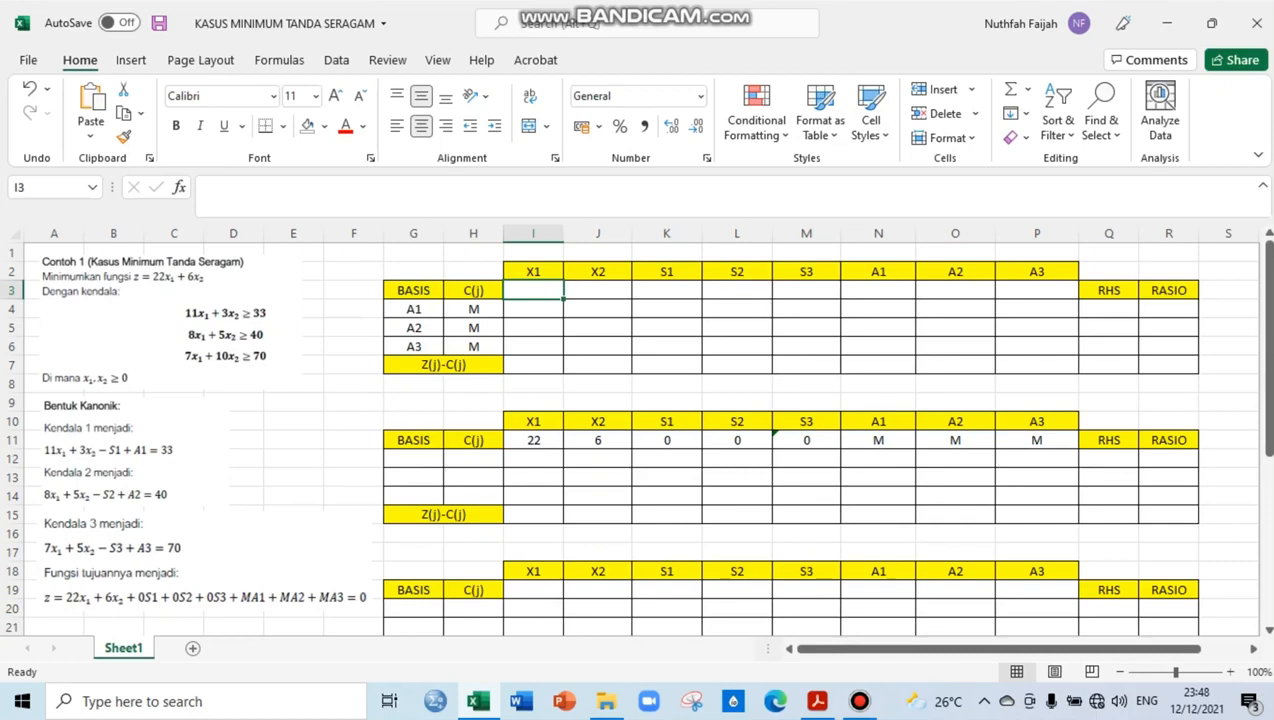
Fill the first table's objective coefficients in row 3: 22 for X1, 6 for X2, and 0 for S1, S2 and S3
text(22)
key(Tab)
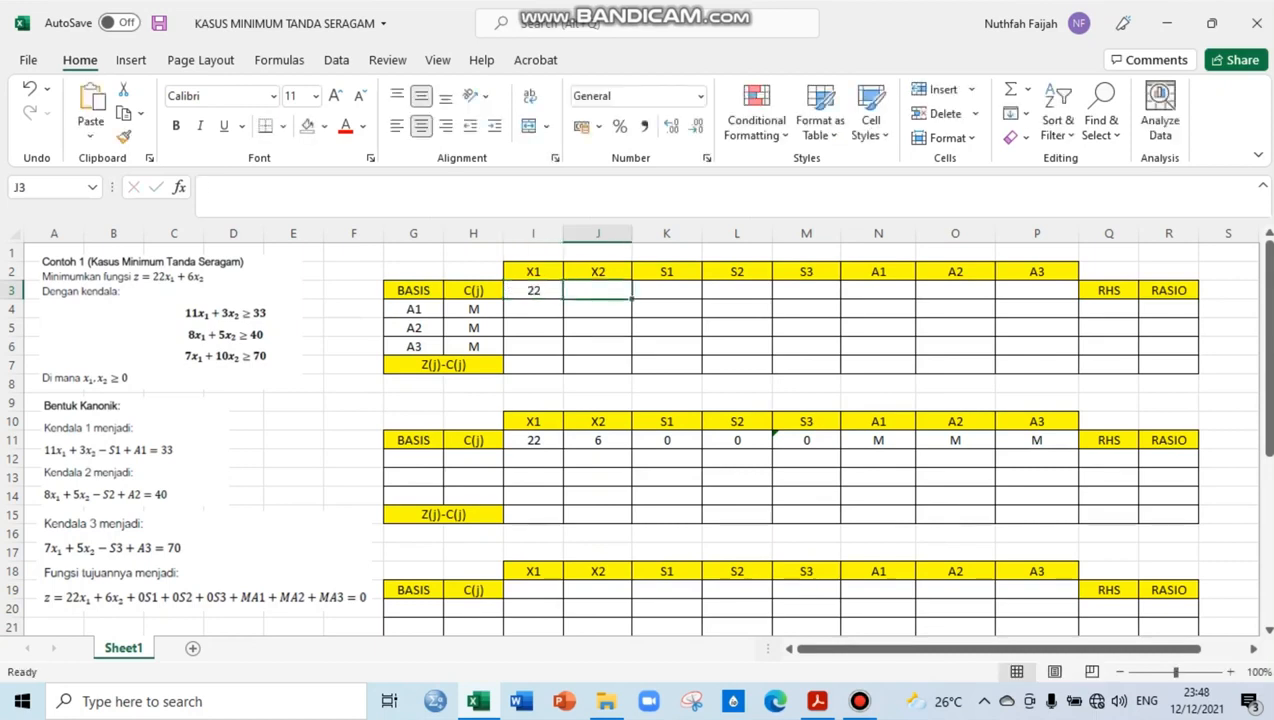
text(6)
key(Tab)
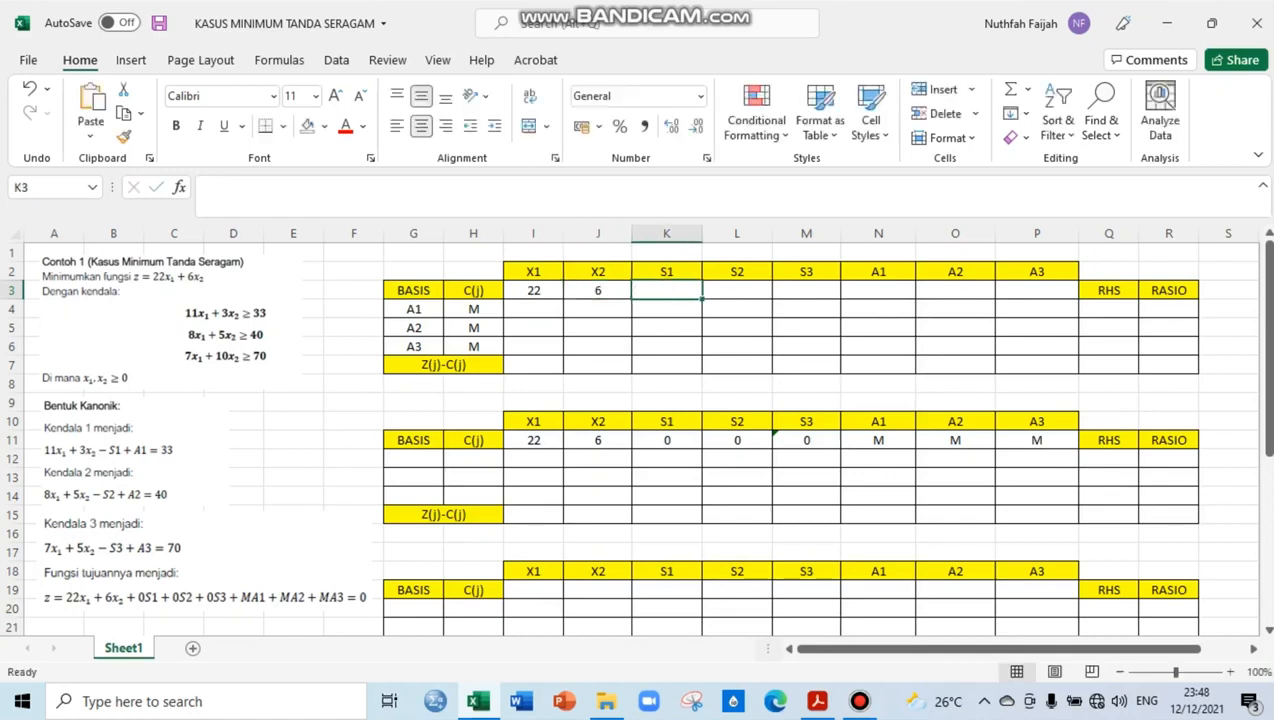
text(0)
key(Tab)
key(Tab)
text(0)
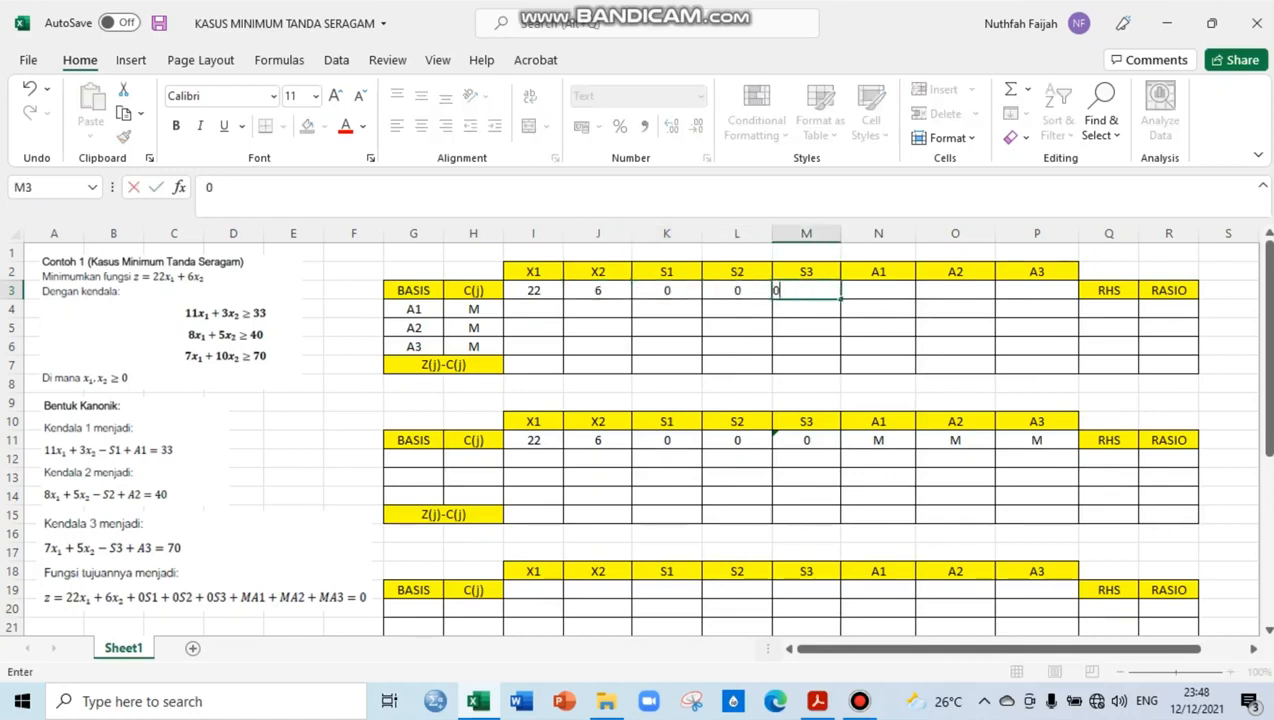
key(Tab)
Enter M as the objective coefficient for A1, A2 and A3 in row 3 of the first table
text(M)
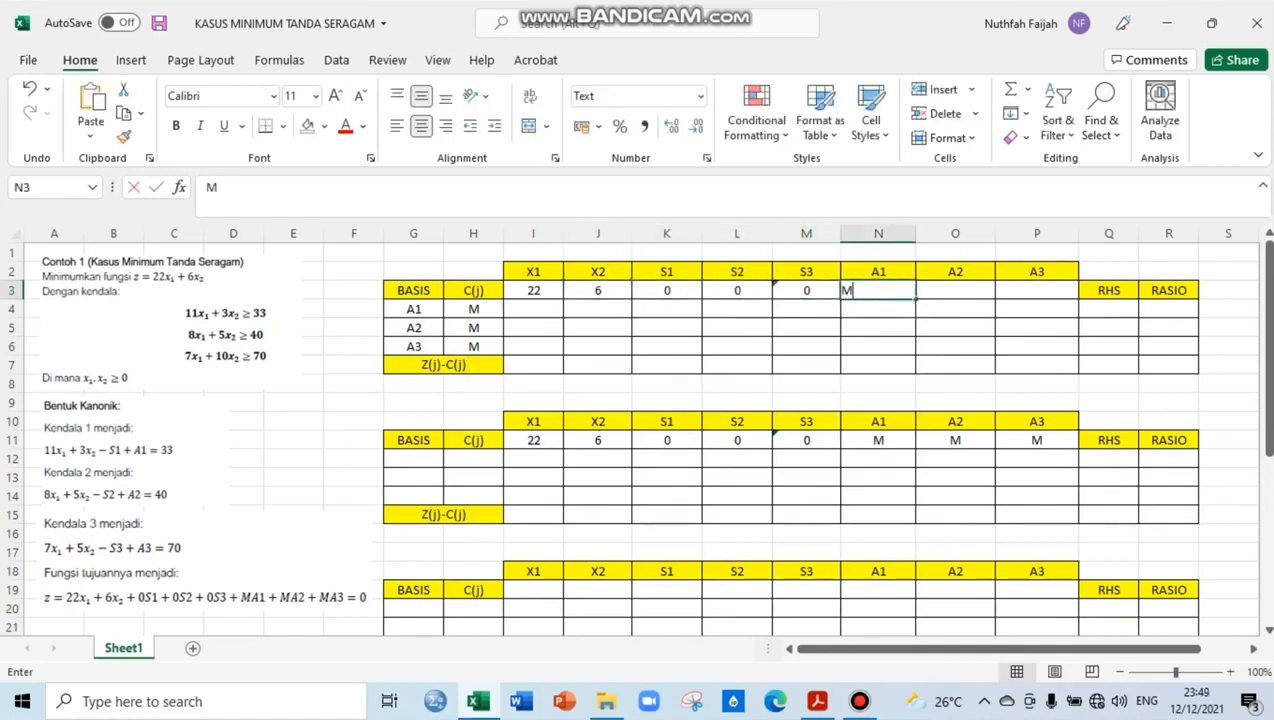
key(Tab)
key(Tab)
key(Left)
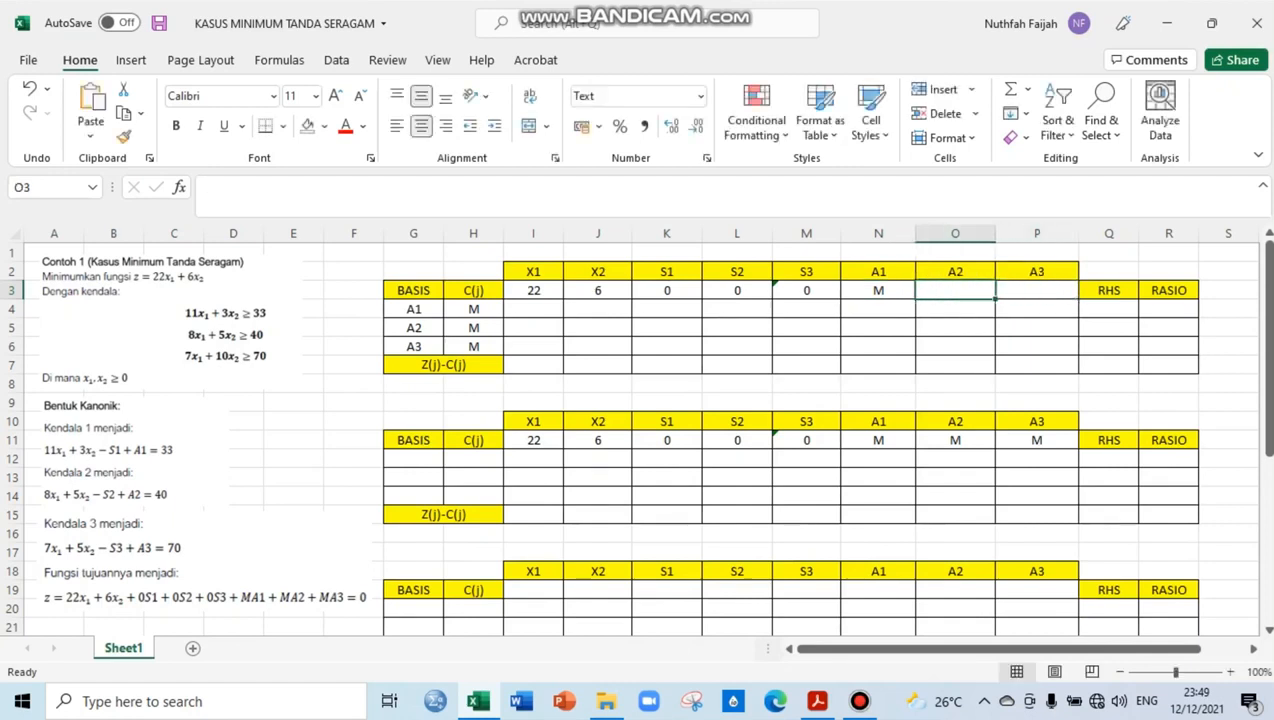
text(M)
key(Tab)
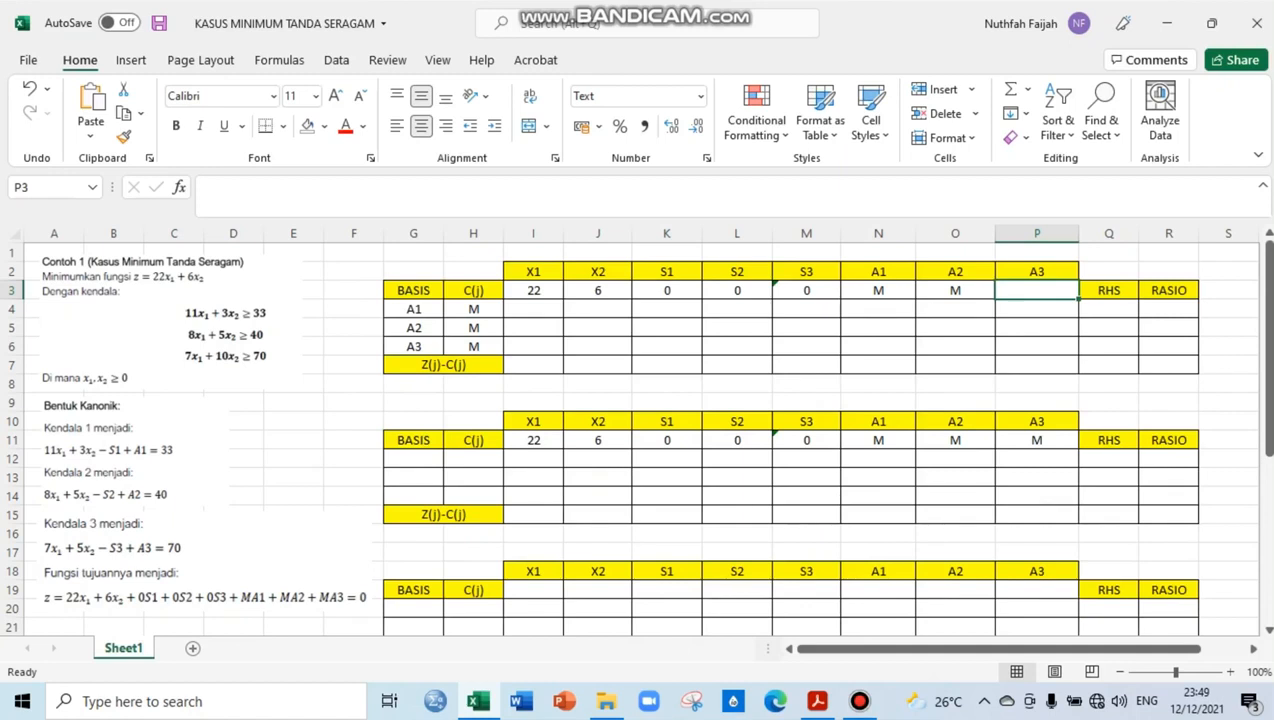
text(M)
key(Left)
key(Left)
key(Left)
key(Left)
key(Left)
key(Left)
key(Left)
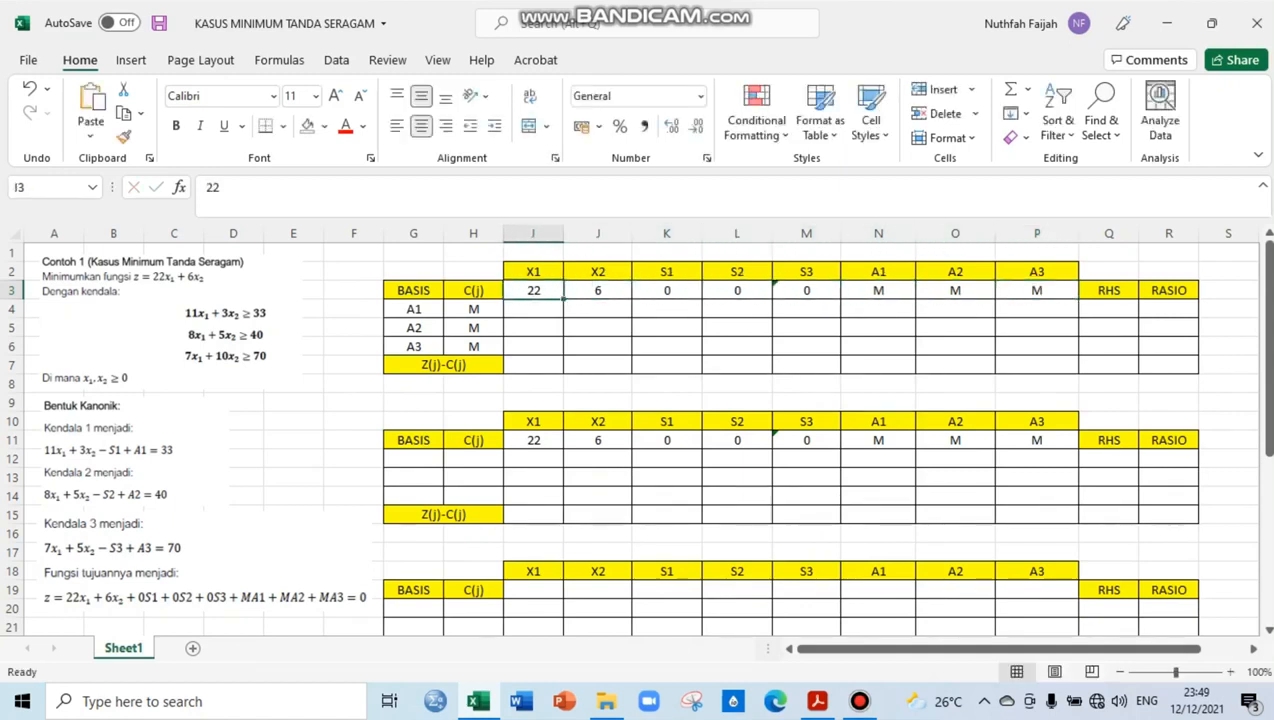
In basis row A1 of the first table, enter 11 for X1 and 3 for X2
key(Down)
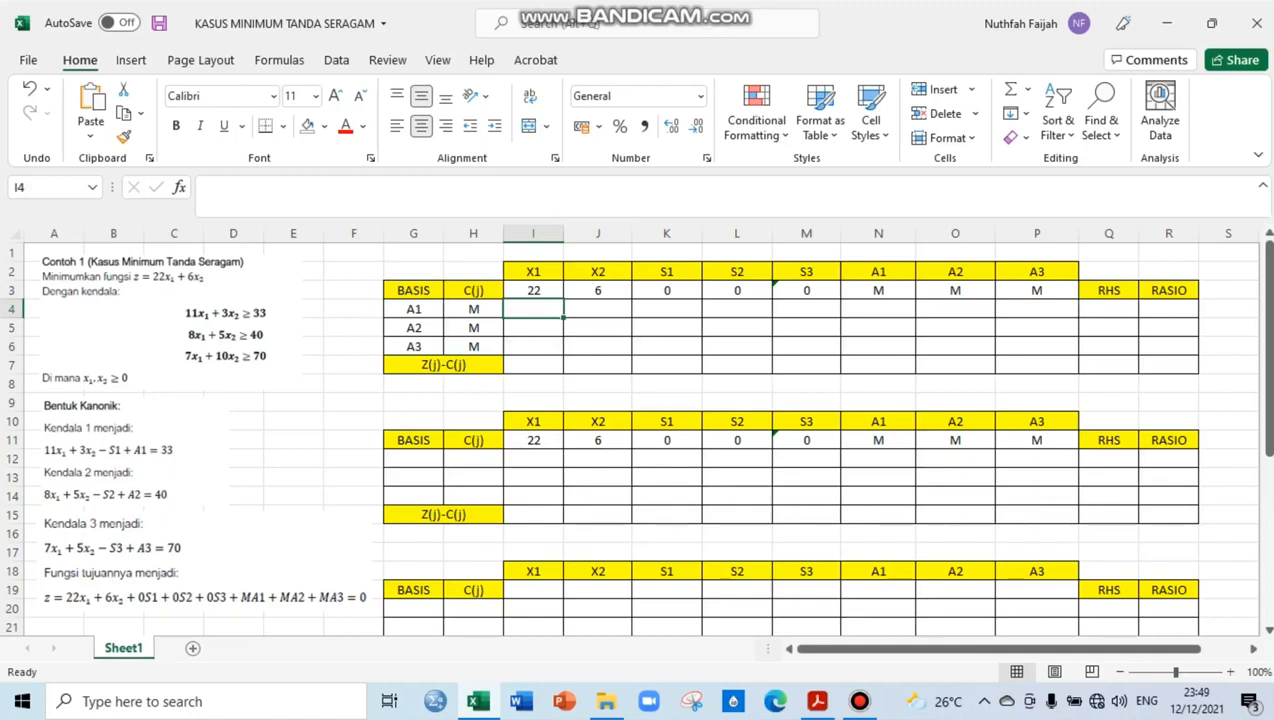
text(11)
key(Tab)
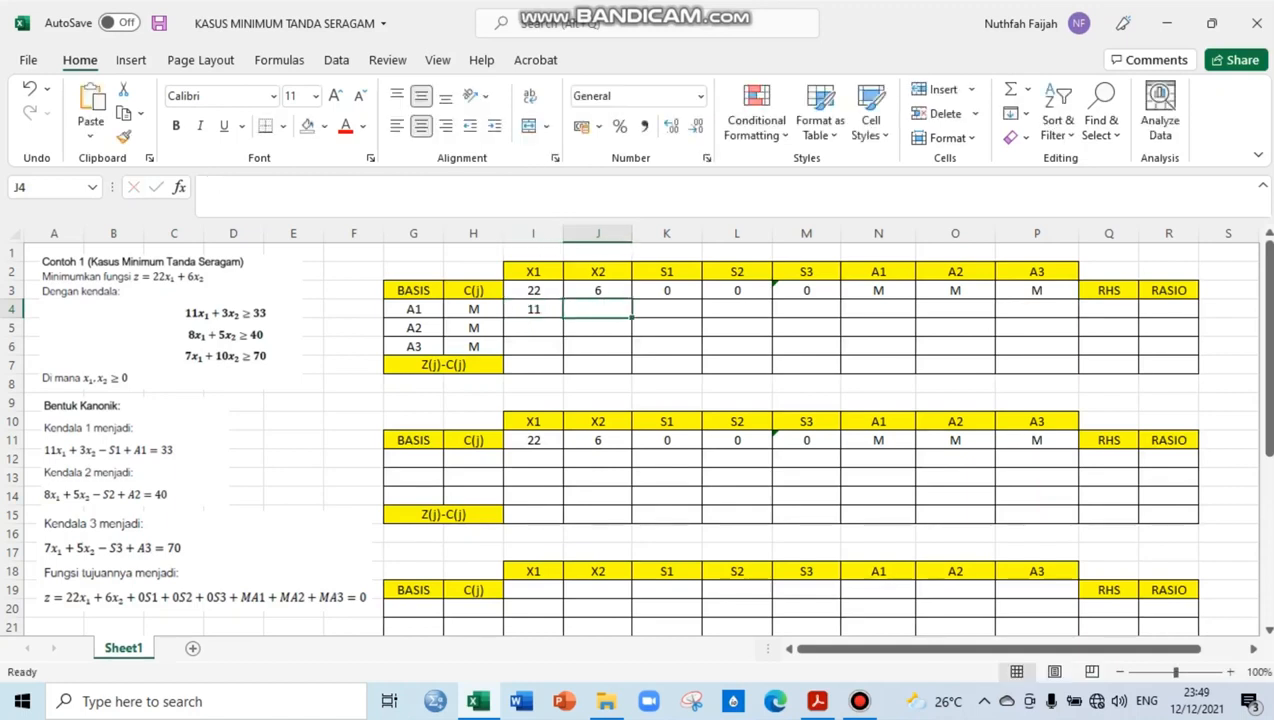
text(3)
key(Tab)
Enter -1 for S1, 0 for S2 and 0 for S3 in basis row A1
text(-1)
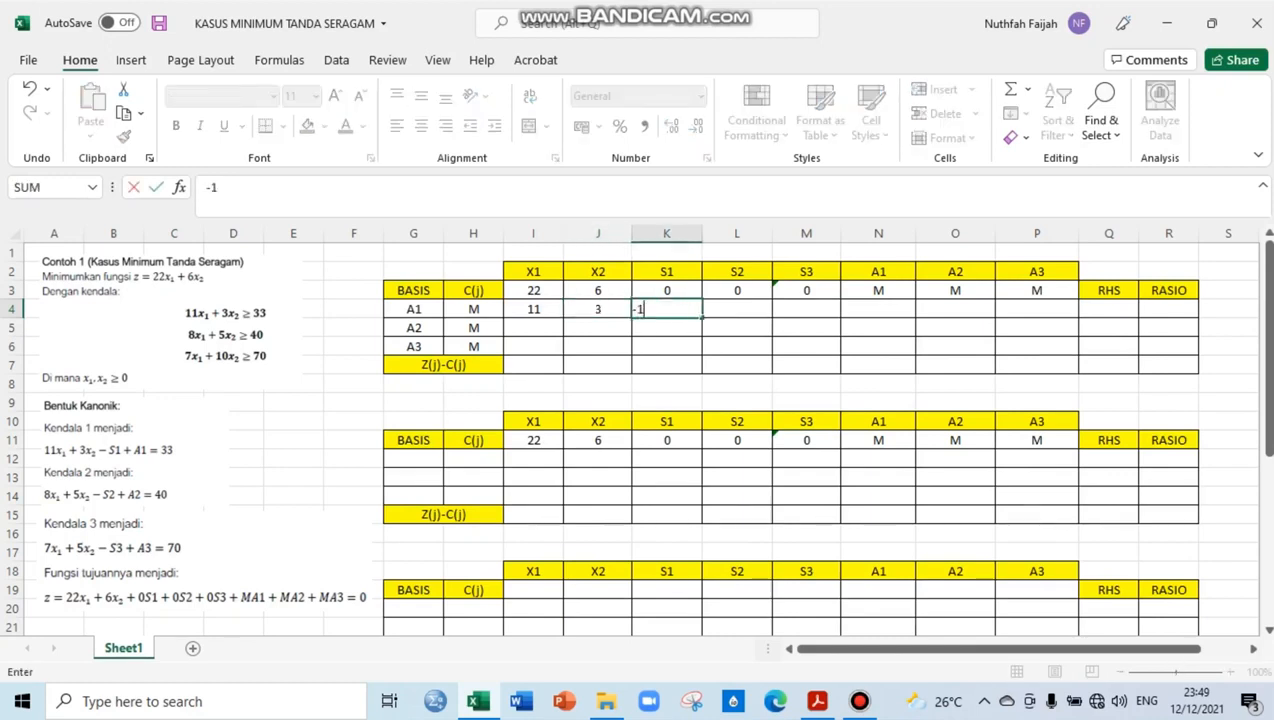
key(Tab)
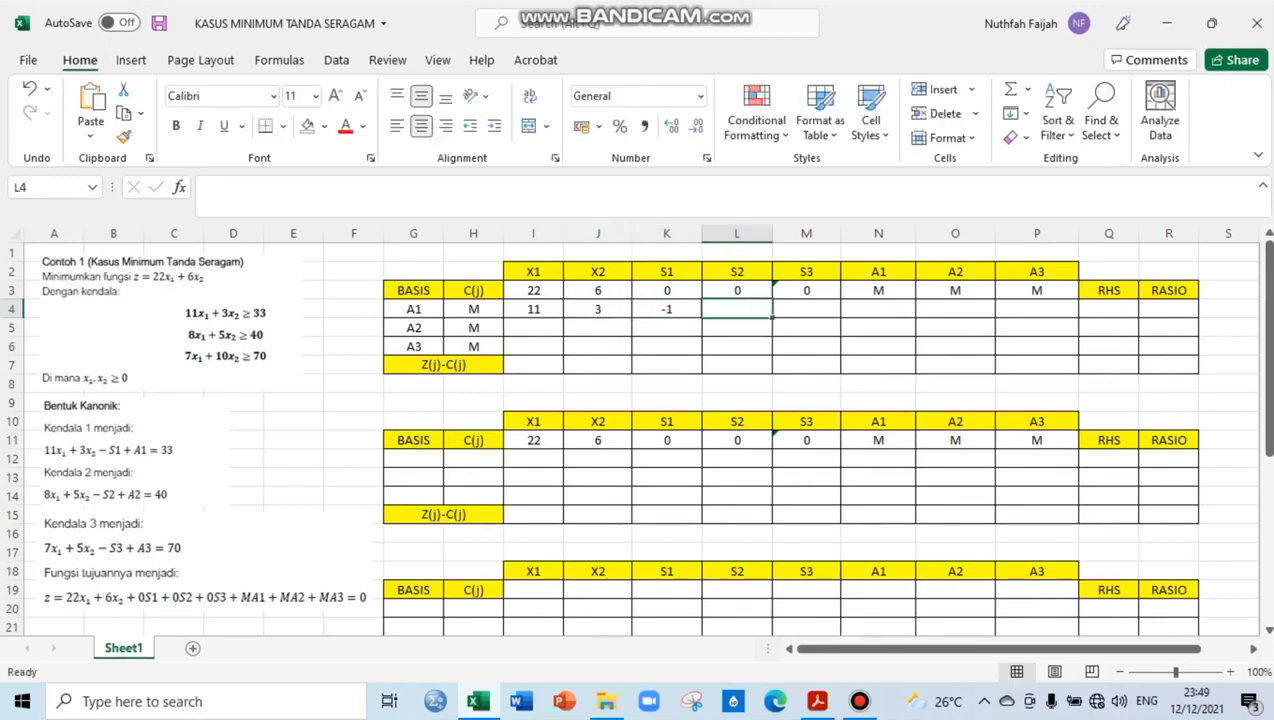
text(0)
key(Tab)
text(0)
key(Tab)
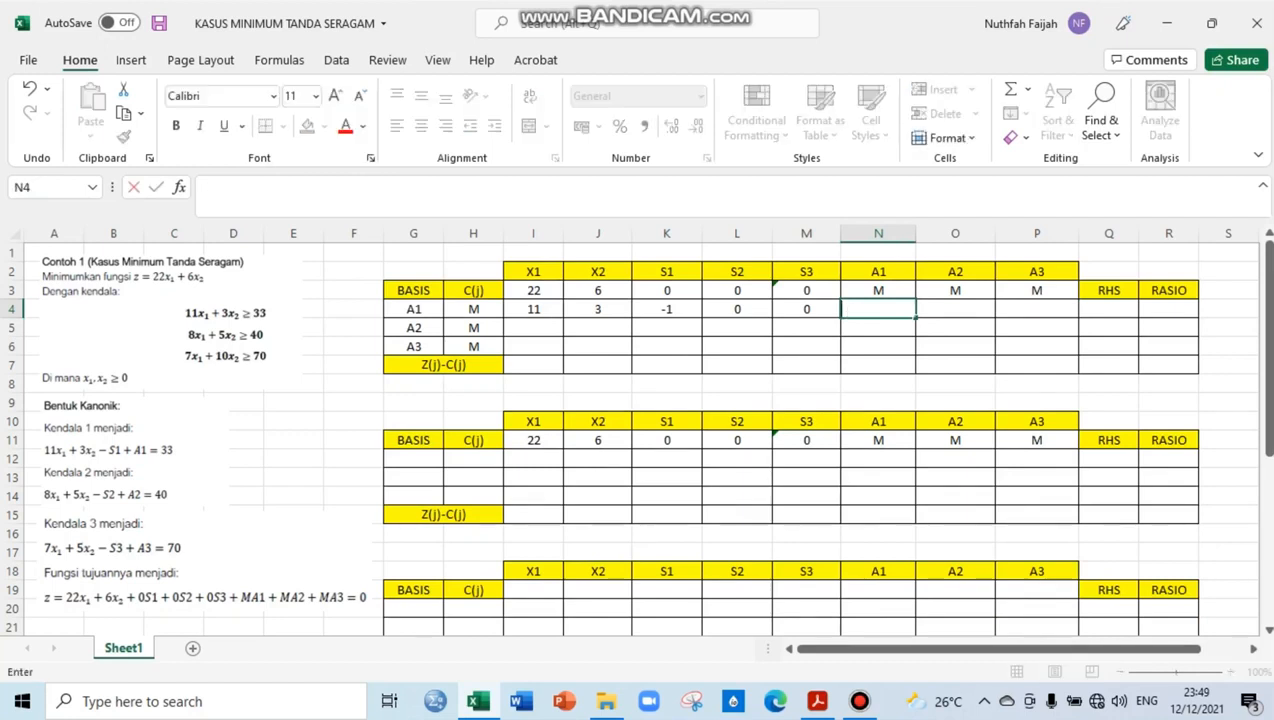
Enter 1 for A1, 0 for A2 and 0 for A3 in basis row A1
text(1)
key(Tab)
text(0)
key(Tab)
text(0)
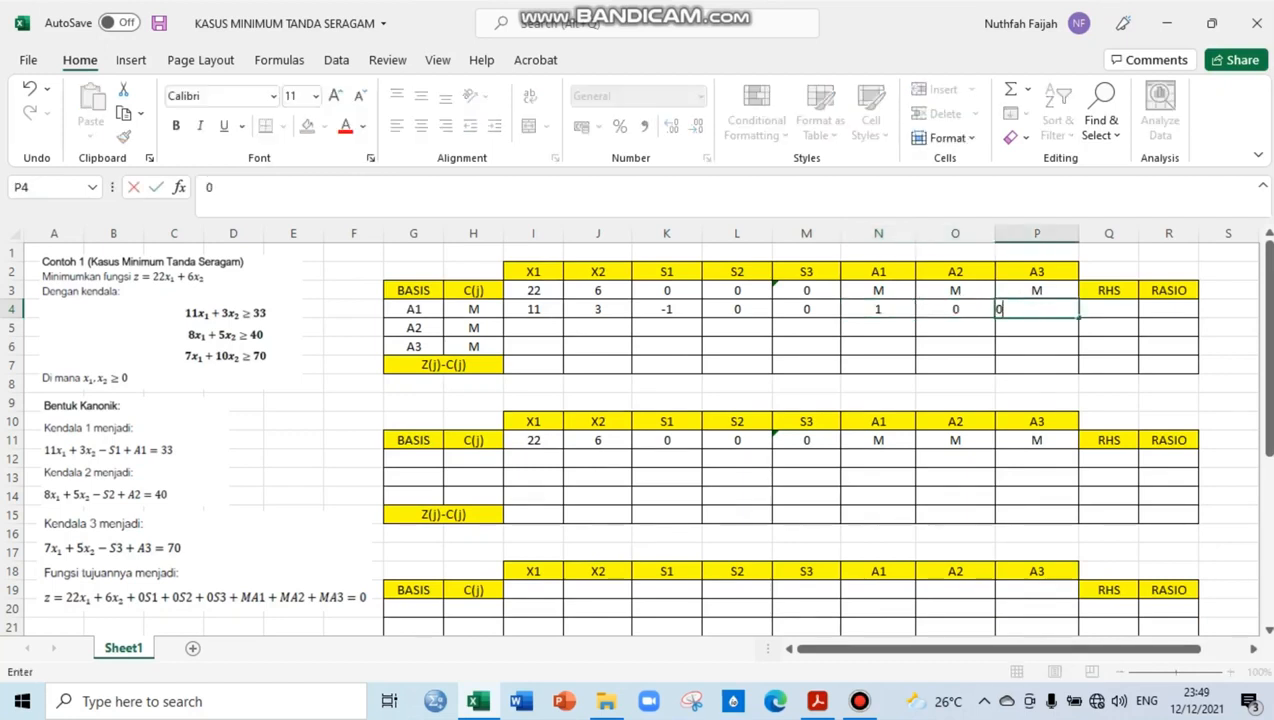
key(Tab)
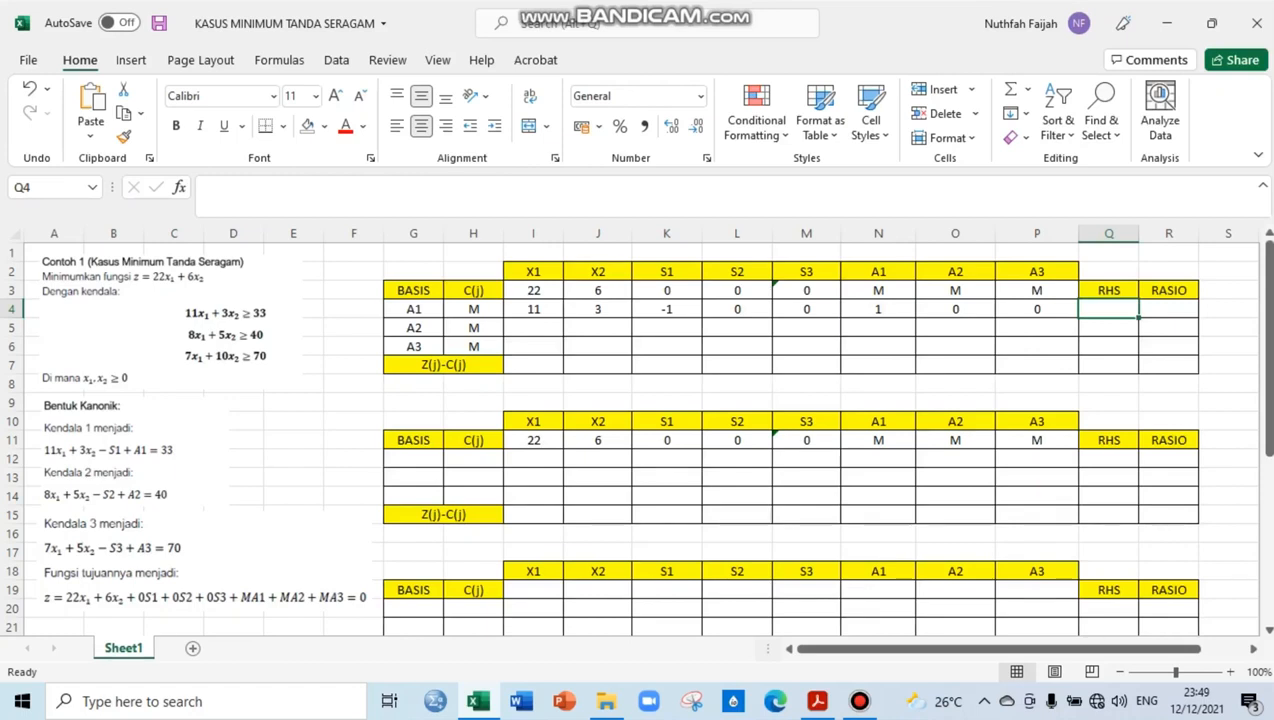
Set the RHS of basis row A1 to 33
text(44)
key(BackSpace)
key(BackSpace)
text(3)
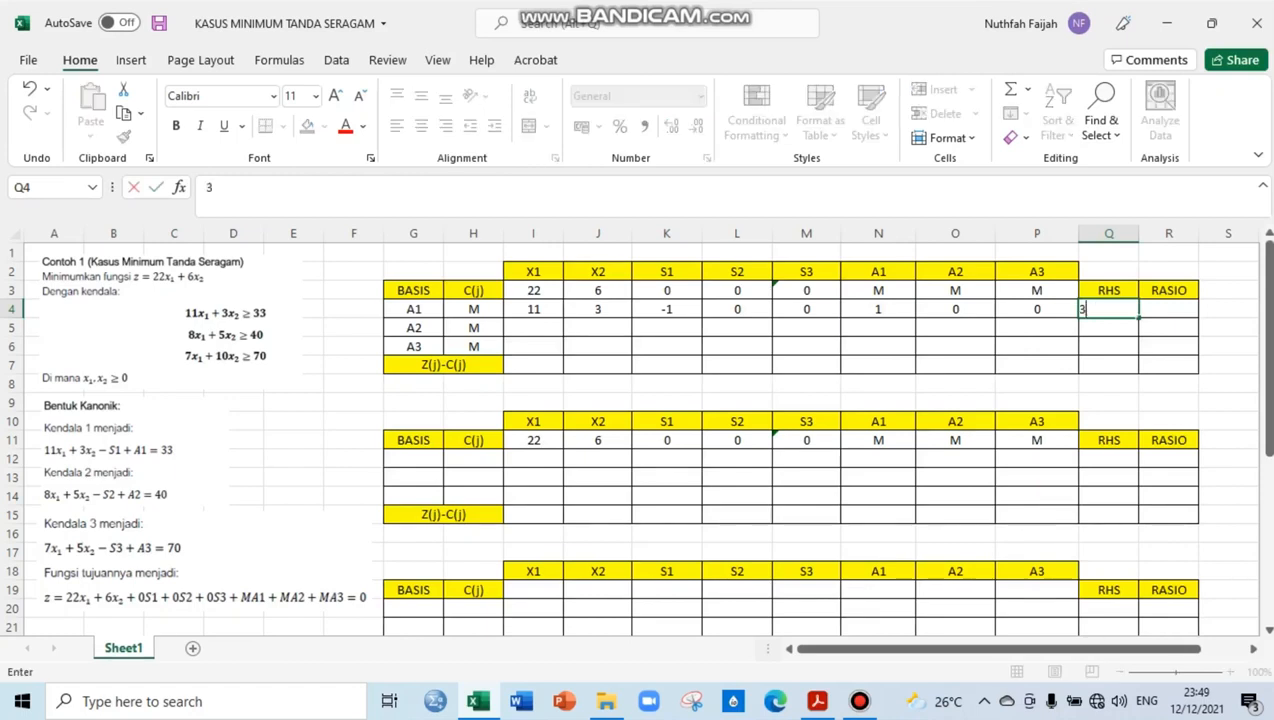
text(3)
key(Down)
In basis row A2 of the first table, enter 8 for X1 and 5 for X2
key(Left)
key(Left)
key(Left)
key(Left)
key(Left)
key(Left)
key(Left)
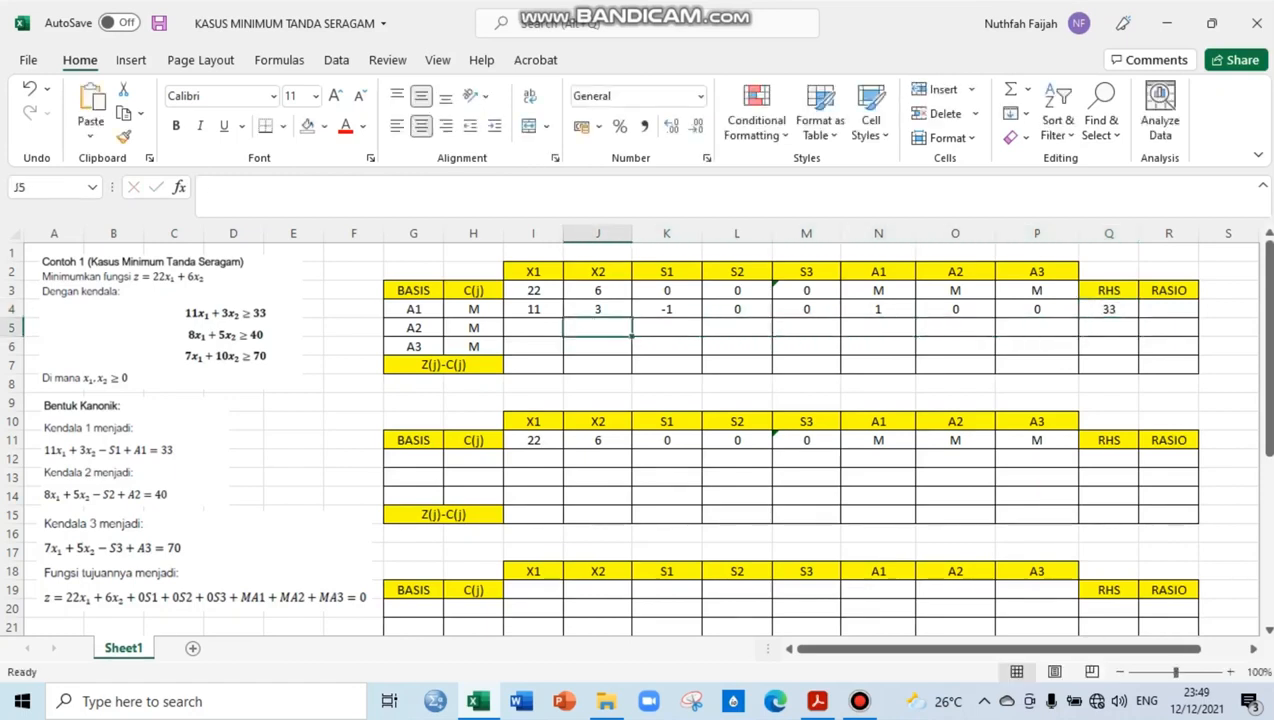
key(Left)
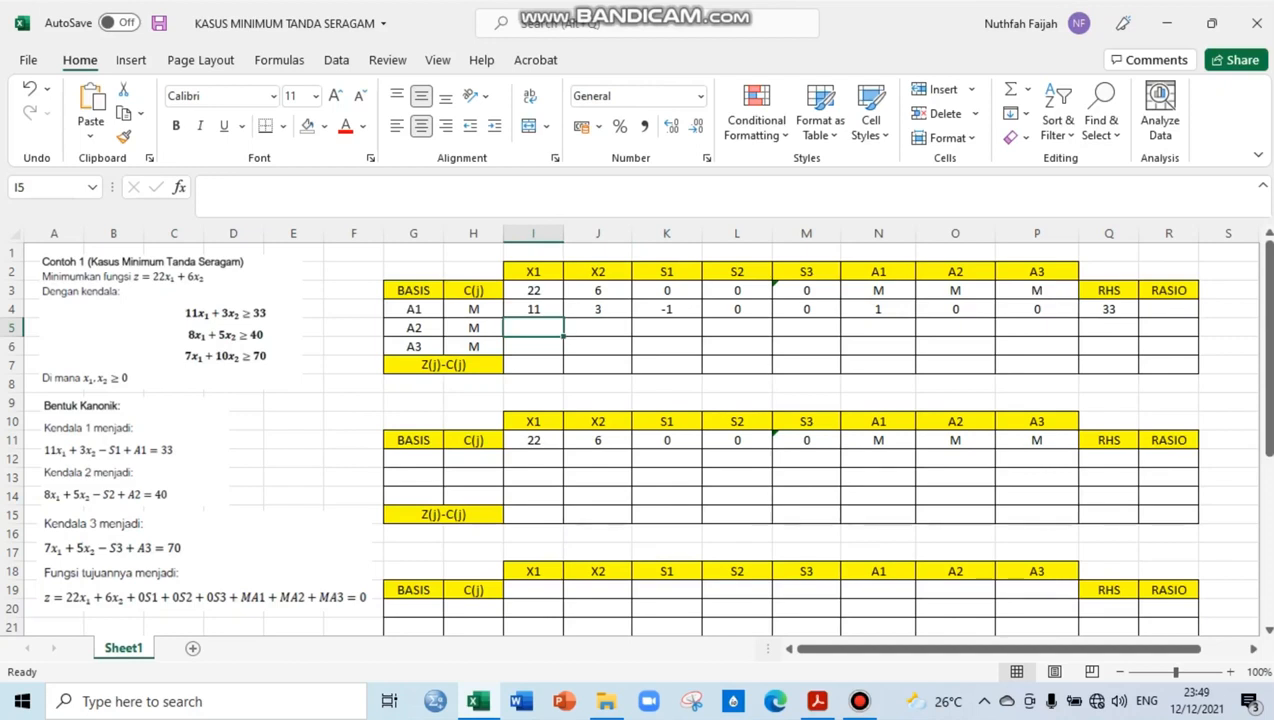
text(8)
key(Right)
text(5)
key(Right)
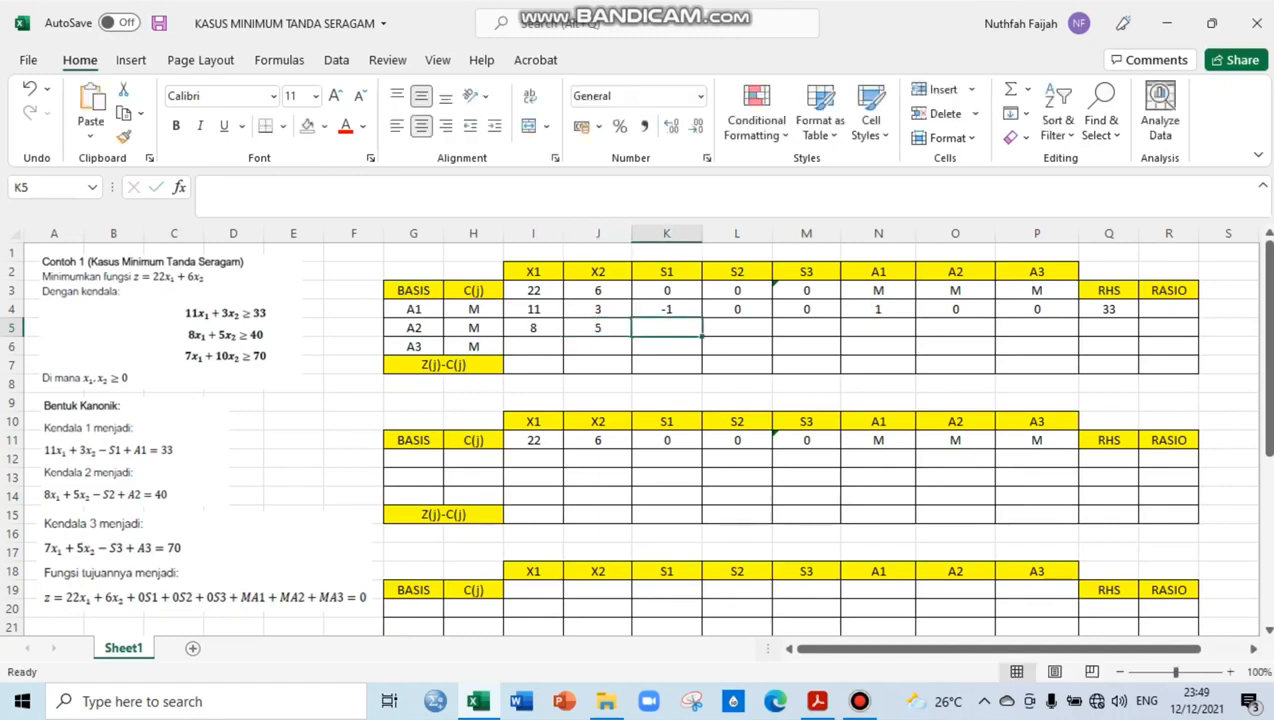
Enter 0 for S1, -1 for S2 and 0 for S3 in basis row A2
text(0)
key(Right)
text(-1)
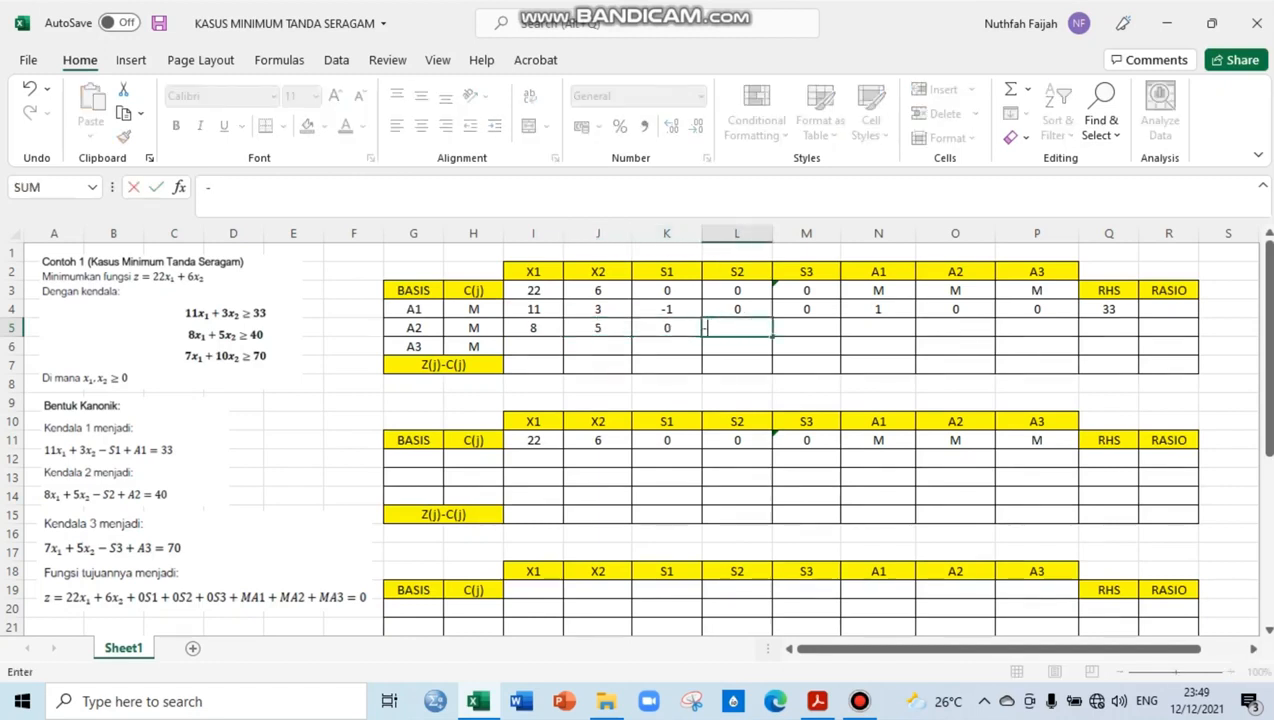
key(Right)
text(0)
key(Right)
Complete basis row A2 with 0 for A1, 1 for A2, 0 for A3 and an RHS of 40
text(0)
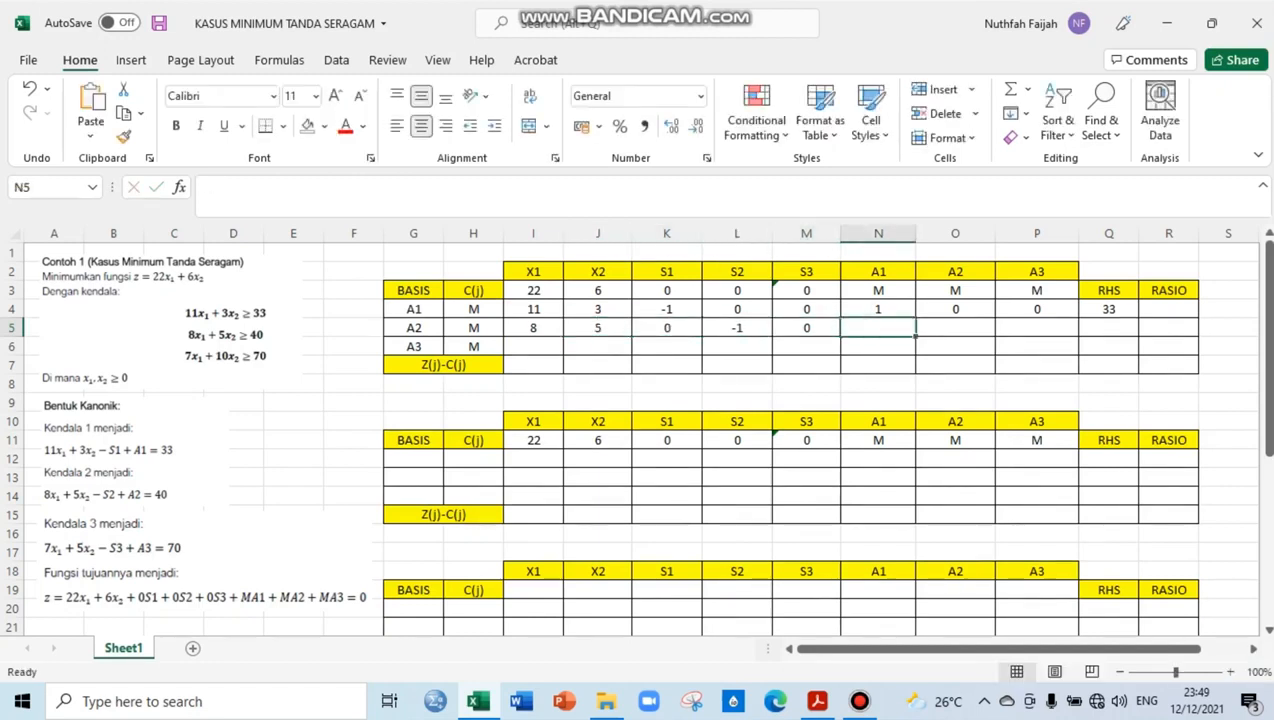
key(Right)
text(1)
key(Right)
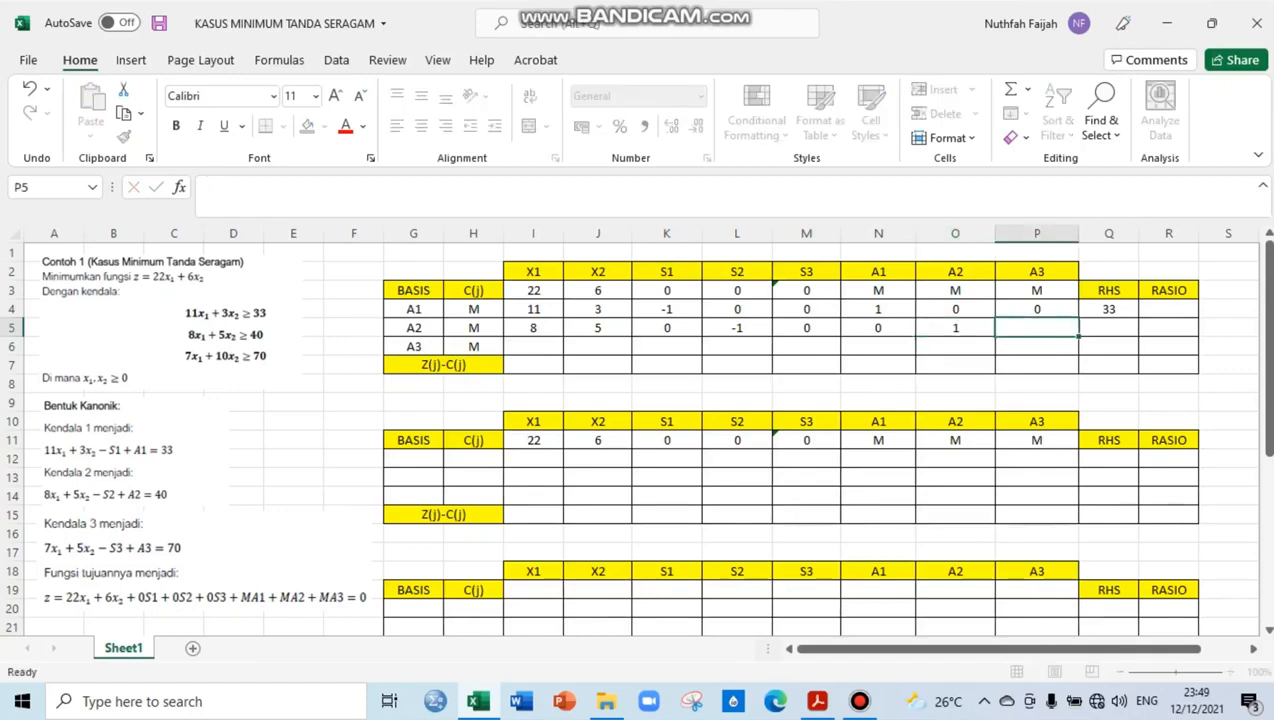
text(0)
key(Right)
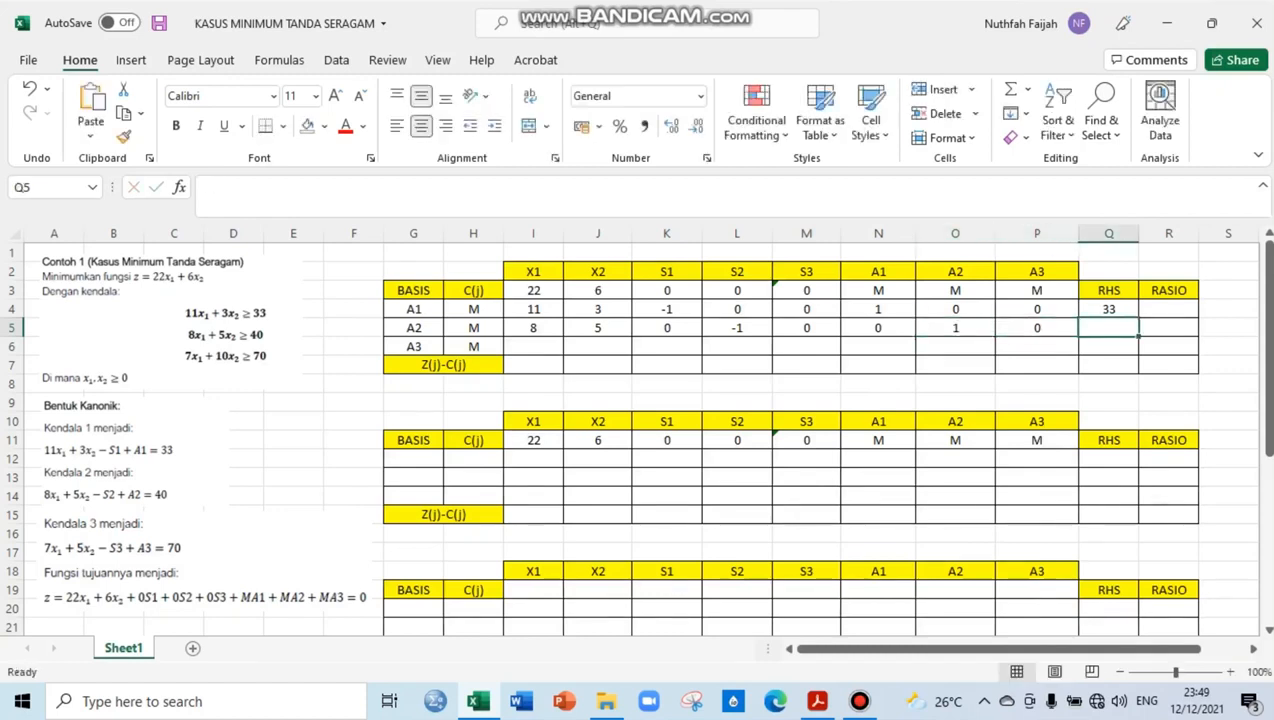
text(40)
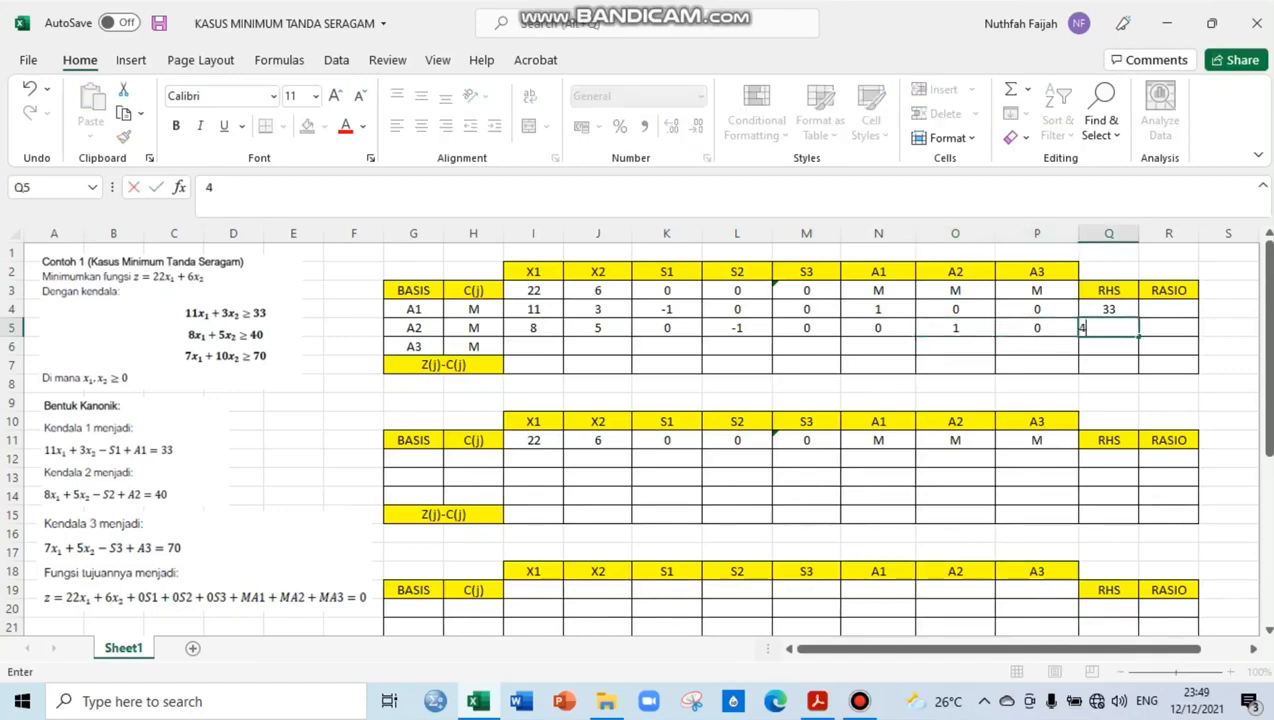
key(Return)
In basis row A3 of the first table, enter 7 for X1 and 10 for X2
key(Left)
key(Left)
key(Left)
key(Left)
key(Left)
key(Left)
key(Left)
key(Left)
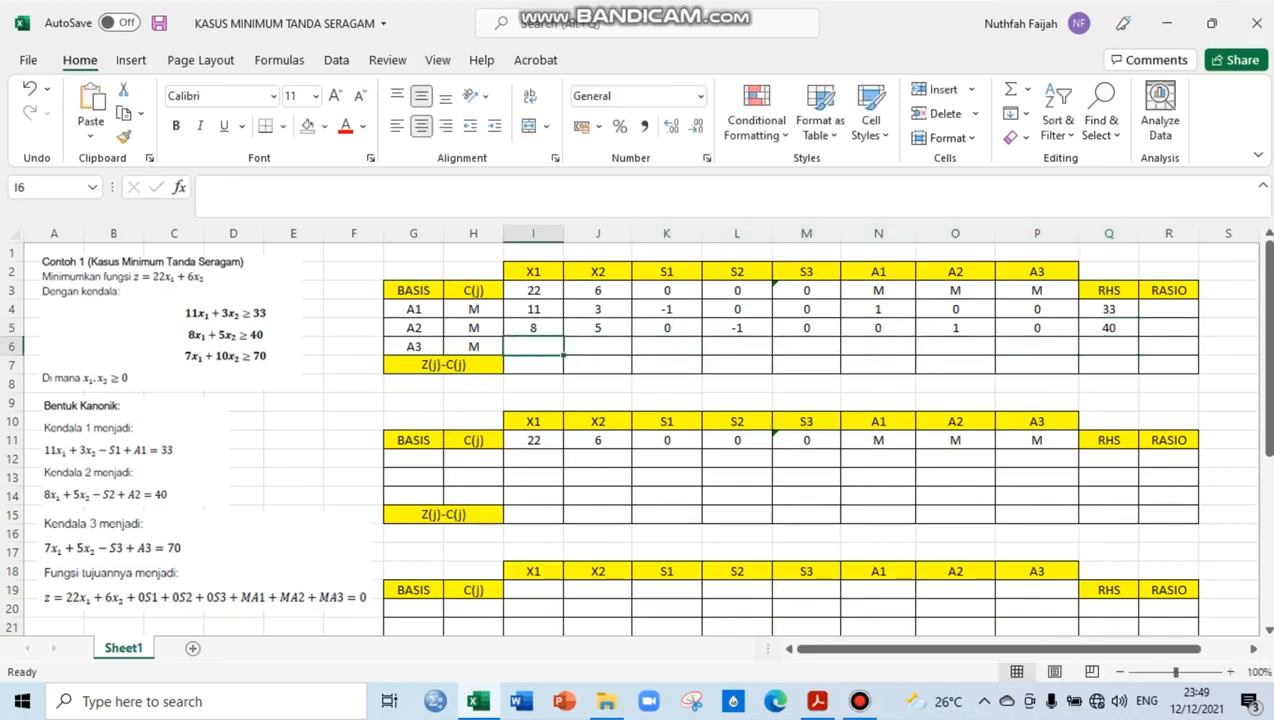
text(7)
key(Right)
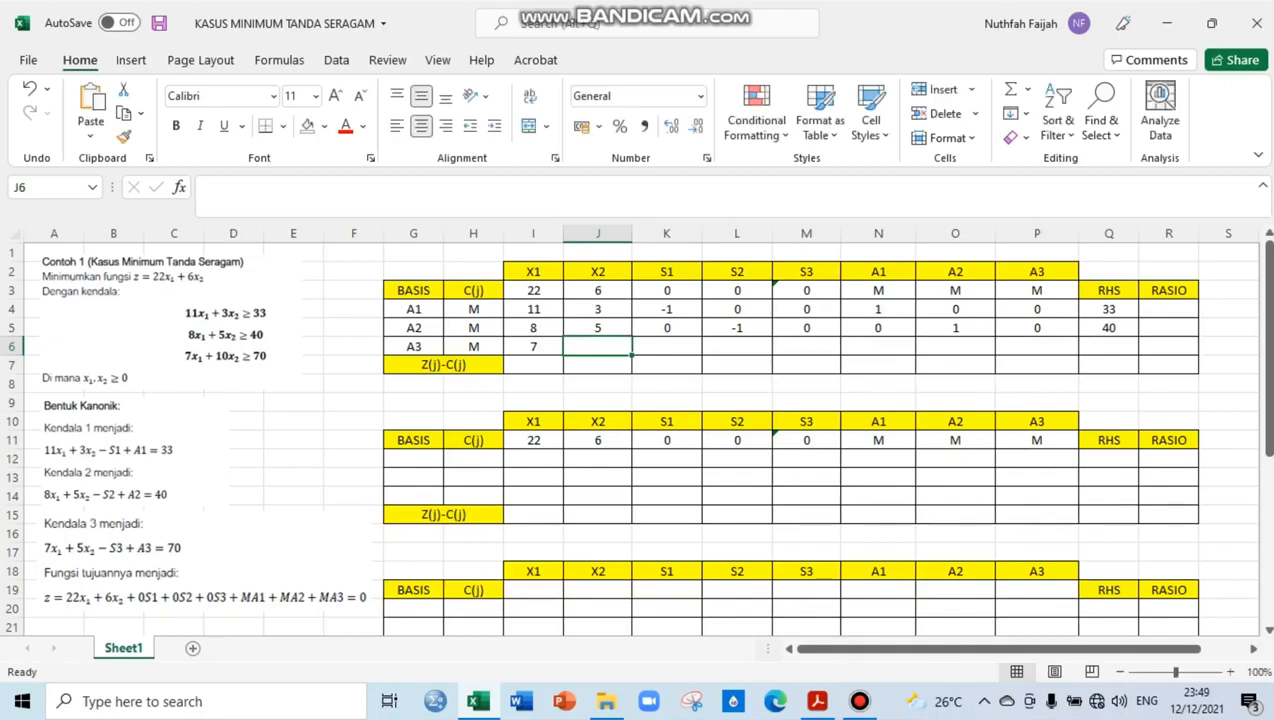
text(10)
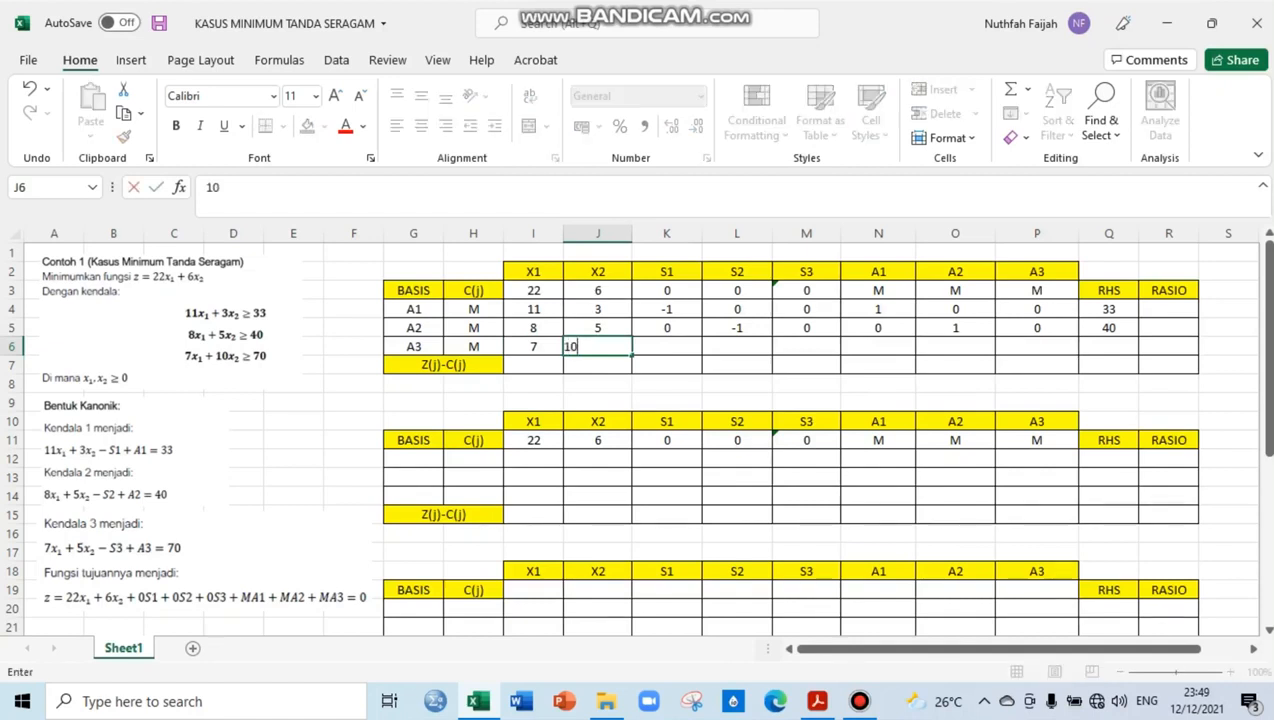
key(Right)
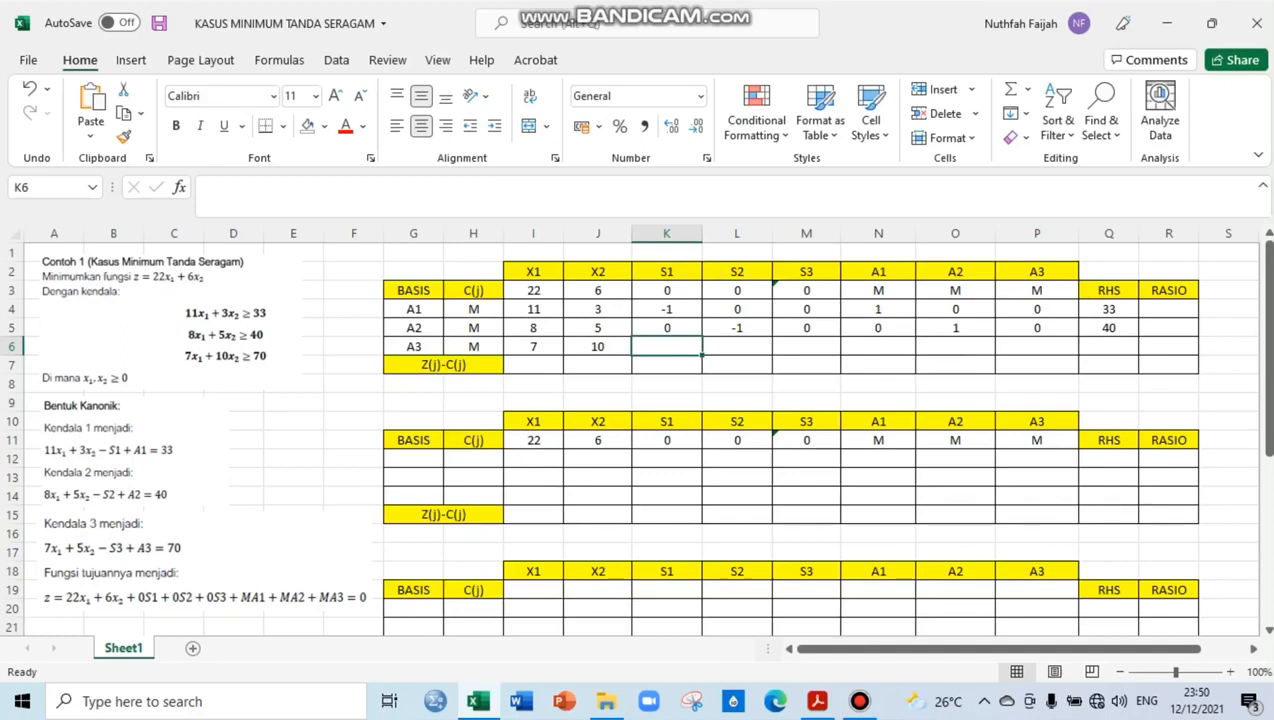
Enter 0 for S1, 0 for S2 and -1 for S3 in basis row A3
text(-)
key(BackSpace)
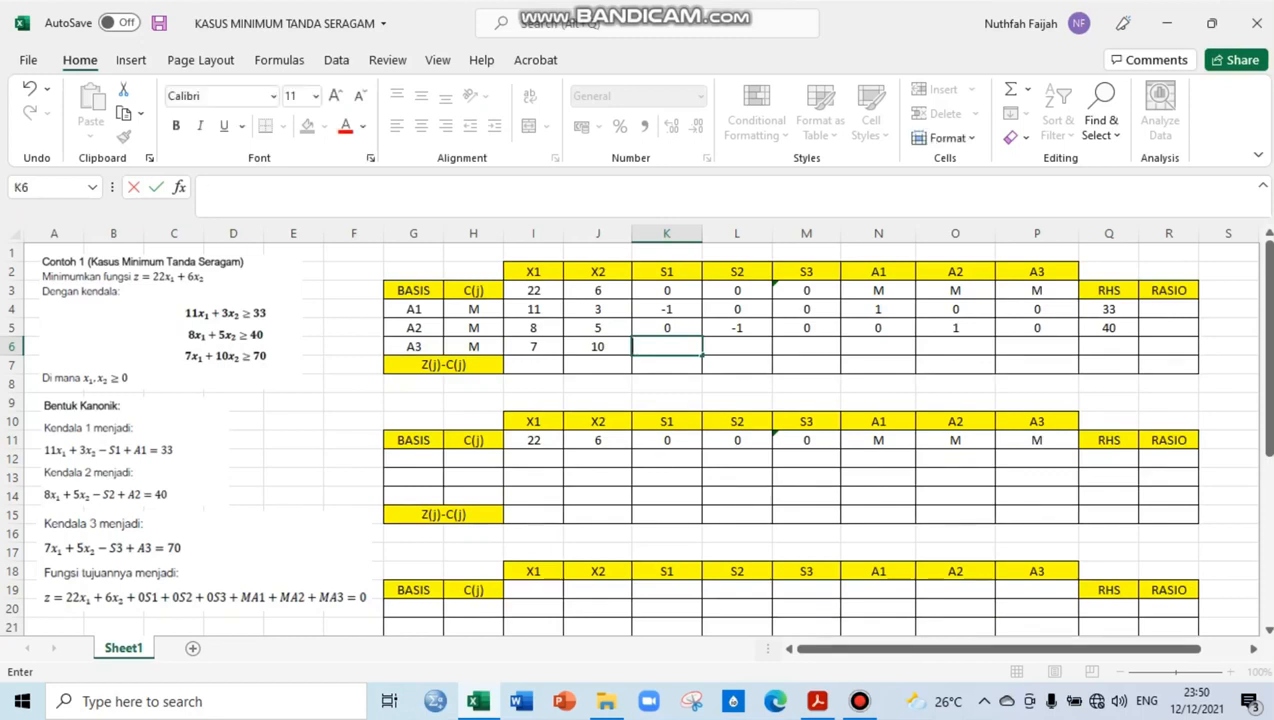
text(0)
key(Tab)
text(0)
key(Tab)
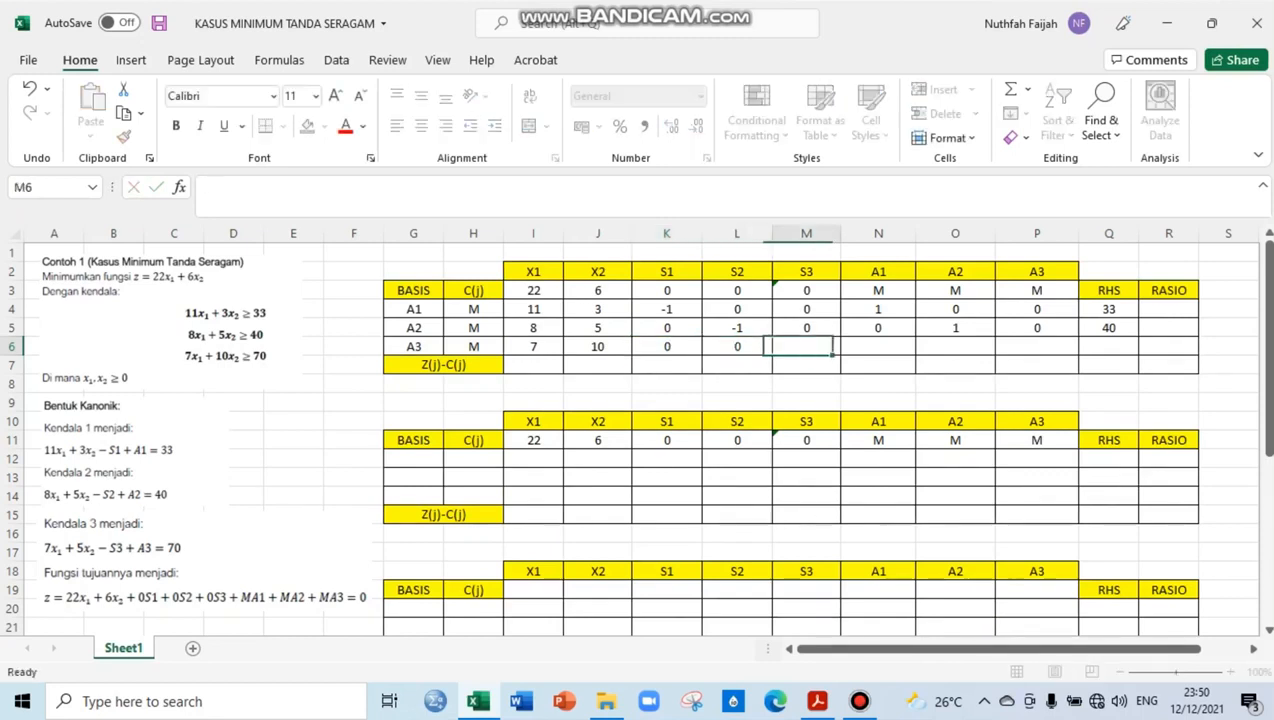
key(Escape)
text(-1)
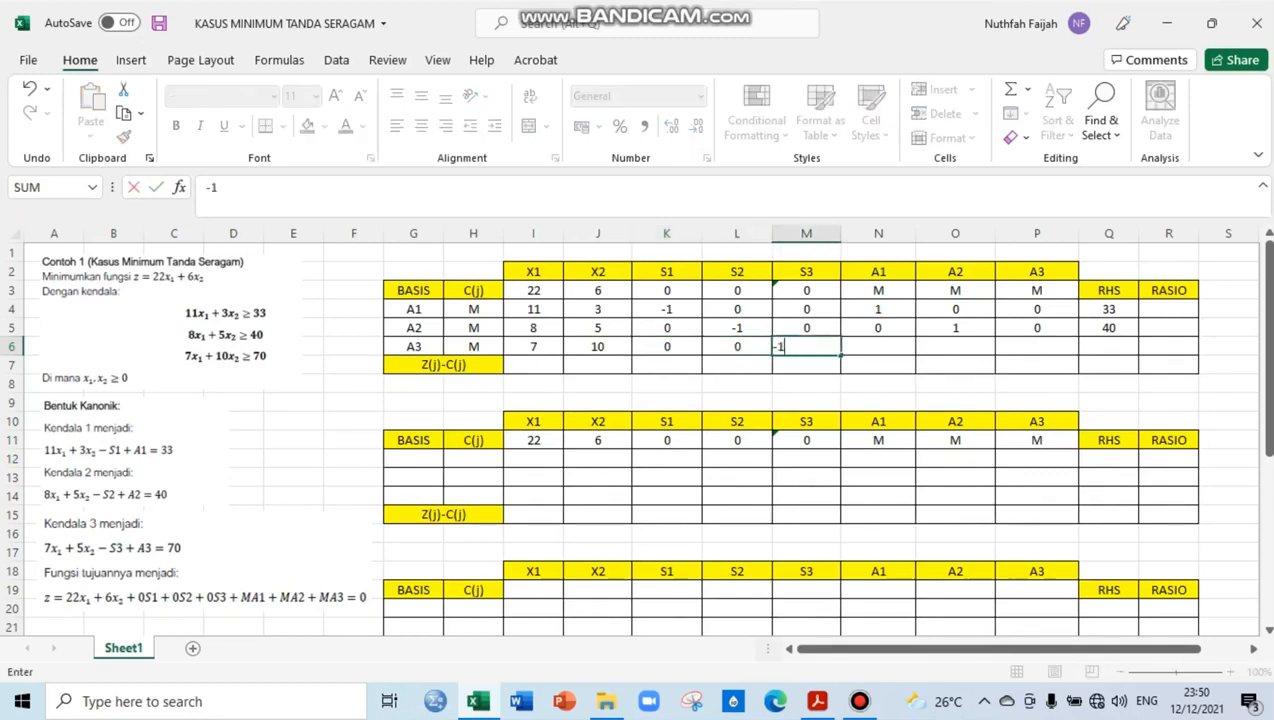
key(Tab)
Complete basis row A3 of the first table with 0 for A1, 0 for A2, 1 for A3 and an RHS of 70
text(0)
key(Tab)
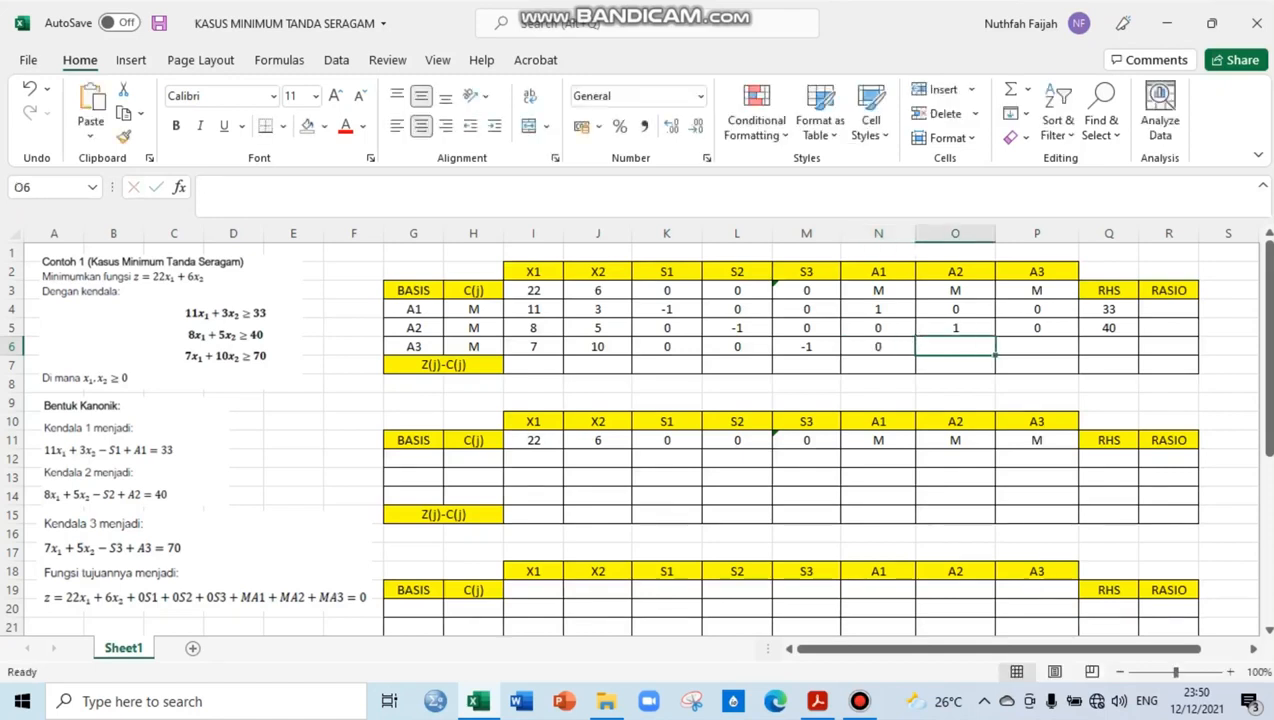
text(0)
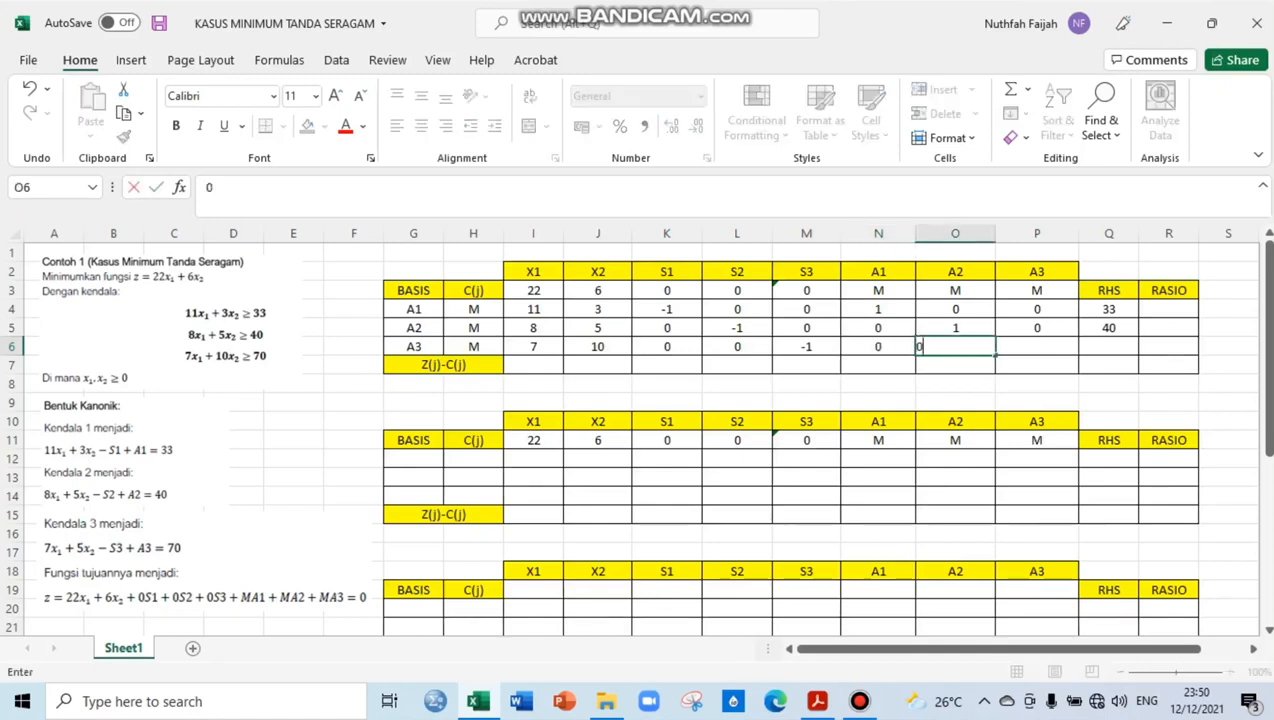
key(Tab)
text(1)
key(Tab)
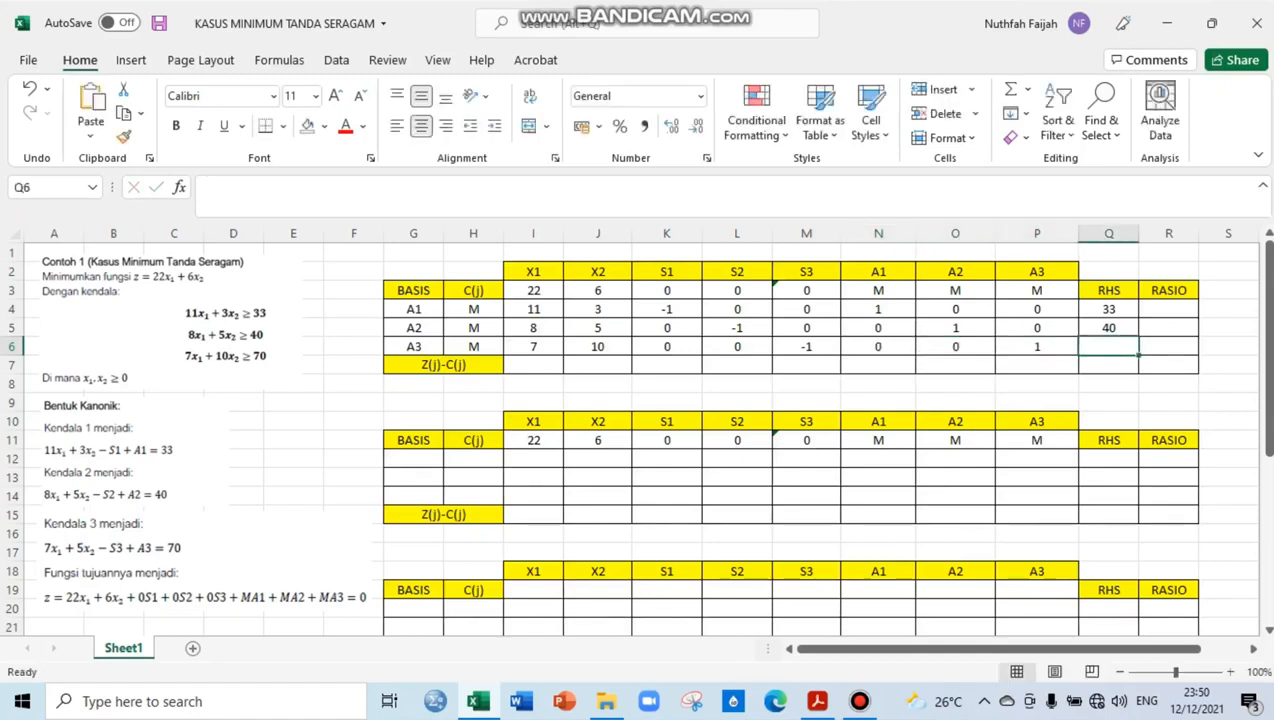
text(70)
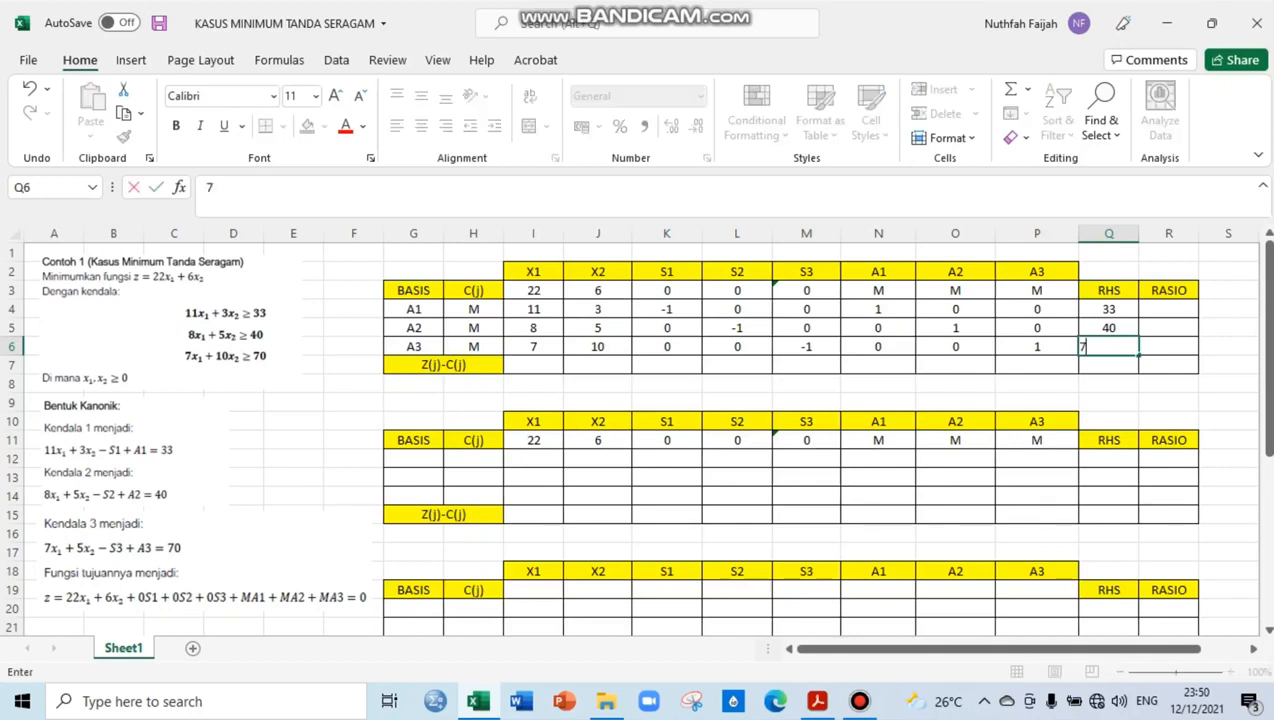
key(Return)
Examine the C(j) and X1 entries of basis rows A1 to A3 and the X1 objective coefficient for calculating Z(j)-C(j)
key(Left)
key(Left)
key(Left)
key(Left)
key(Left)
key(Left)
key(Left)
key(Left)
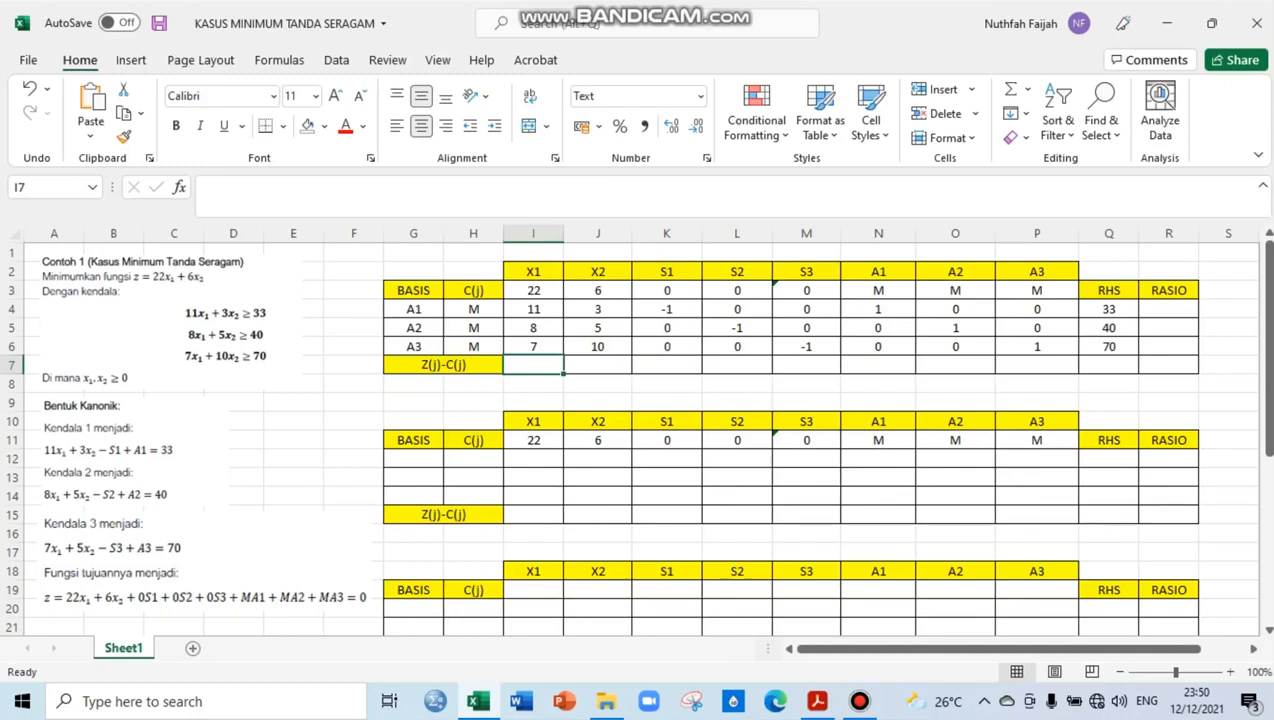
click(473, 309)
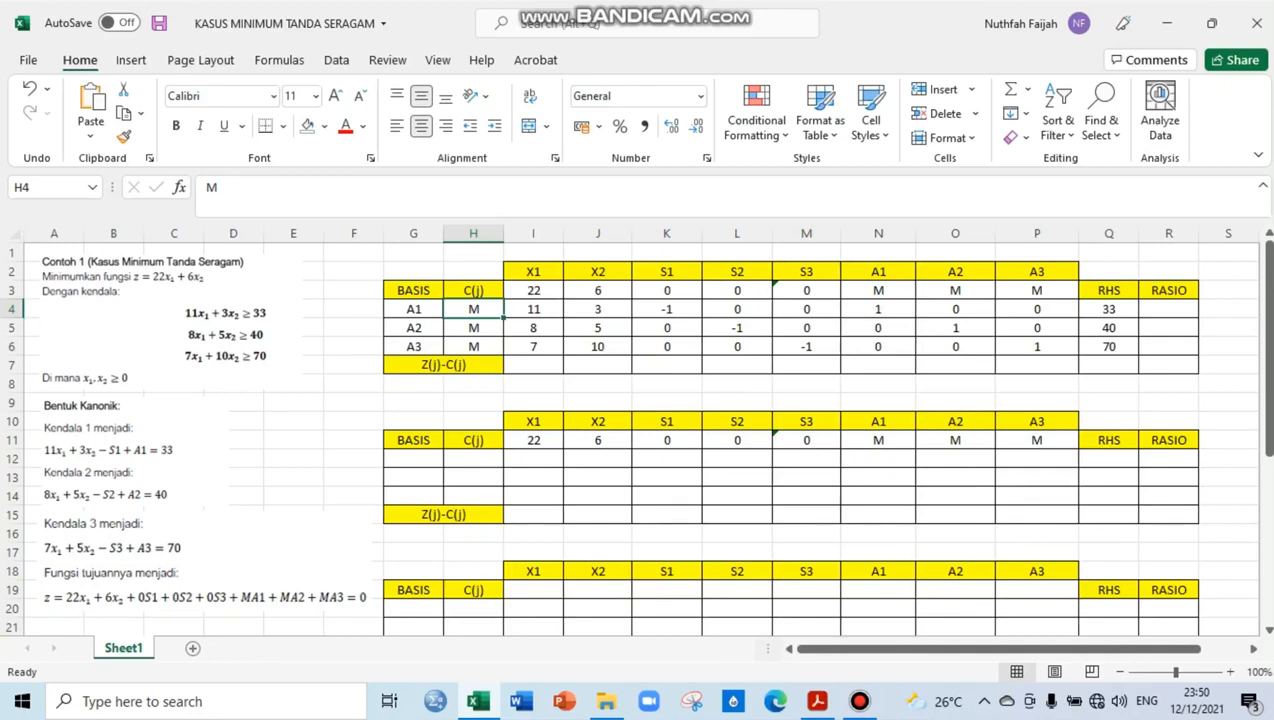
double_click(533, 309)
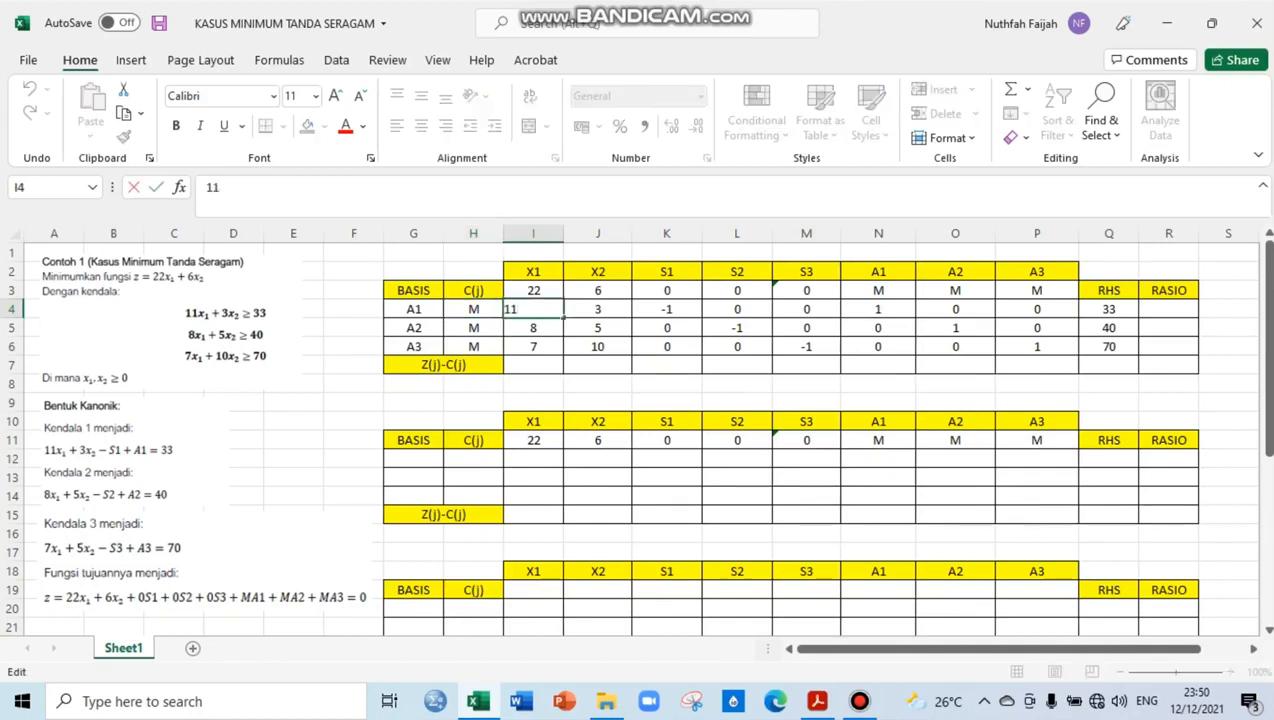
click(533, 365)
click(473, 309)
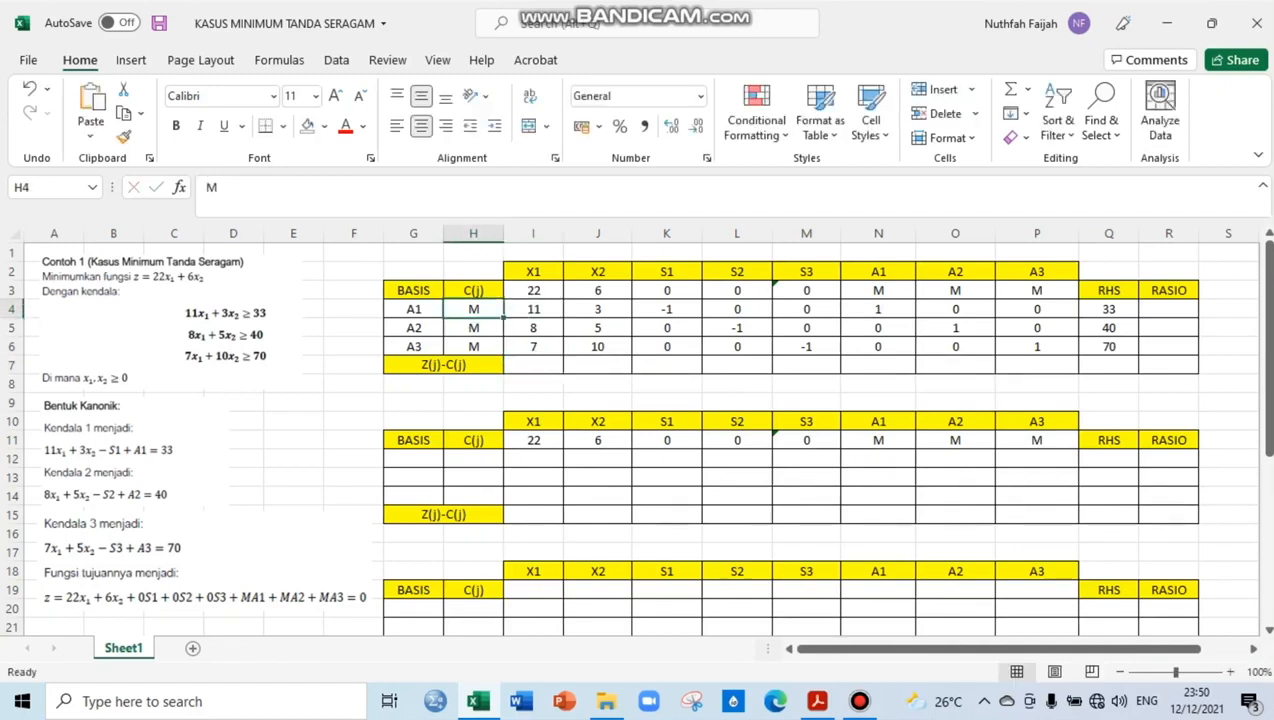
click(533, 309)
click(473, 328)
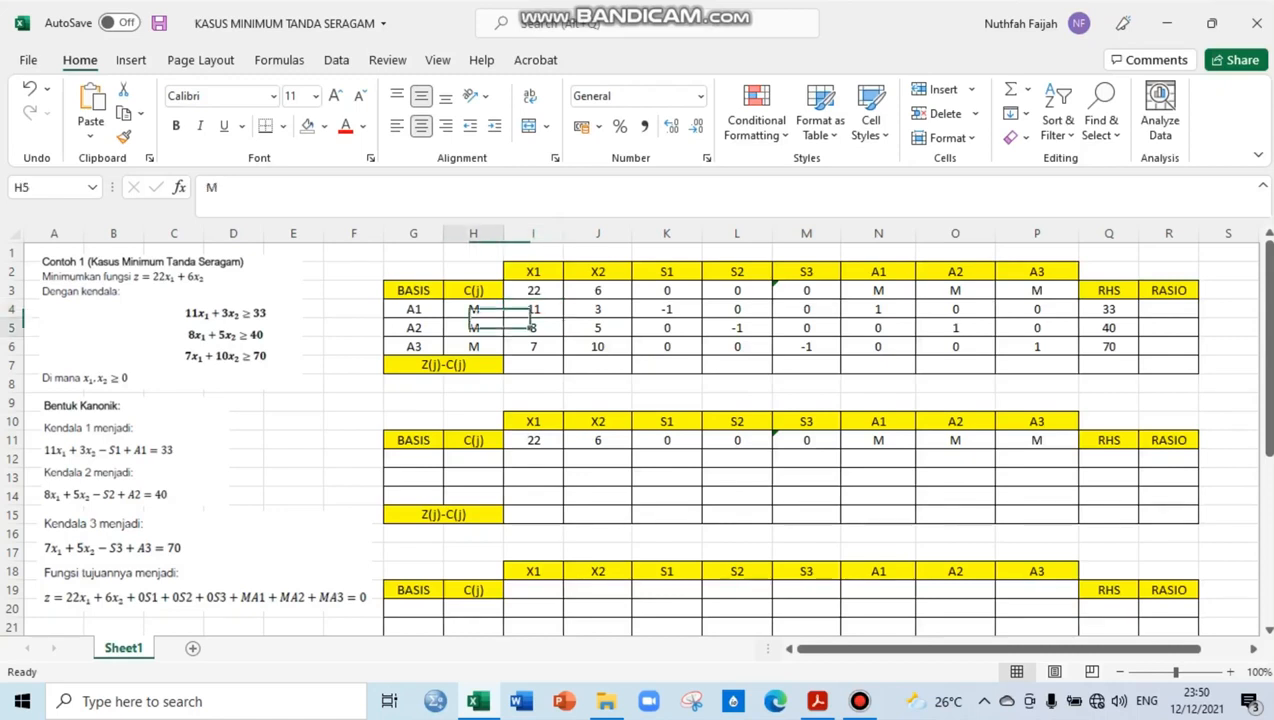
click(533, 328)
click(473, 347)
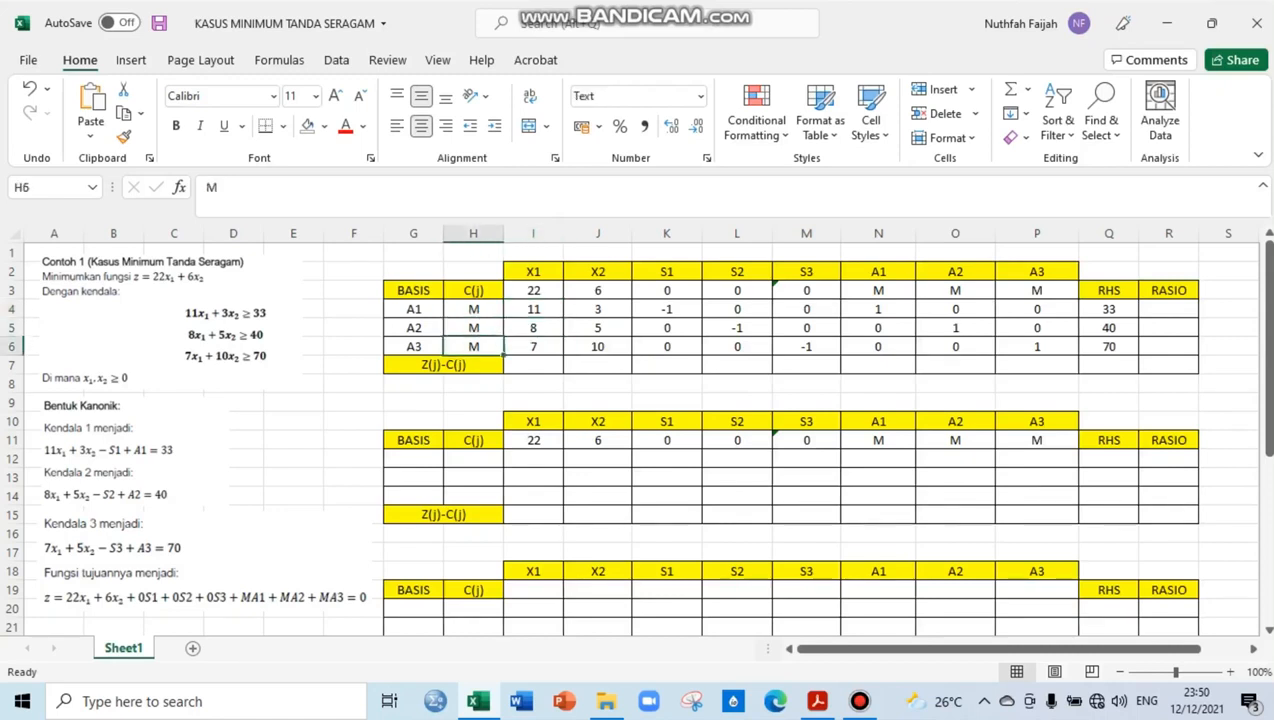
click(533, 347)
click(533, 290)
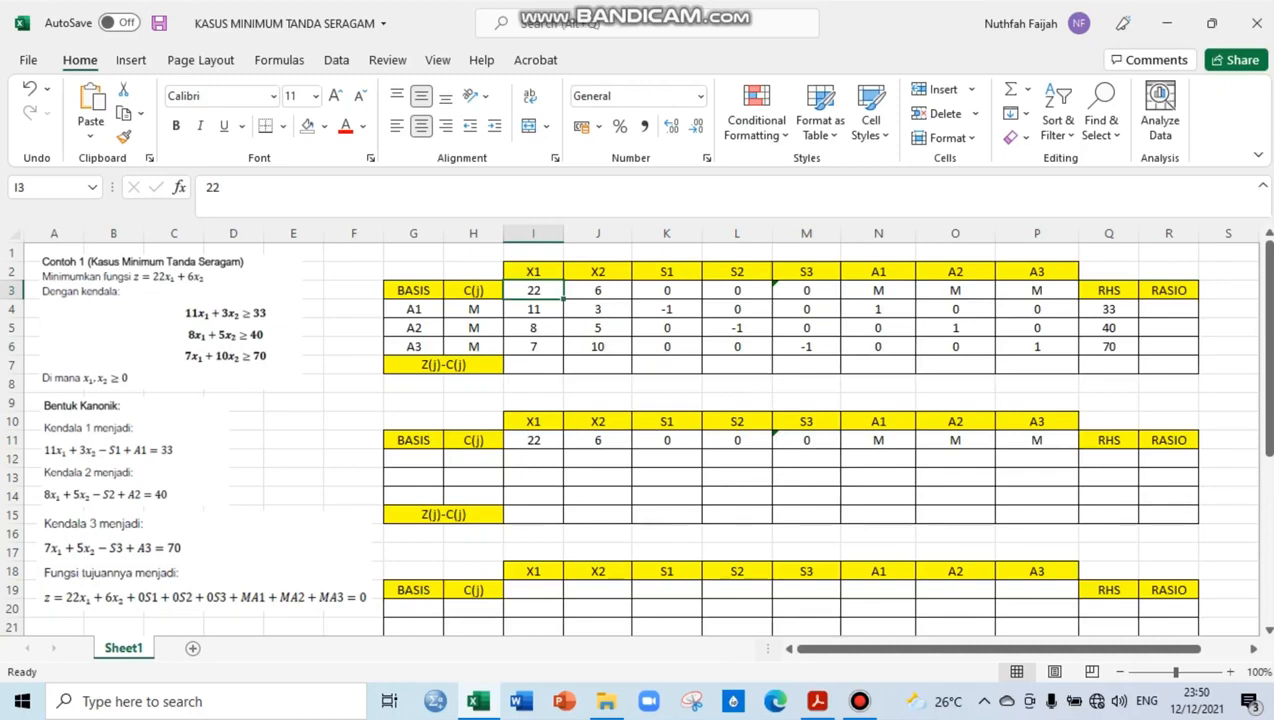
Enter 26M-22 for X1 in the Z(j)-C(j) row of the first table
click(533, 365)
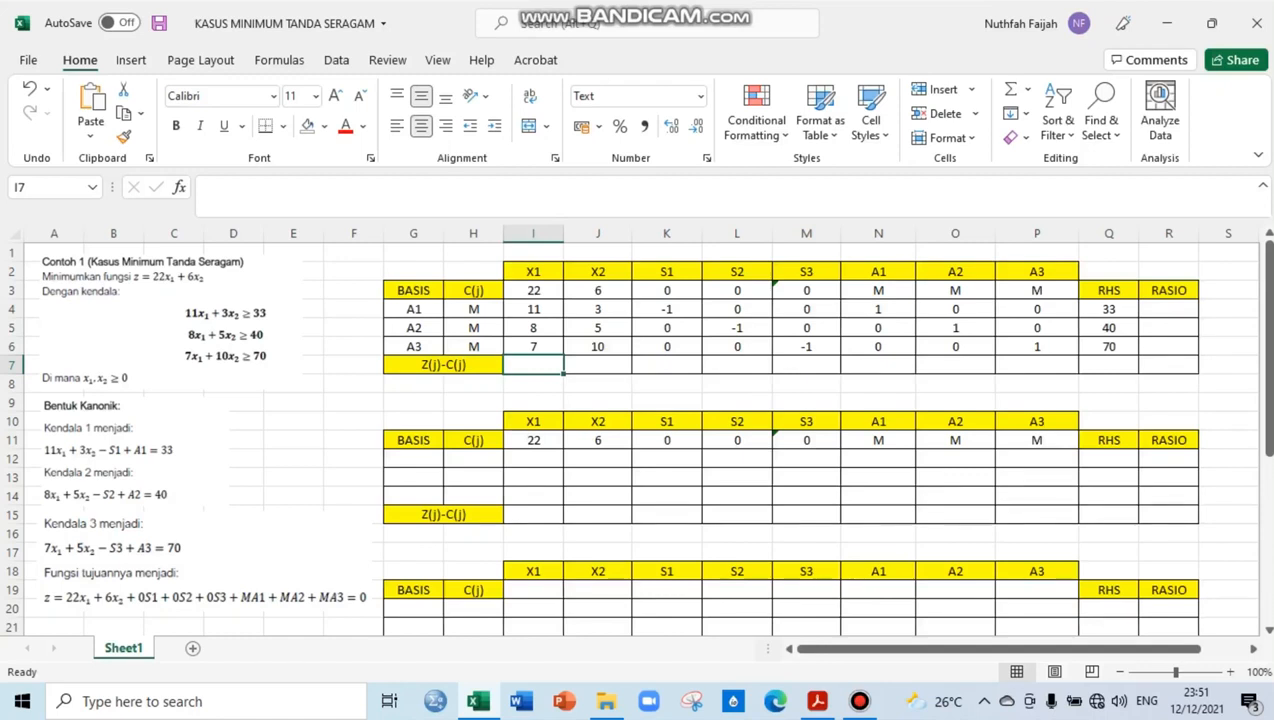
text(26)
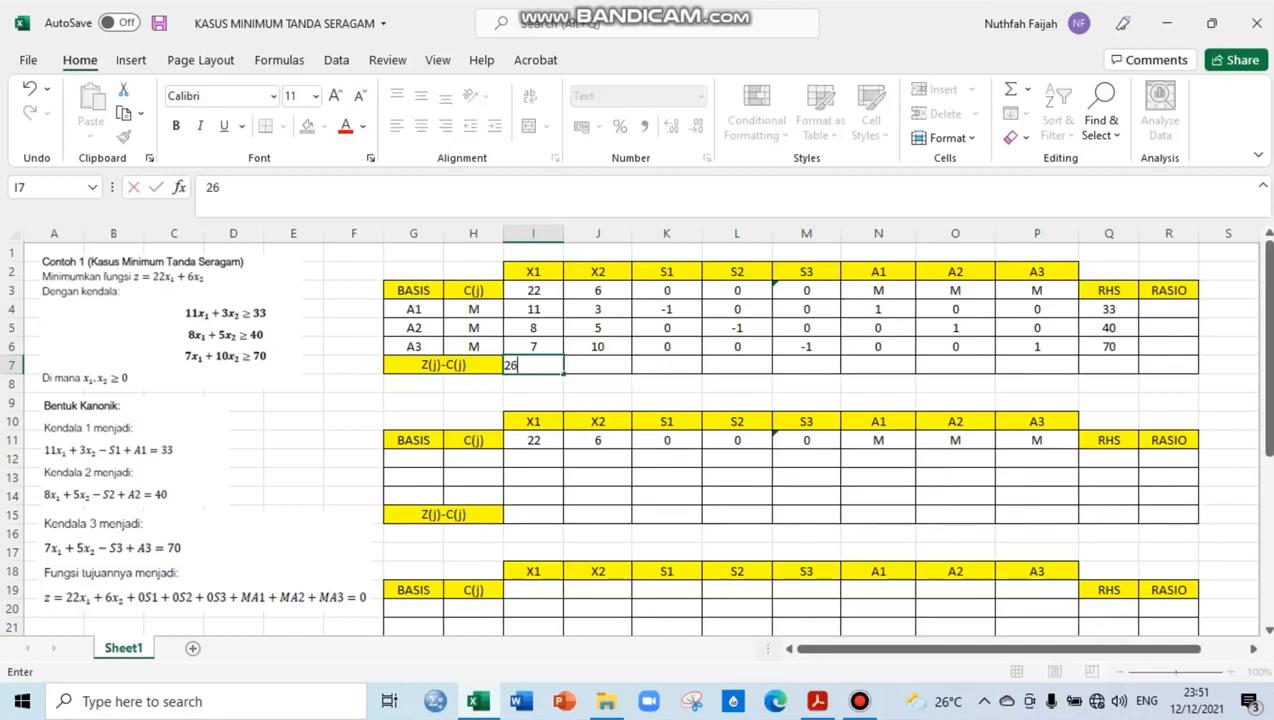
text(M-22)
key(Tab)
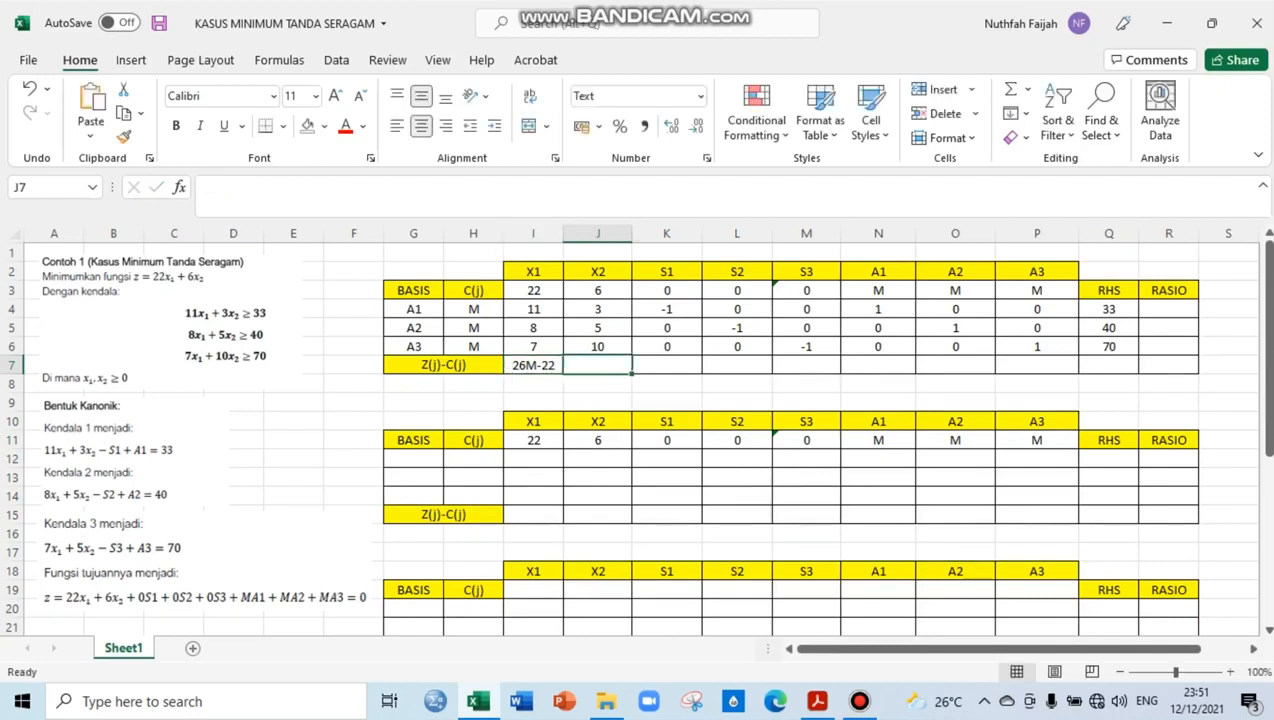
Enter 18M-22 for X2 in the Z(j)-C(j) row of the first table
text(18)
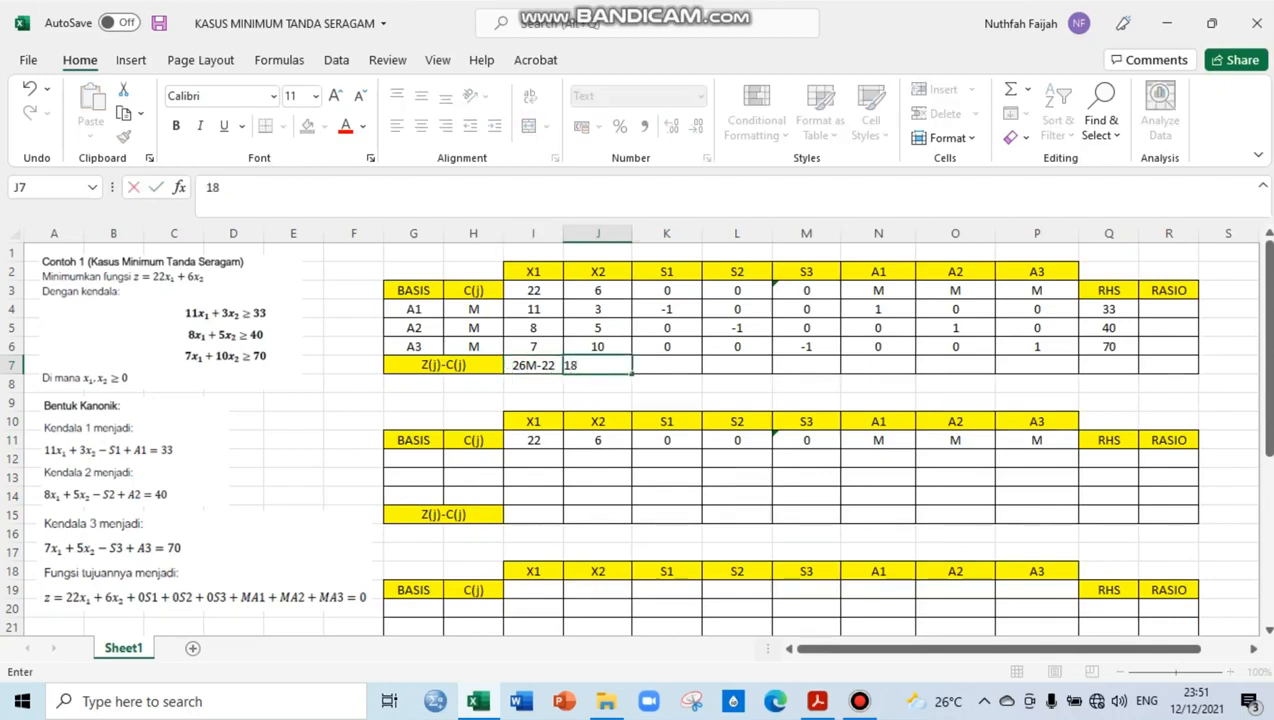
text(M-22)
key(Tab)
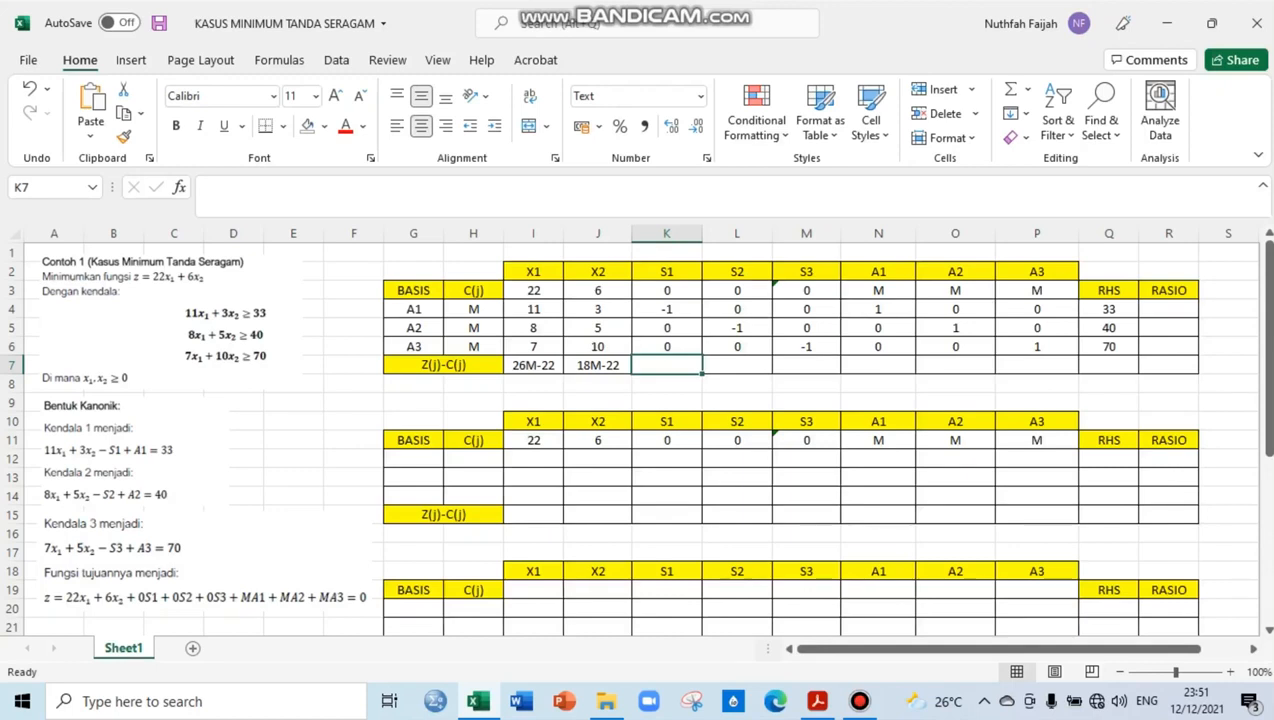
Enter -M for S1, S2 and S3 in the Z(j)-C(j) row of the first table
text(-M)
key(Tab)
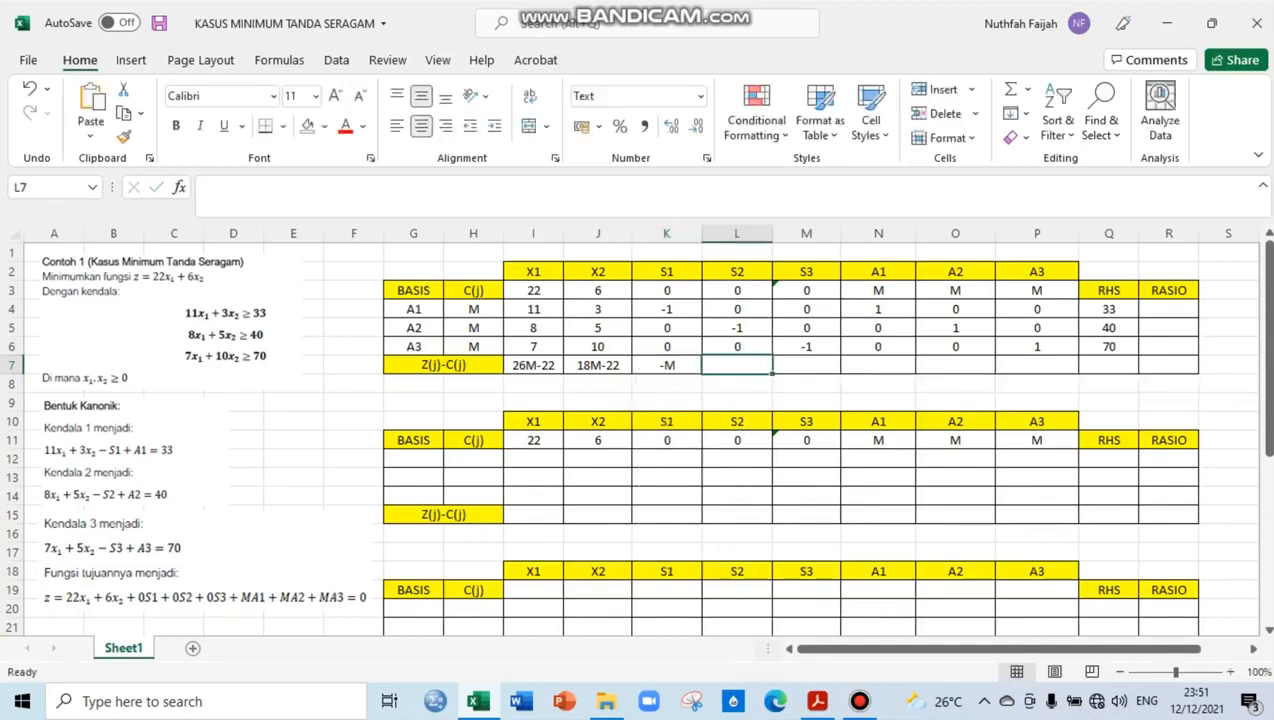
text(-M)
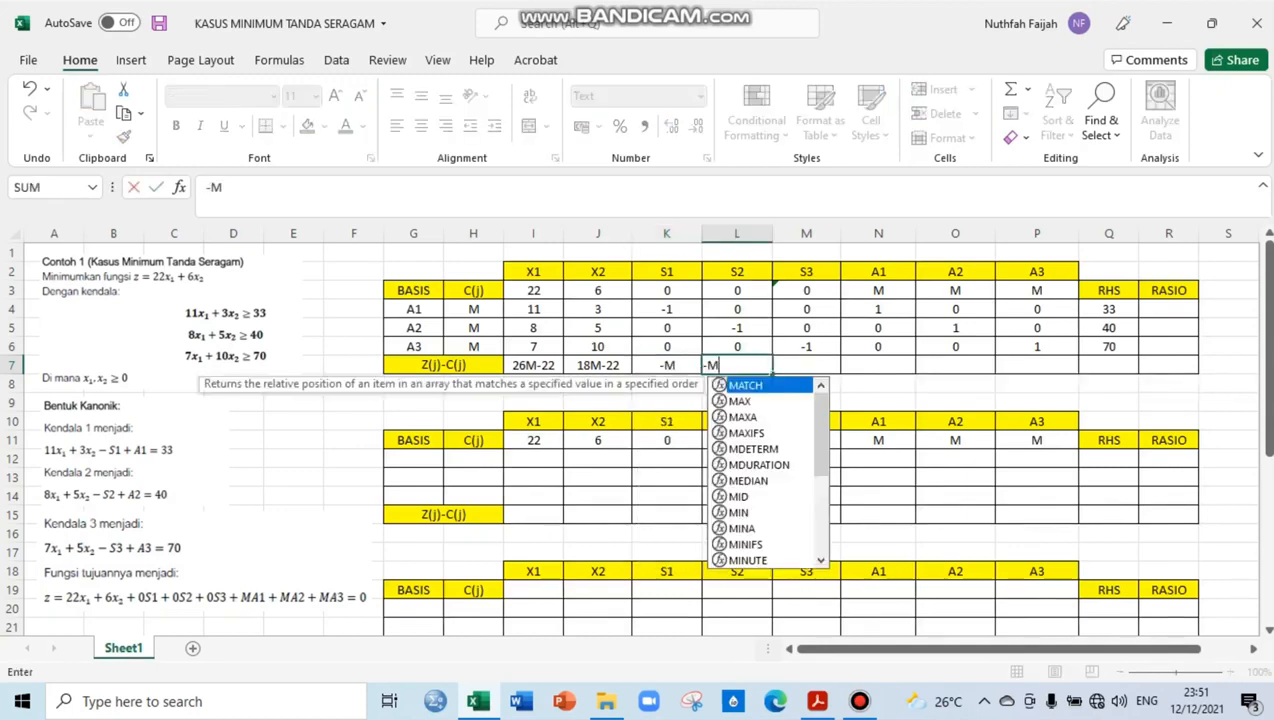
key(Tab)
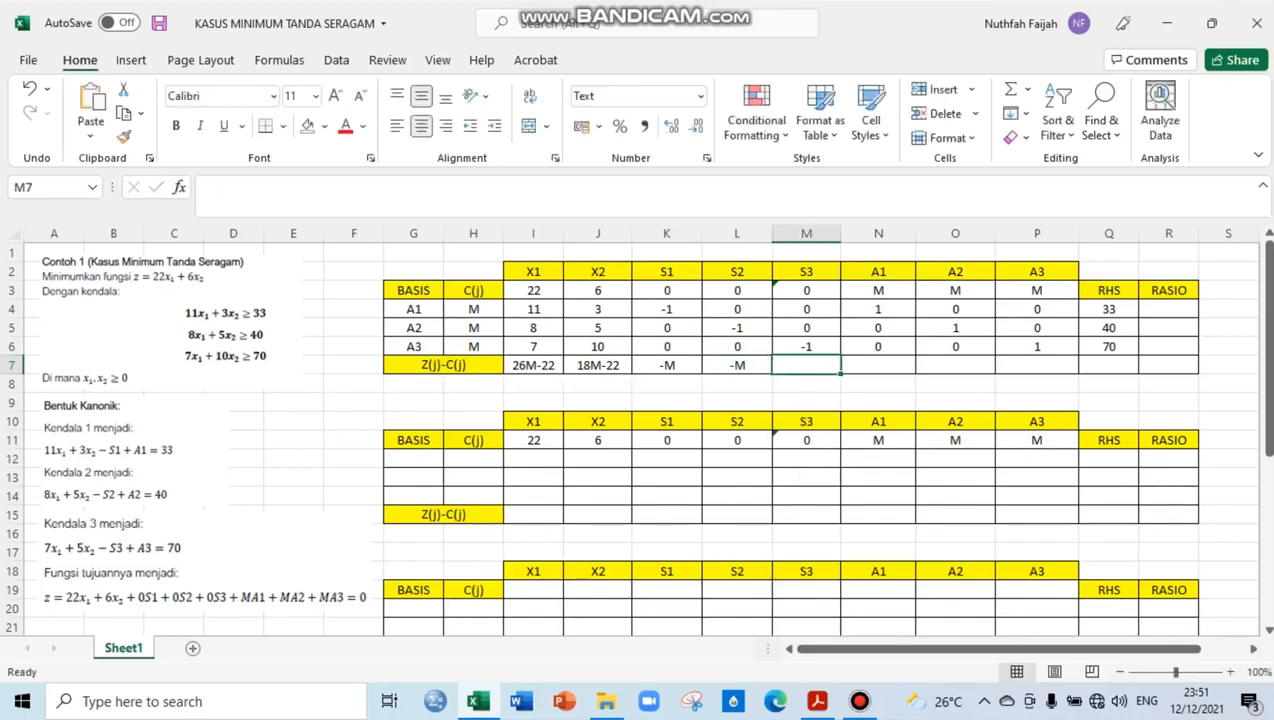
text(-M)
key(Tab)
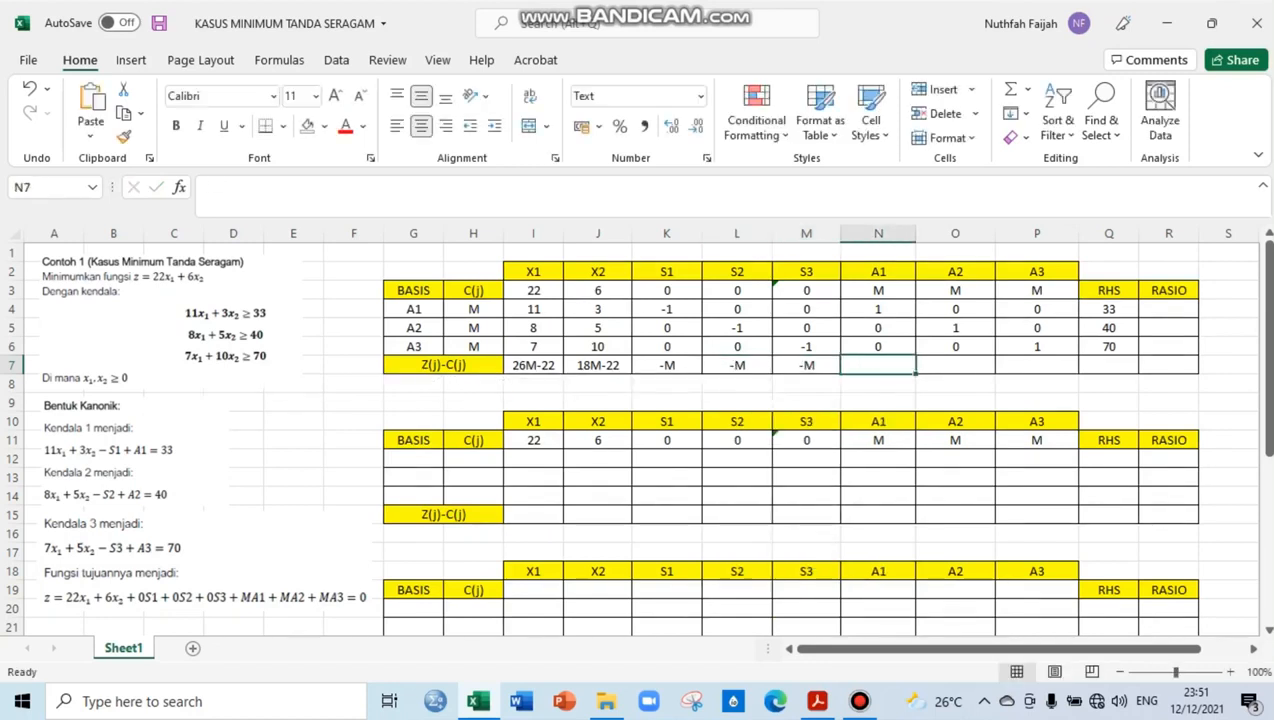
Enter 0 for A1, A2 and A3 in the Z(j)-C(j) row of the first table
text(0)
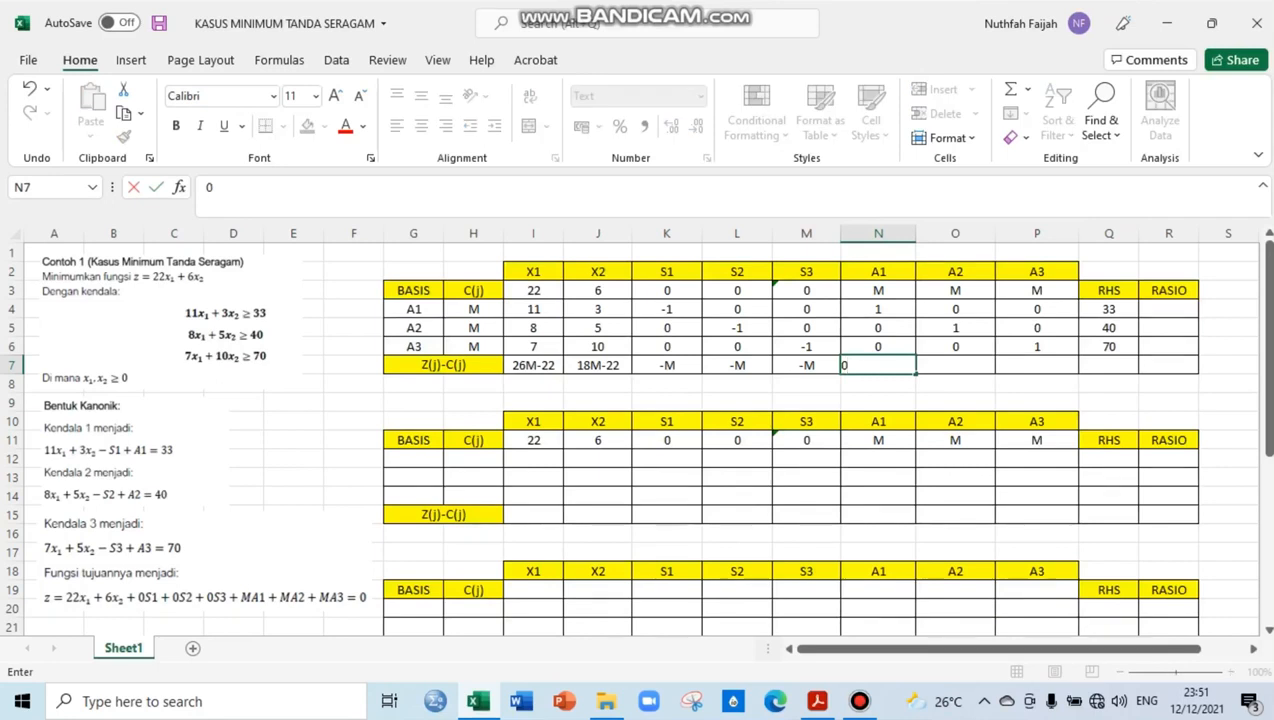
key(Tab)
text(0)
key(Tab)
text(0)
key(Tab)
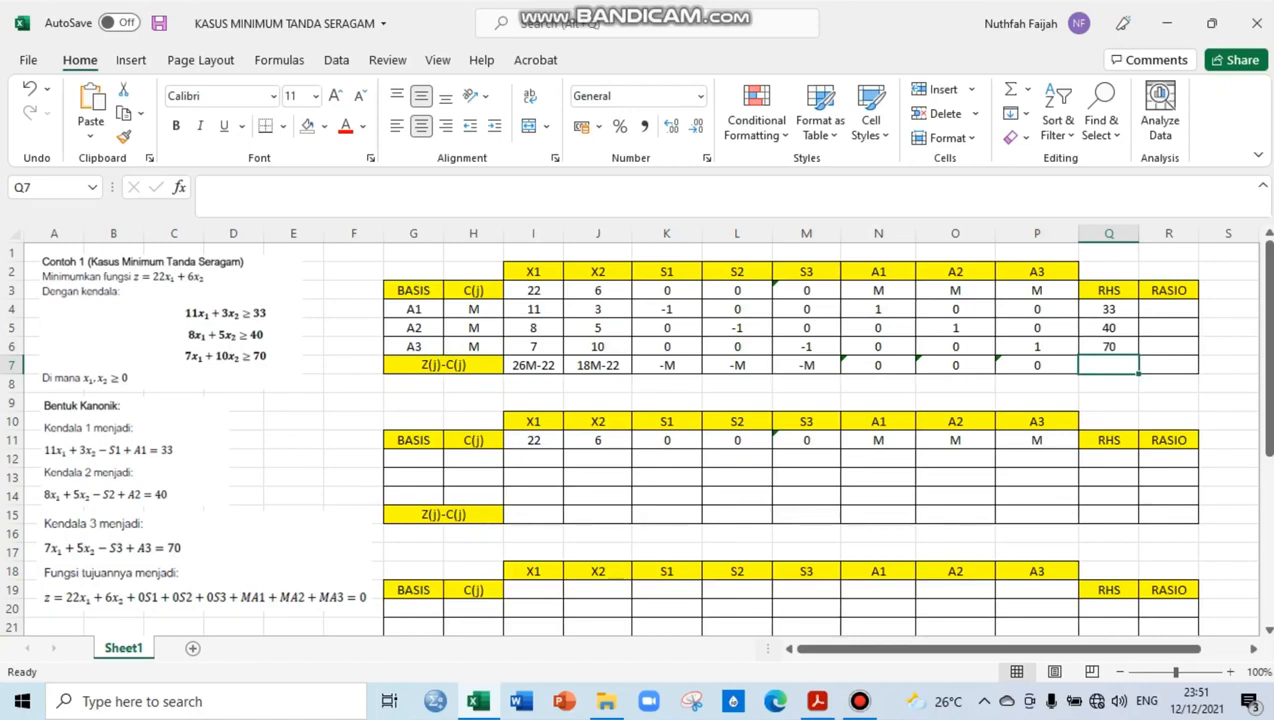
Mark the X1 pivot column of the first table, cells I3 to I7, with an orange fill
click(533, 365)
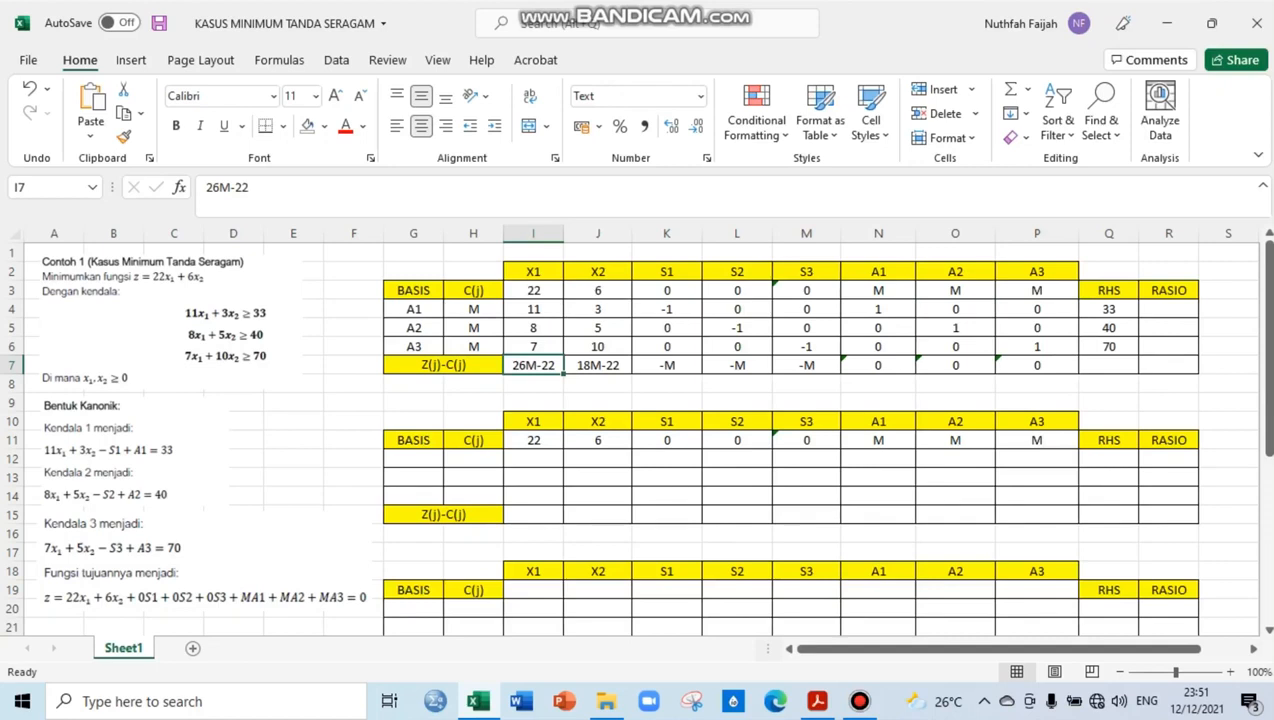
drag(533, 290, 533, 365)
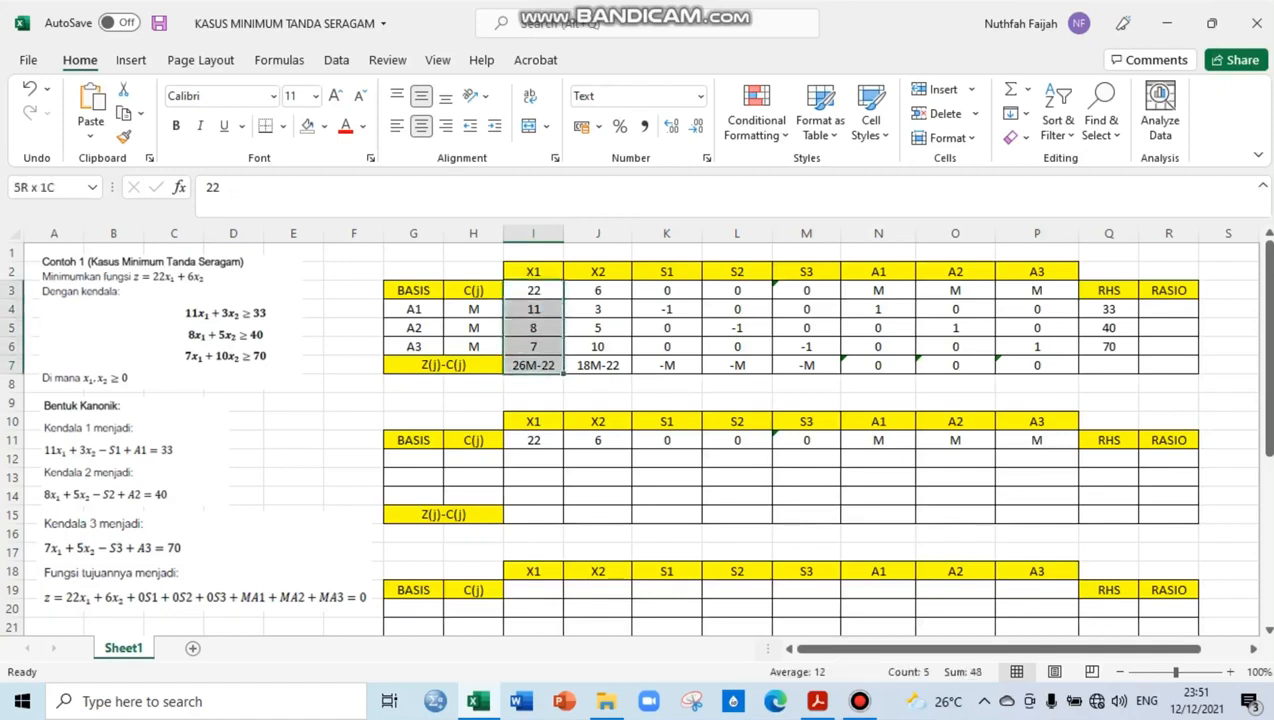
click(324, 125)
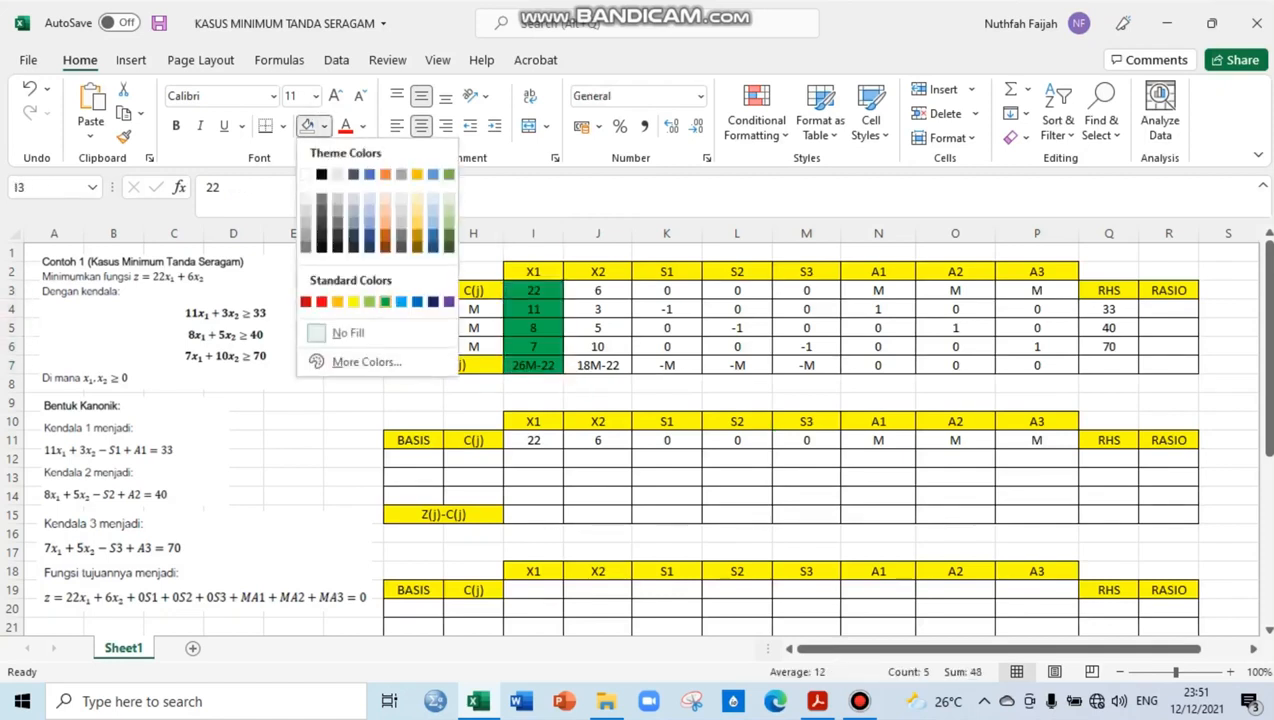
click(350, 301)
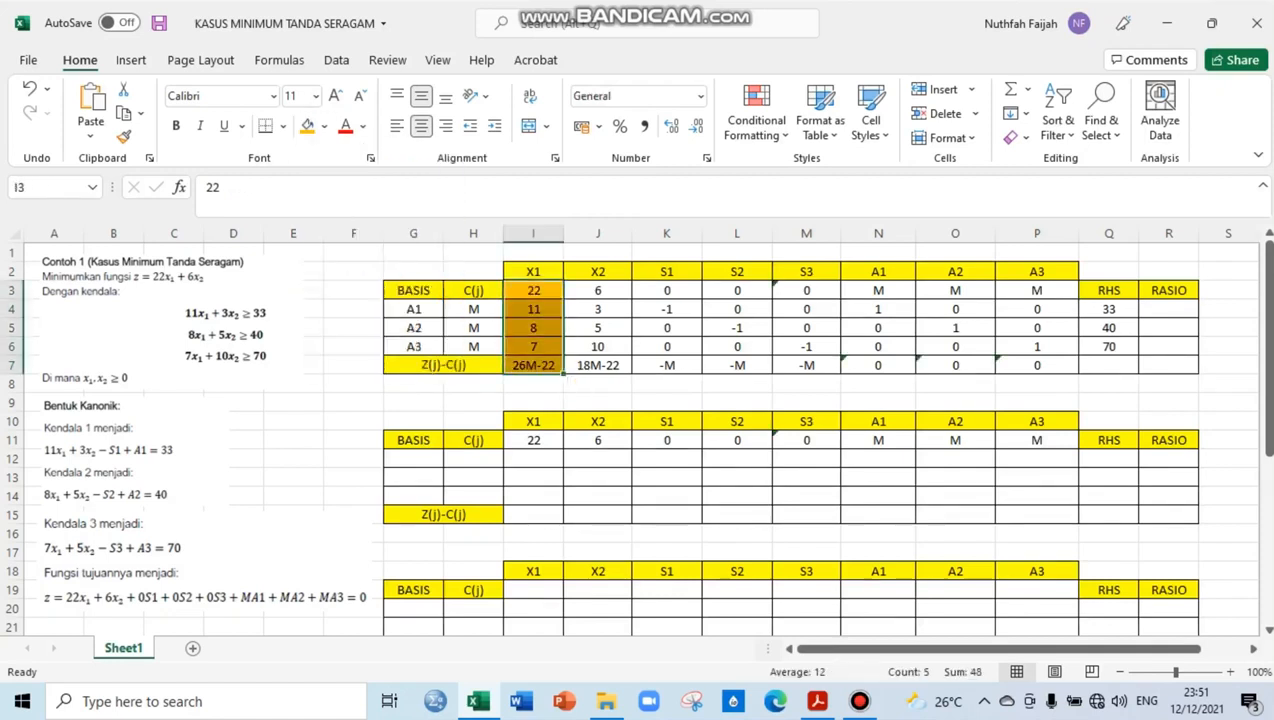
Calculate the ratio for basis row A1 in R4 with the formula =Q4/I4
click(1169, 309)
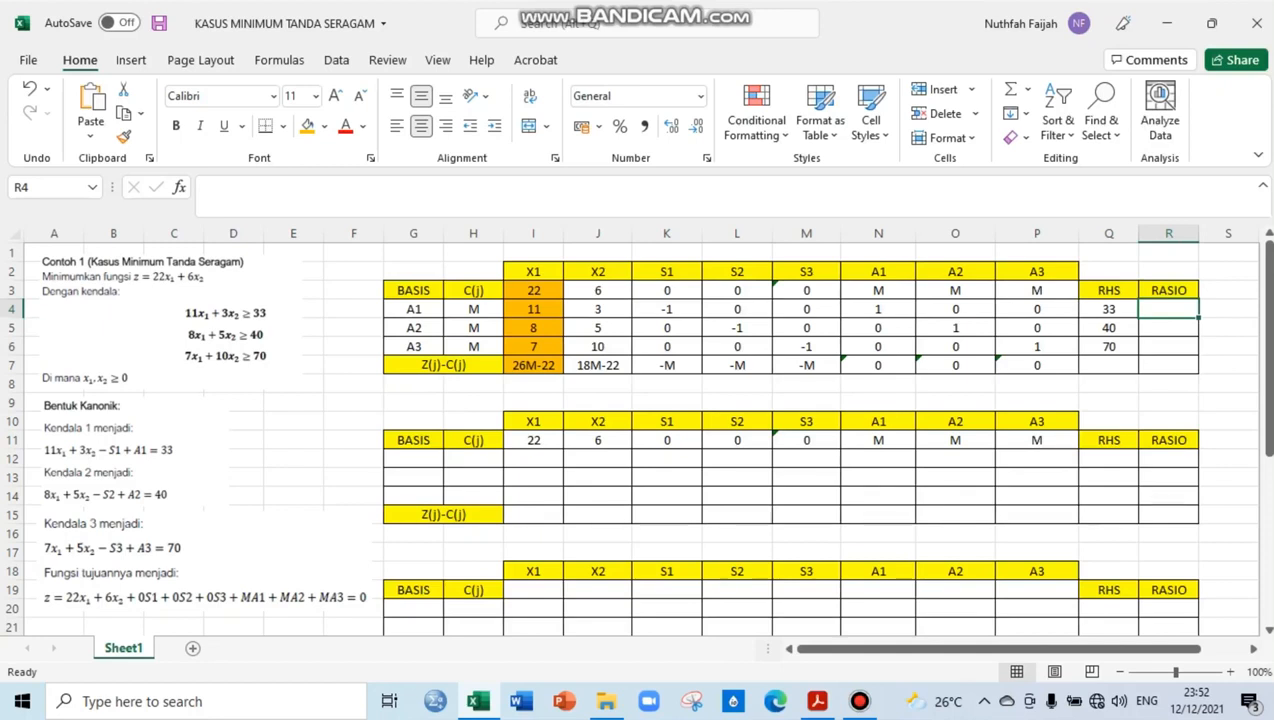
text(=)
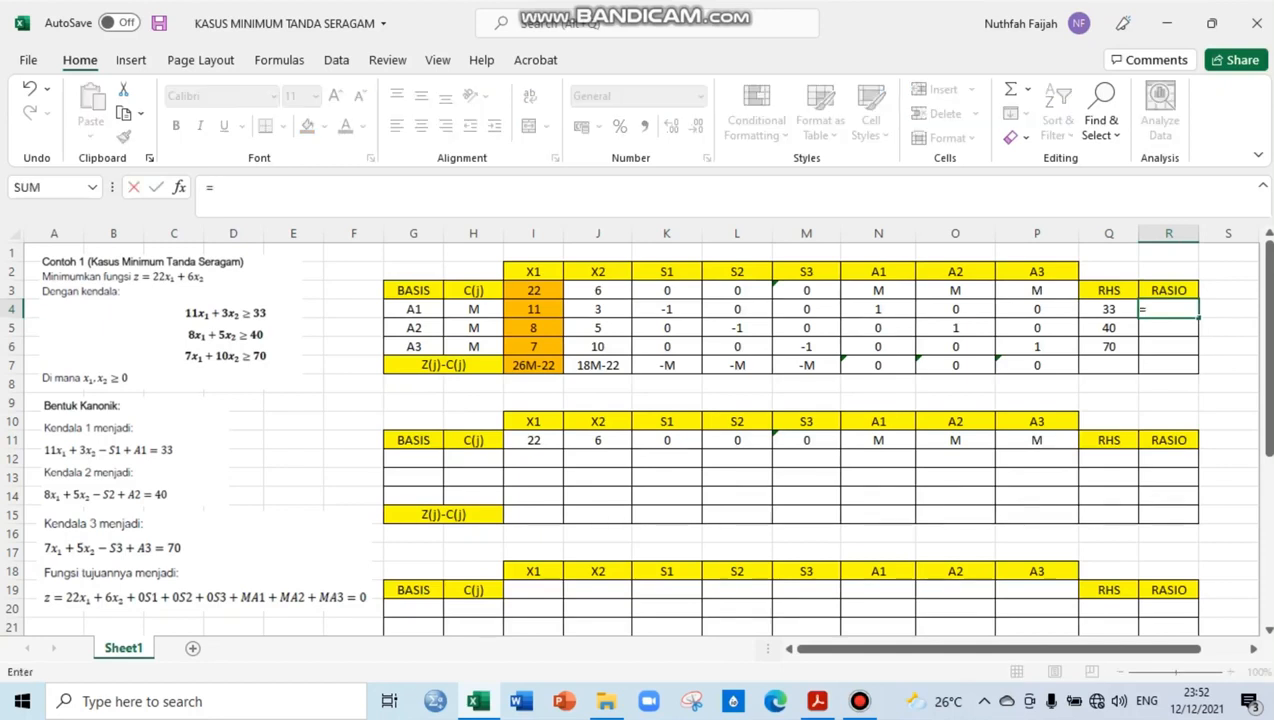
key(Left)
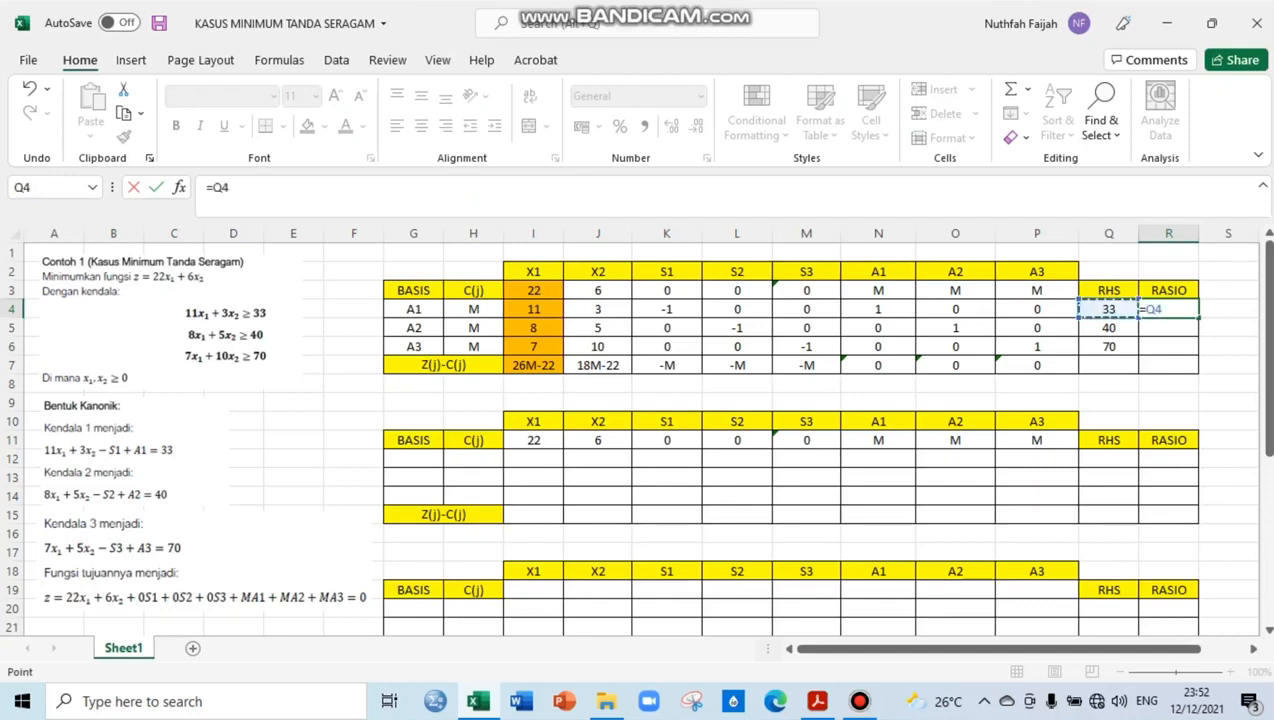
text(/)
click(533, 309)
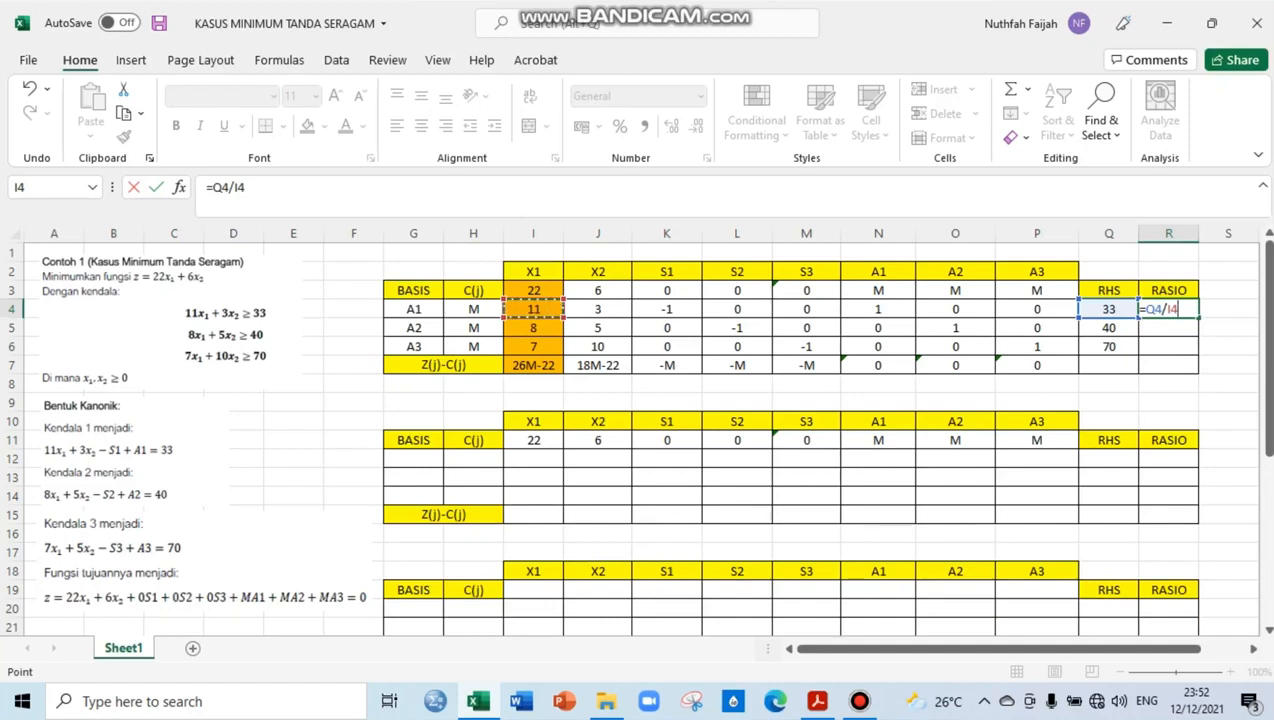
key(Return)
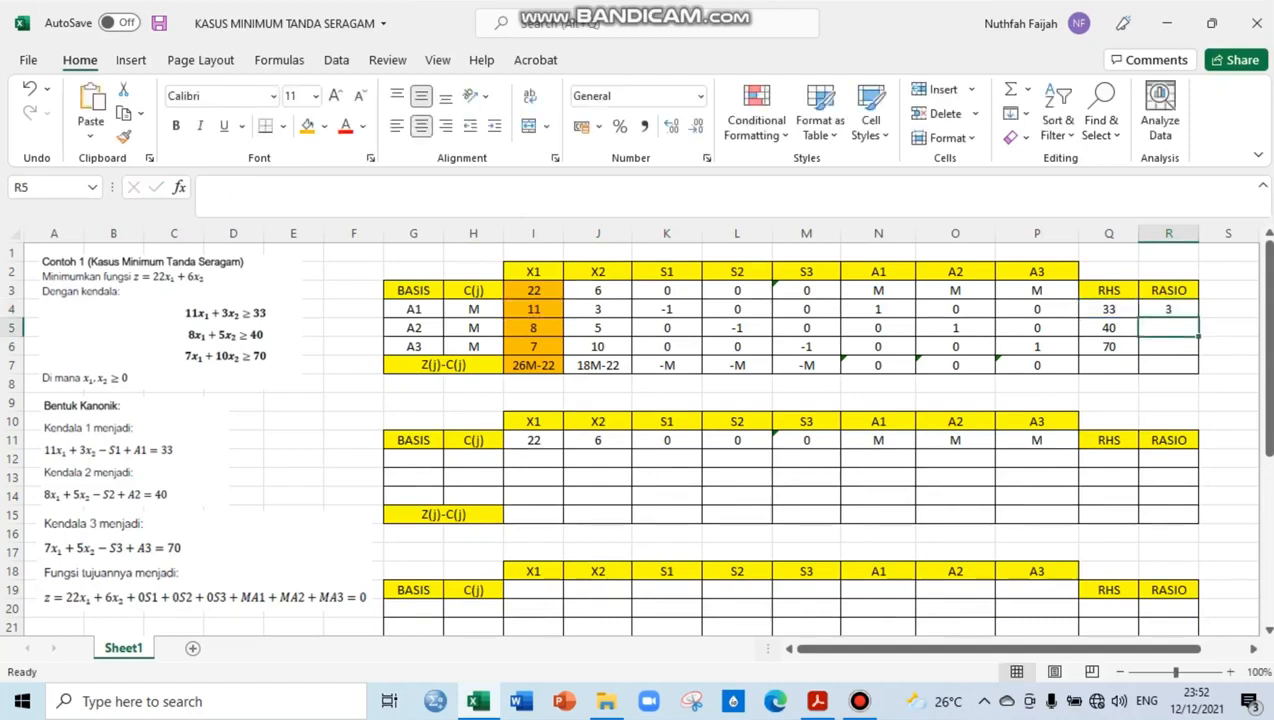
Copy the ratio formula from R4 down to basis rows A2 and A3
click(1168, 309)
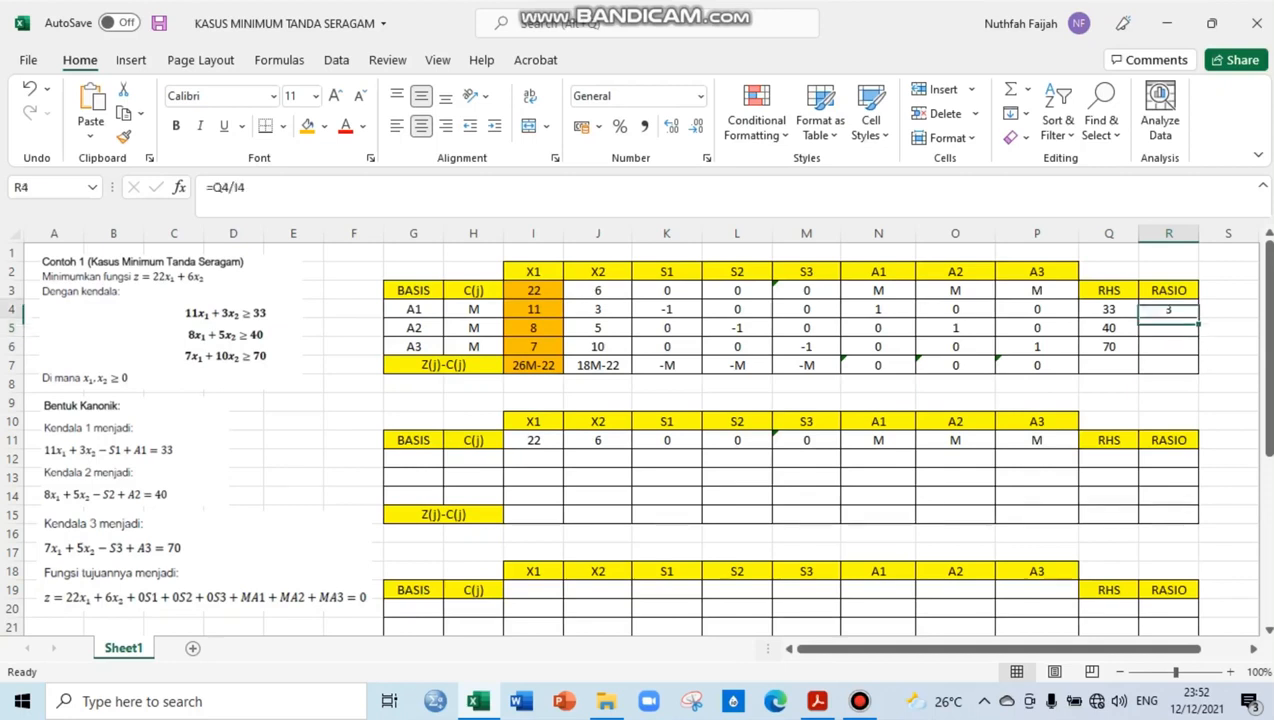
drag(1198, 318, 1198, 349)
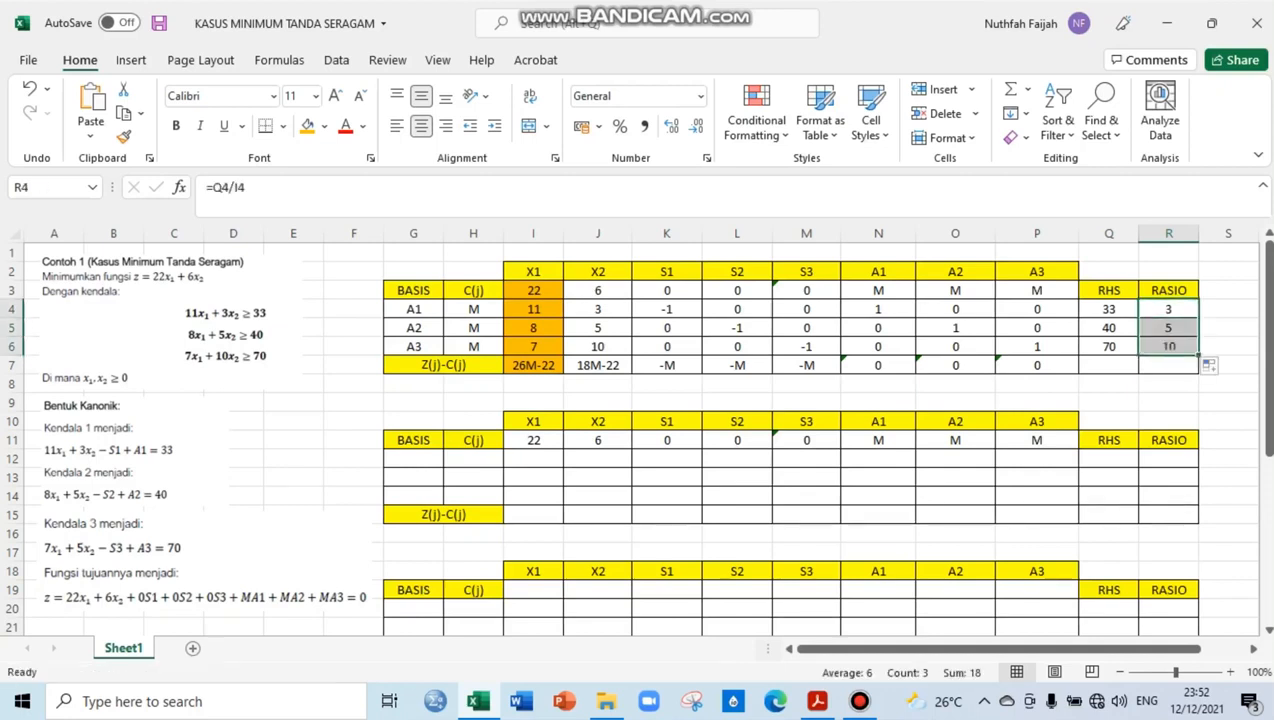
click(1168, 384)
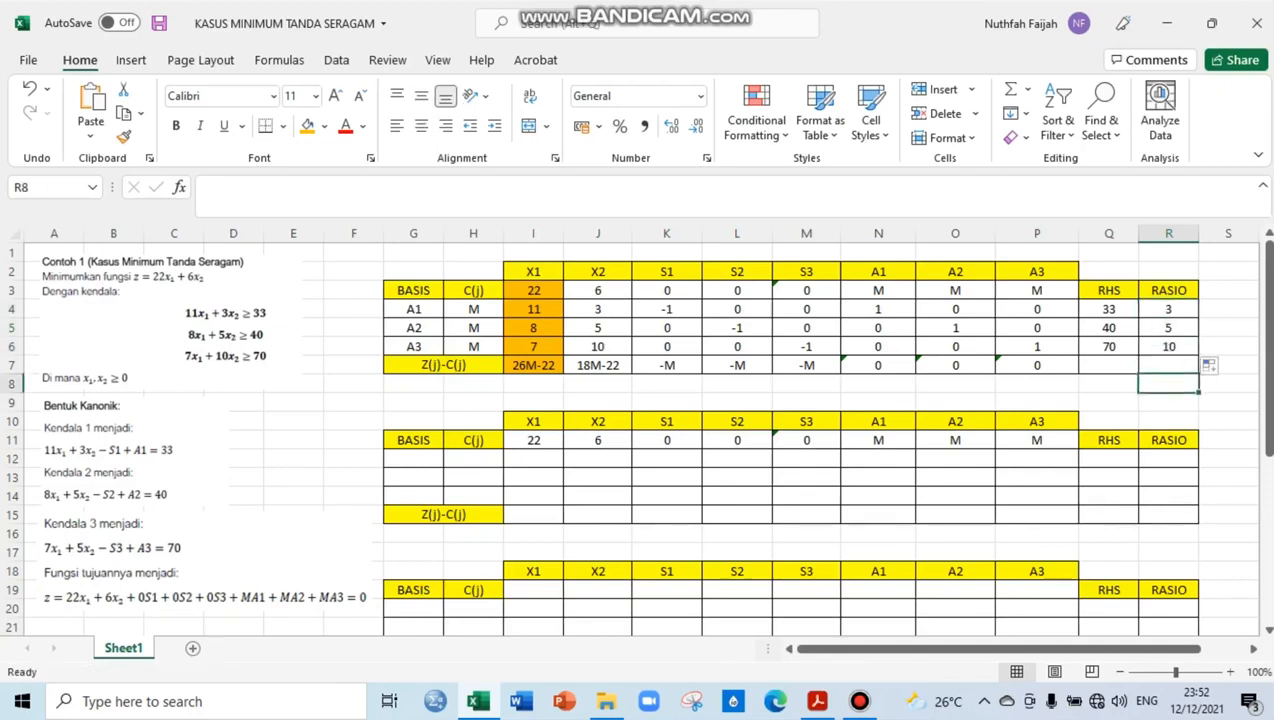
key(Up)
key(Up)
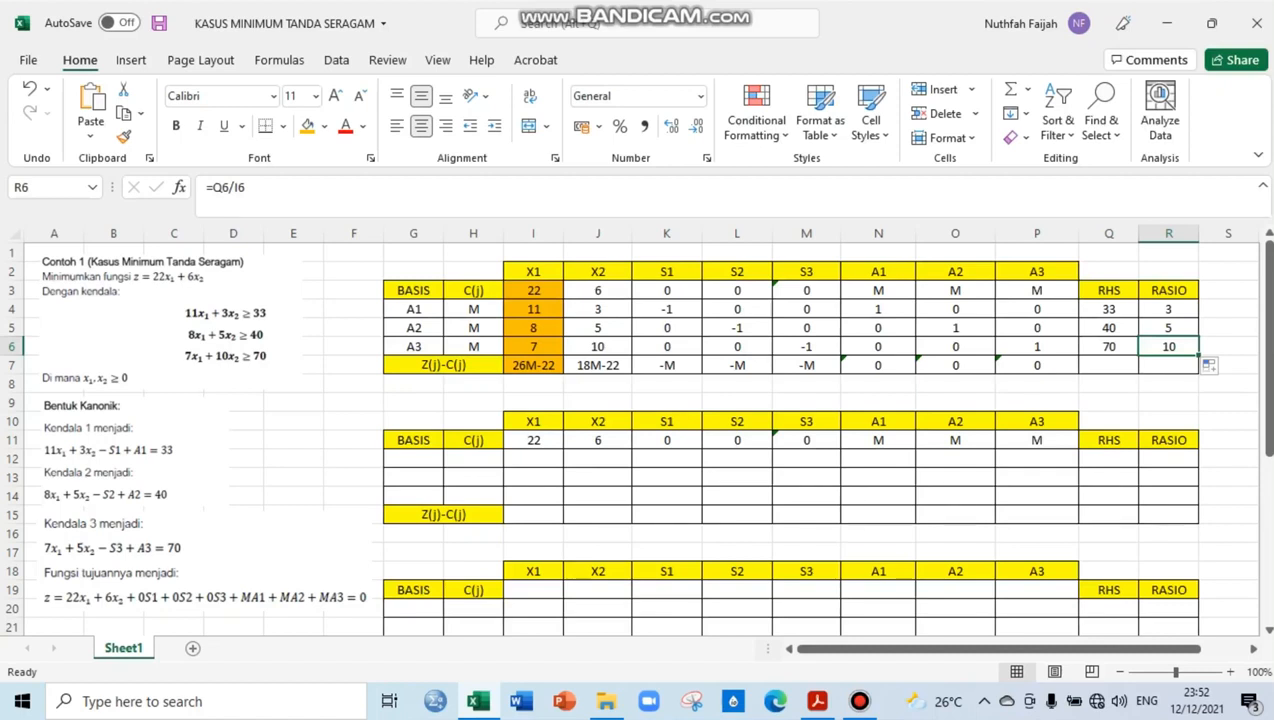
Mark the A1 pivot row of the first table, cells G4 to R4, with a light green fill
click(1168, 309)
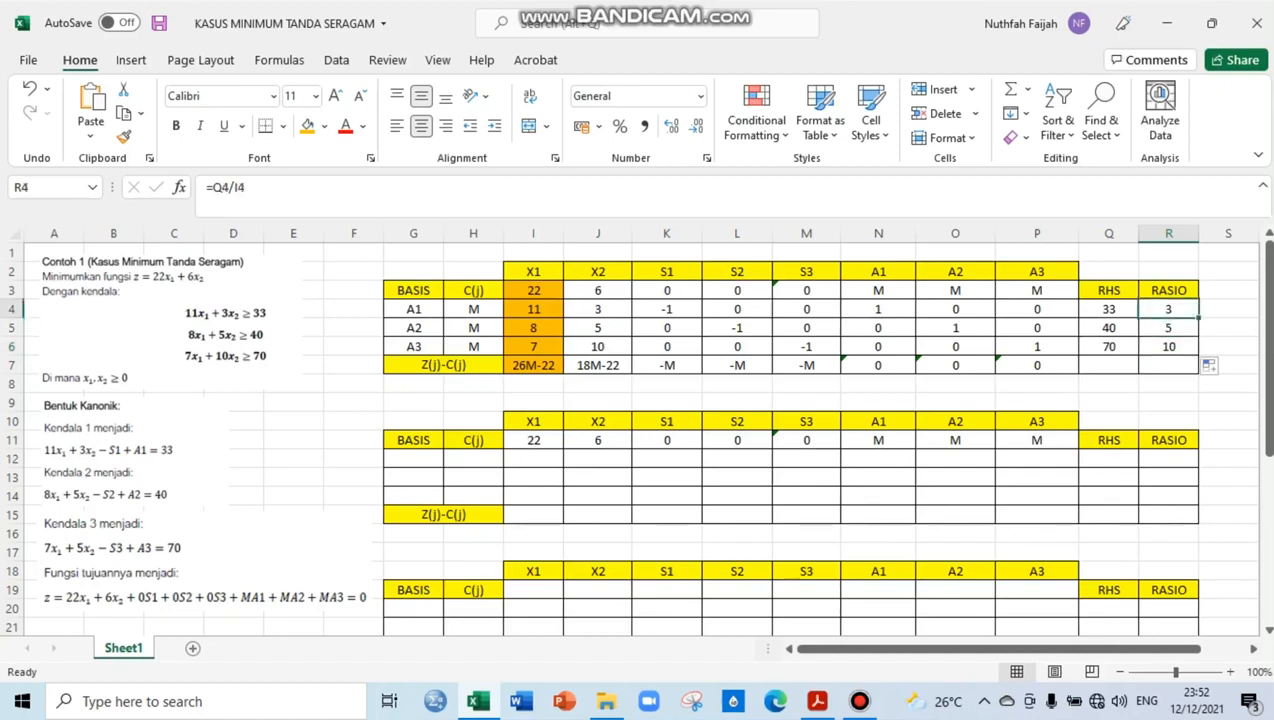
drag(413, 309, 1168, 309)
click(324, 126)
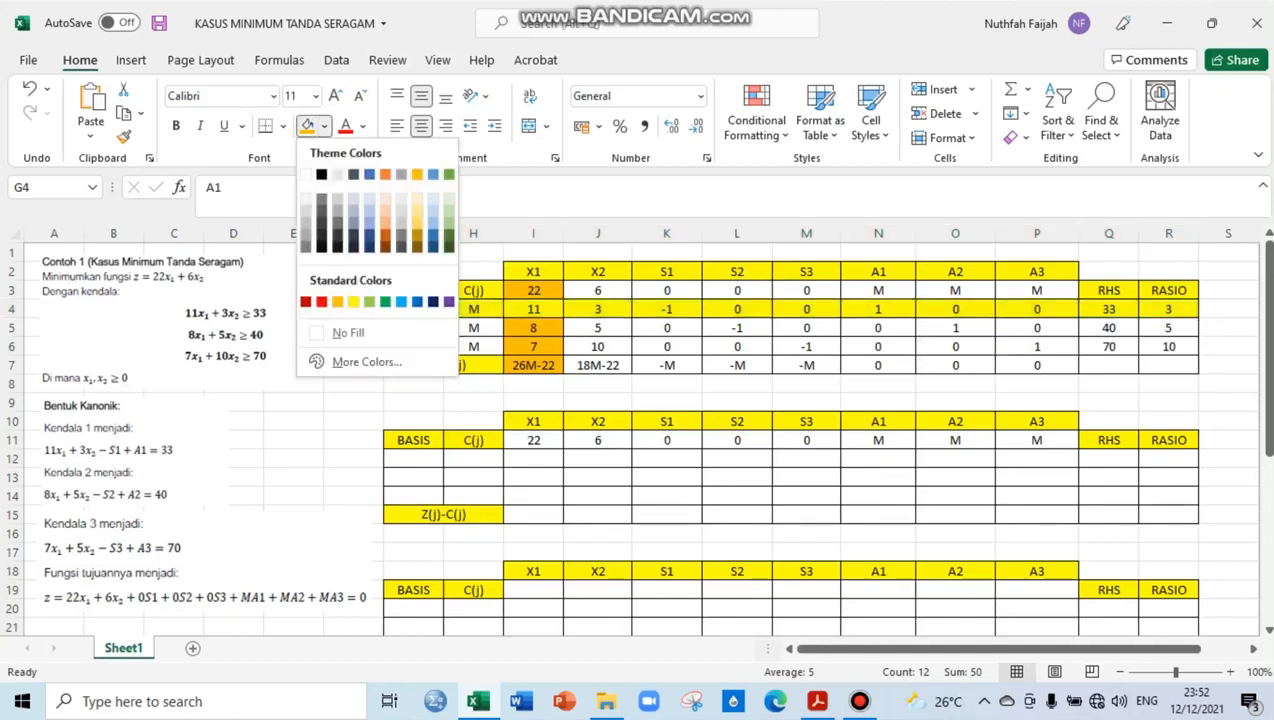
click(369, 301)
Mark the pivot element in I4 with a red fill
click(533, 309)
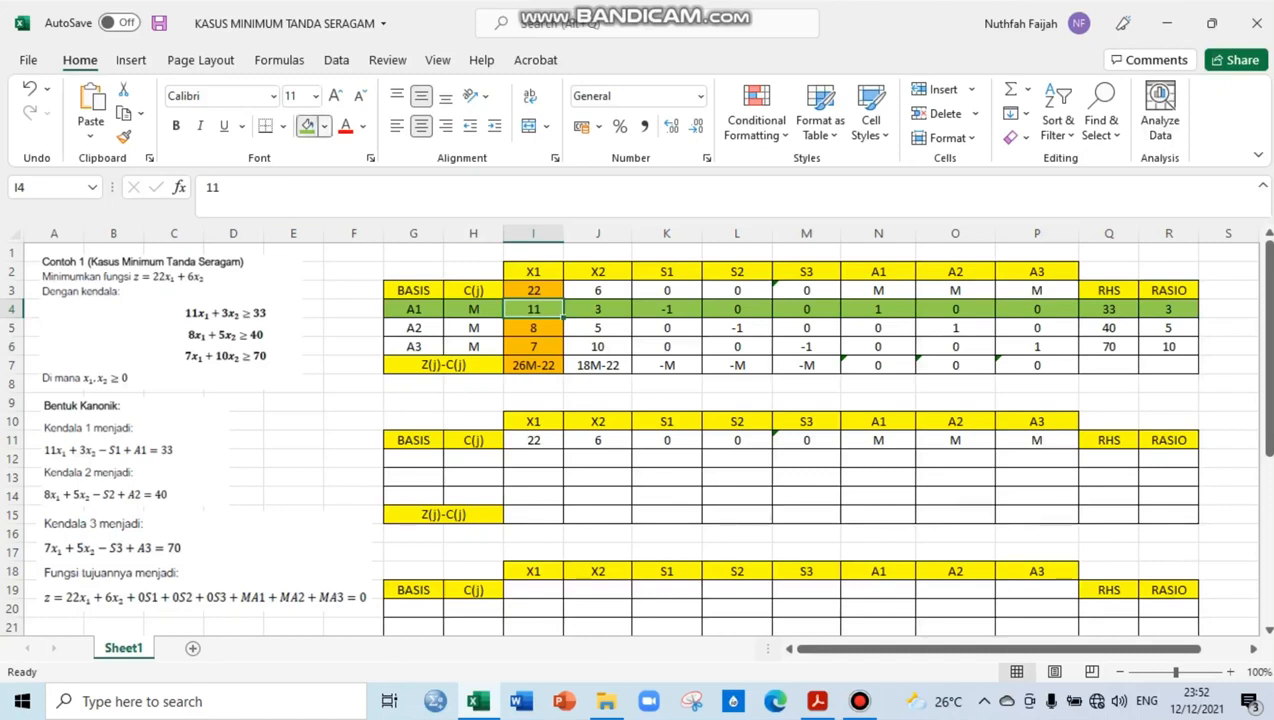
click(324, 126)
click(321, 301)
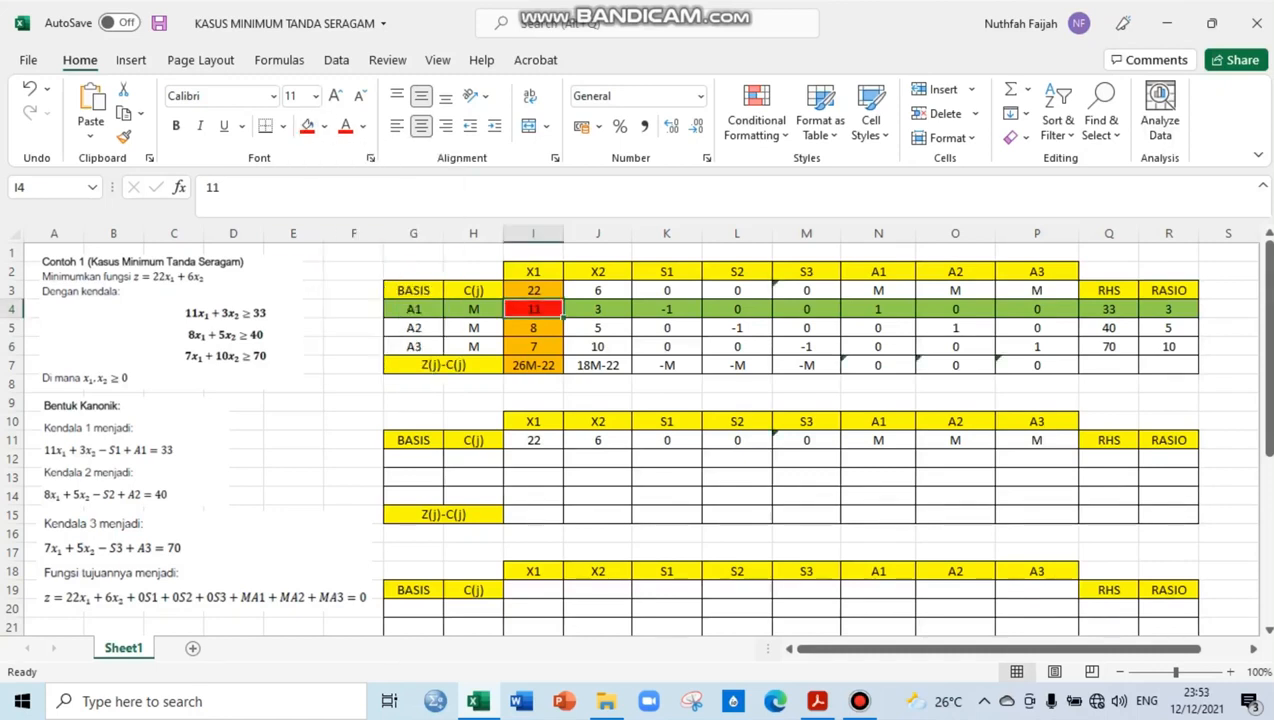
Note "A1 KELUAR" beside the pivot row in S4 and "X1 MASUK" below the pivot column in I8
click(1228, 309)
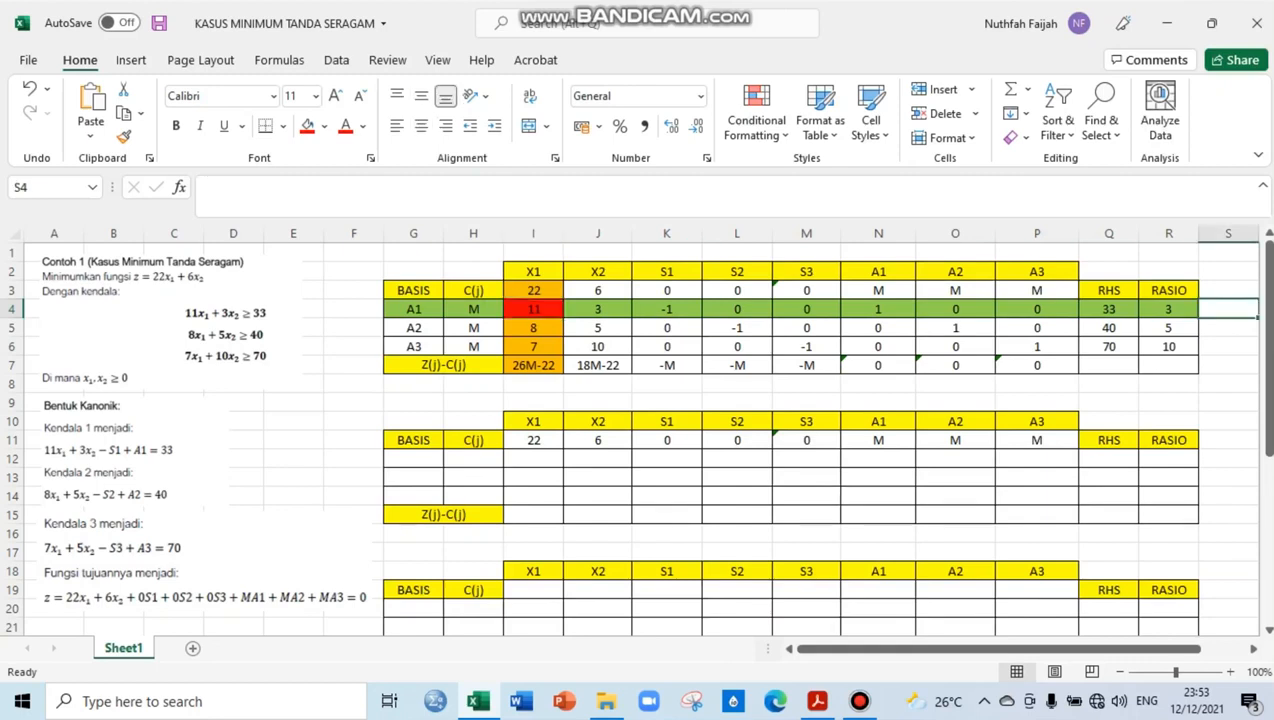
text(A1)
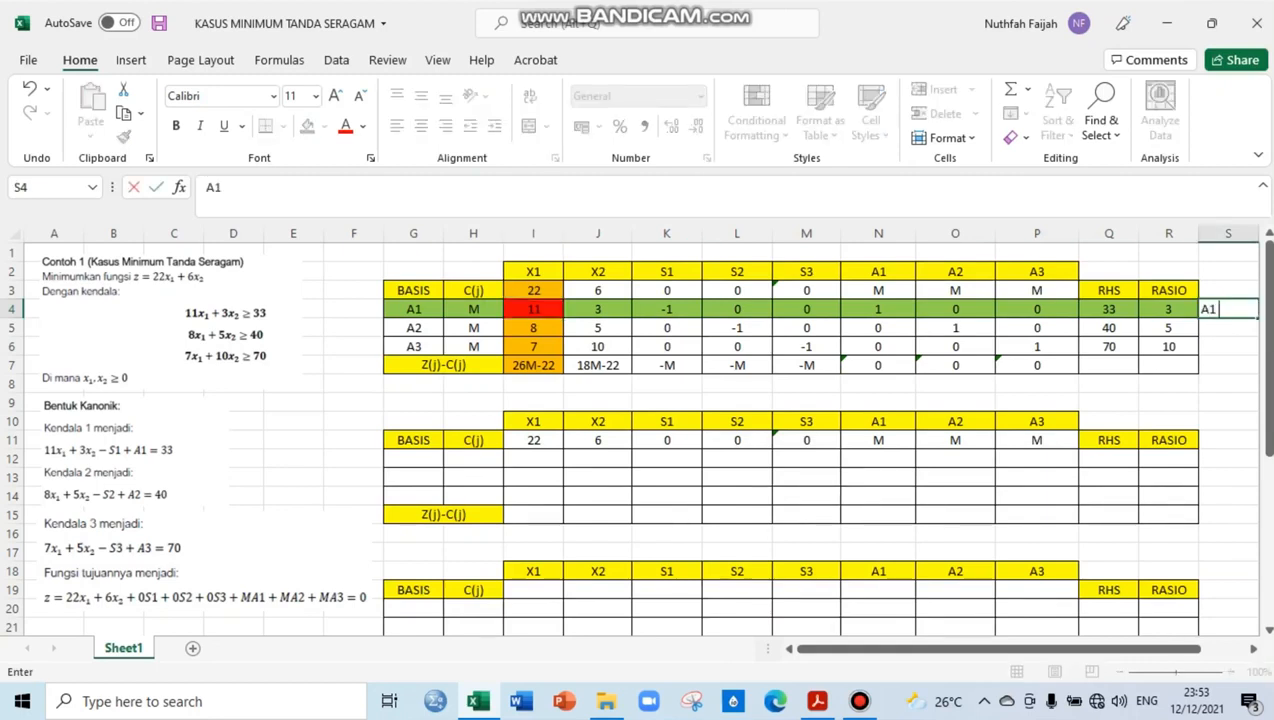
text( KELUAR)
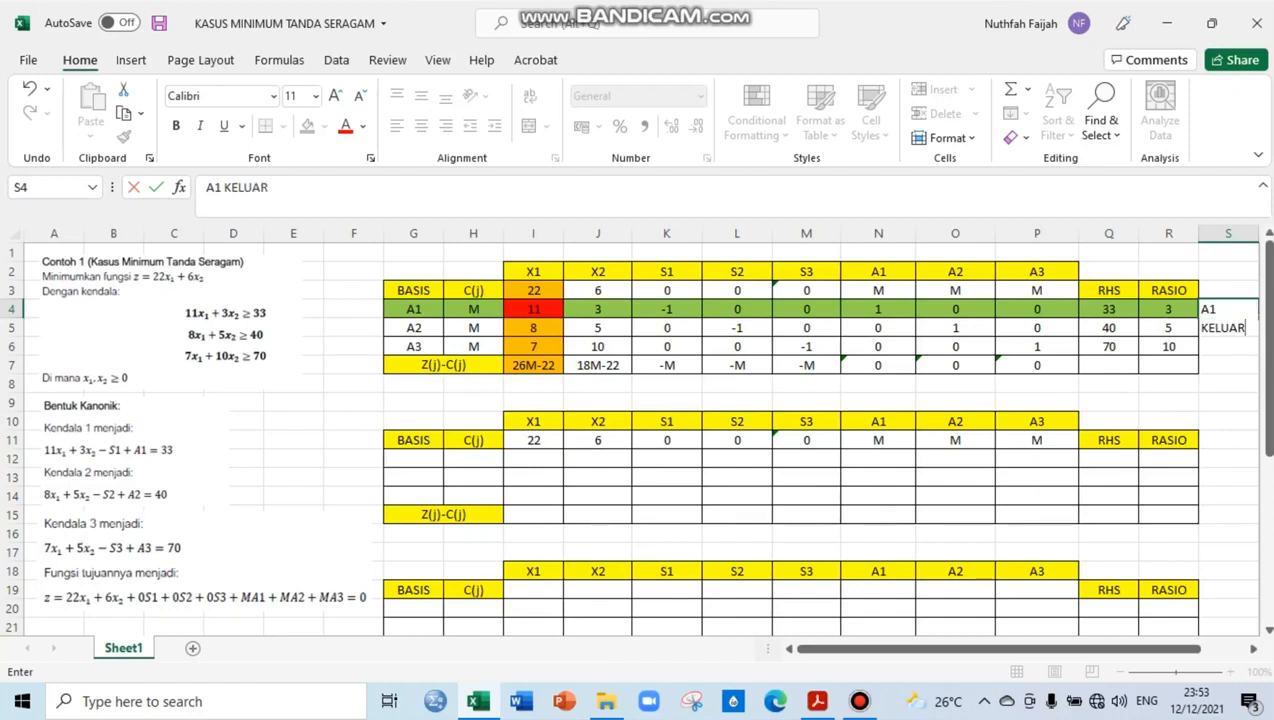
key(Return)
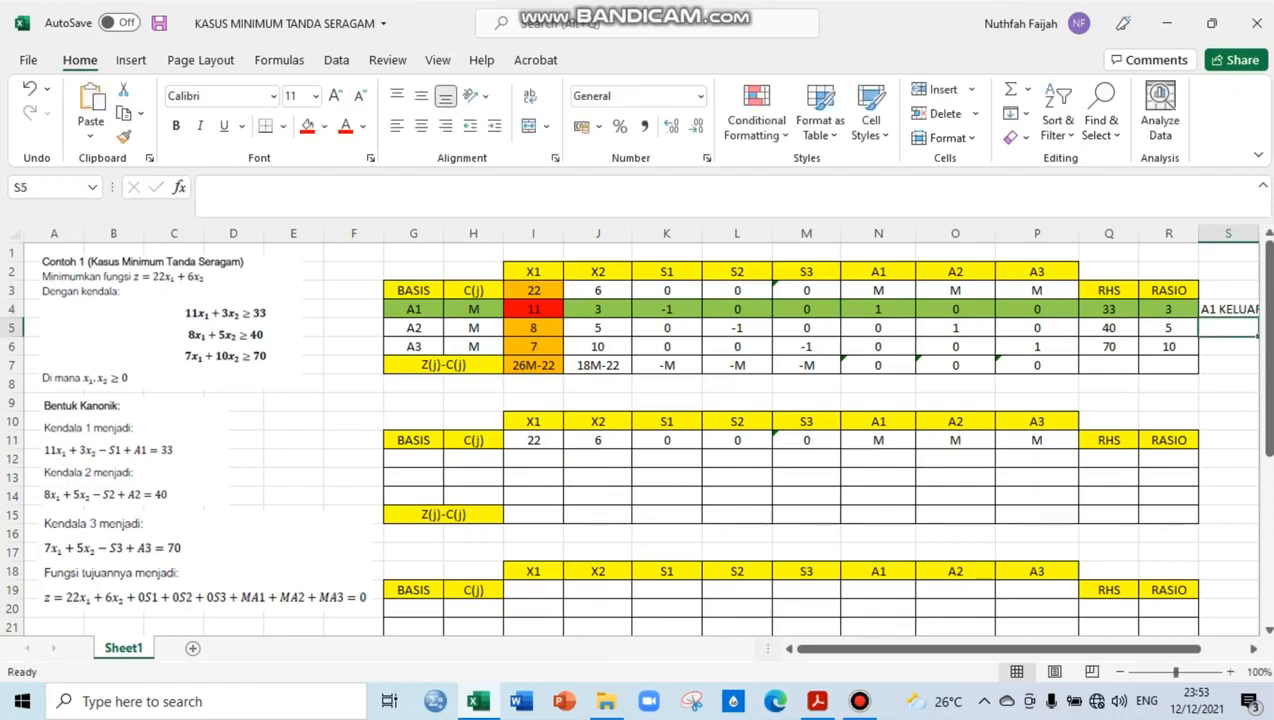
click(533, 384)
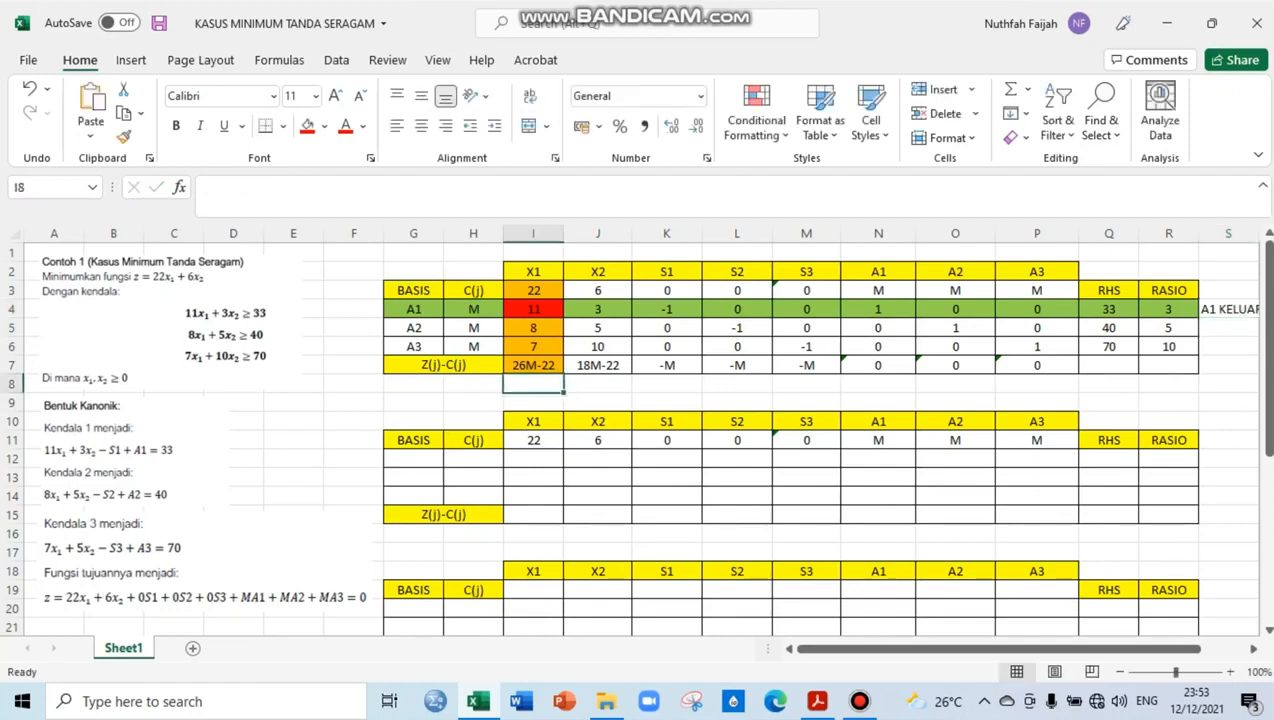
text(X1 MASU)
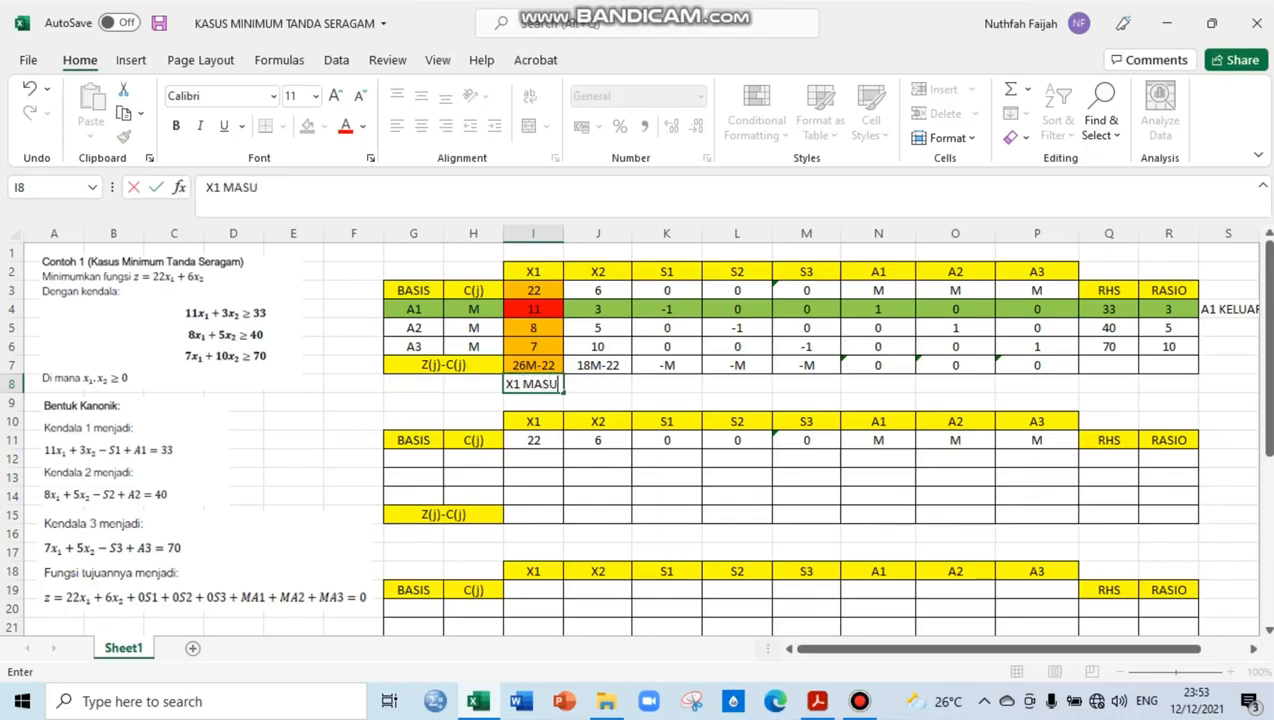
text(K)
key(Return)
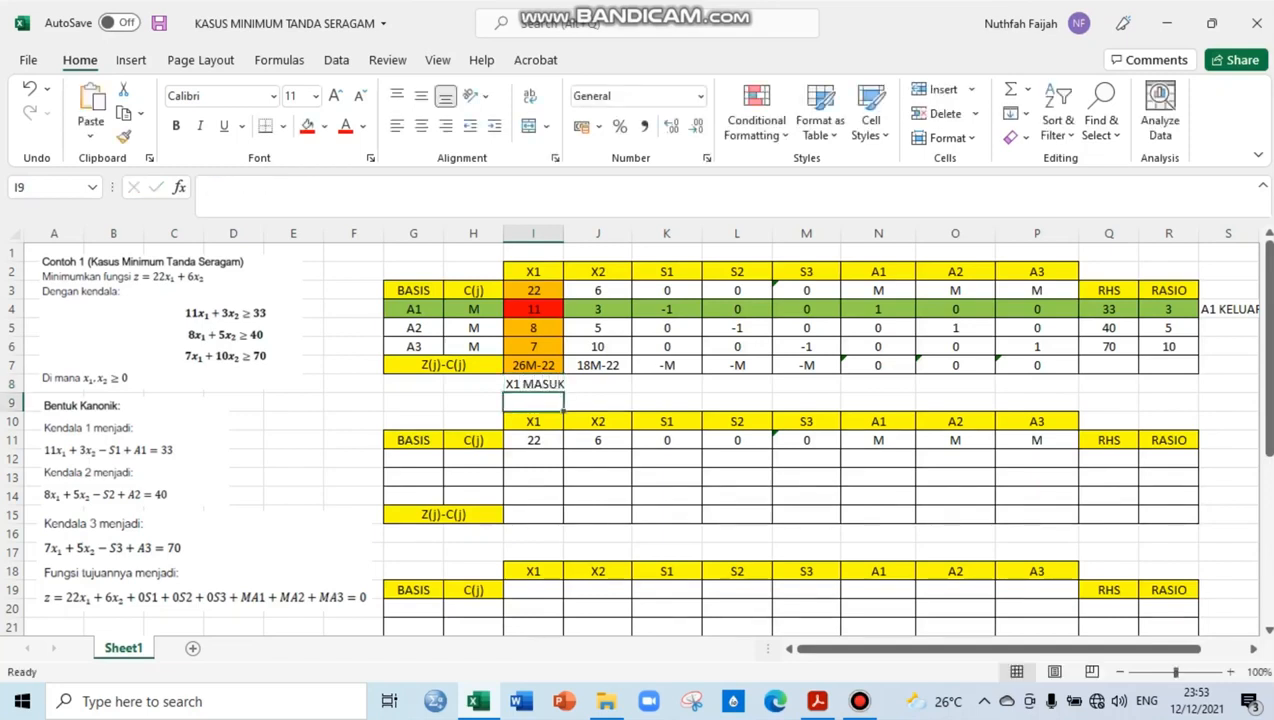
Enter the basis variables X1, A2 and A3 in G12 to G14 of the second table
click(353, 440)
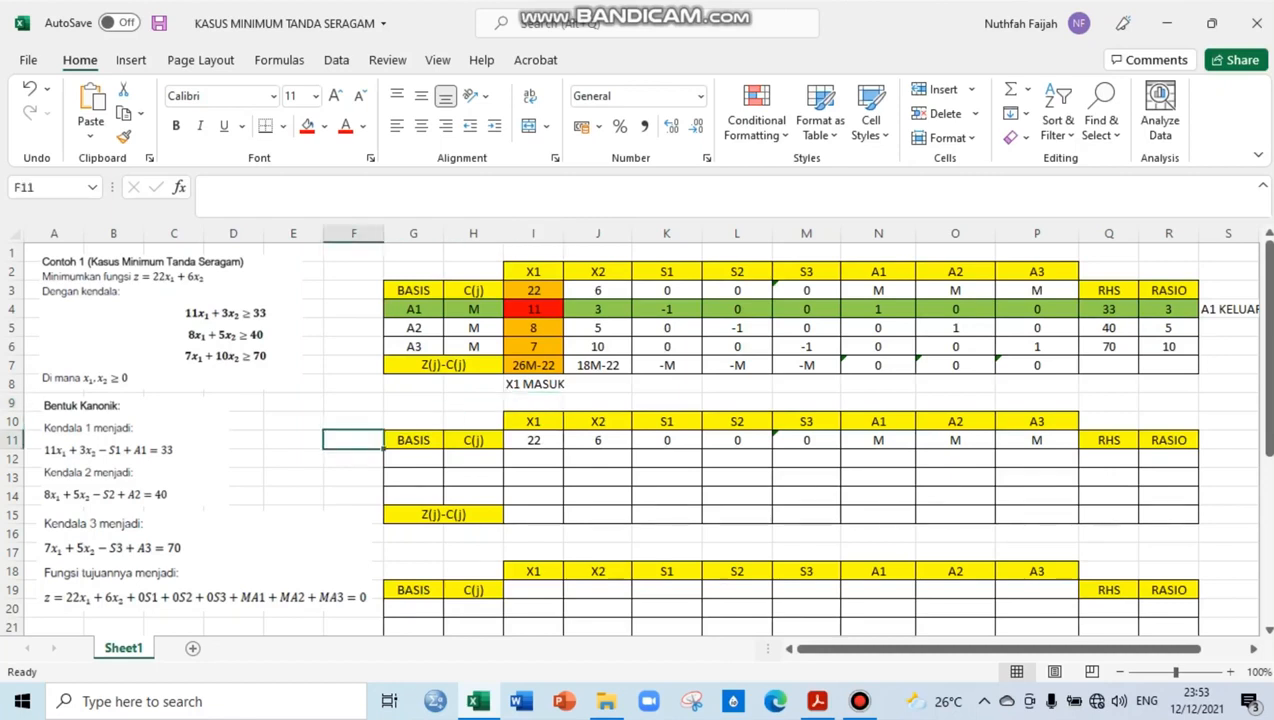
click(413, 459)
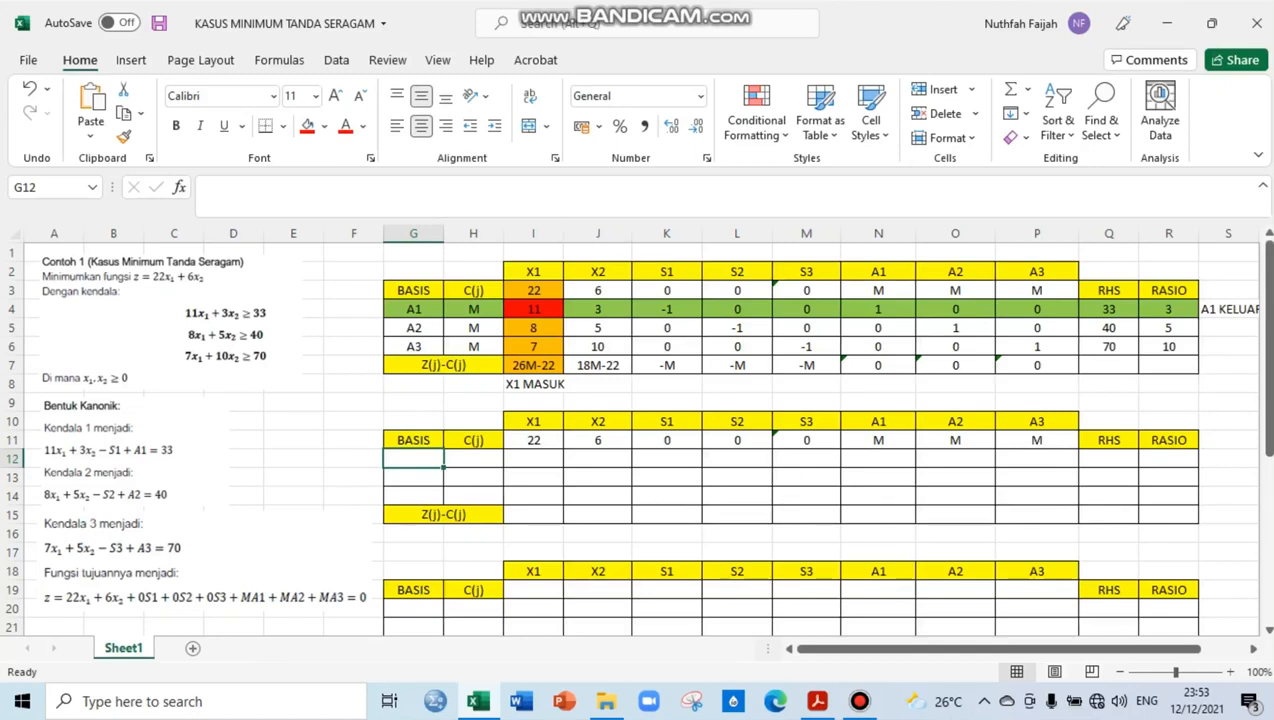
text(X1)
key(Return)
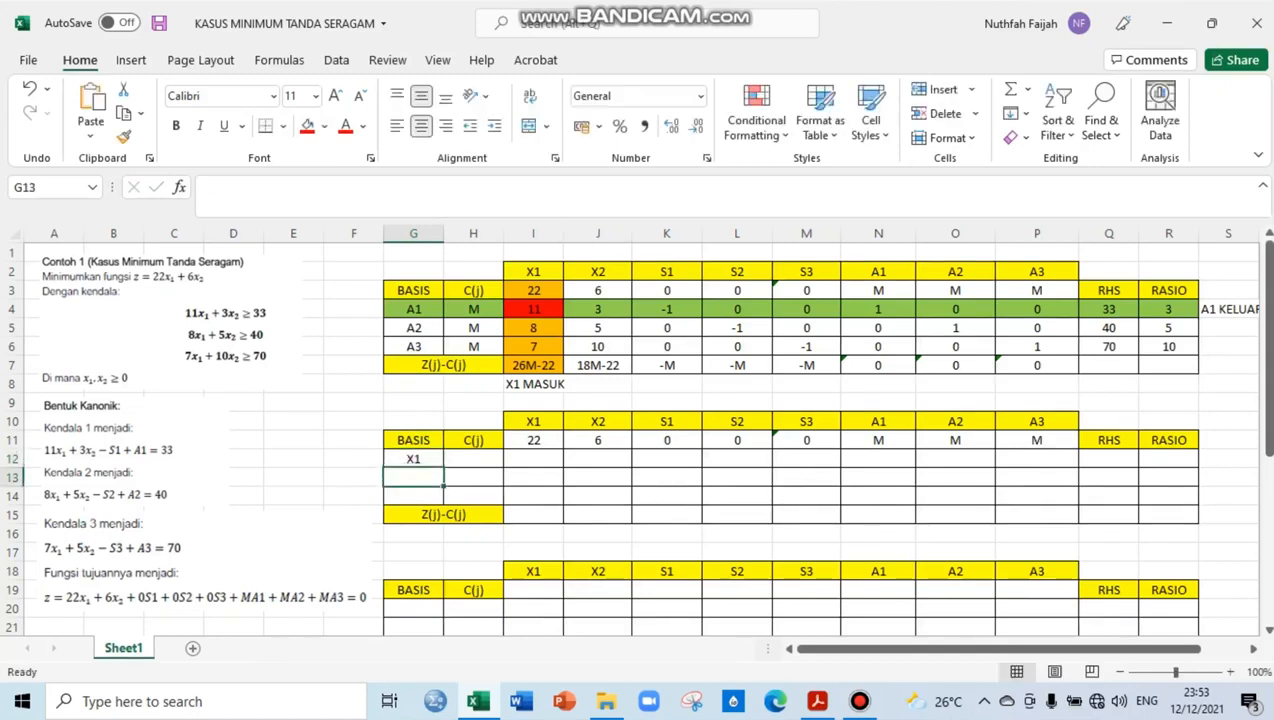
text(A2)
key(Return)
text(A2)
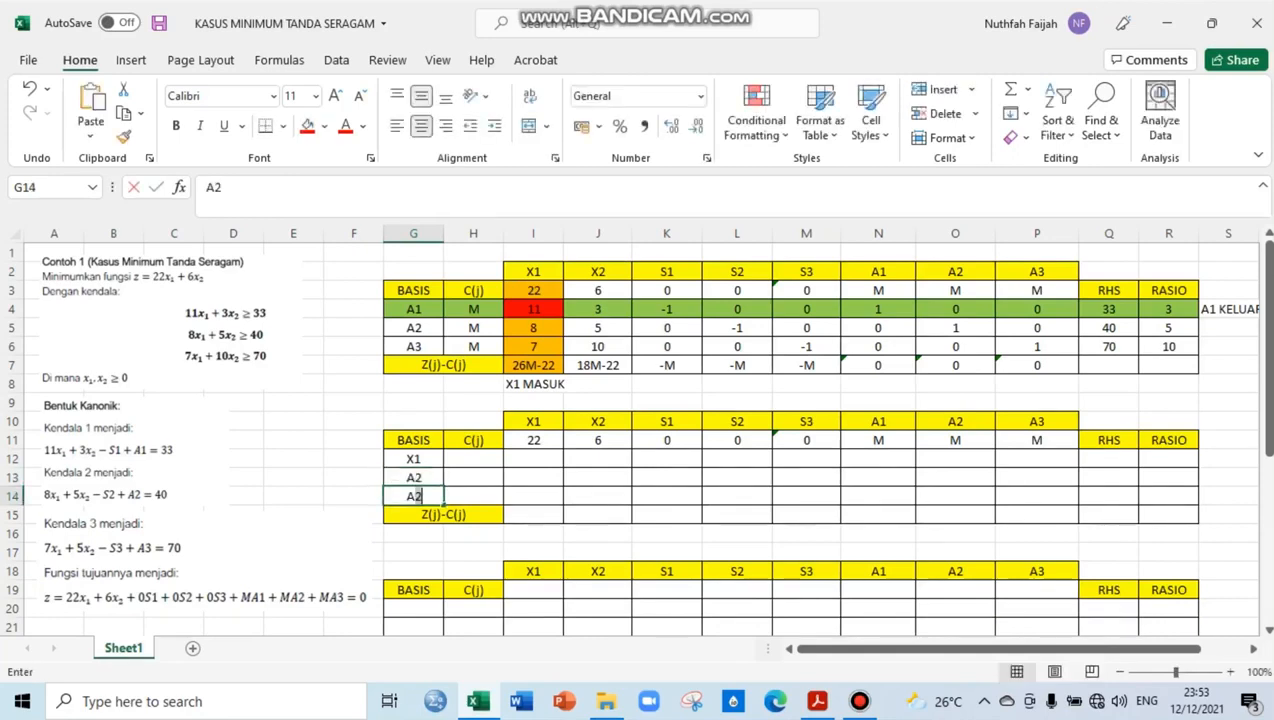
text(3)
Enter the C(j) values 22, M and M for basis rows X1, A2 and A3 of the second table
key(Right)
key(Up)
key(Up)
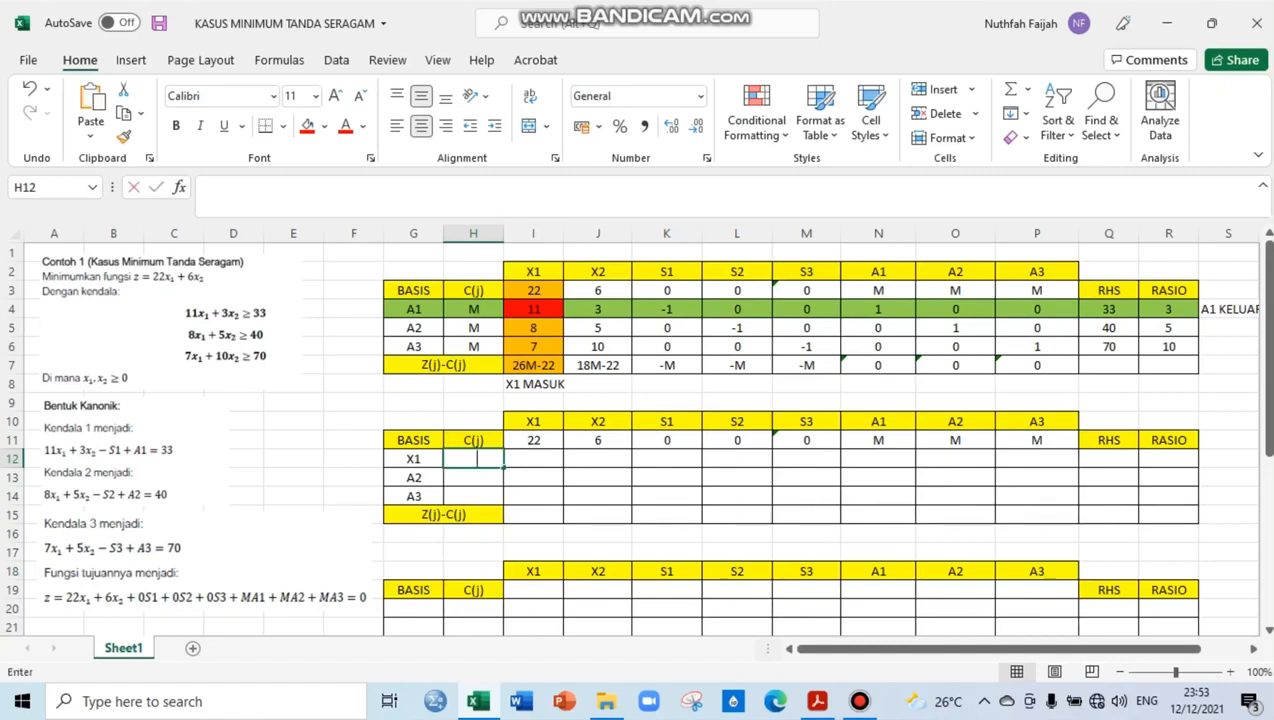
text(22)
key(Return)
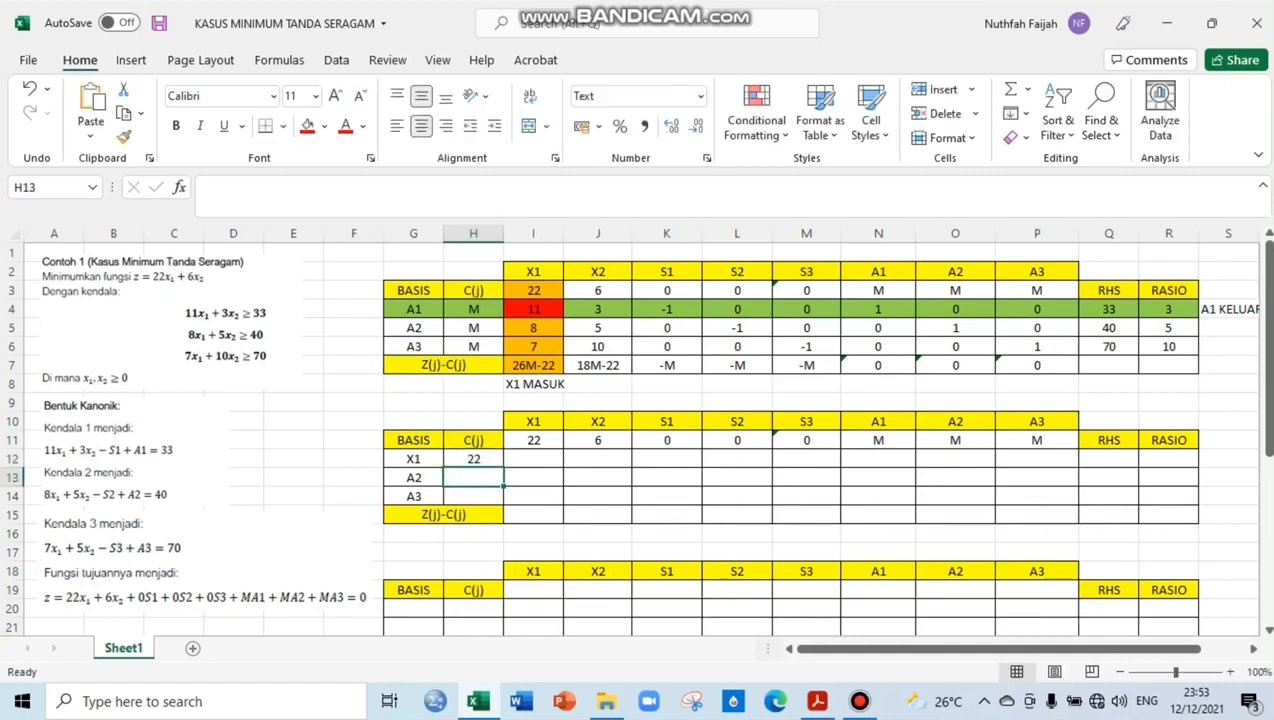
text(M)
key(Return)
text(M)
key(Tab)
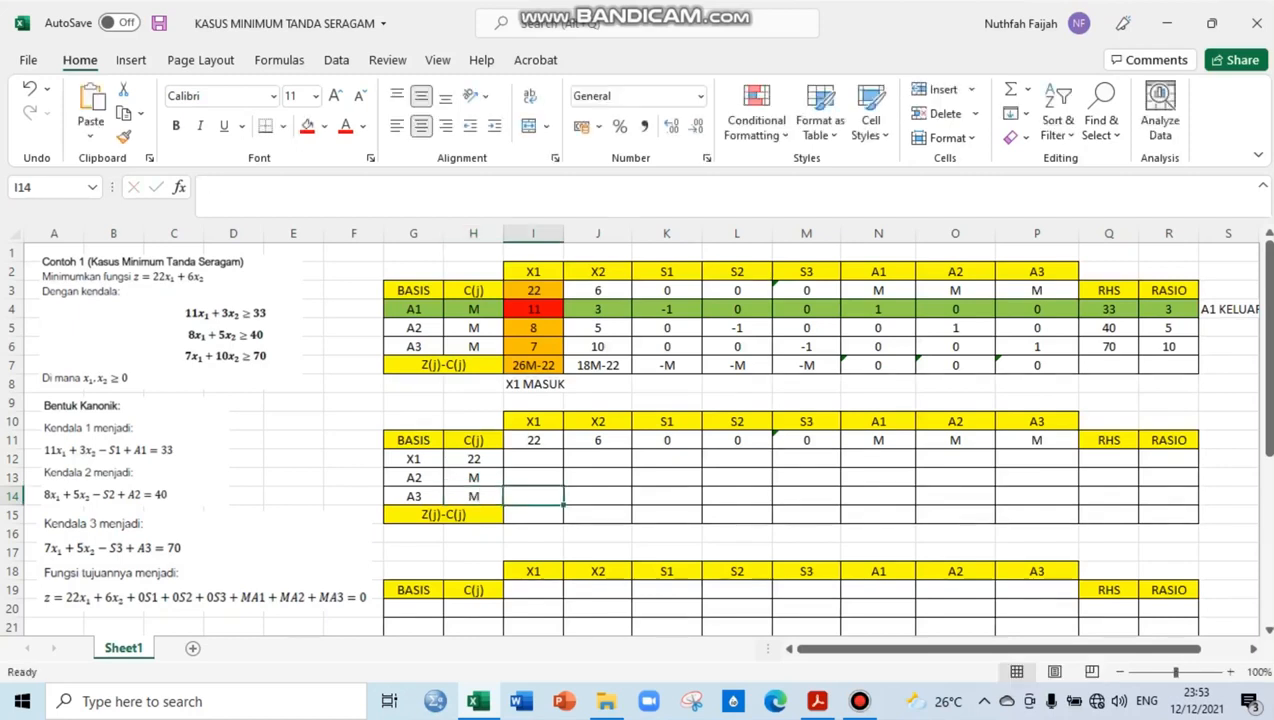
Calculate the new X1 row's first coefficient in I12 with the formula =I4/$I$4
key(Up)
key(Up)
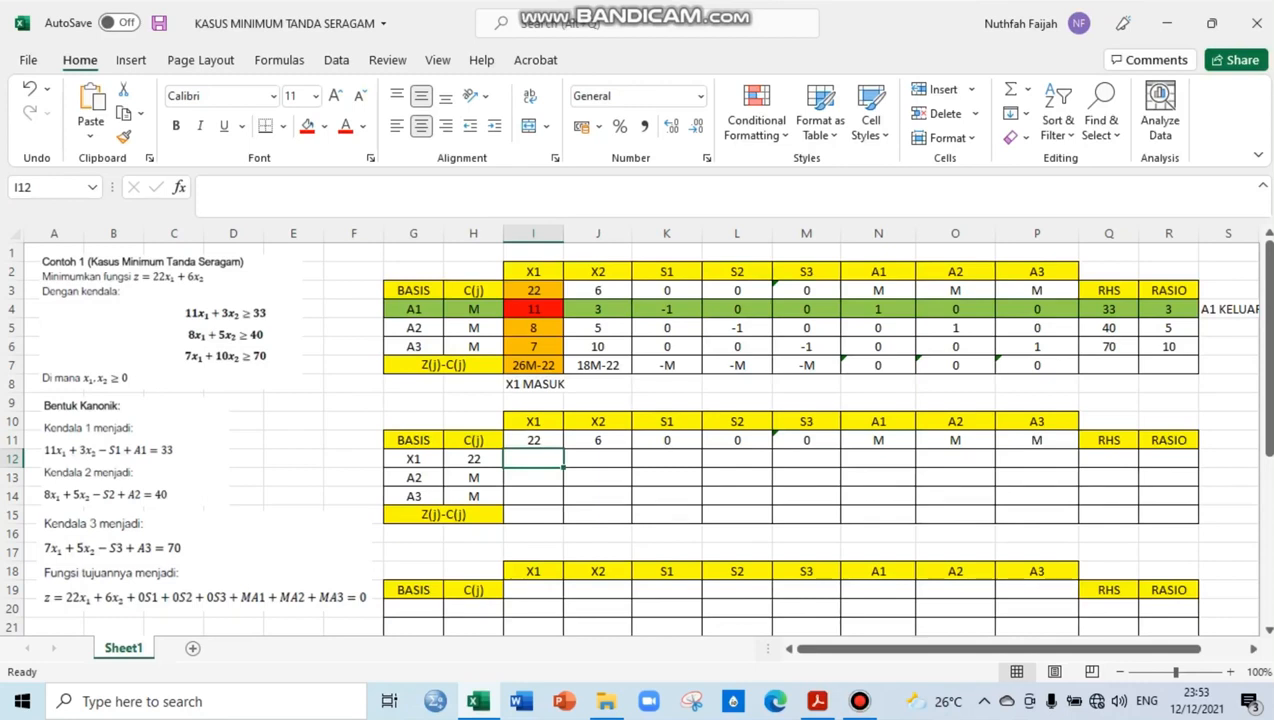
click(533, 309)
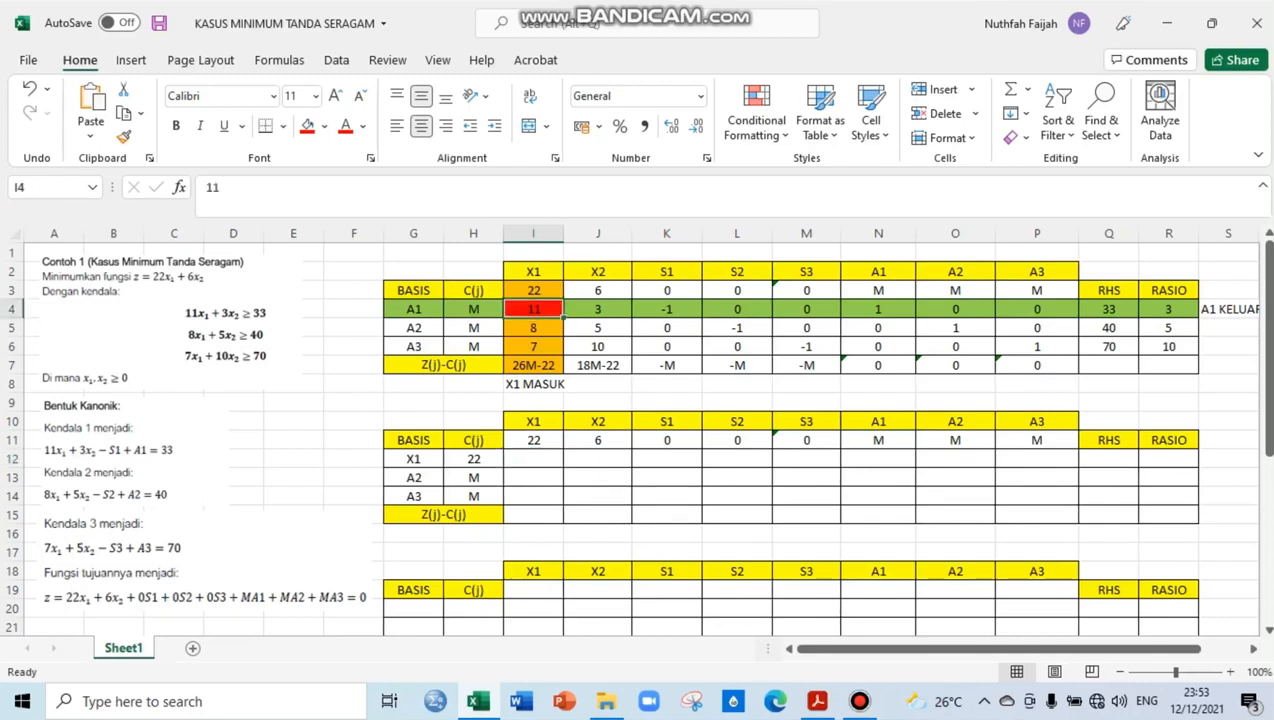
click(533, 459)
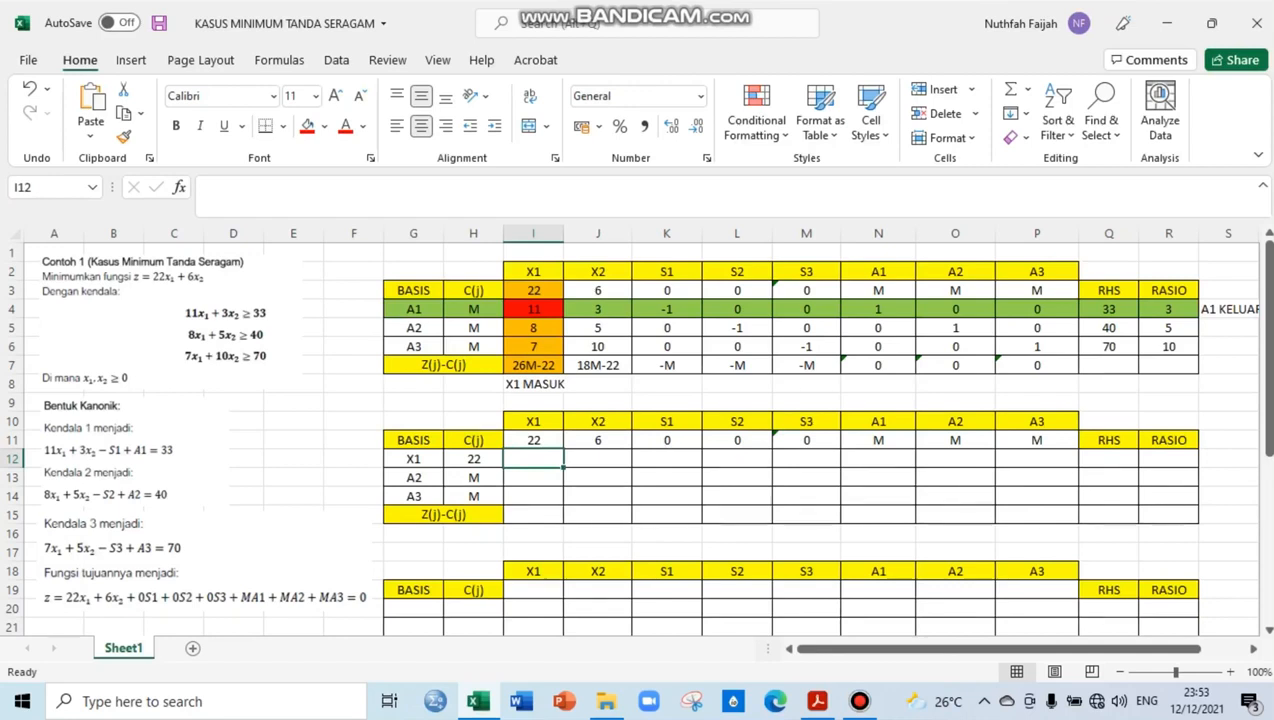
text(=)
click(533, 309)
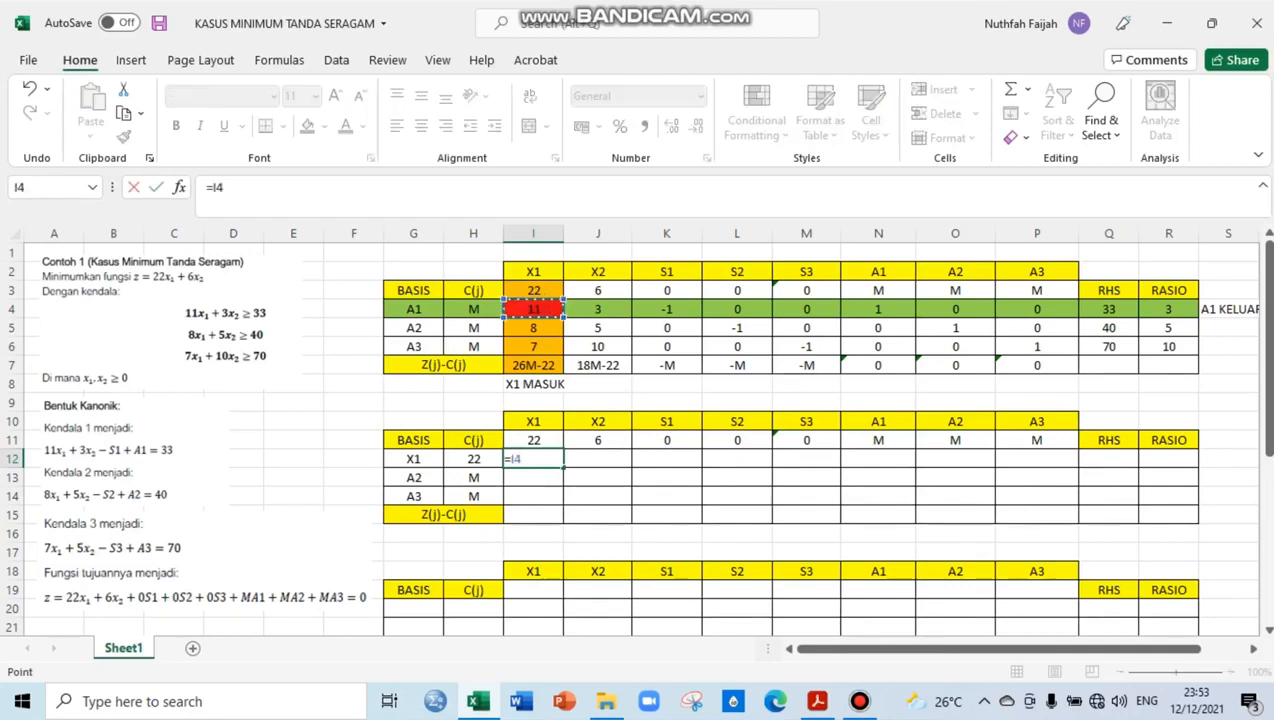
text(/)
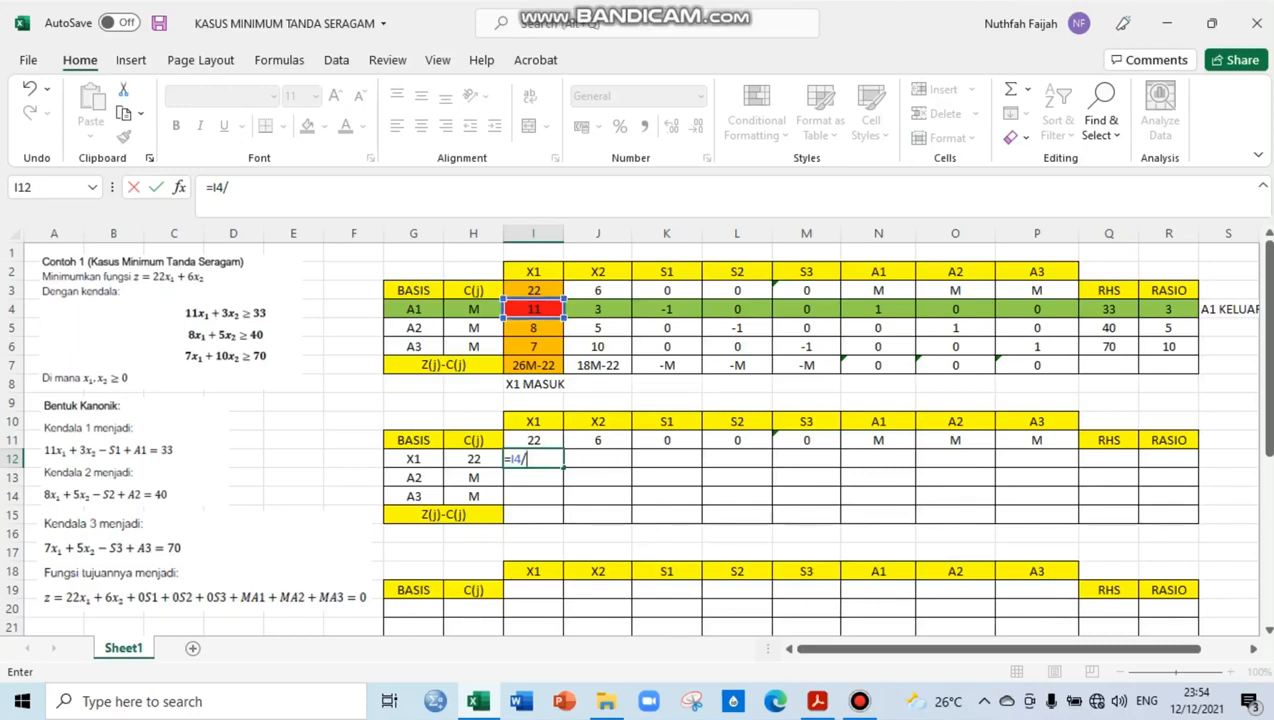
click(533, 309)
click(520, 458)
key(Right)
text($)
key(Right)
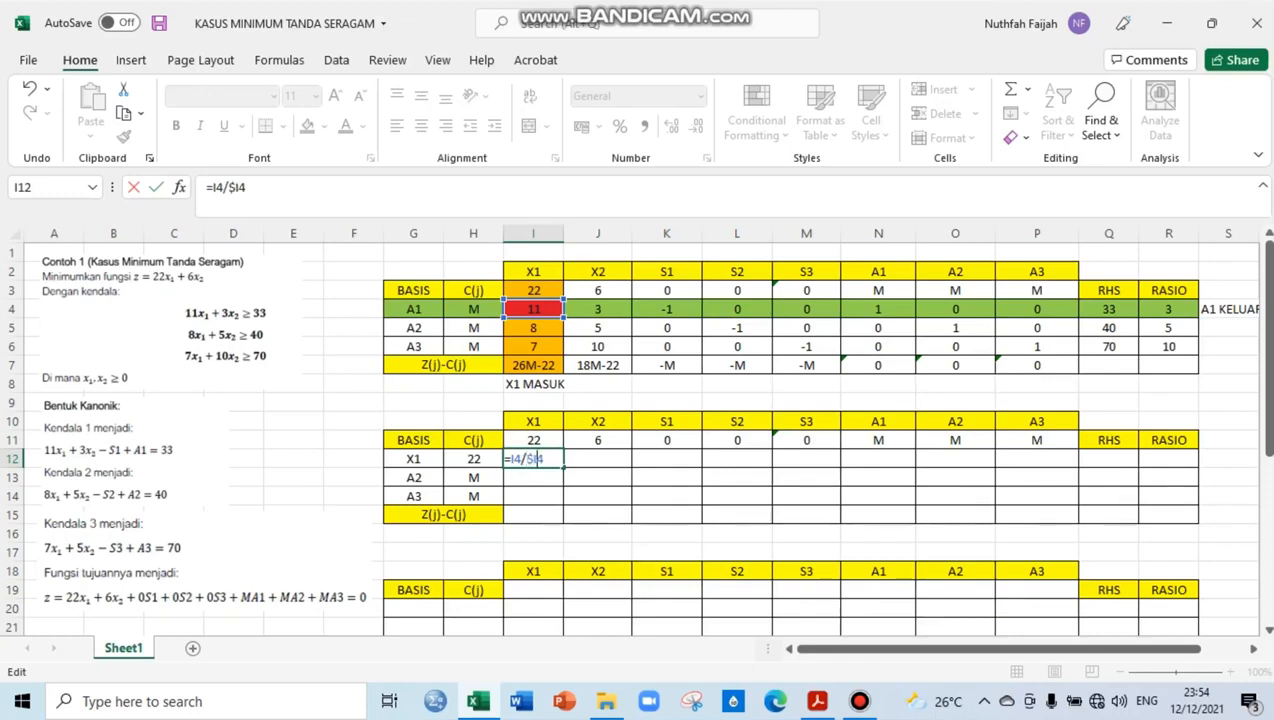
text($)
key(Return)
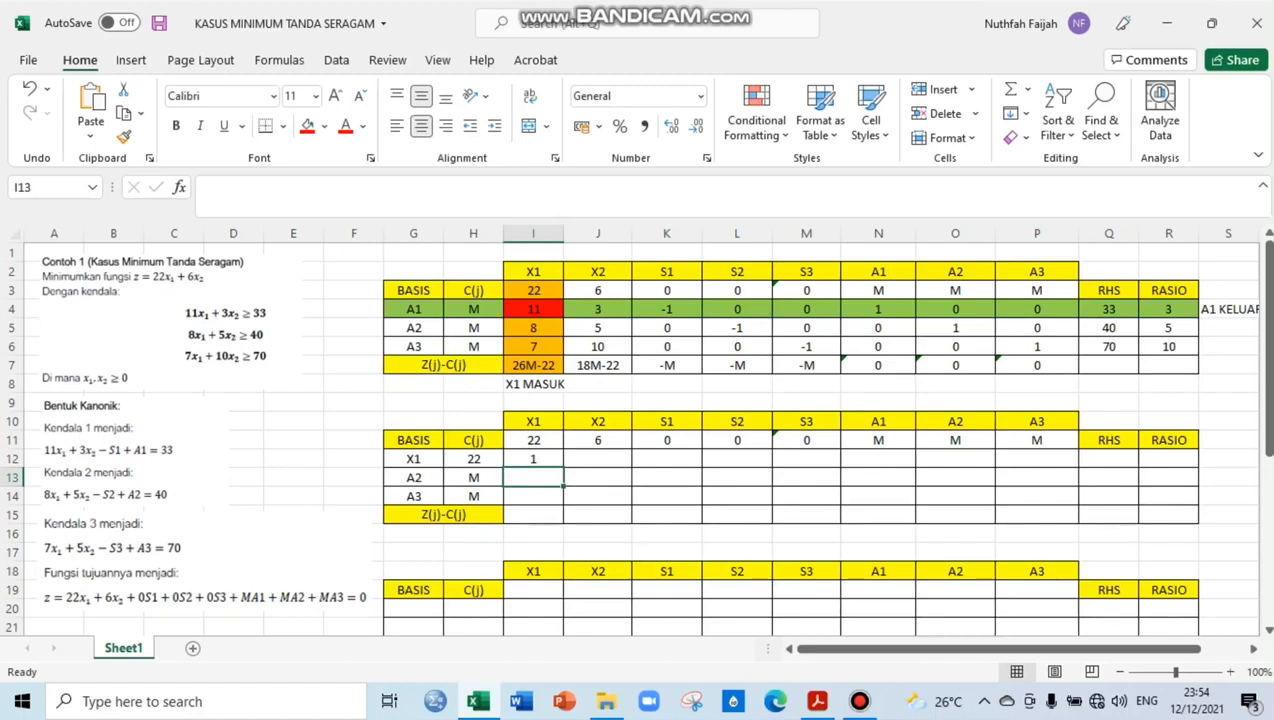
Check the formula in I12 and copy it across the X1 row through the RHS cell Q12
key(Up)
key(F2)
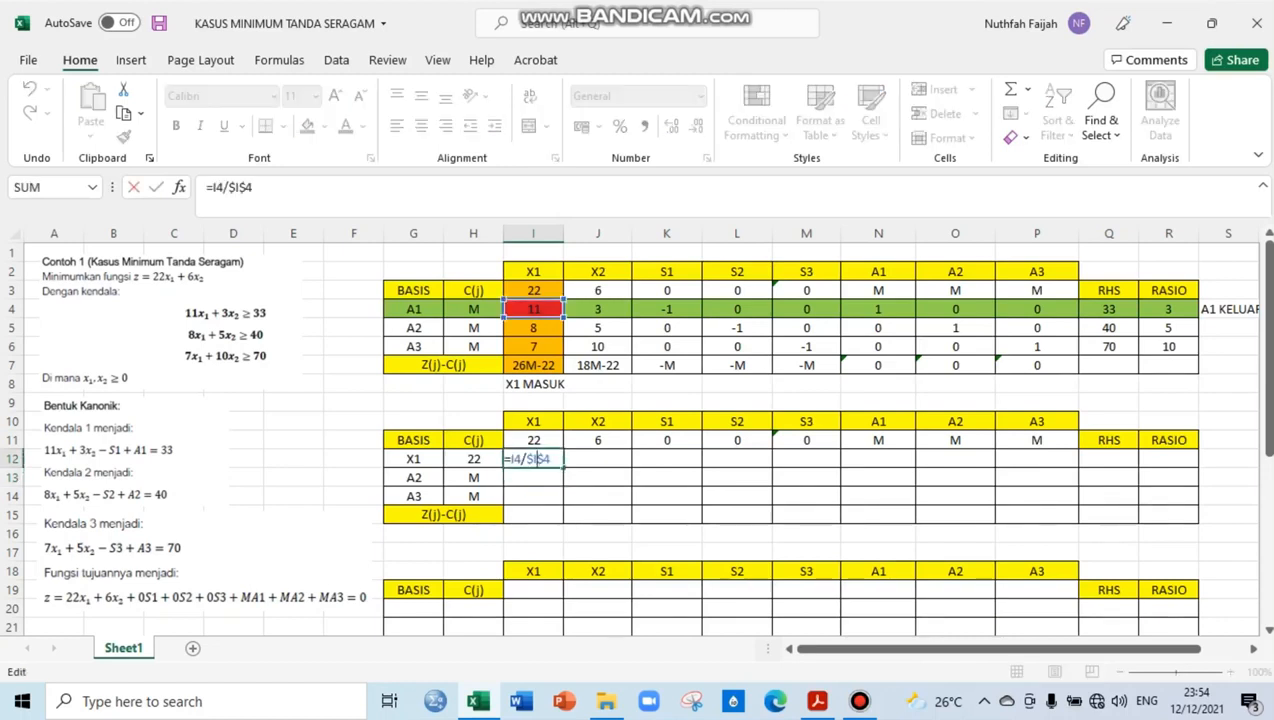
key(Escape)
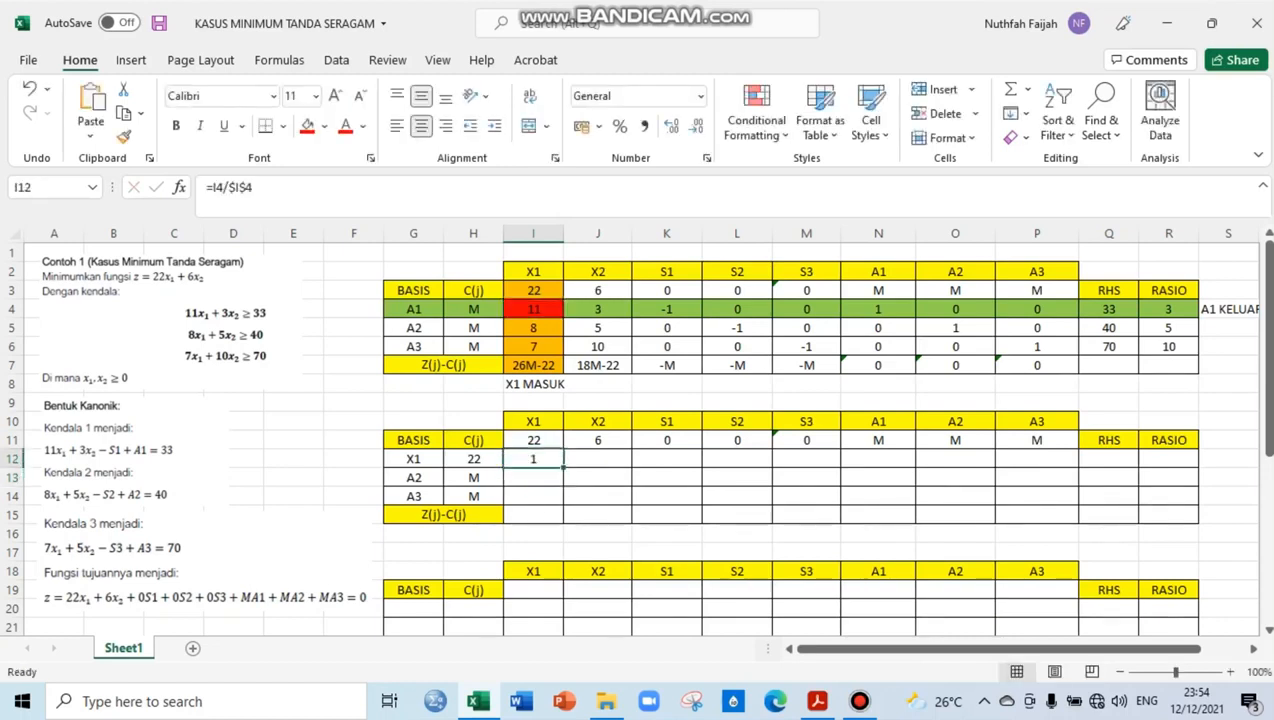
drag(563, 467, 1136, 460)
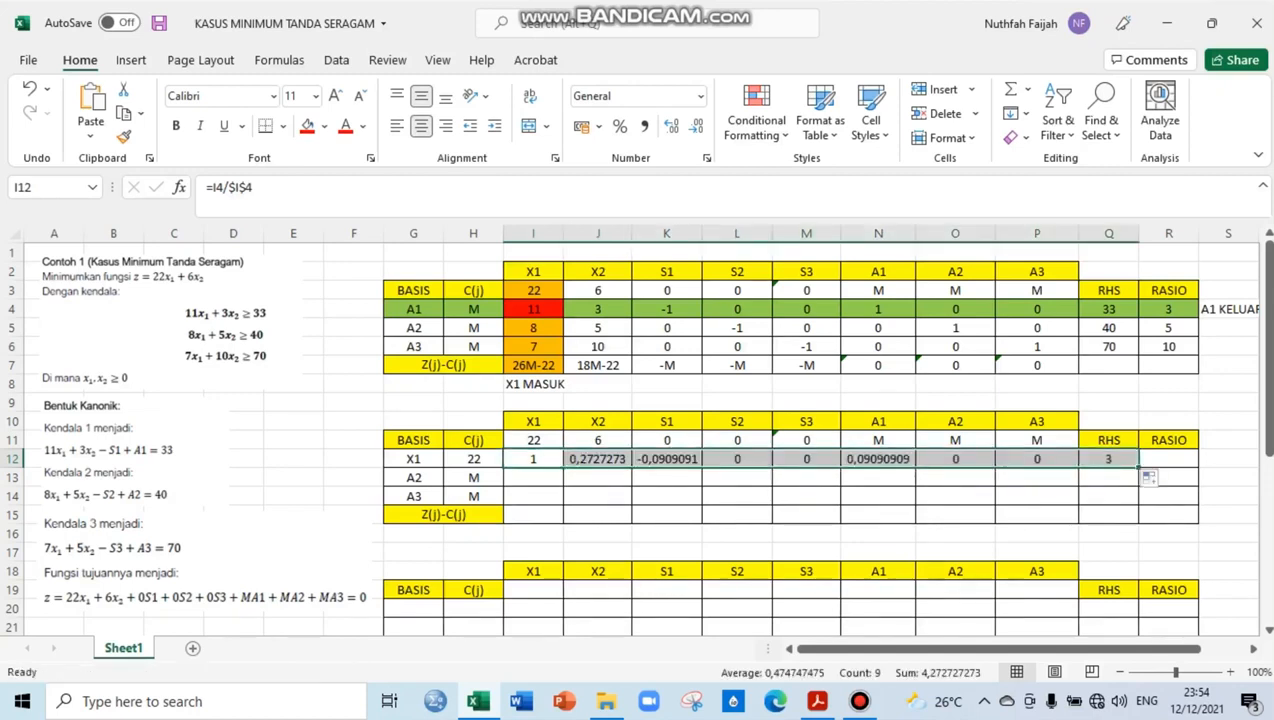
Calculate the new A2 row's X1 coefficient in I13 with the formula =I5-($I$5*I12)
click(533, 478)
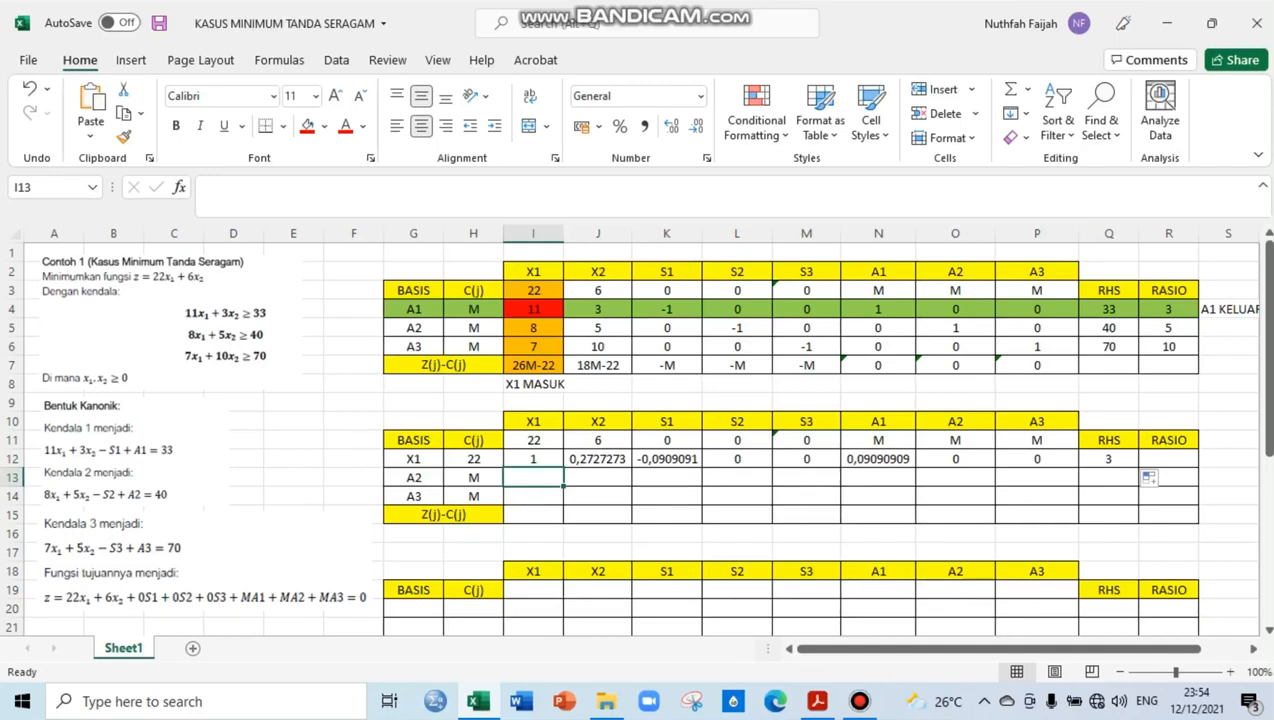
text(=)
click(533, 328)
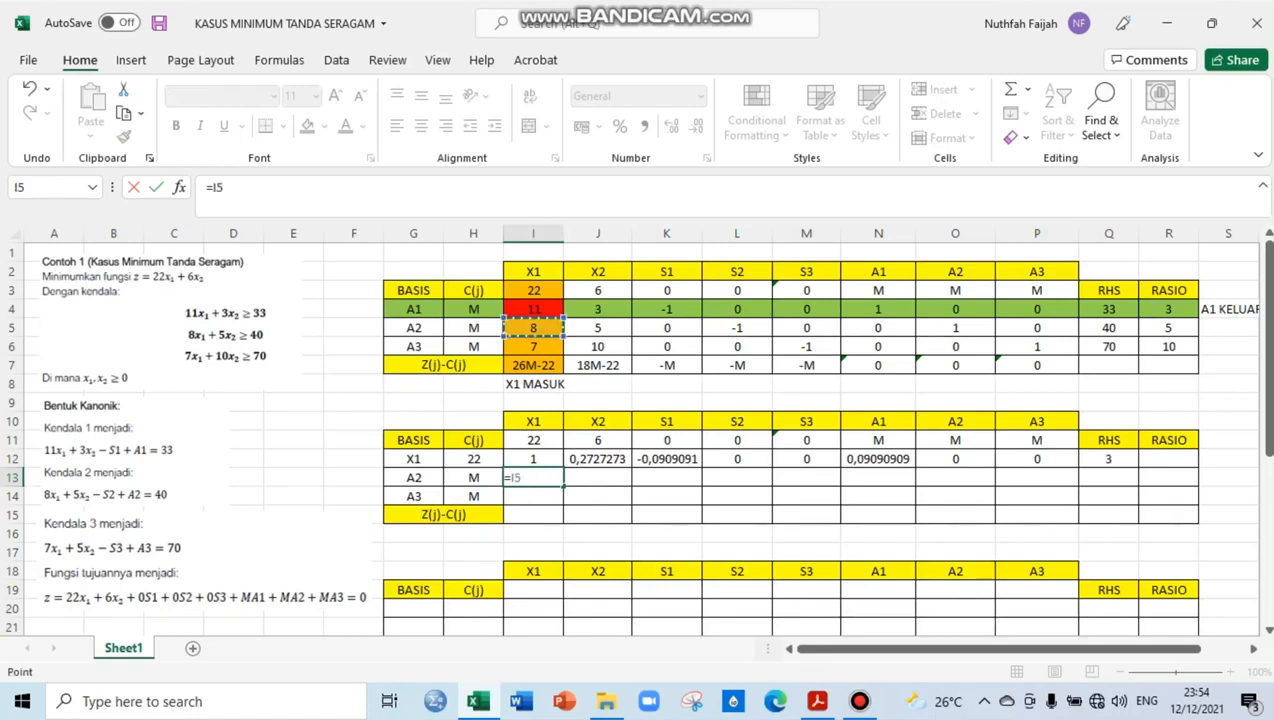
text(-()
click(533, 328)
text(*)
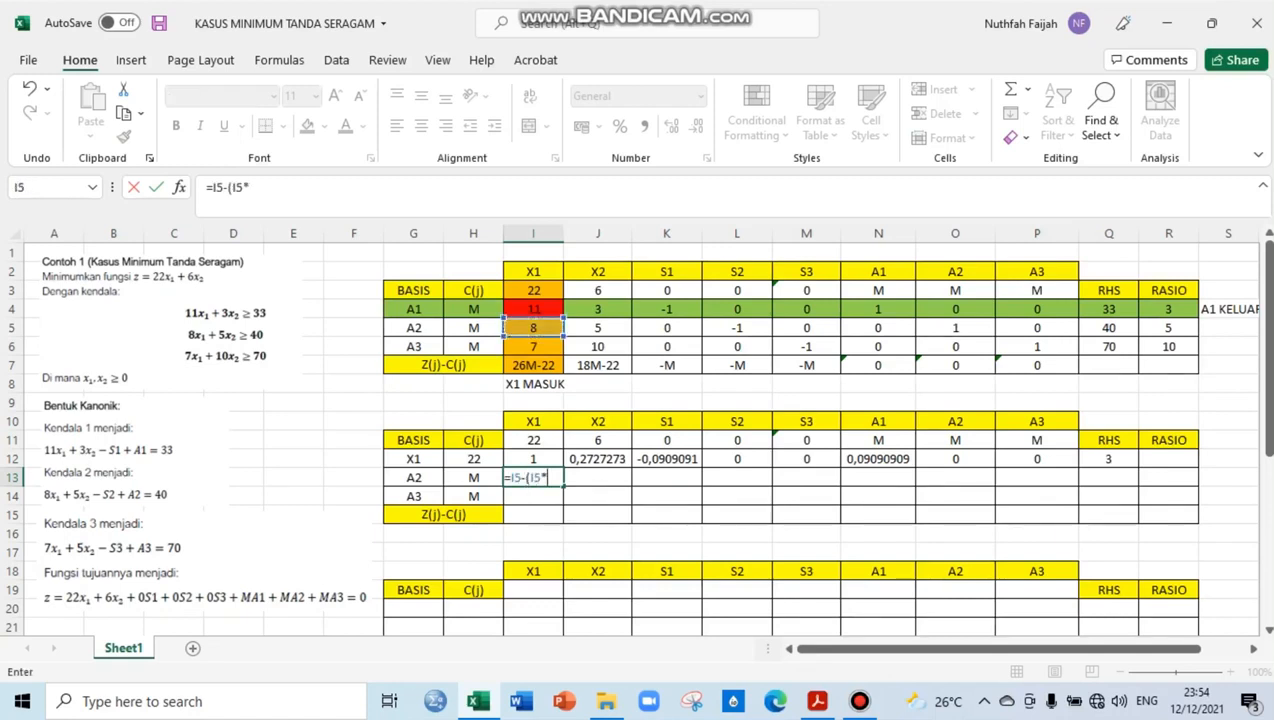
click(533, 459)
text())
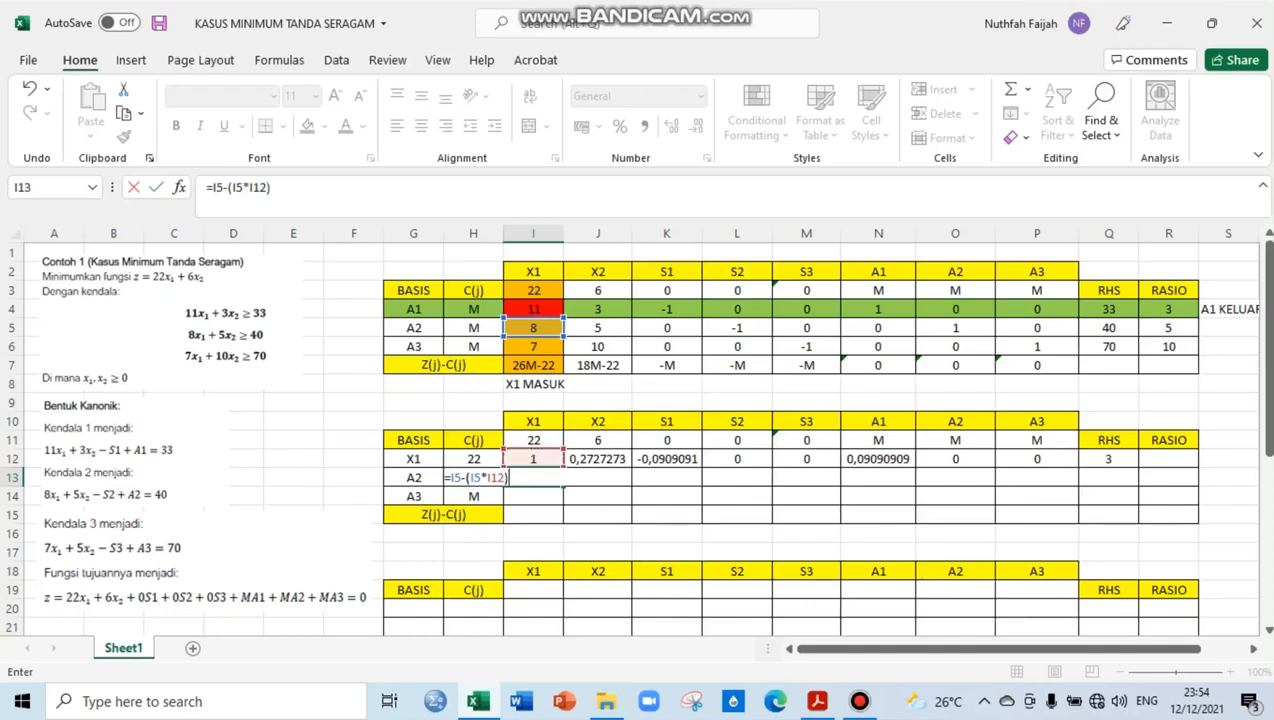
click(467, 478)
text($)
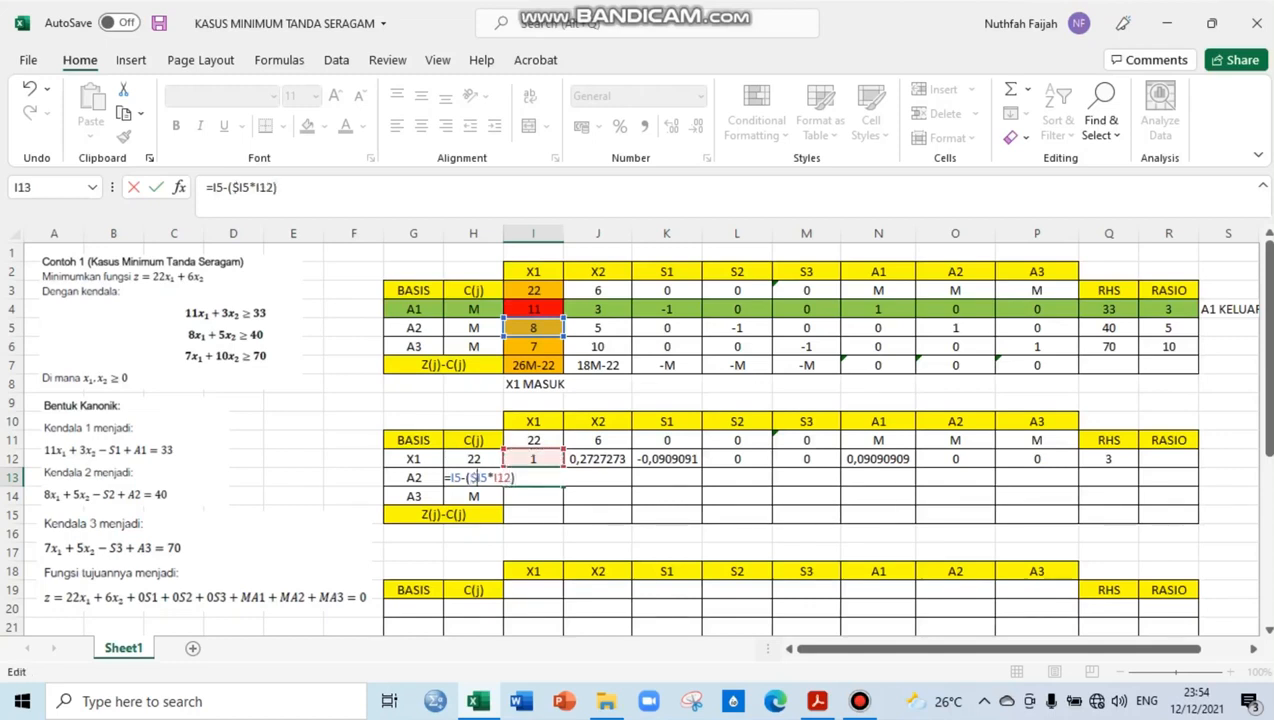
key(Right)
text($)
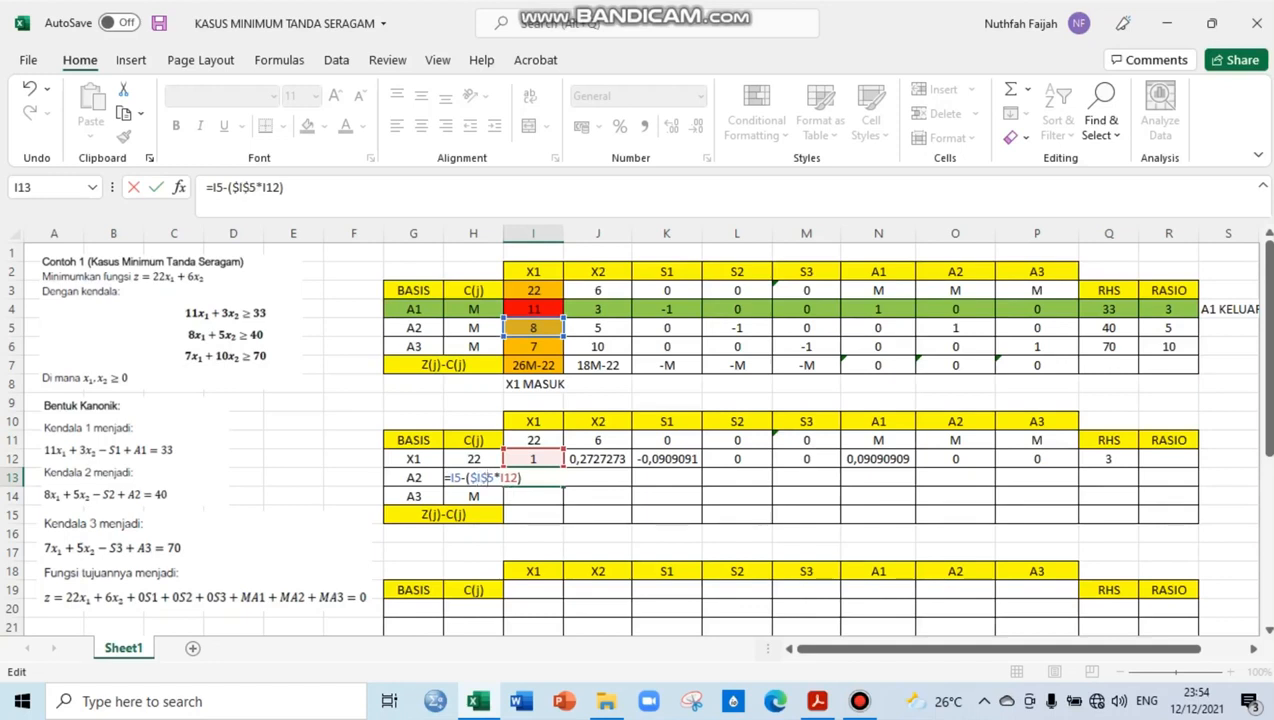
key(Return)
click(533, 477)
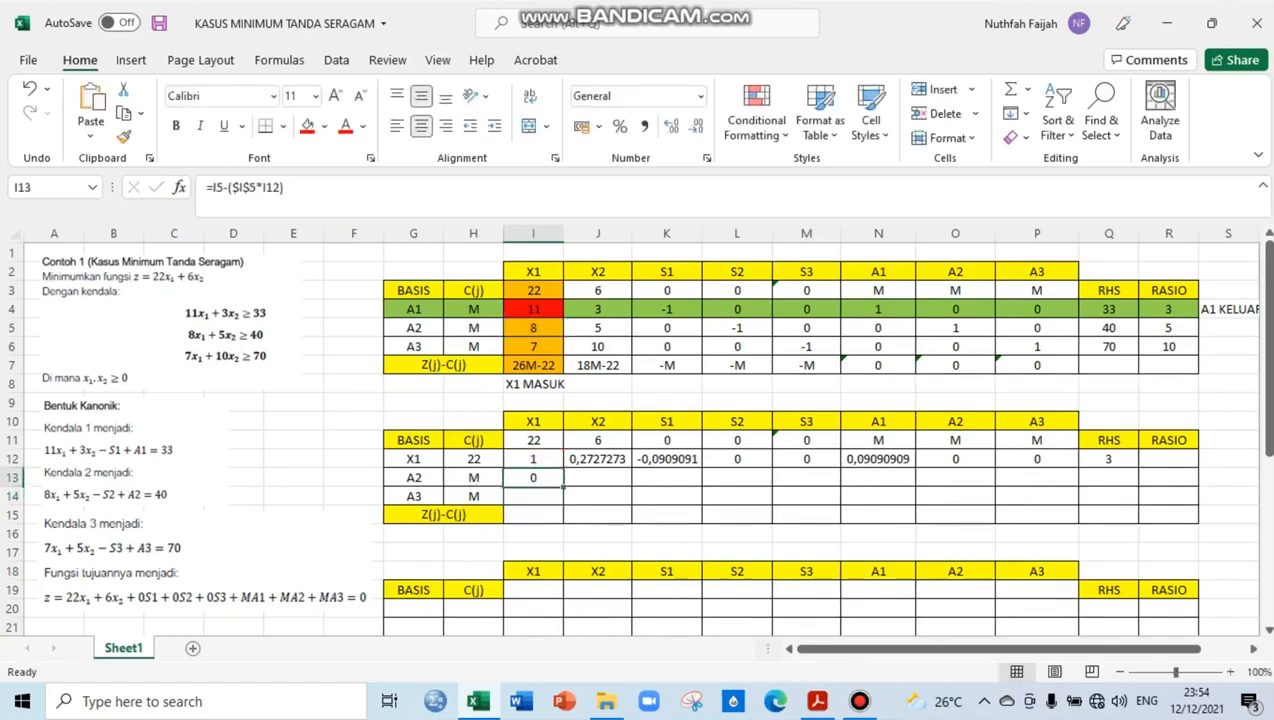
Copy the formula in I13 across the second table's A2 row through the RHS cell Q13
drag(563, 486, 1145, 490)
key(Down)
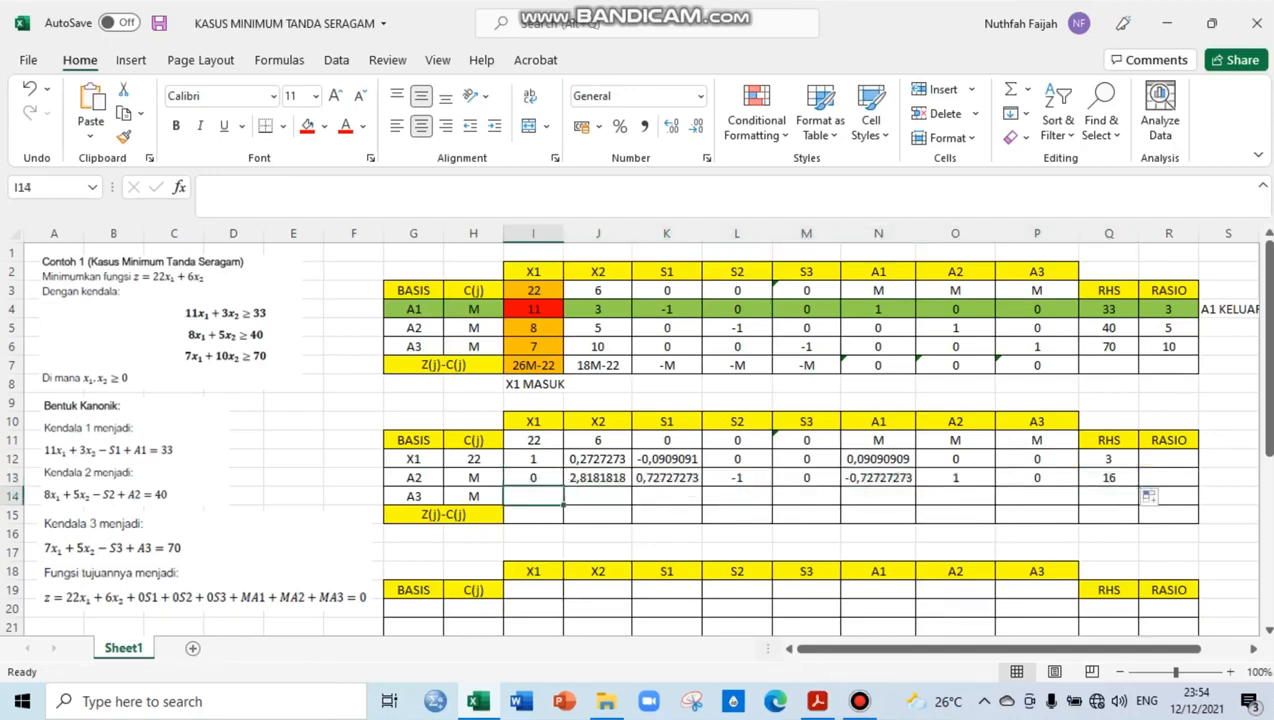
Calculate the second table's A3 row with the formula =I6-($I$6*I12) in I14, copied across through the RHS cell Q14
text(=)
click(533, 346)
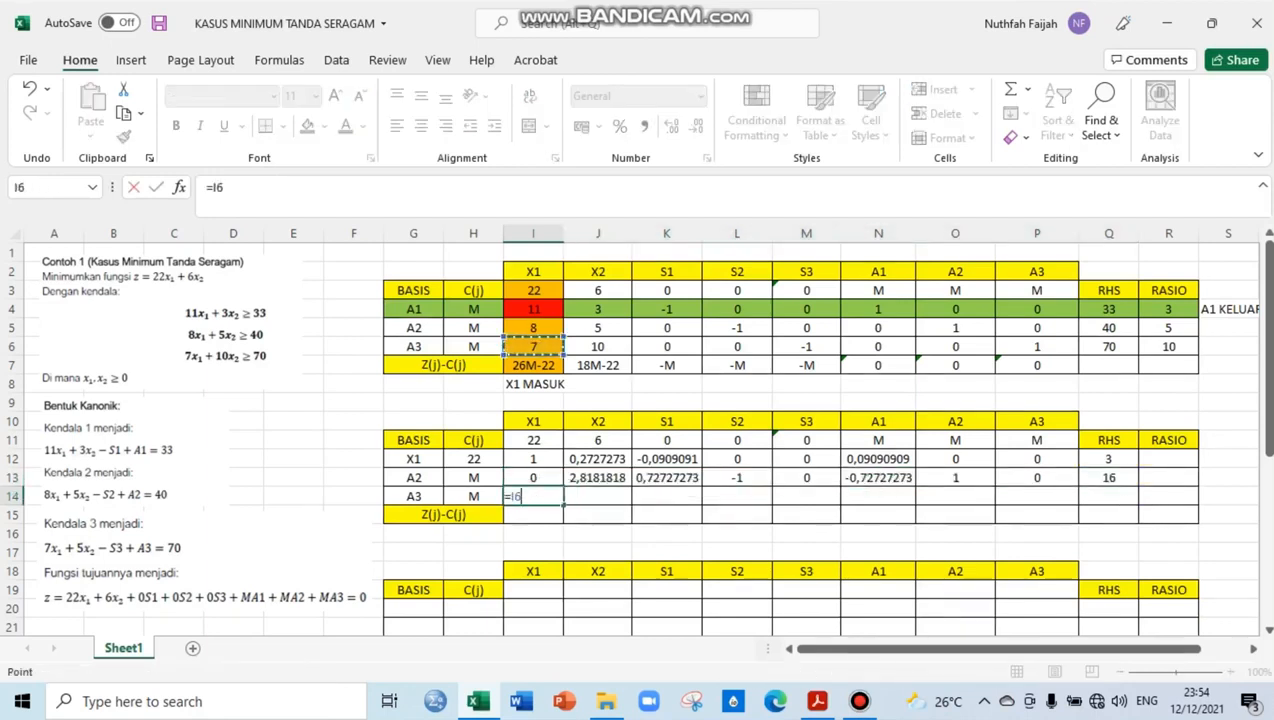
text(-()
click(533, 346)
text(*)
click(533, 459)
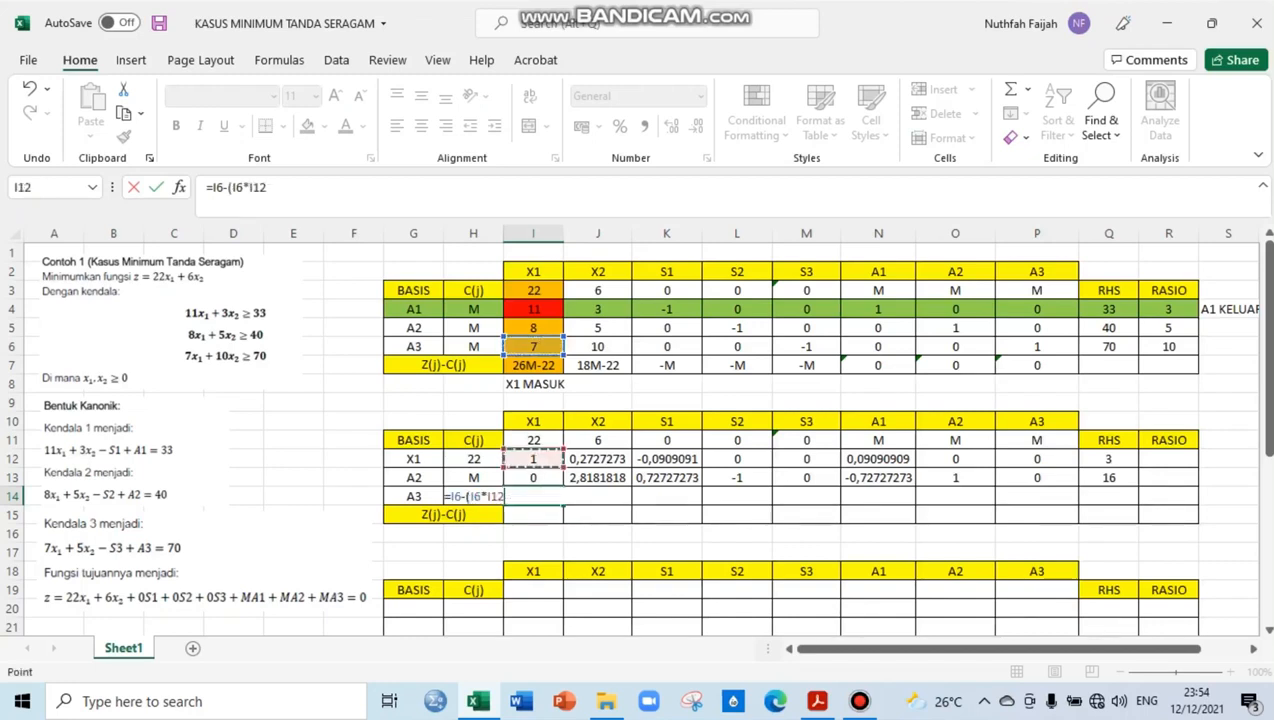
text())
click(470, 496)
text($)
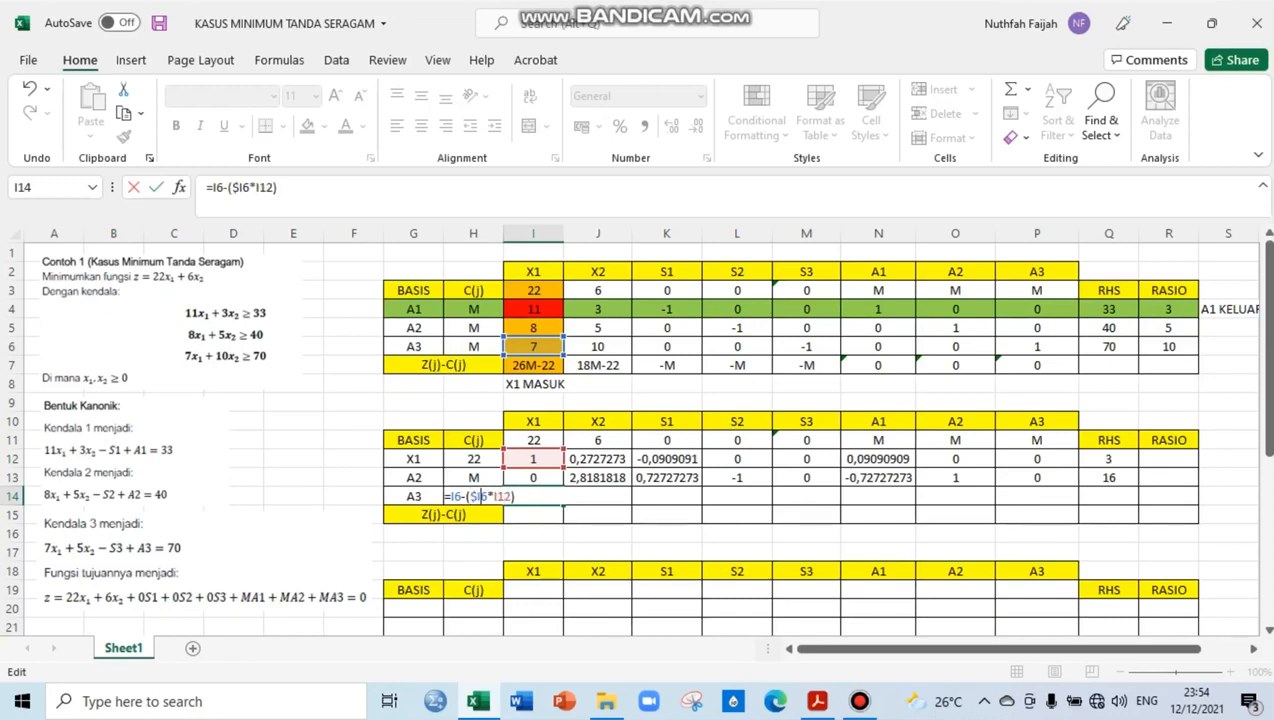
key(Right)
text($)
key(Return)
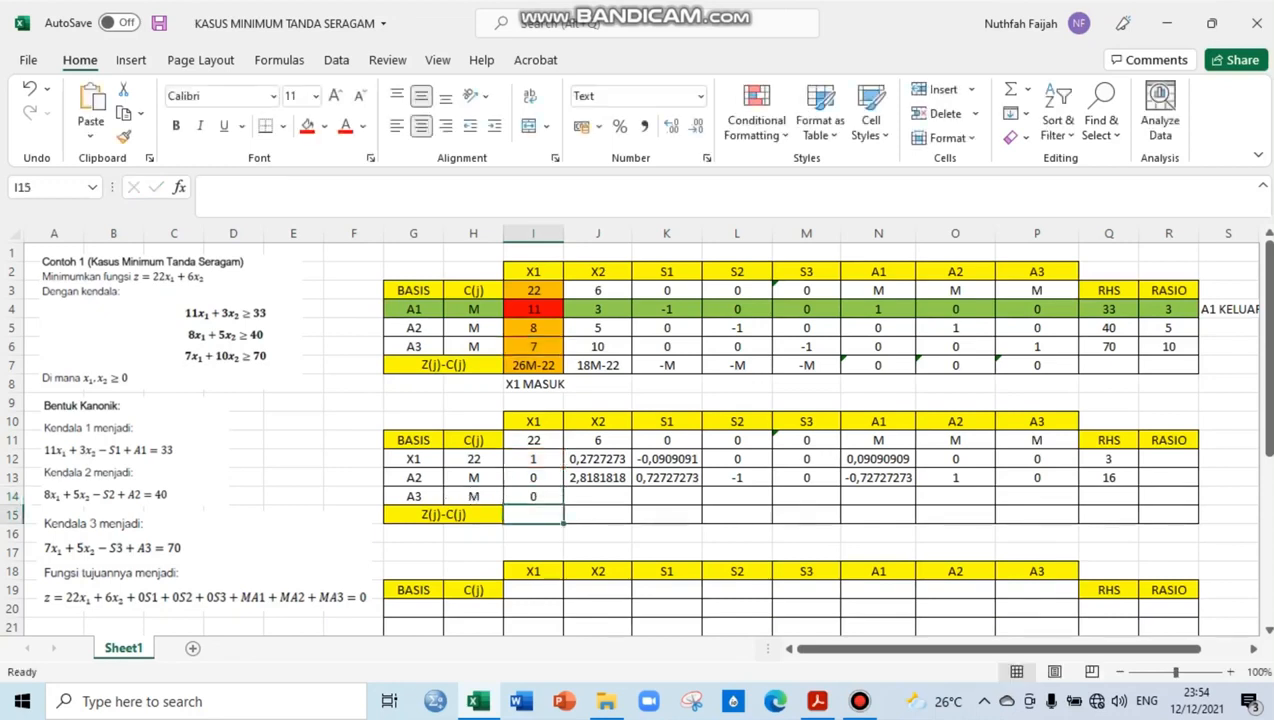
click(533, 496)
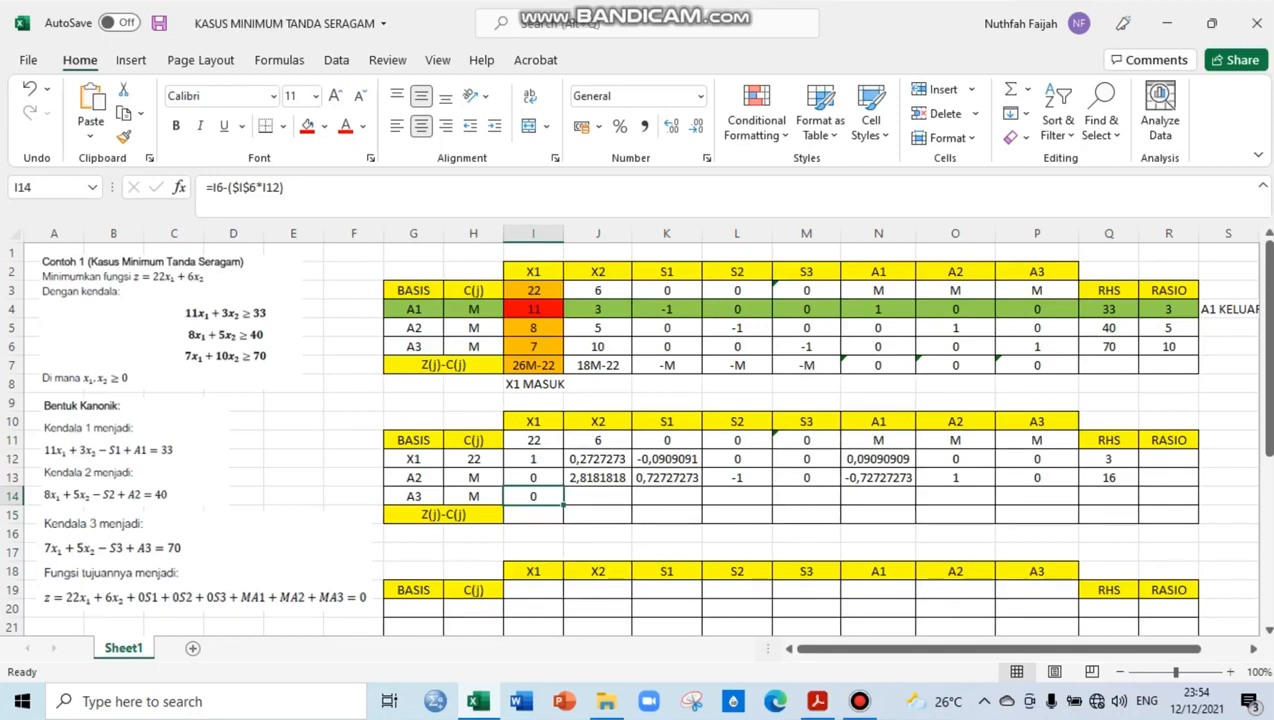
drag(563, 505, 1138, 504)
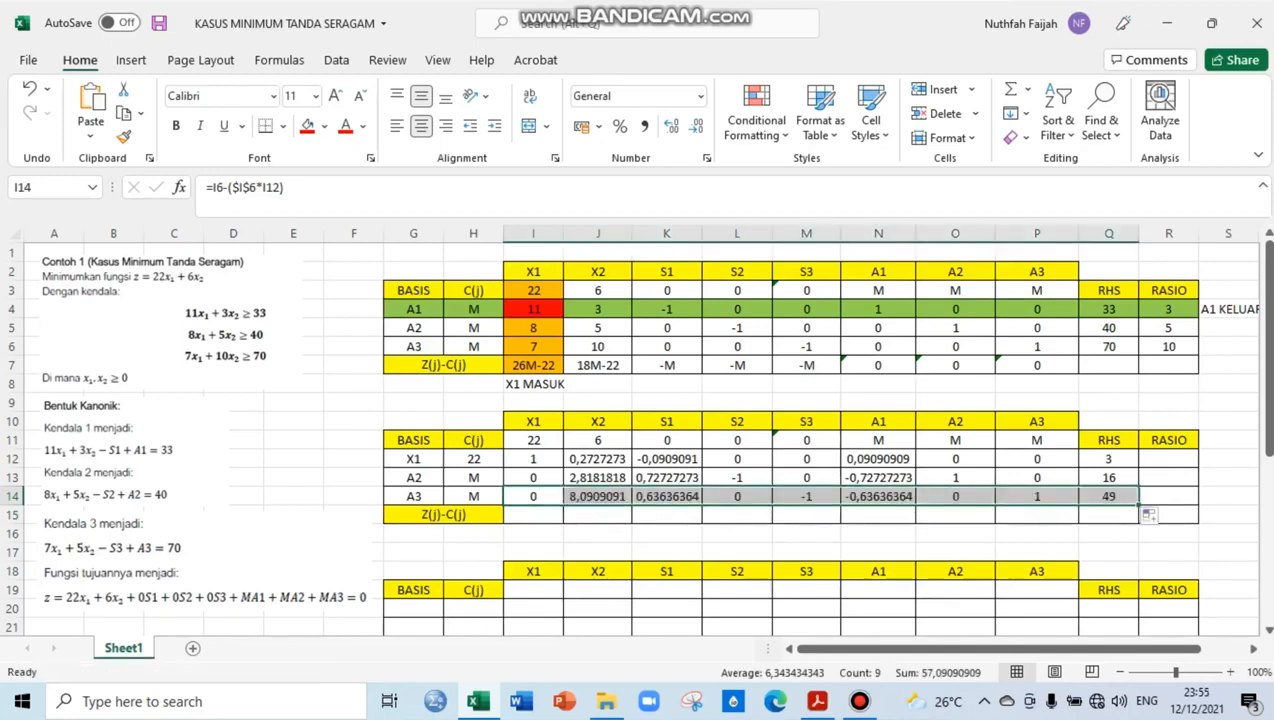
Enter the second table's Z(j)-C(j) values 0, 10,9091M and 1,3636M-2 for columns X1, X2 and S1
click(533, 515)
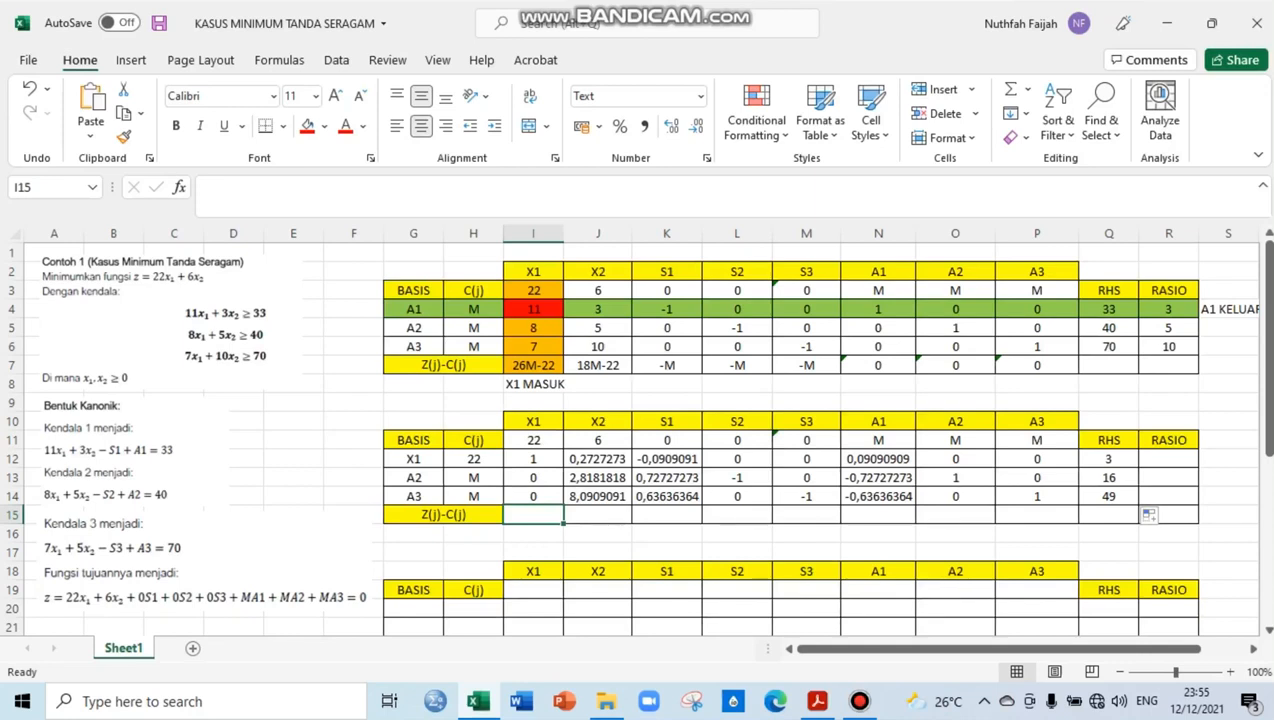
text(0)
key(Tab)
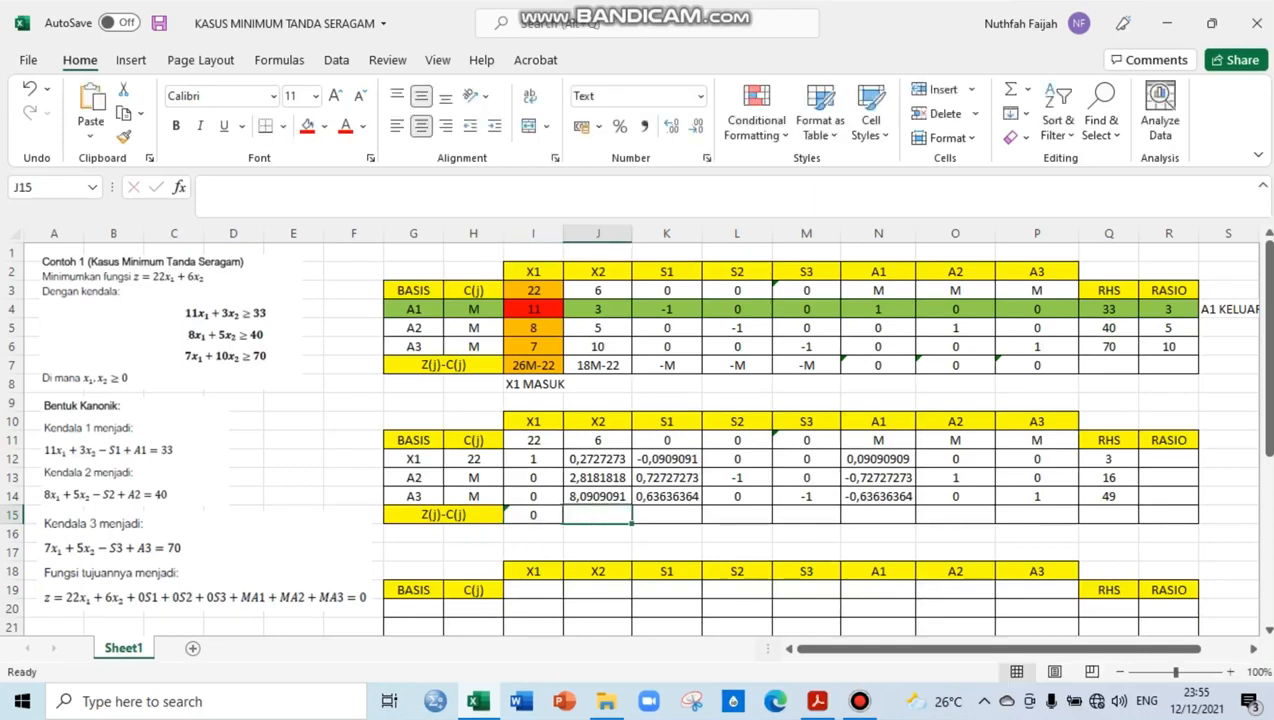
text(10,)
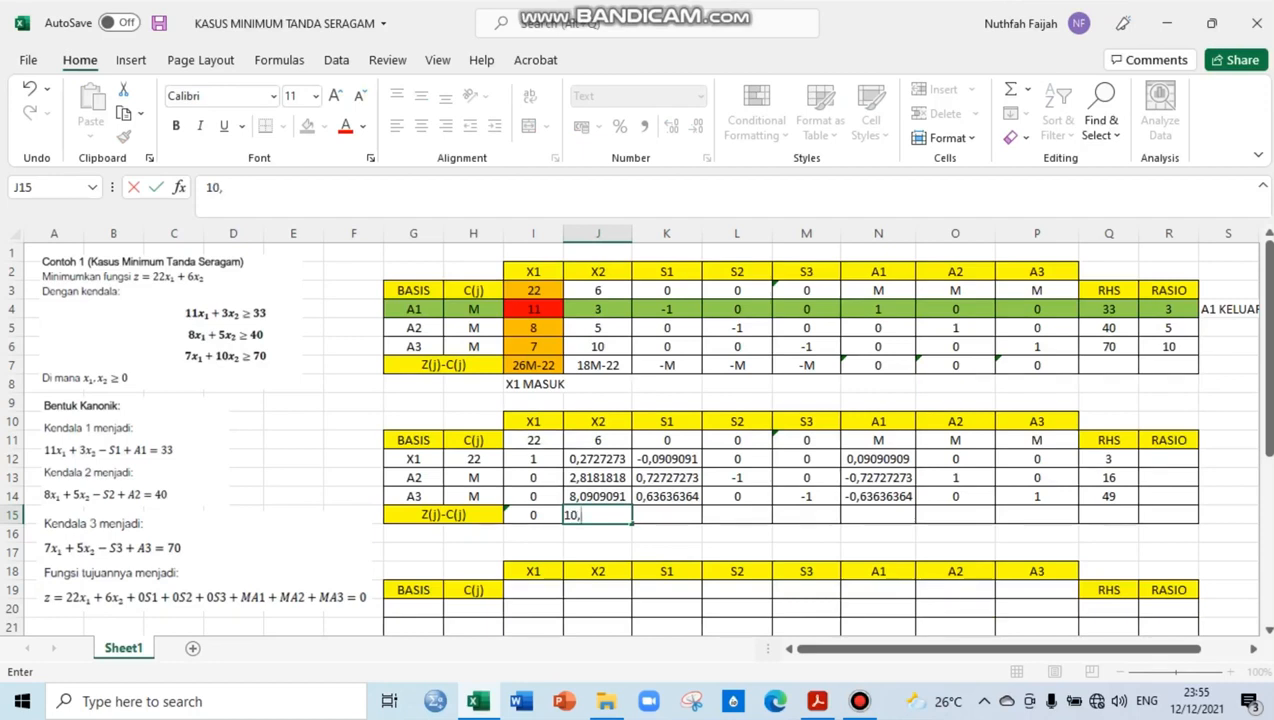
text(9091M)
key(Tab)
text(1,3)
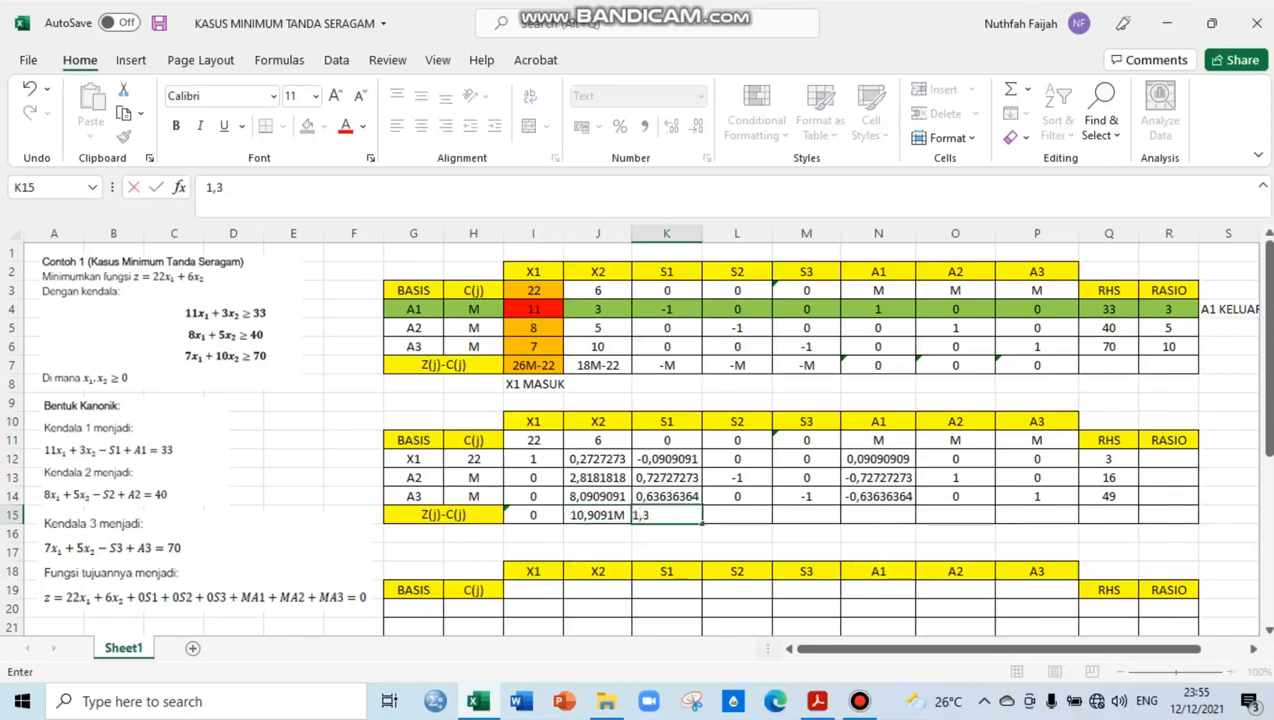
text(636M-2)
key(Tab)
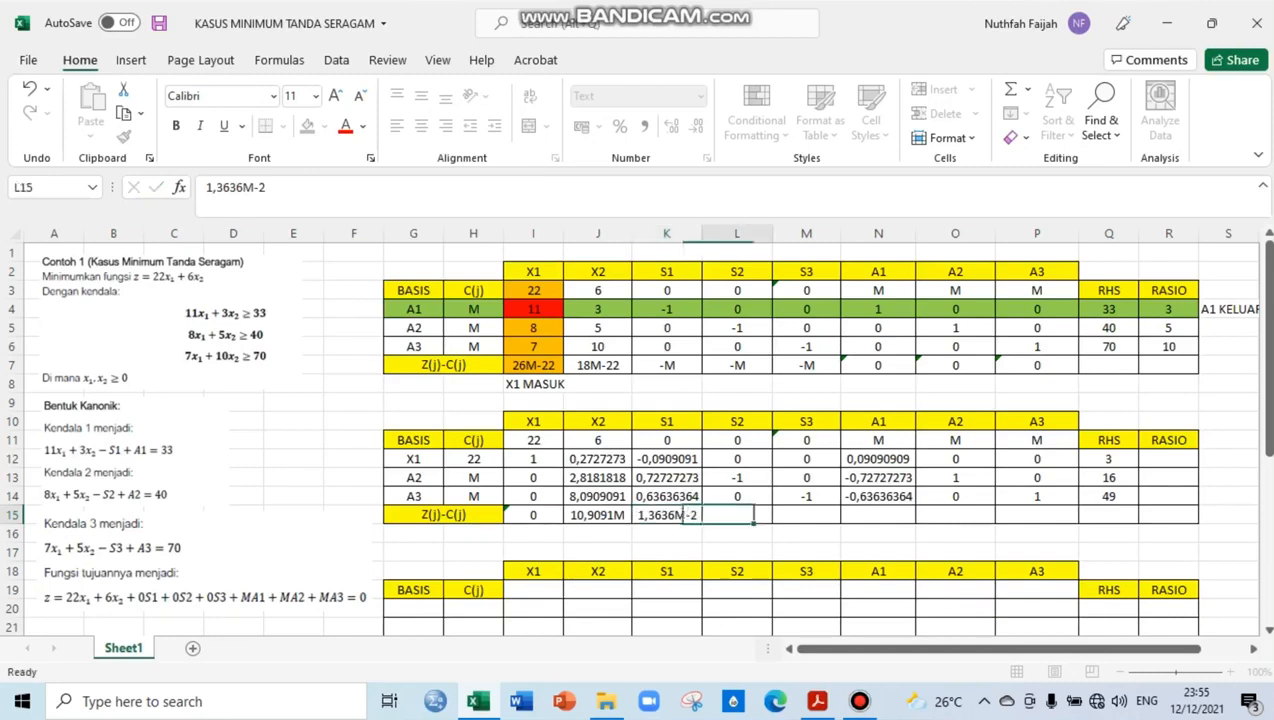
Enter the Z(j)-C(j) values -M, -M, -2,3636M+2, 0 and 0 for columns S2, S3, A1, A2 and A3
text(-M)
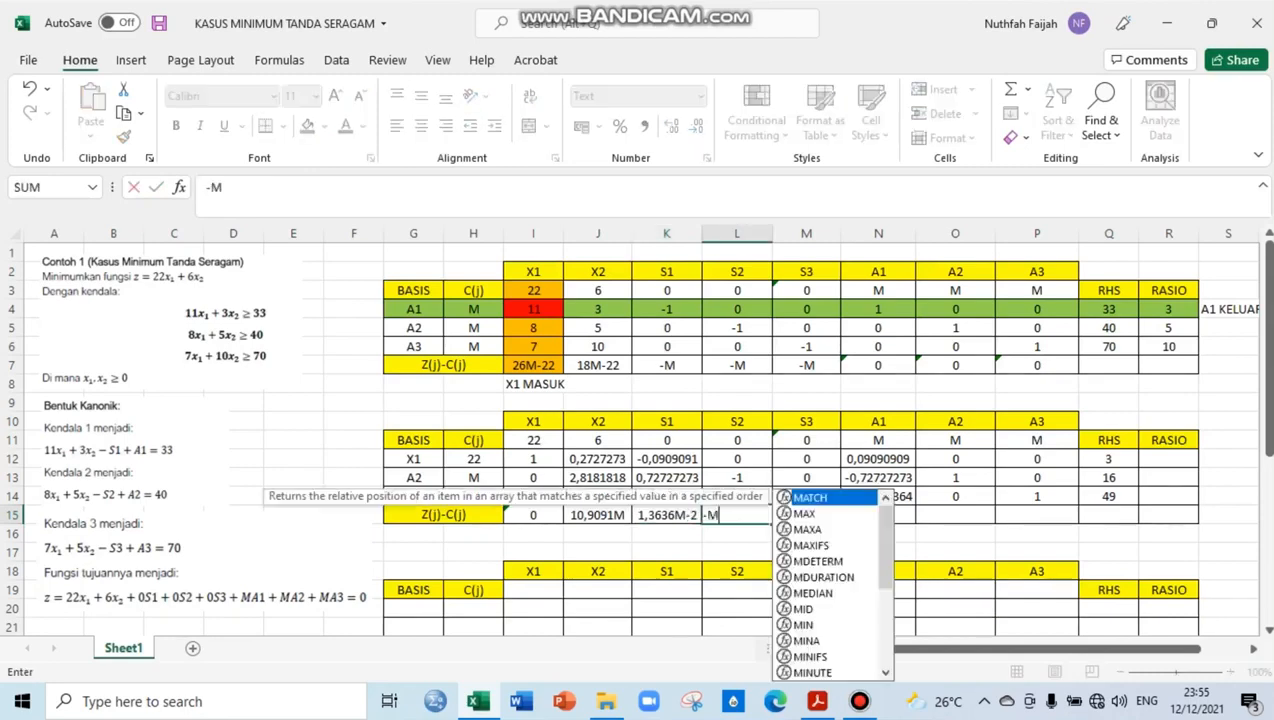
key(Tab)
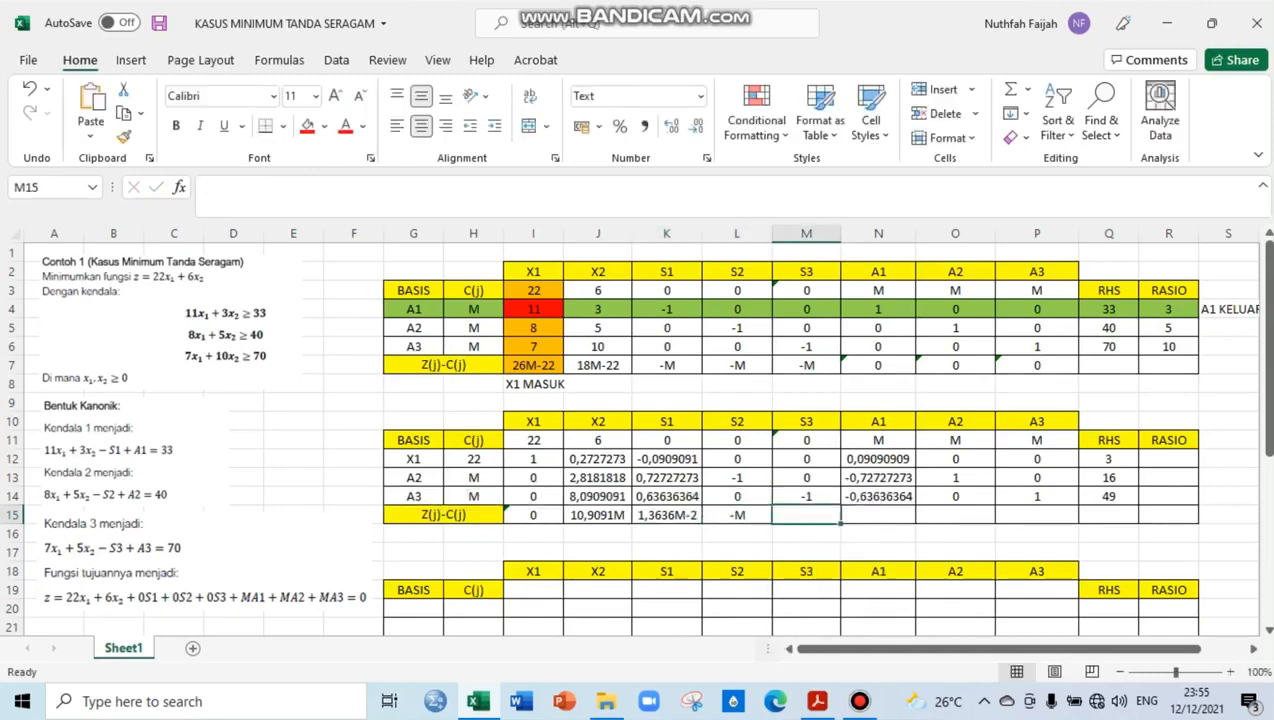
text(-M)
key(Tab)
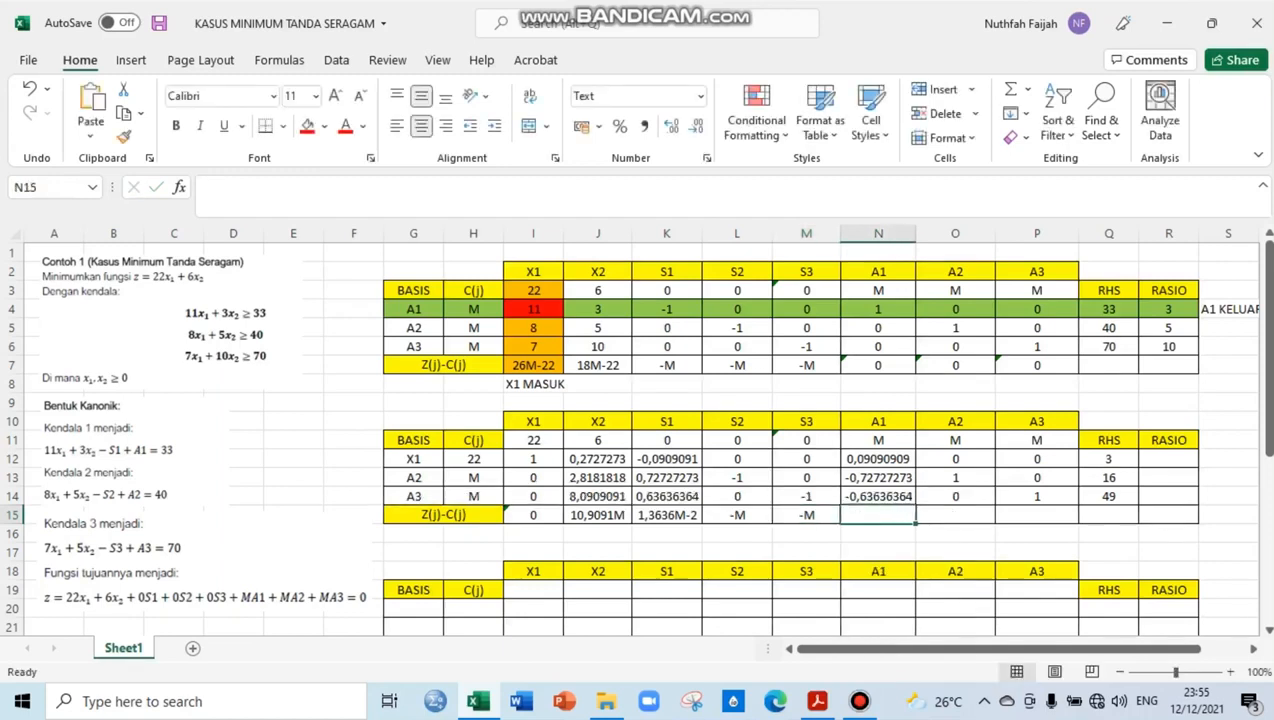
text(-2)
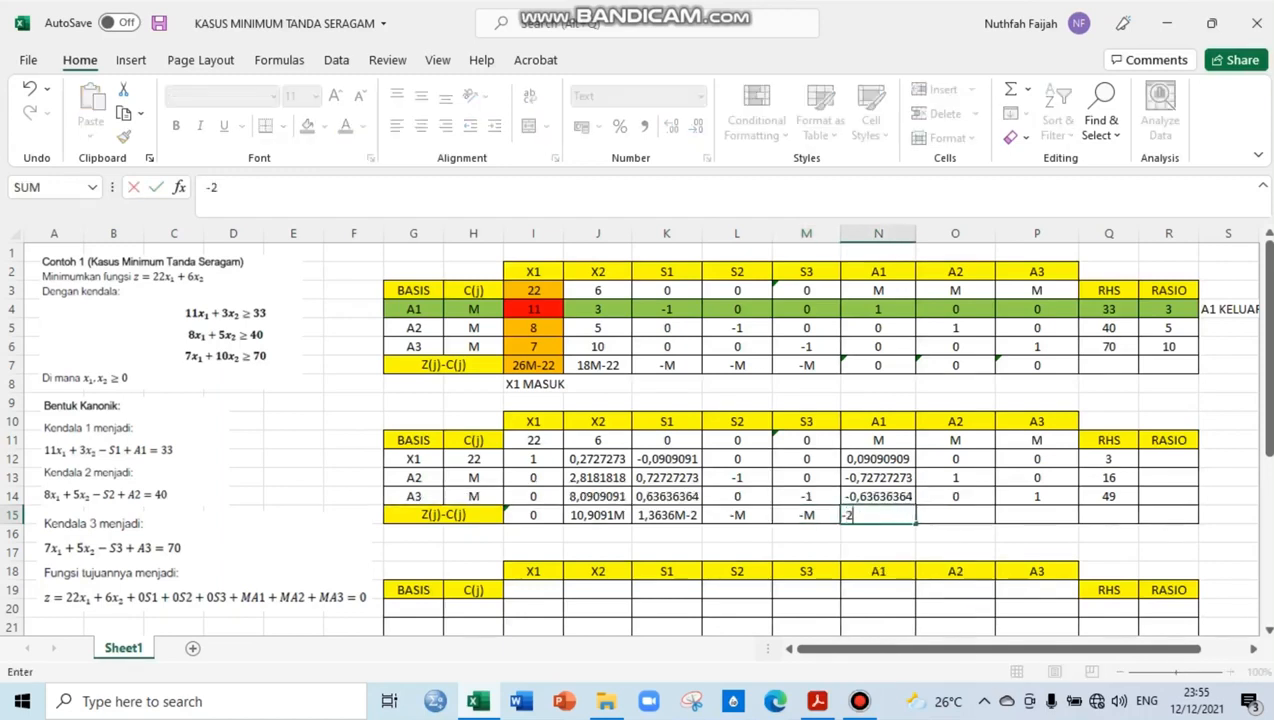
text(,3636M)
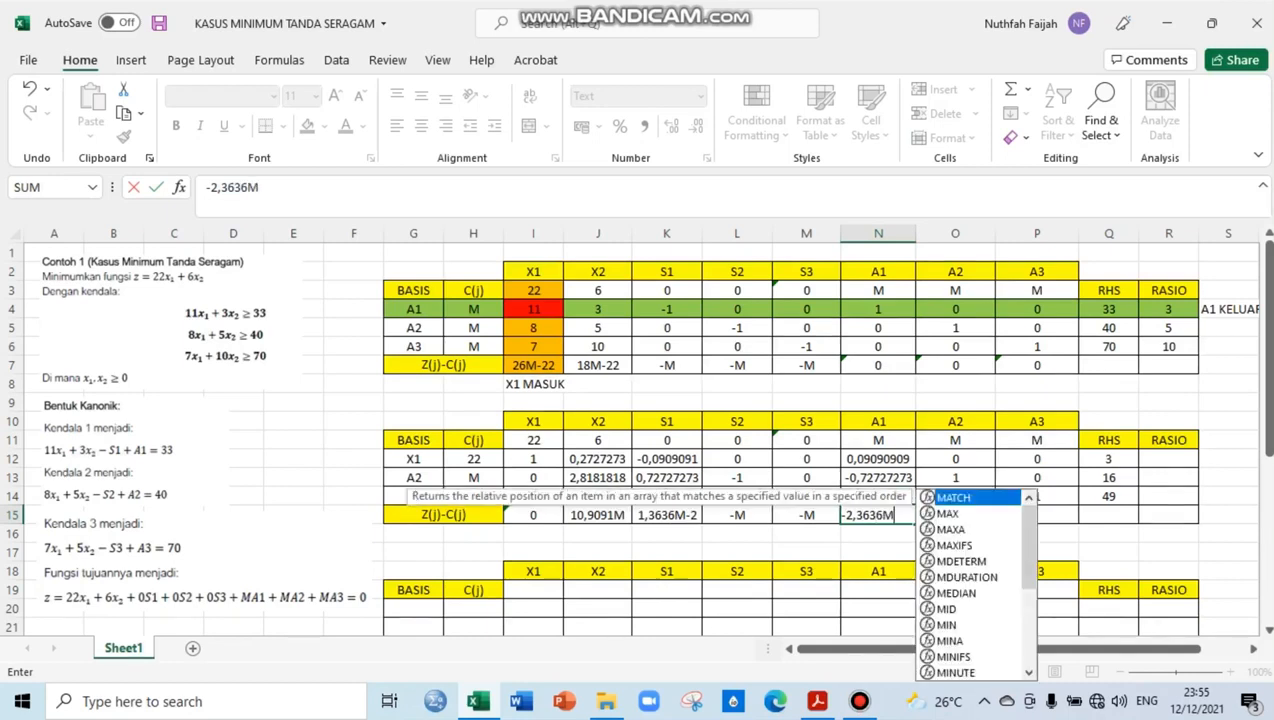
text(+2)
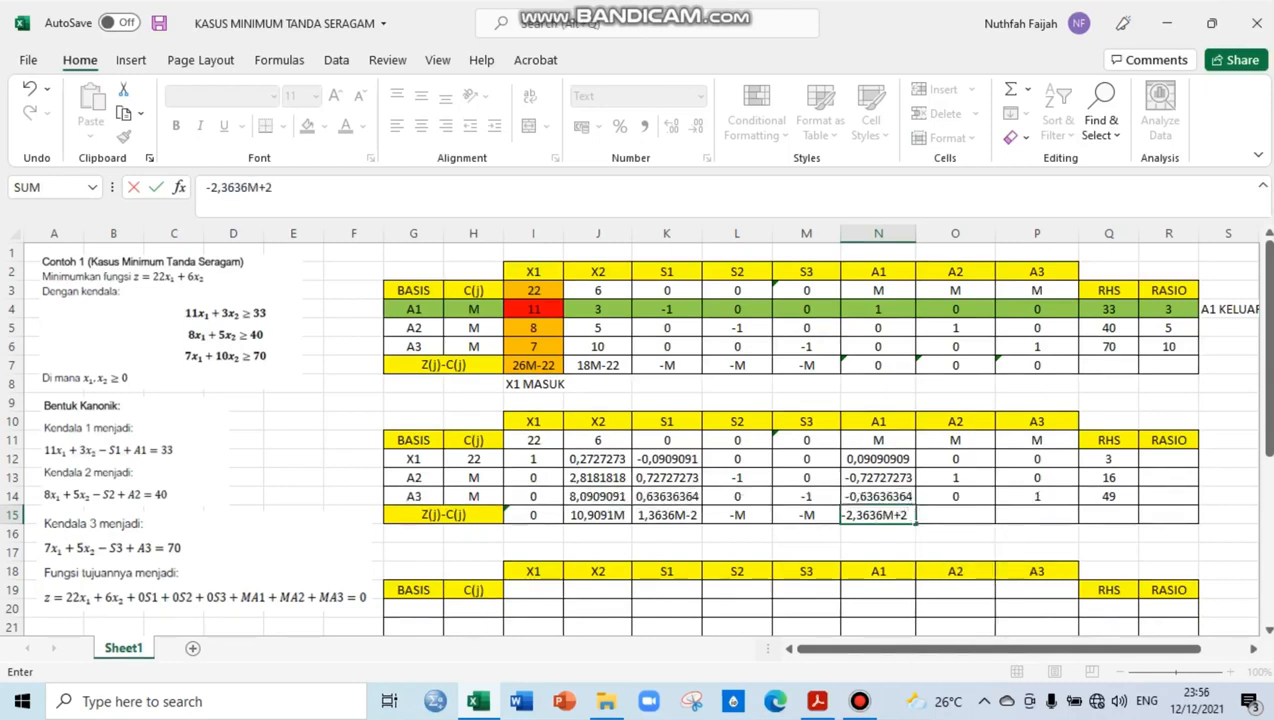
key(Tab)
text(0)
key(Tab)
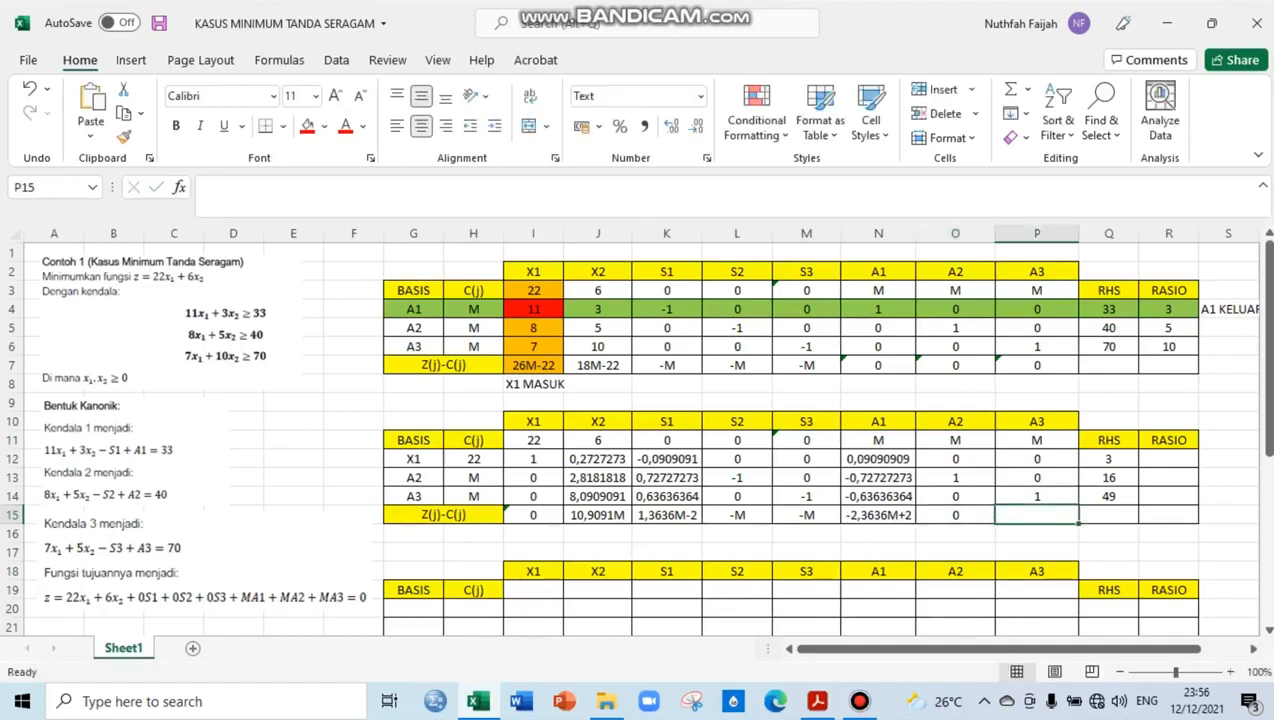
text(0)
key(Tab)
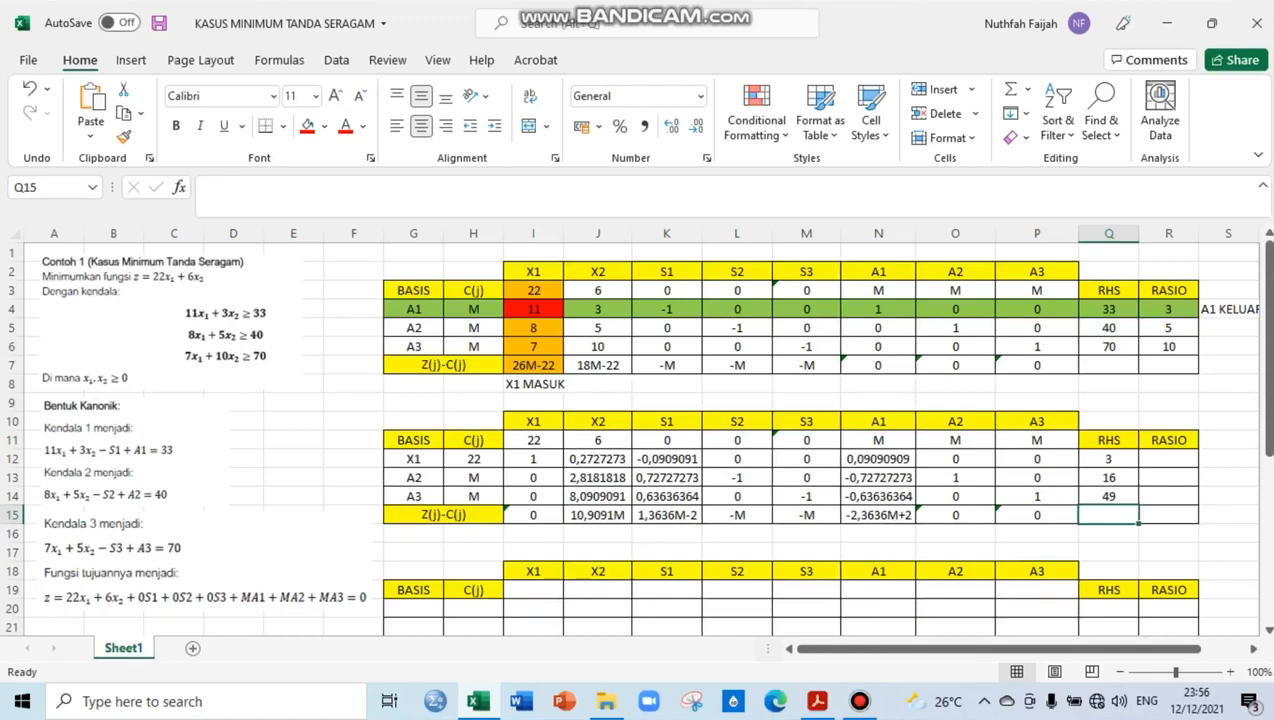
Fill the second table's X2 column, J11:J15, with orange to mark it as the pivot column
click(598, 515)
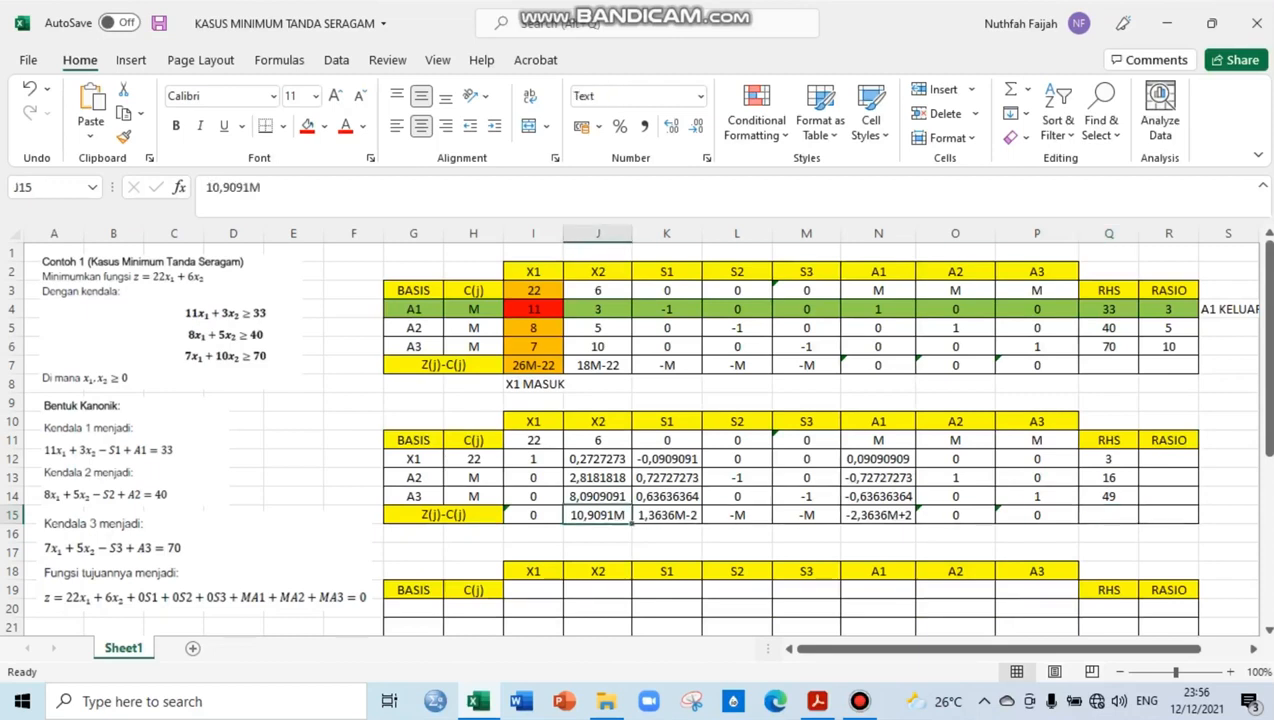
drag(598, 440, 598, 515)
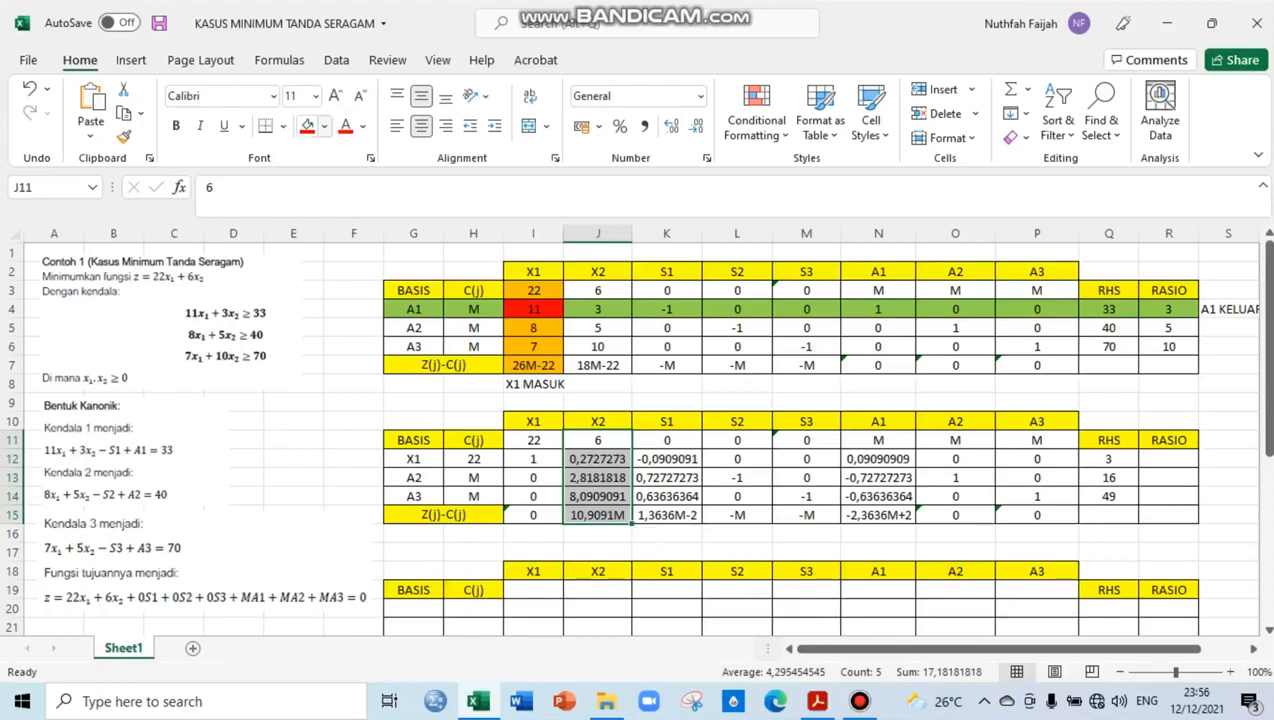
click(324, 126)
click(337, 301)
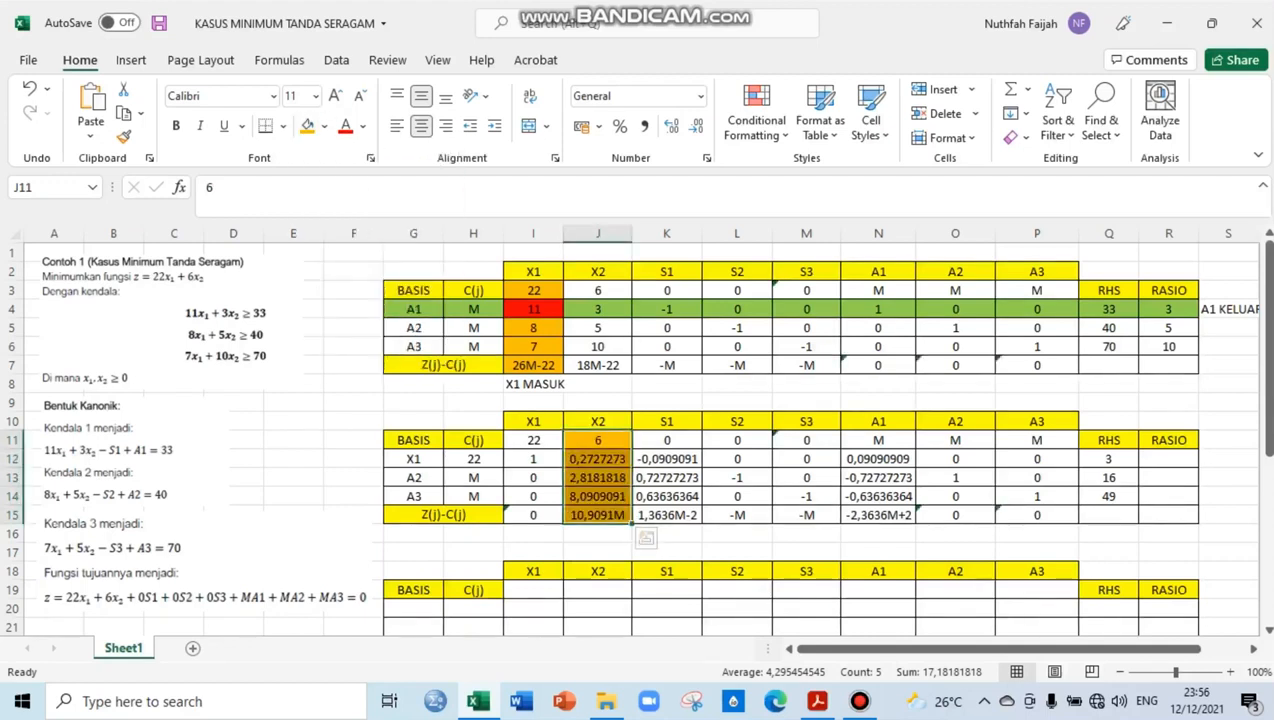
Calculate the X1 row's ratio in R12 with the formula =Q12/J12
click(1168, 459)
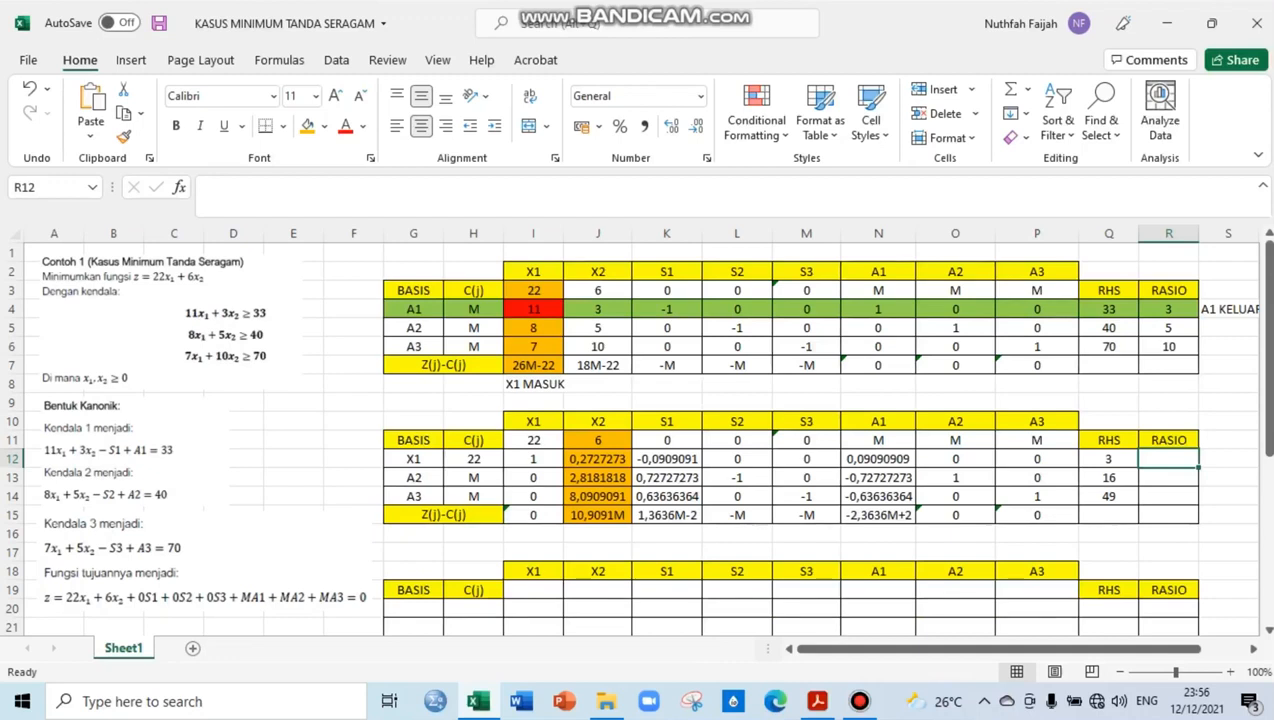
text(=)
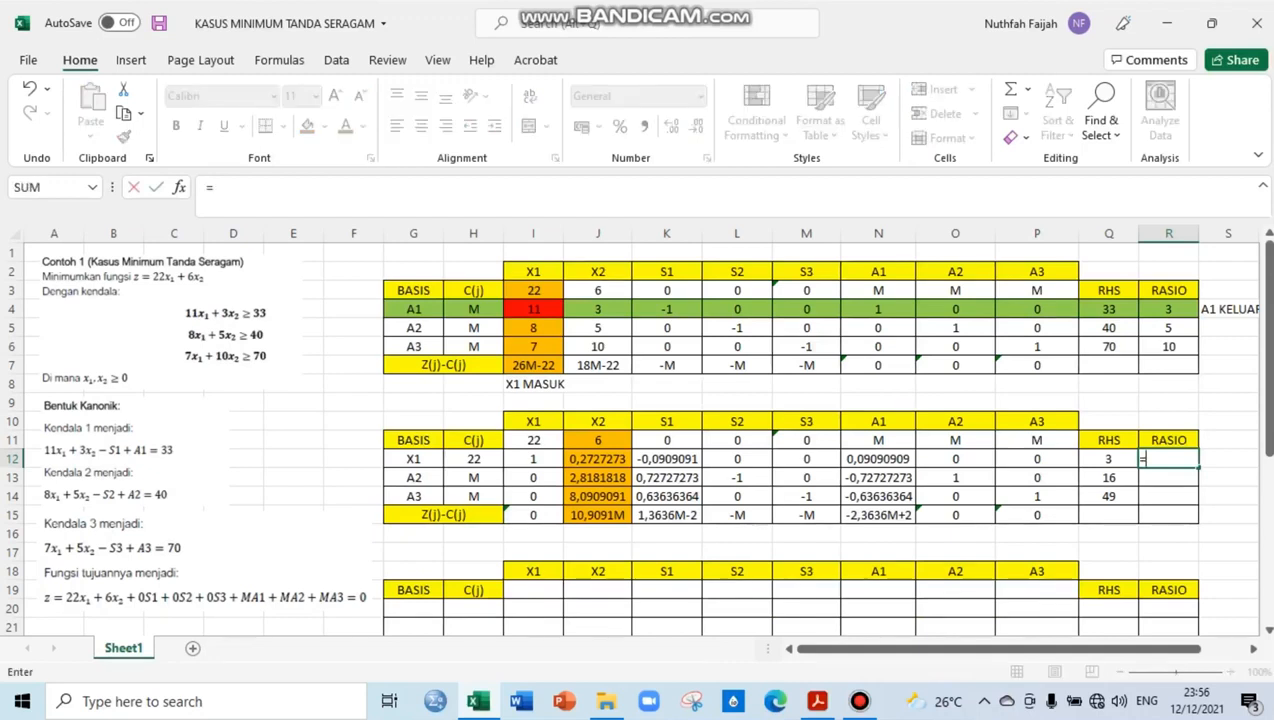
key(Left)
text(/)
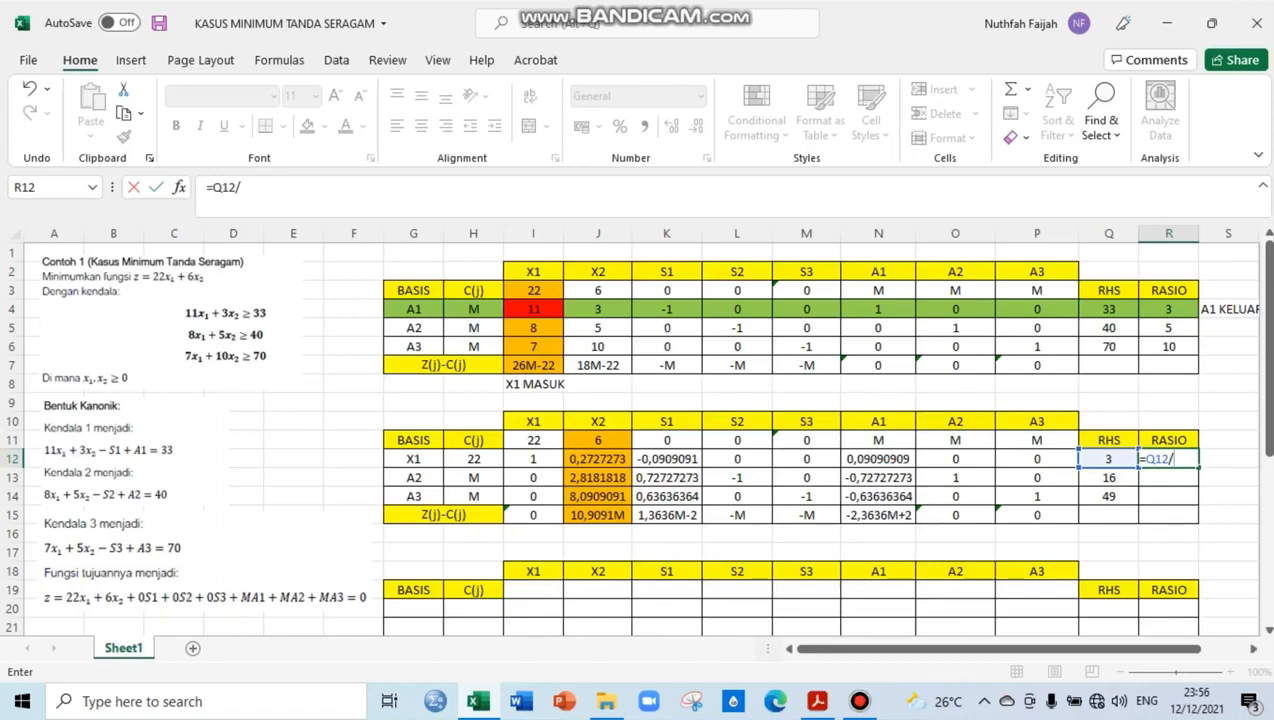
click(598, 459)
key(Return)
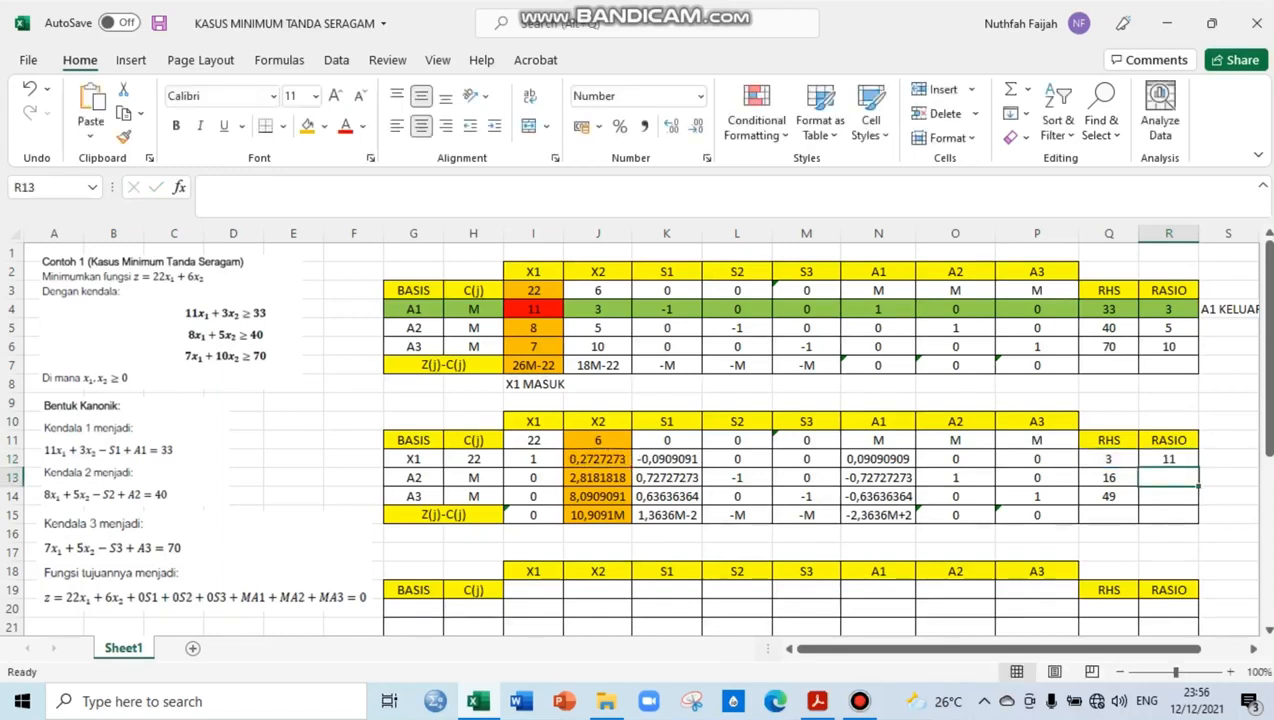
Copy the ratio formula from R12 down through R14 and compare the ratios of the basis rows
click(1169, 459)
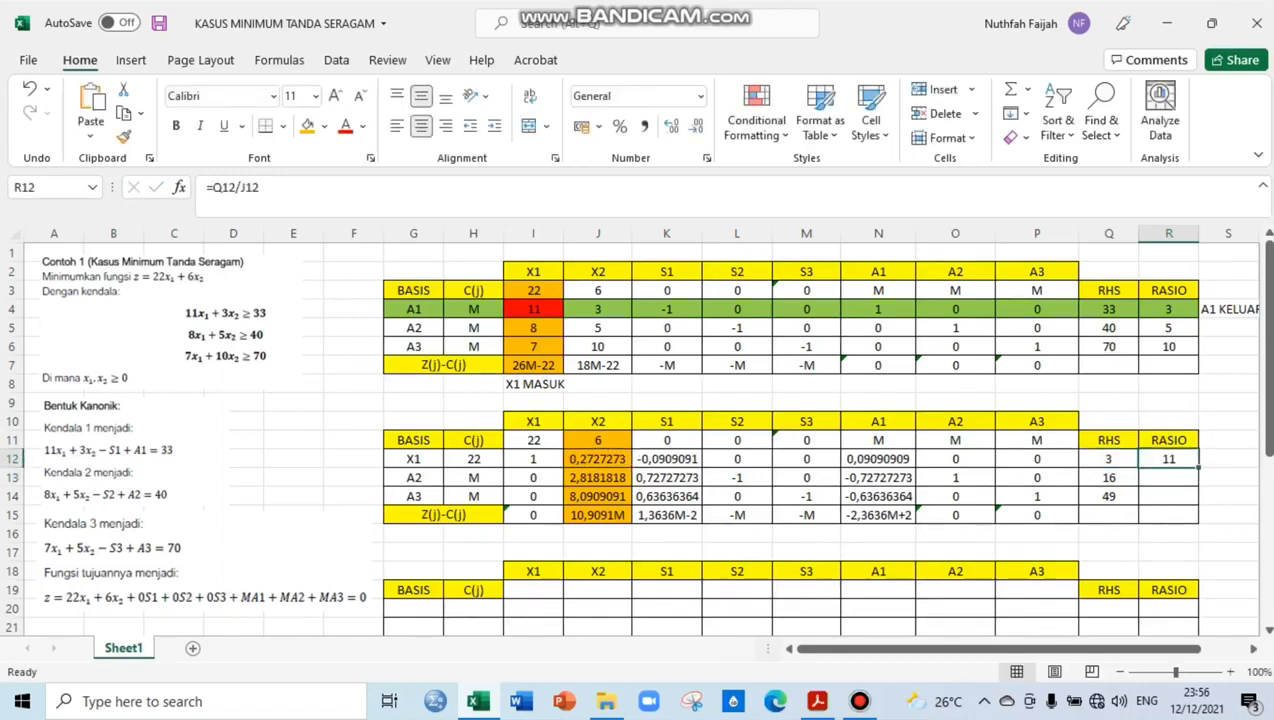
drag(1198, 467, 1192, 506)
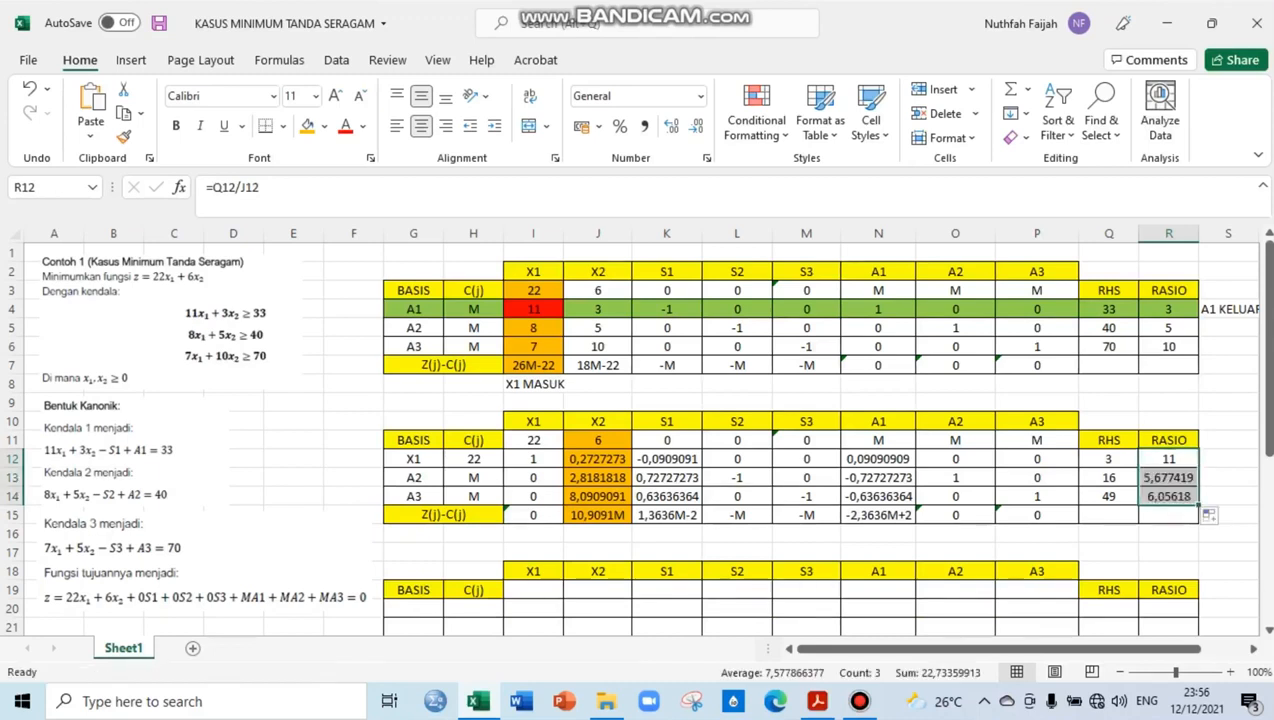
click(1169, 515)
click(1169, 459)
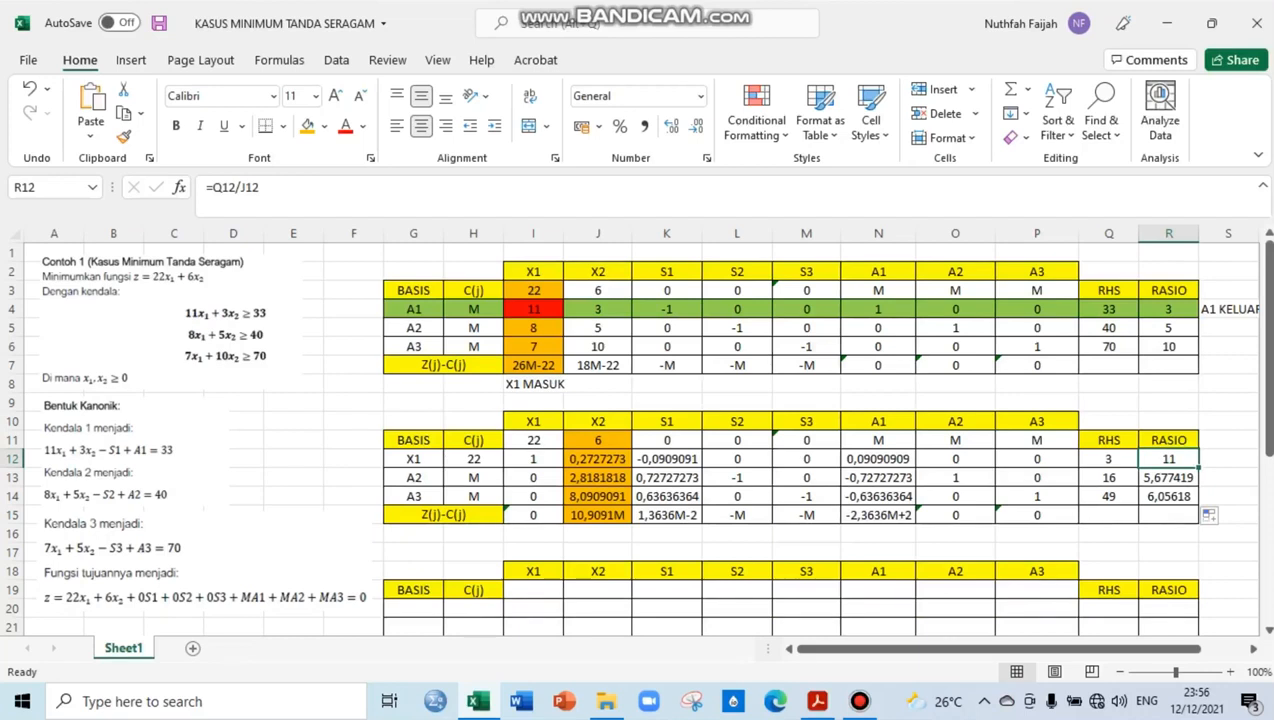
click(1169, 478)
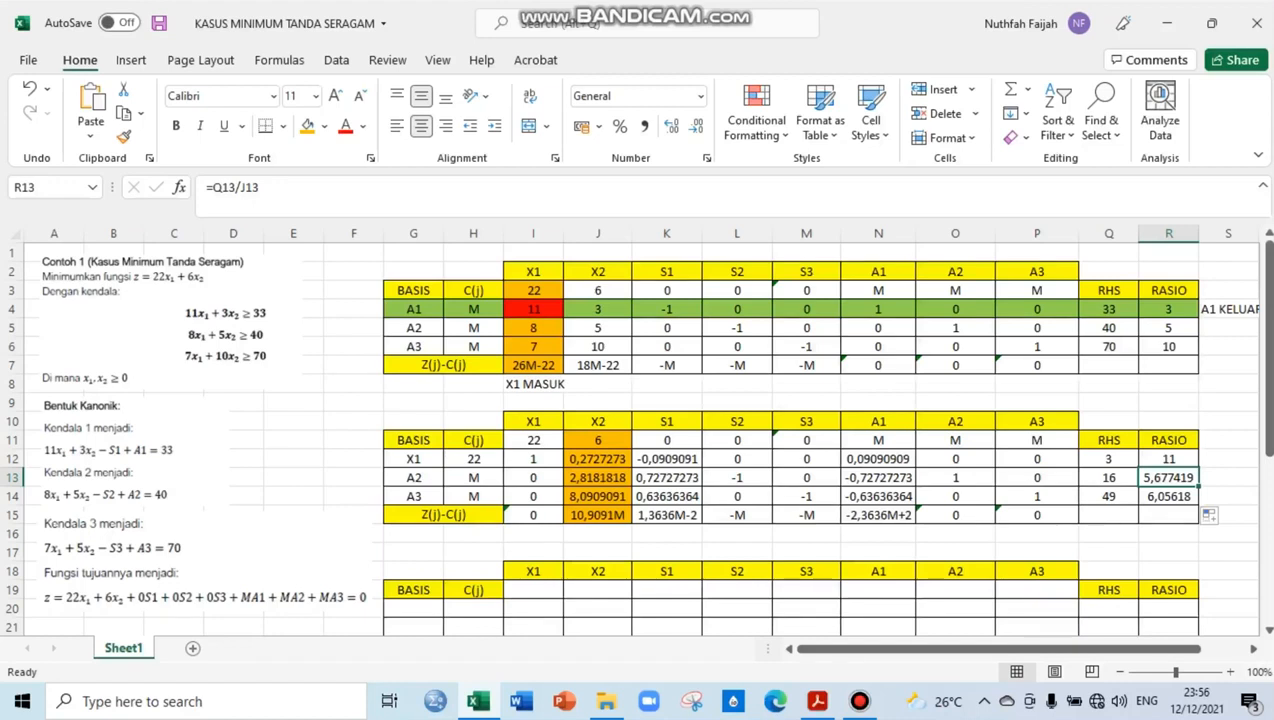
Fill the second table's A2 row, G13:R13, with the same green as the first table's pivot row
drag(413, 478, 1200, 480)
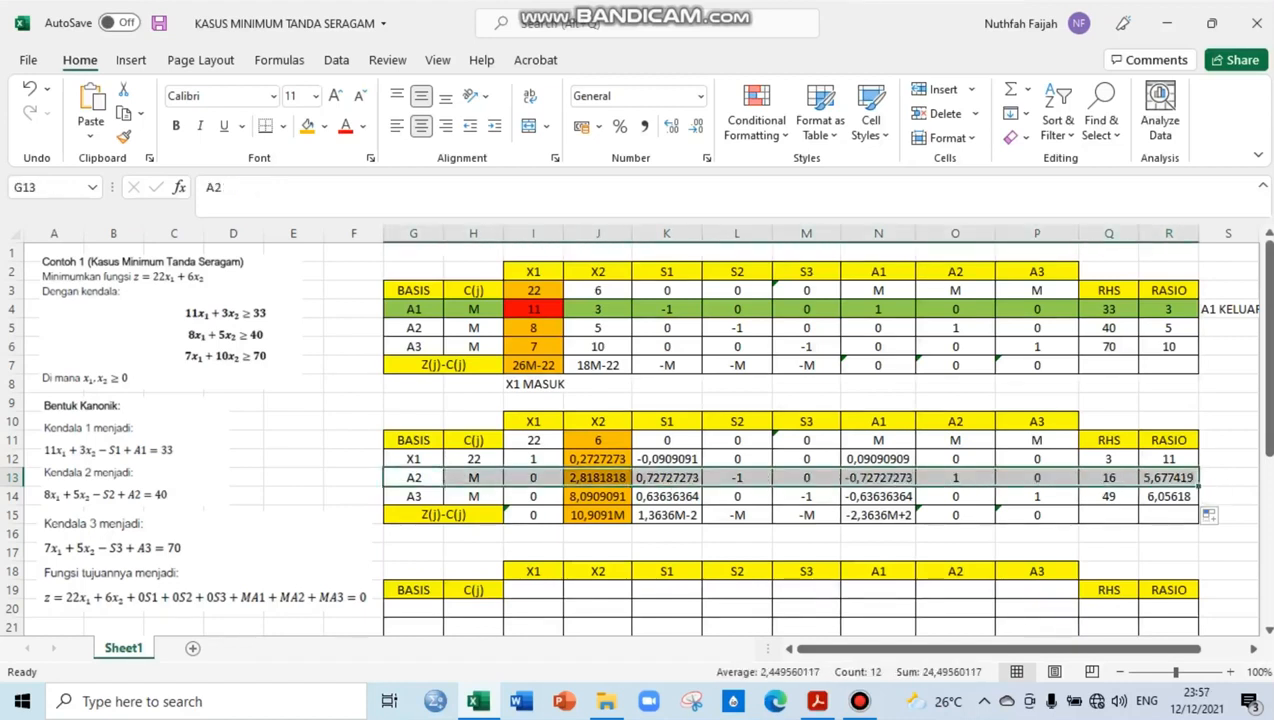
click(324, 126)
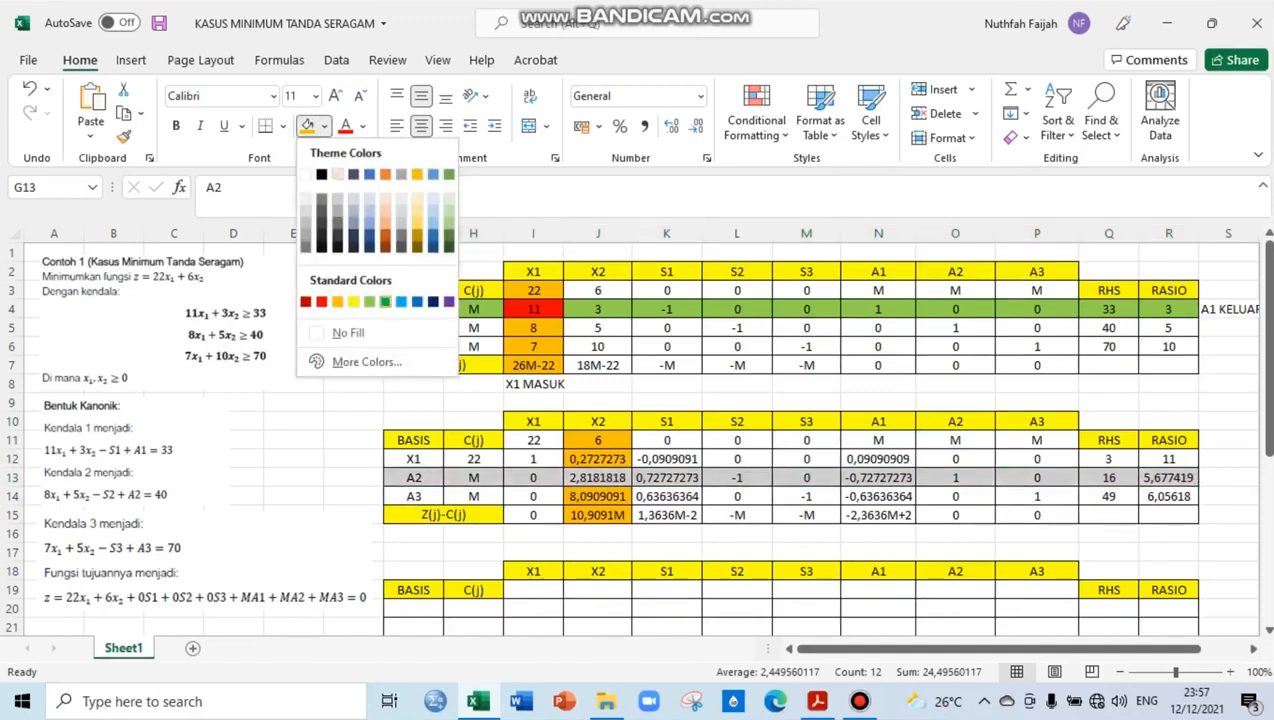
click(385, 301)
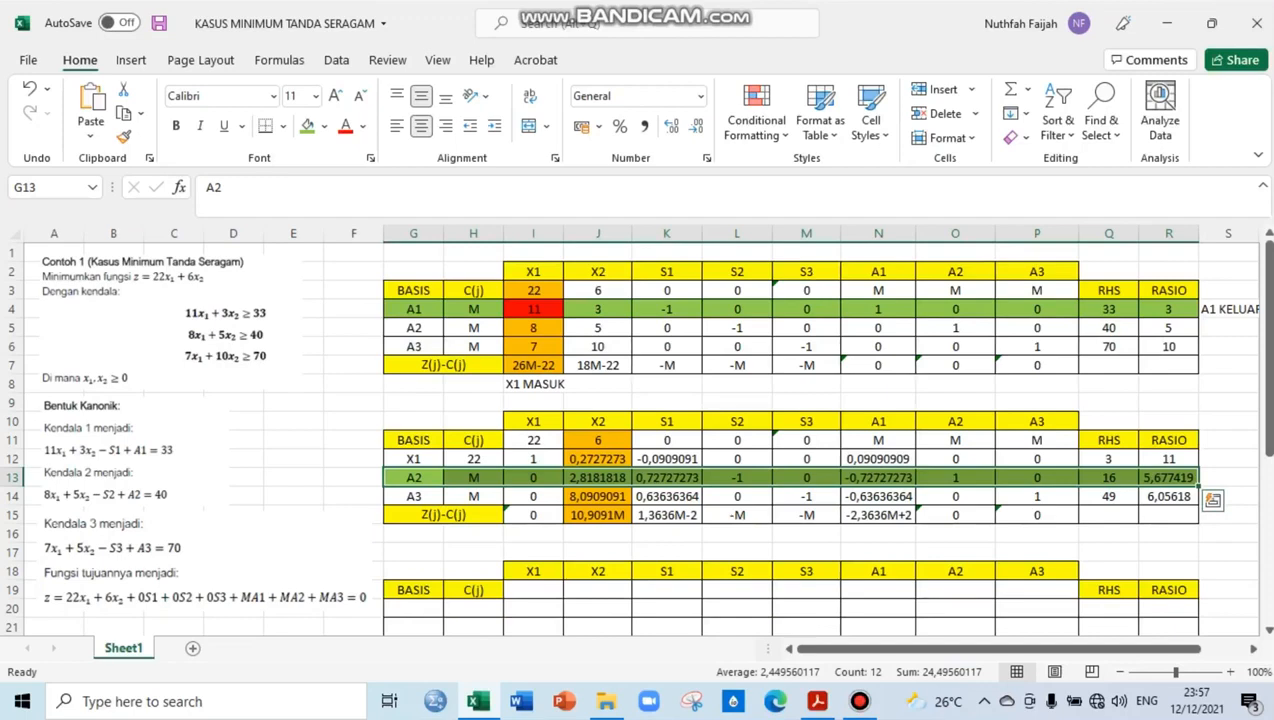
click(1228, 478)
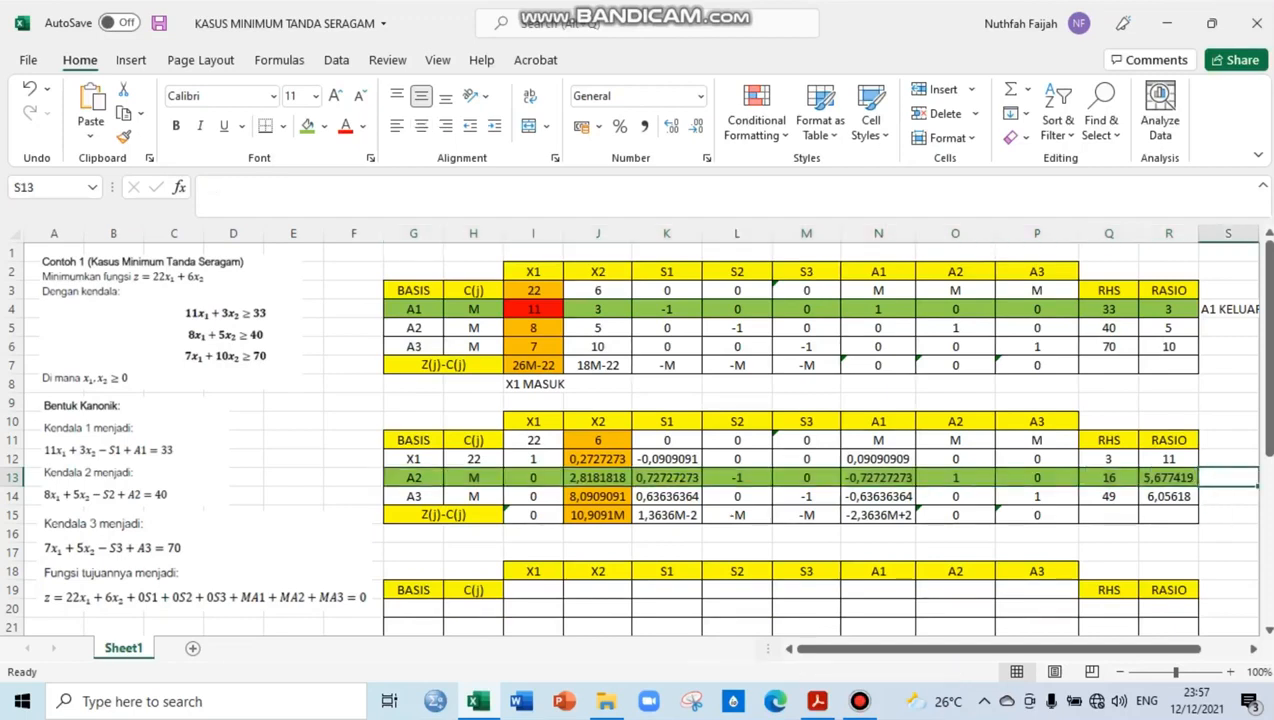
Label the second table's leaving row "A2 KELUAR" in S13 and its entering column "X2 MASUK" in J16
text(A2 KELUA)
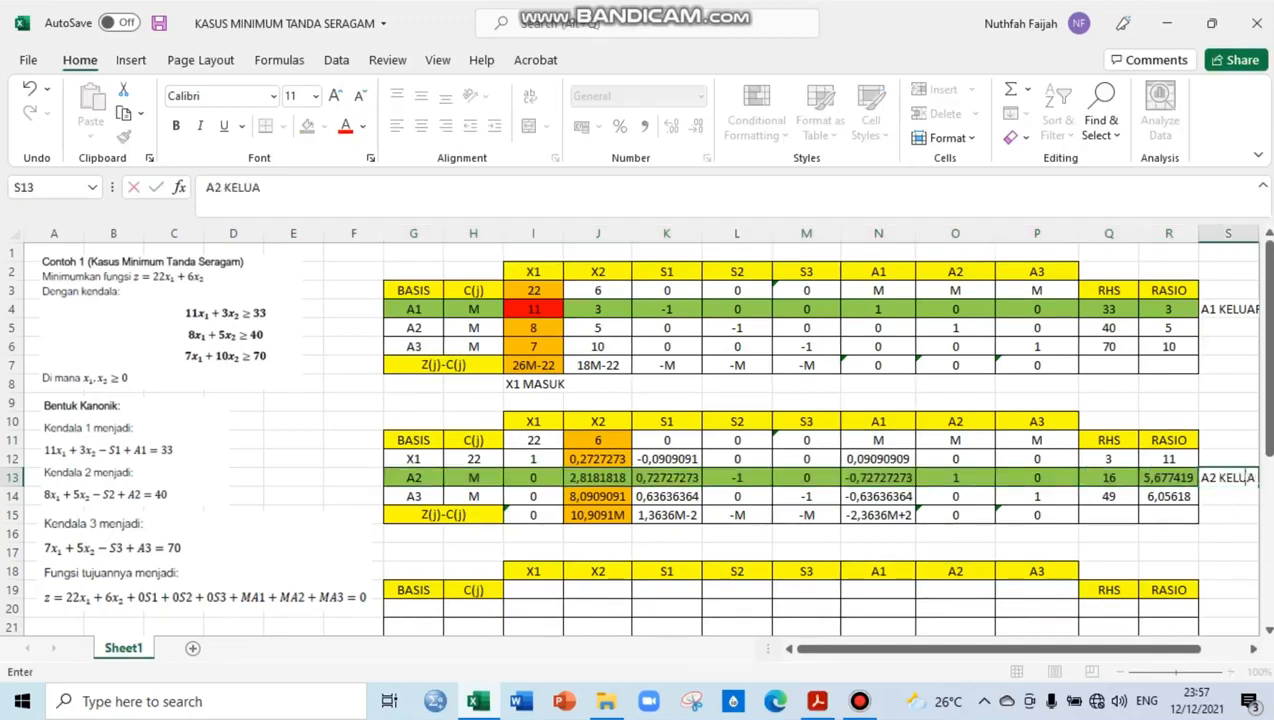
text(R)
key(Return)
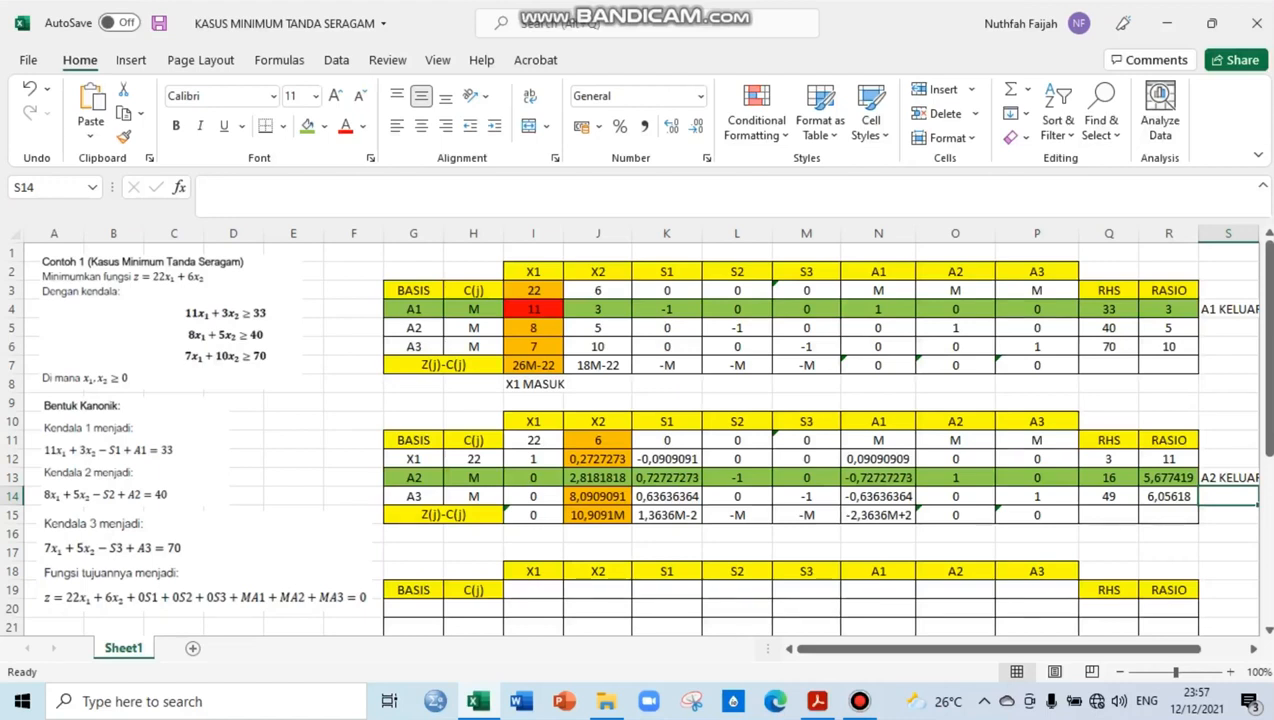
click(598, 534)
text(X2 MA)
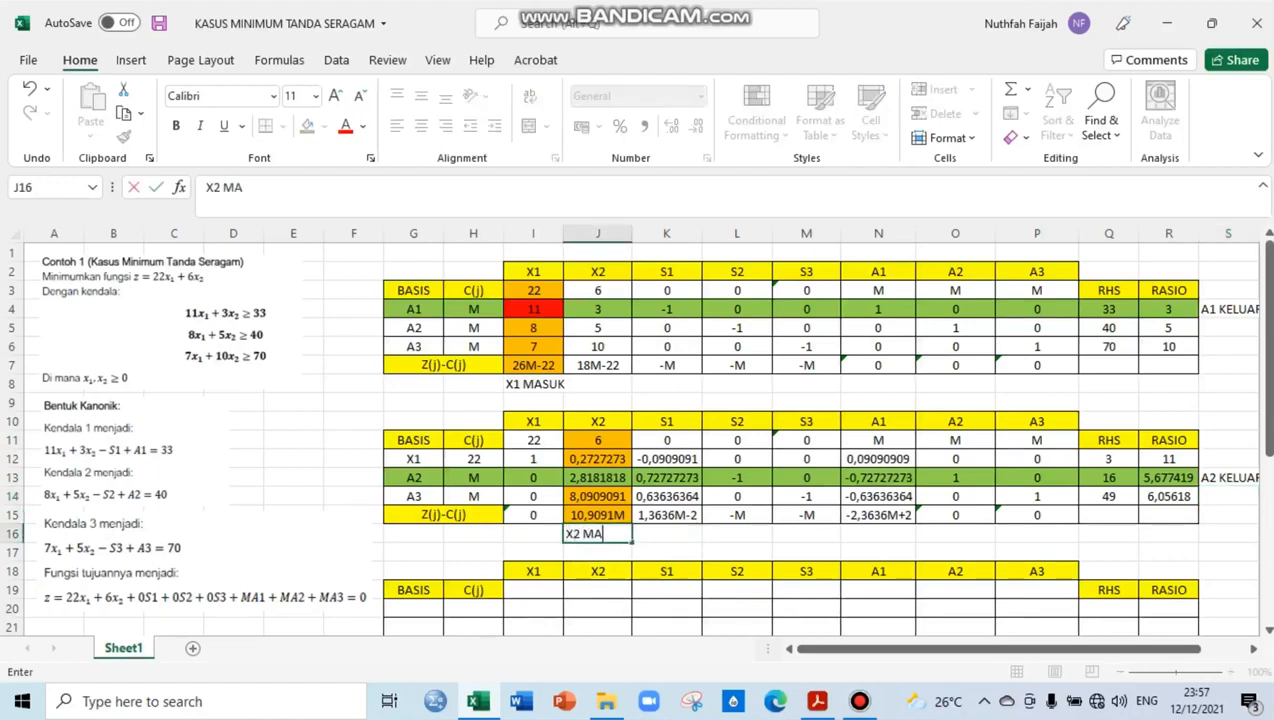
text(SUK)
key(Return)
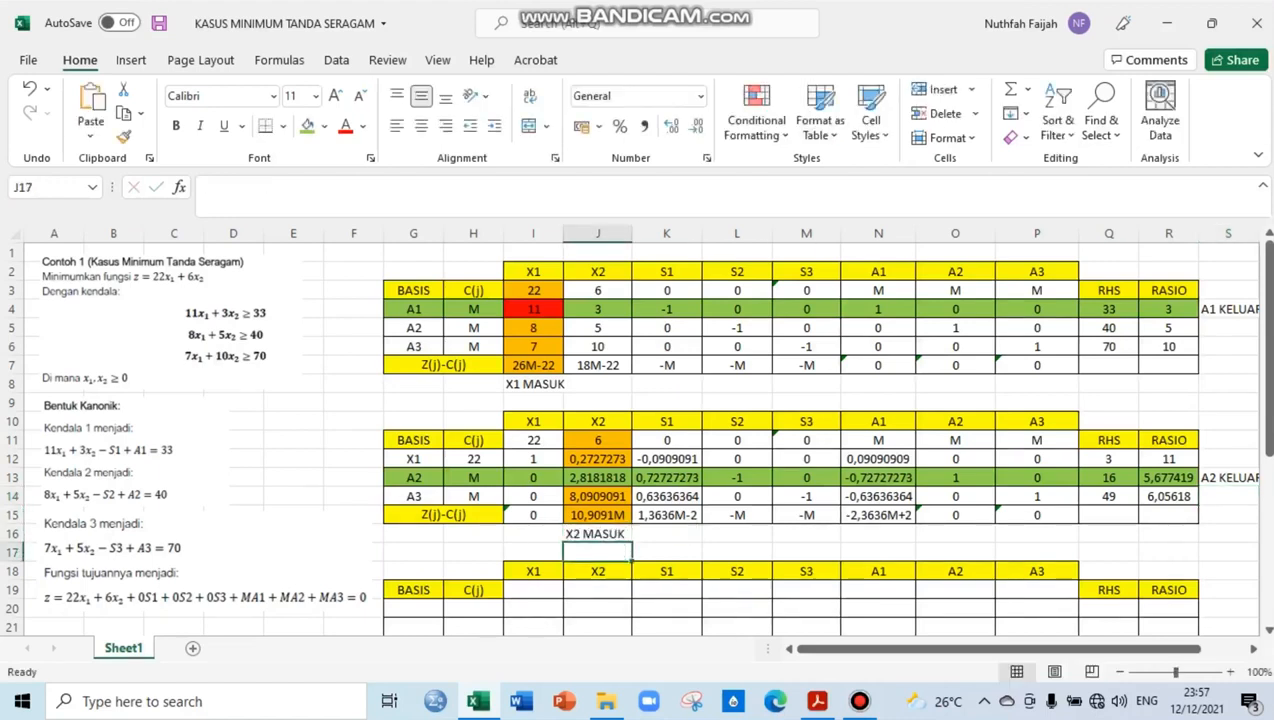
Fill J13, where the second table's pivot row and column cross, with red
key(Up)
key(Up)
key(Up)
key(Up)
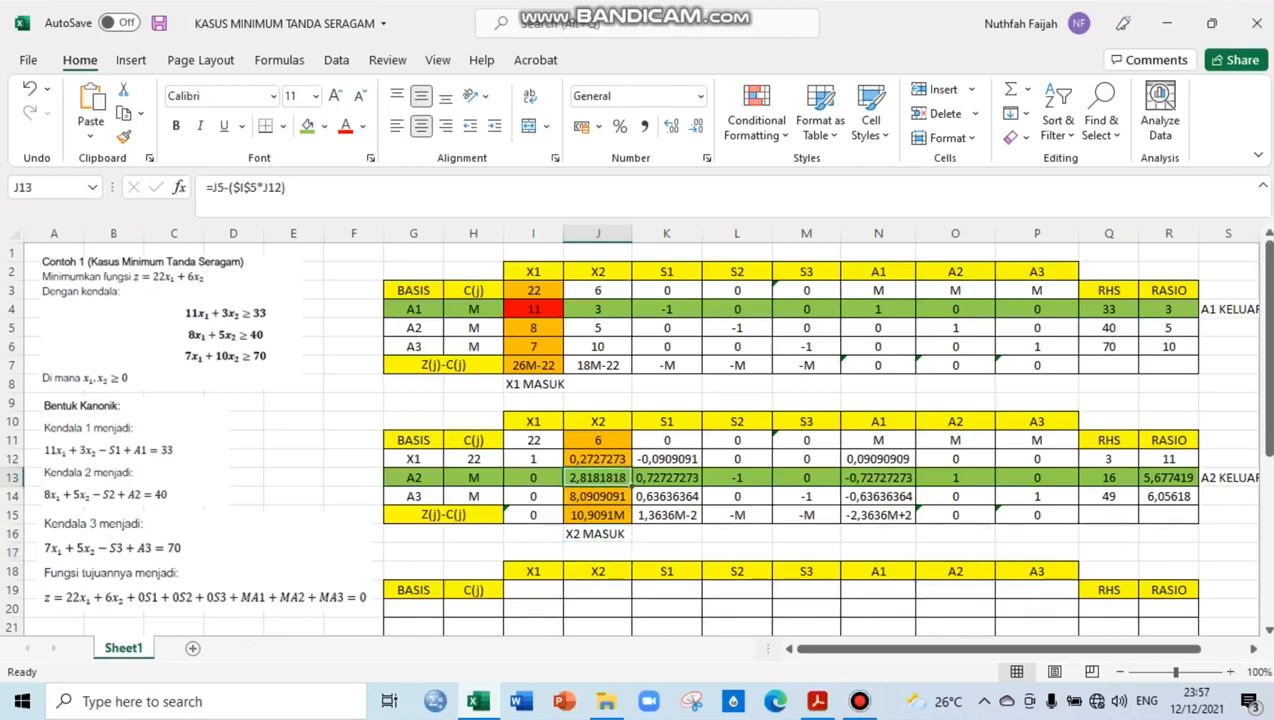
click(324, 126)
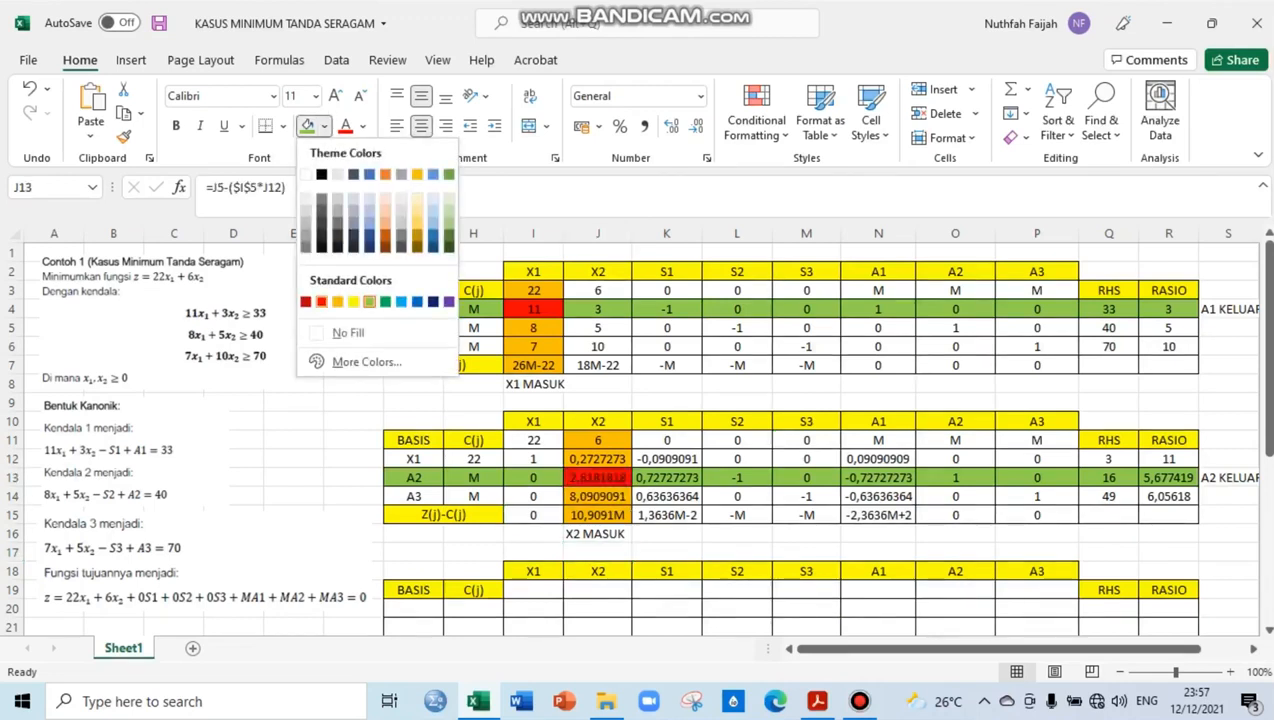
click(321, 301)
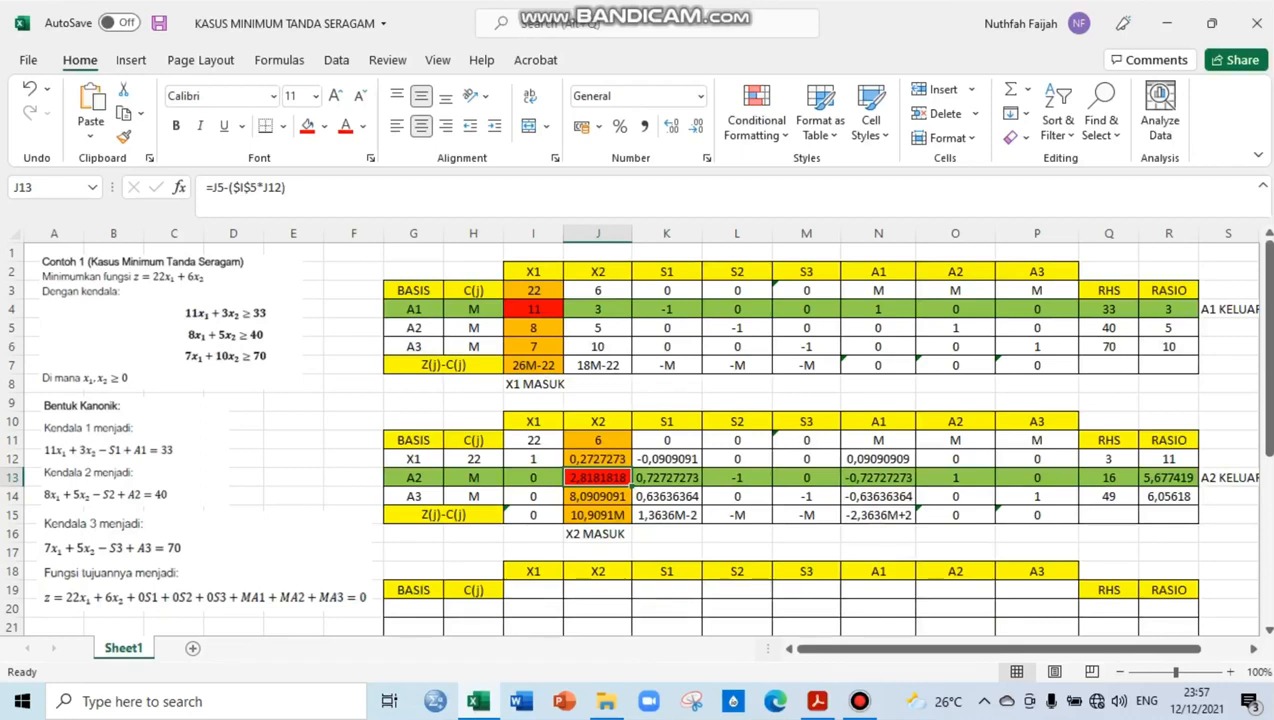
Enter the third table's basis variables X1, X2 and A3 in G20:G22
drag(1267, 410, 1267, 440)
click(598, 477)
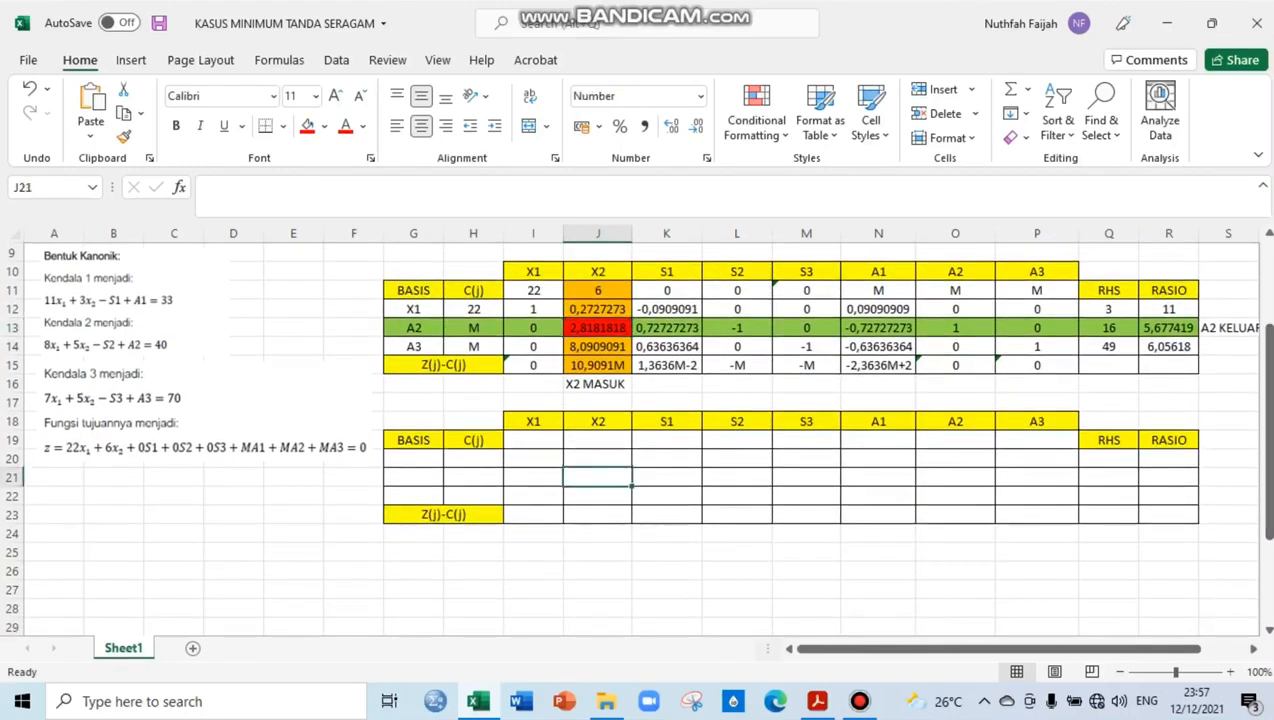
click(413, 459)
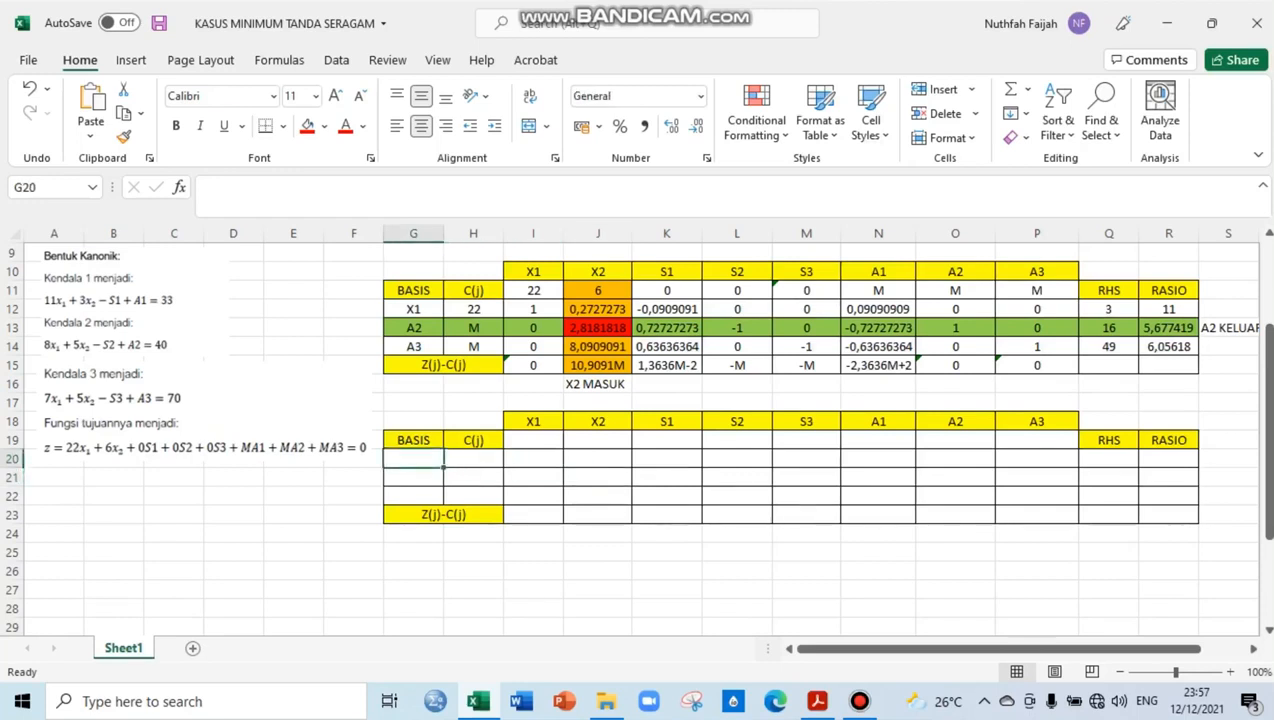
text(X1)
key(Return)
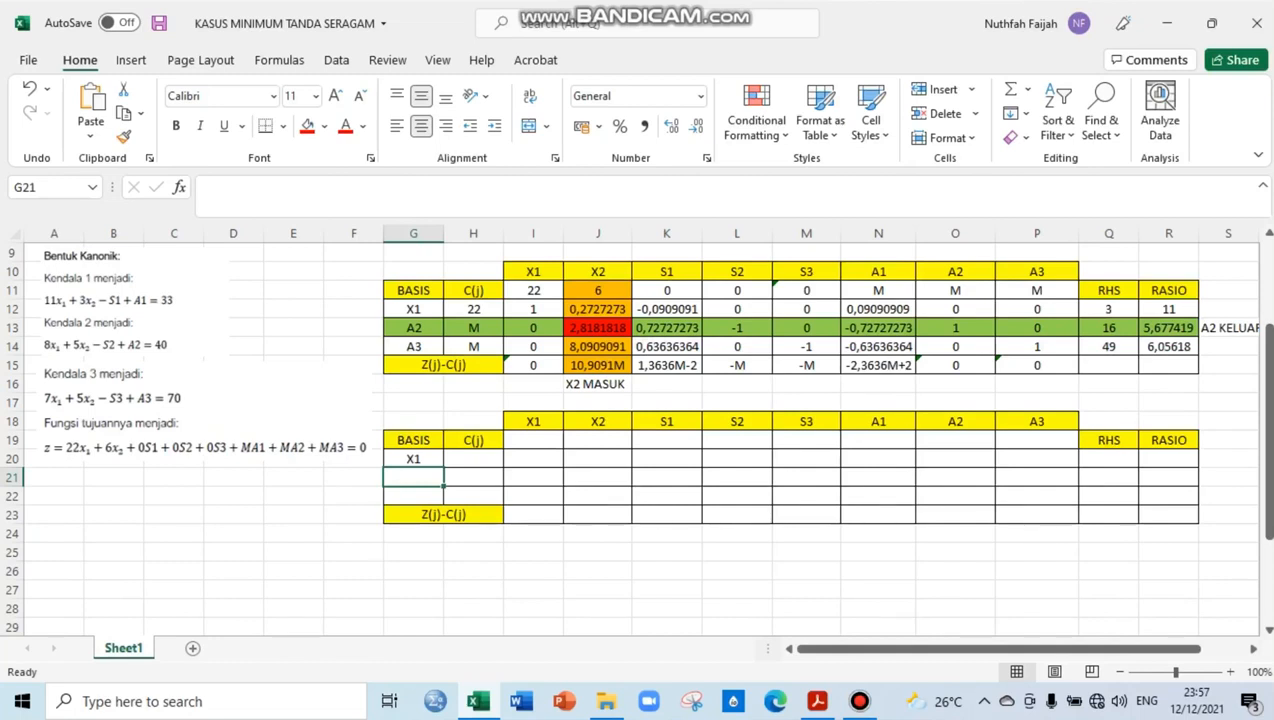
text(X2)
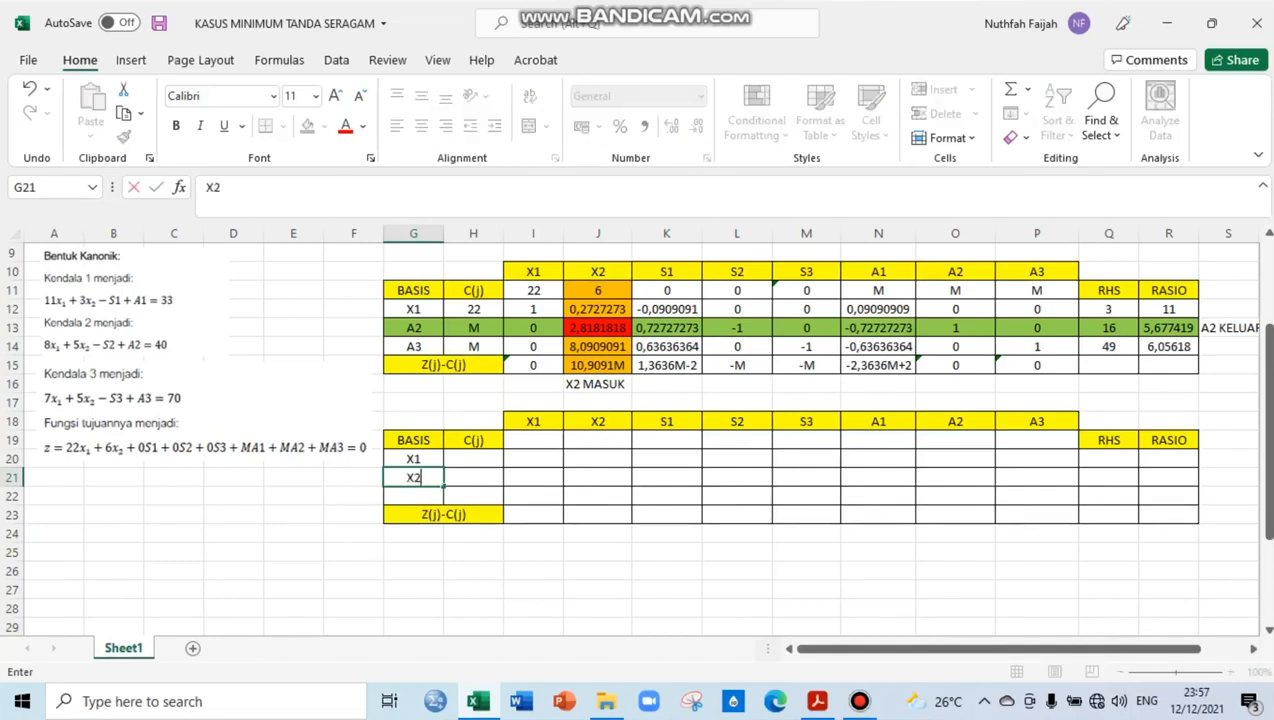
key(Return)
text(A3)
key(Tab)
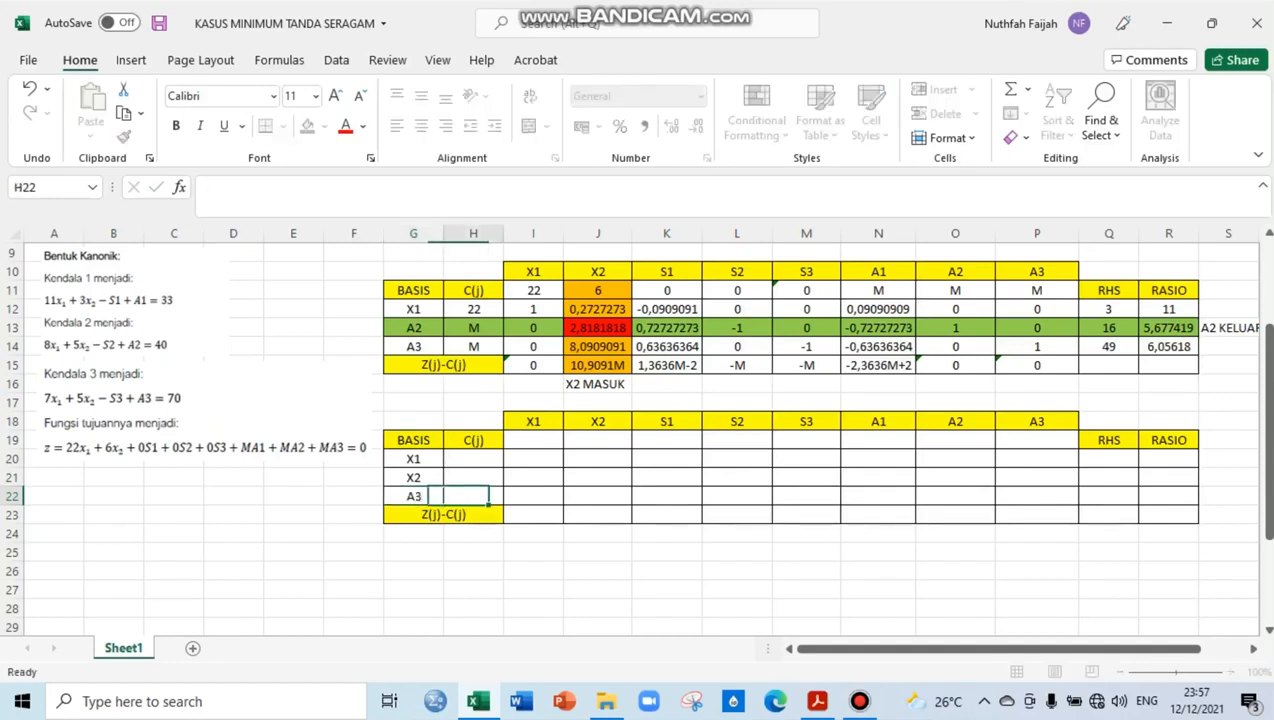
Enter the third table's C(j) values 22, 6 and M in H20:H22
key(Up)
key(Up)
text(22)
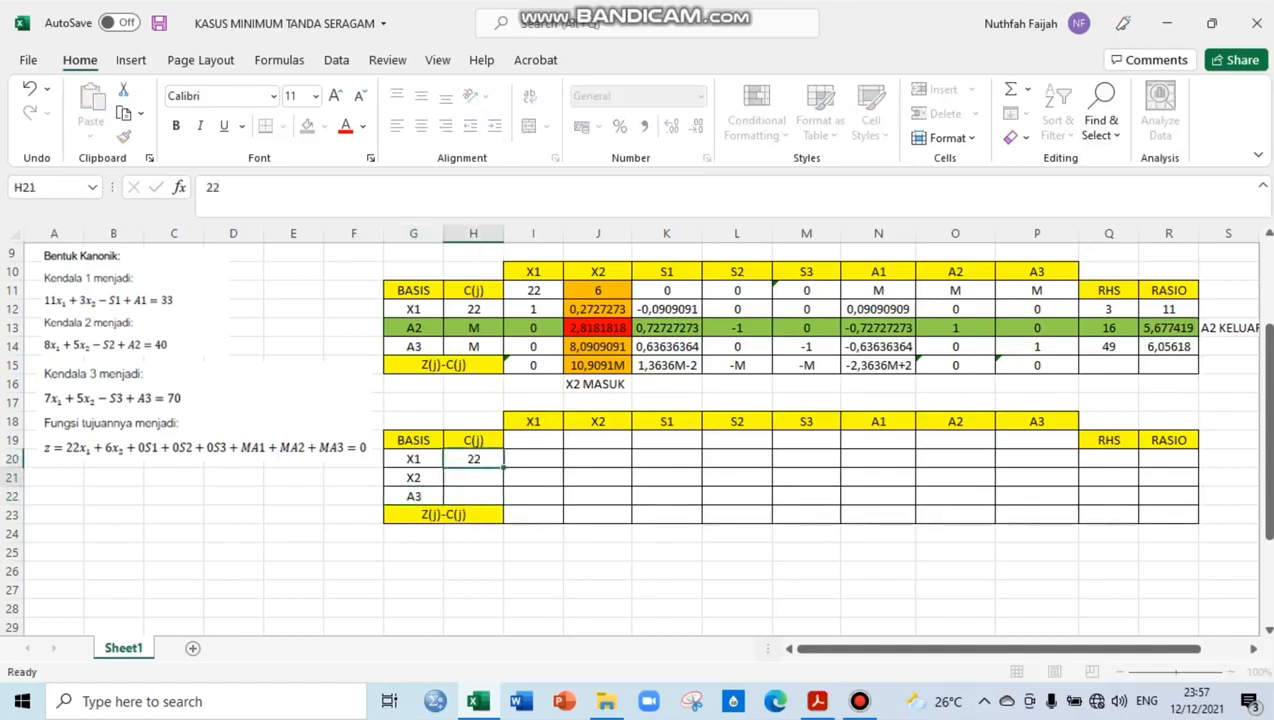
key(Return)
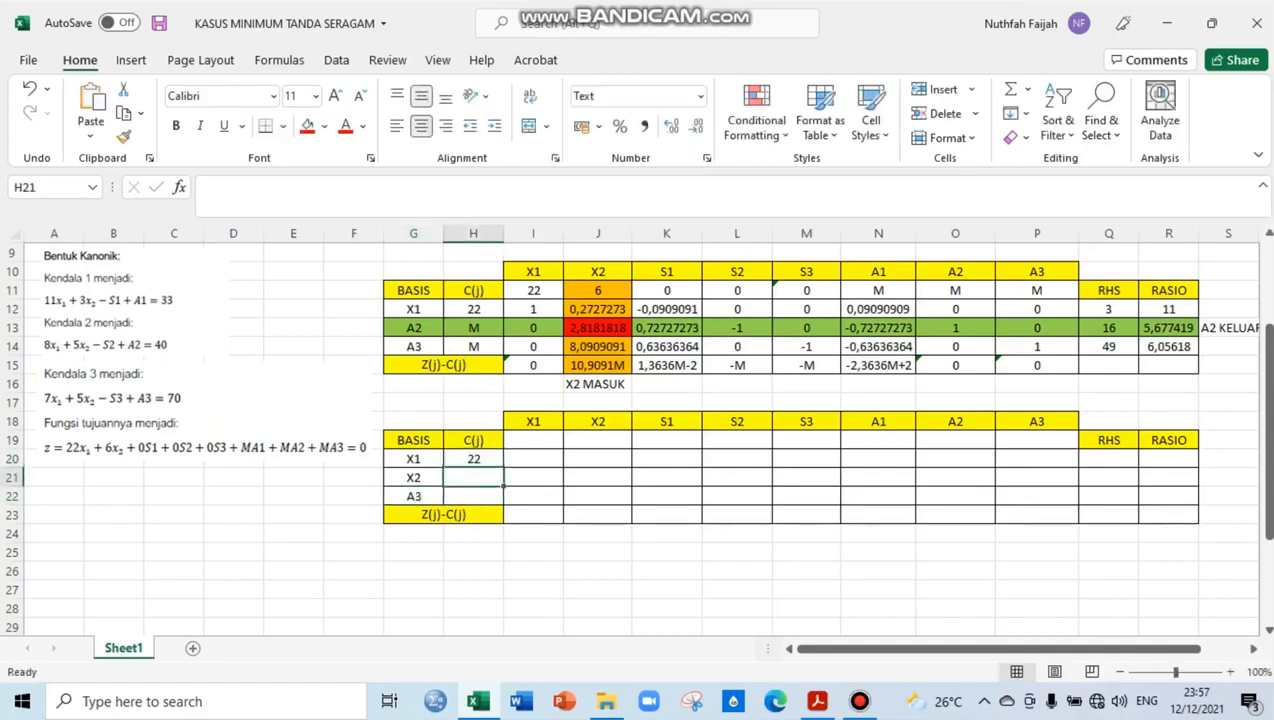
text(6)
key(Return)
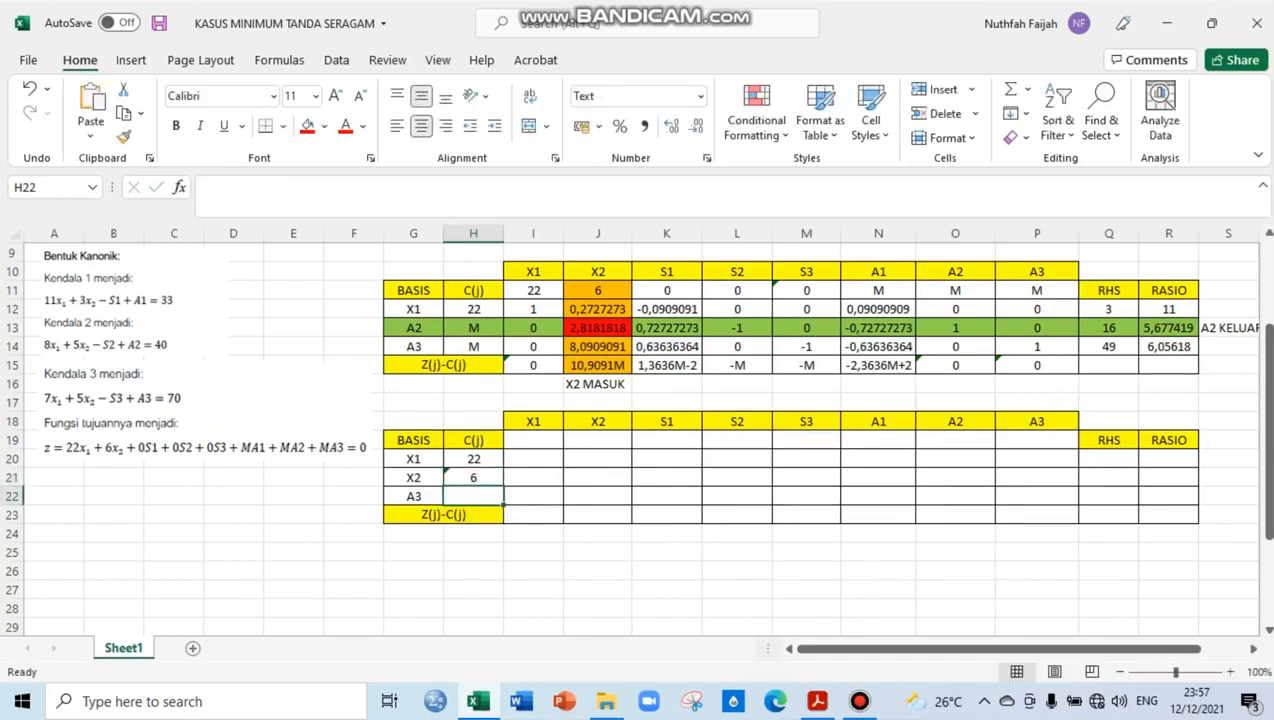
text(M)
key(Tab)
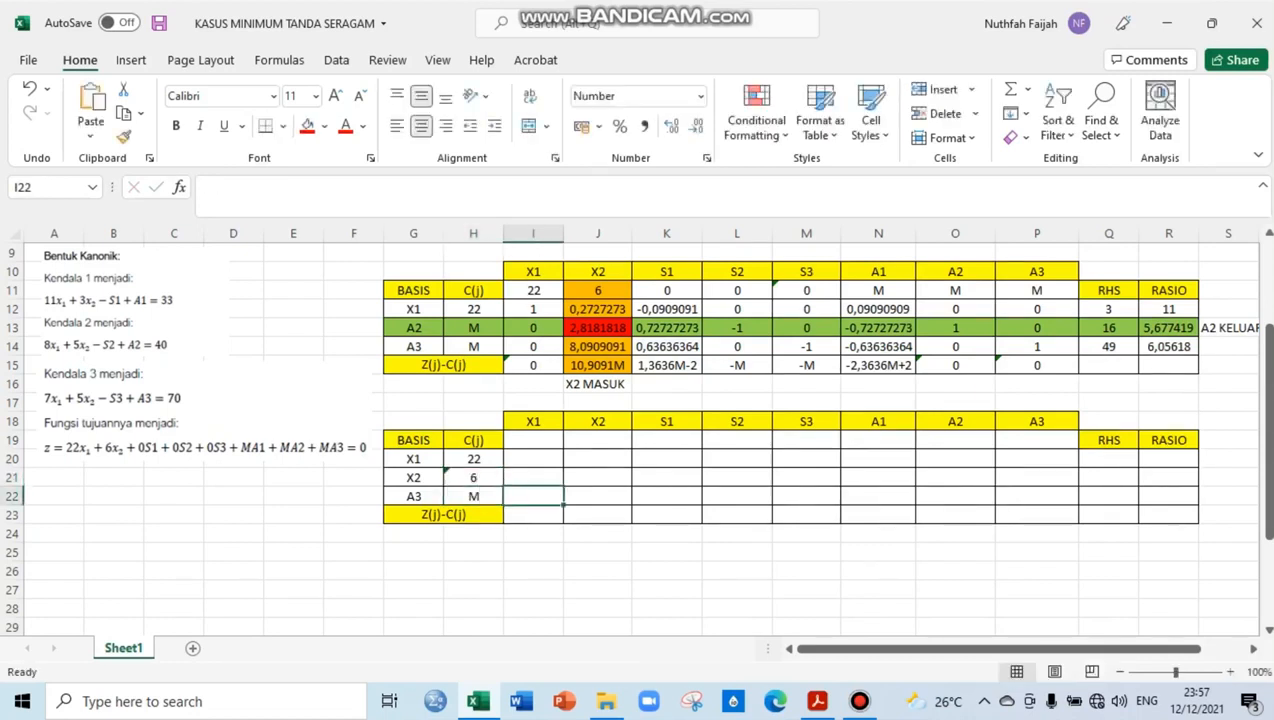
Enter the objective coefficients 22, 6, 0, 0, 0, M, M, M in the third table's row I19:P19
key(Up)
key(Up)
key(Up)
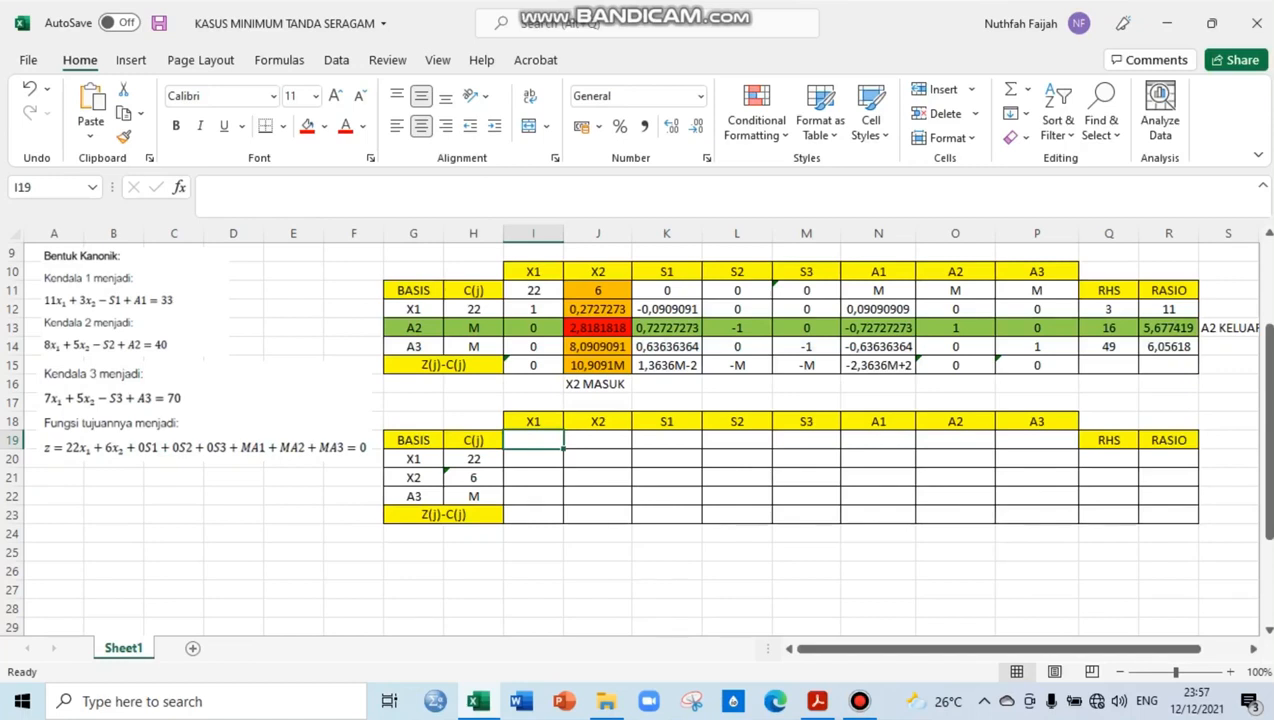
text(22)
key(Tab)
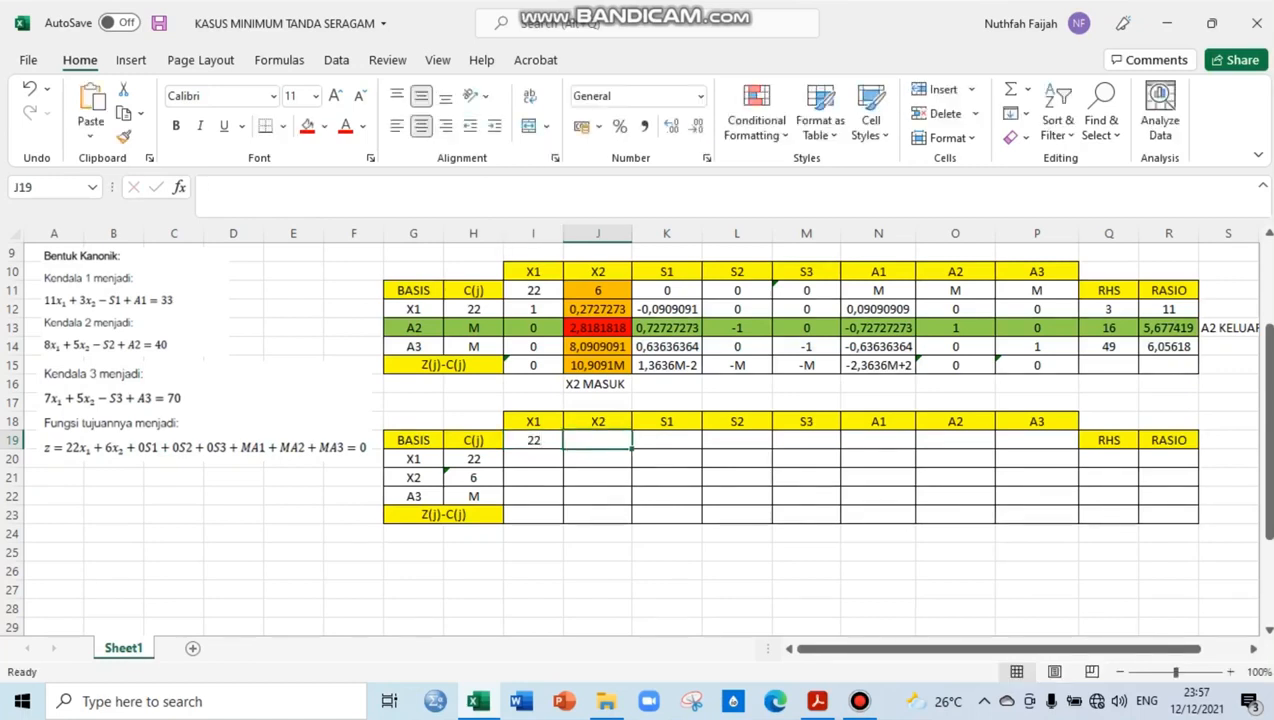
text(6)
key(Tab)
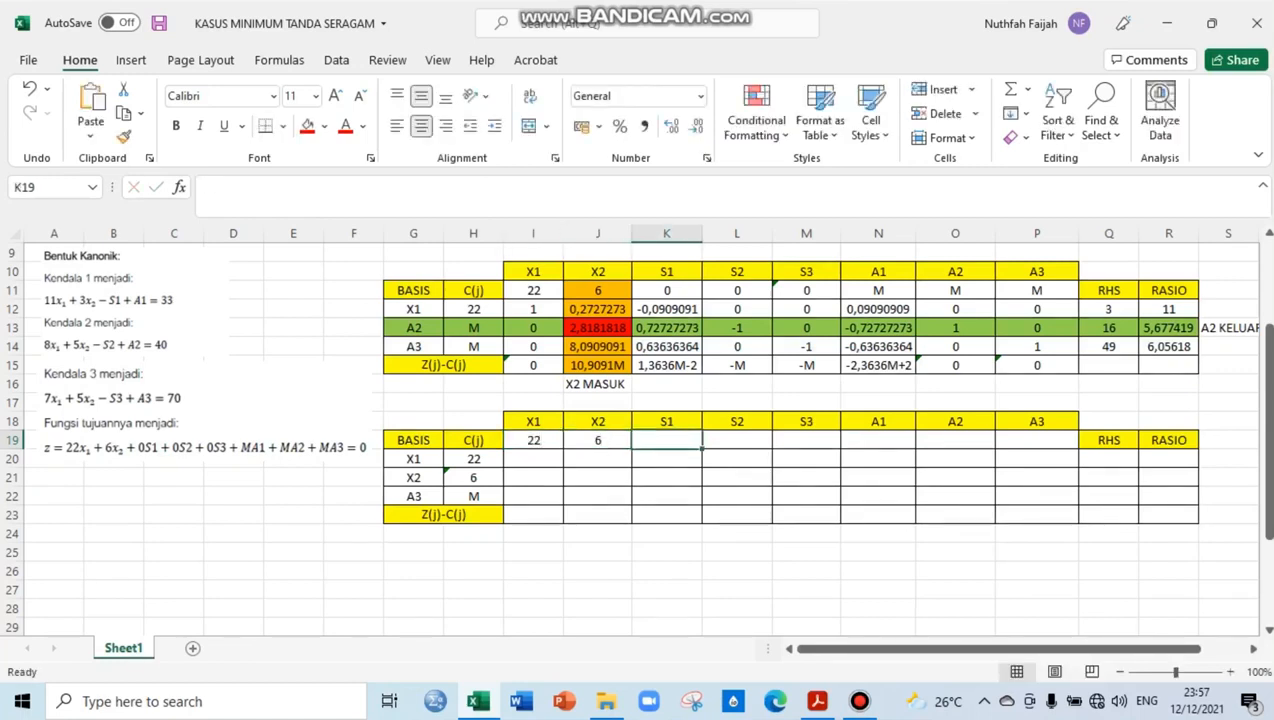
text(0)
key(Tab)
text(0)
key(Tab)
text(0)
key(Tab)
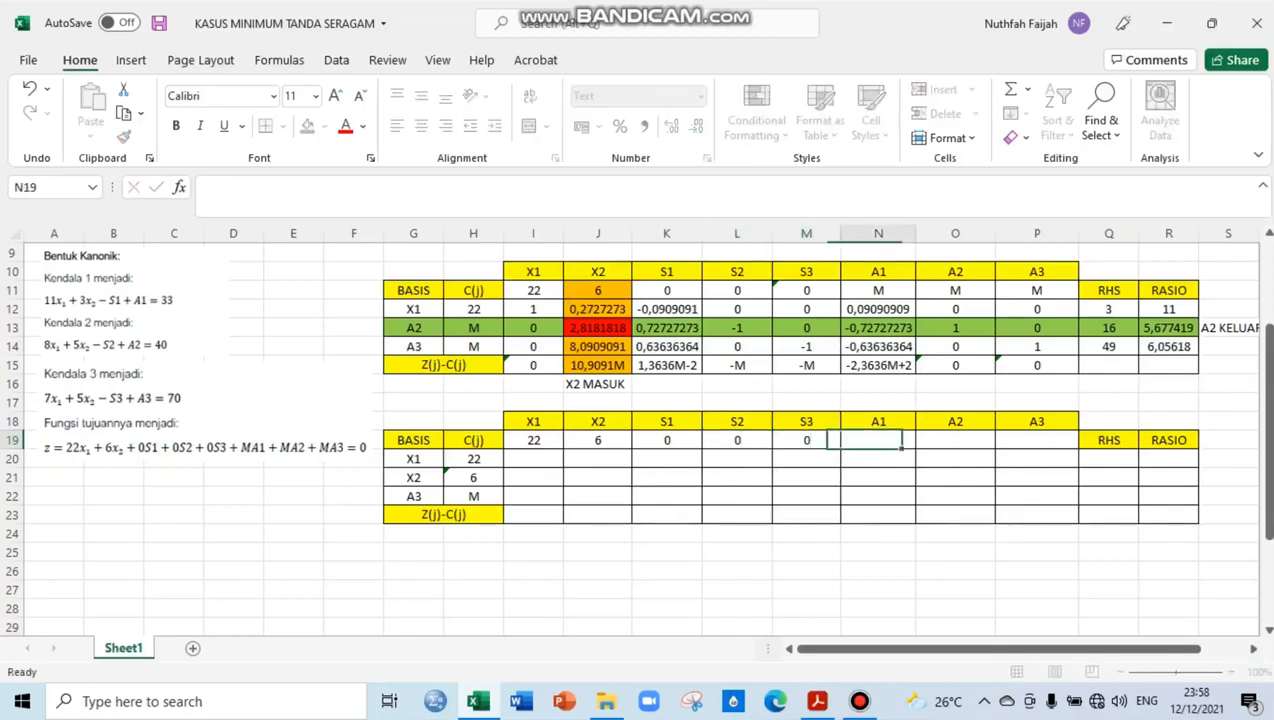
text(M)
key(Tab)
text(M)
key(Tab)
text(M)
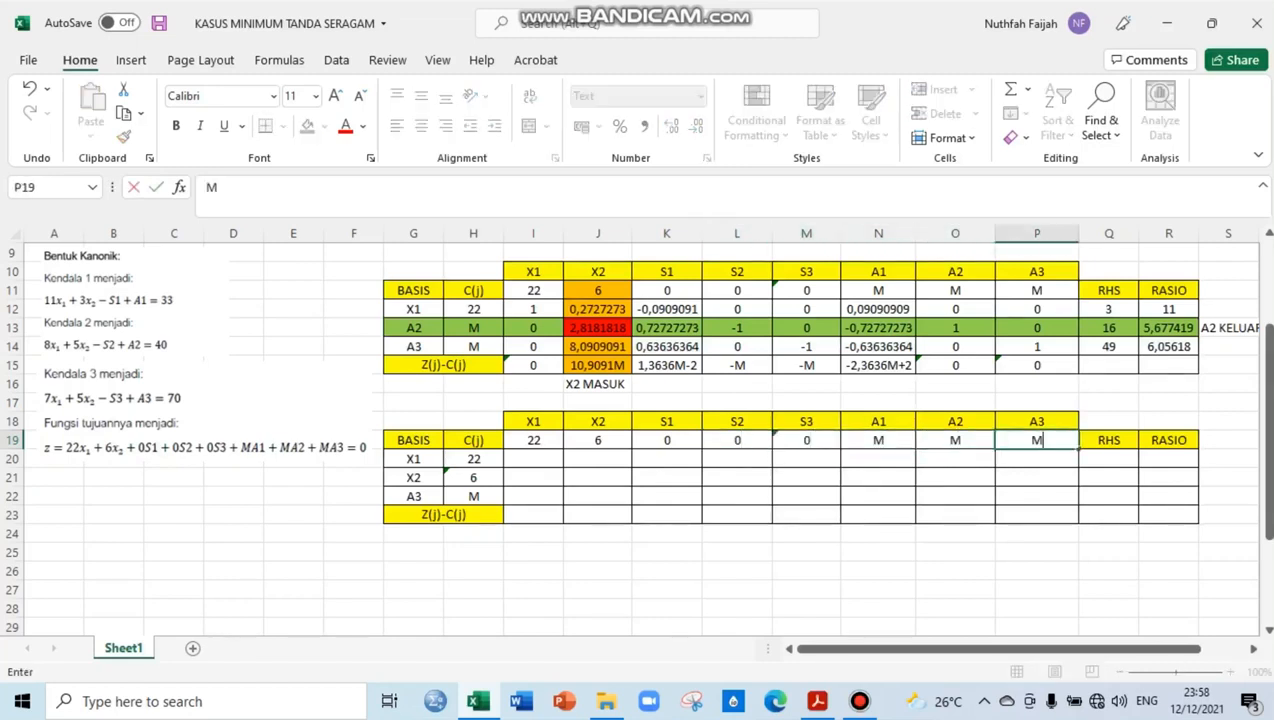
key(Return)
key(Left)
key(Left)
key(Left)
key(Left)
key(Left)
key(Left)
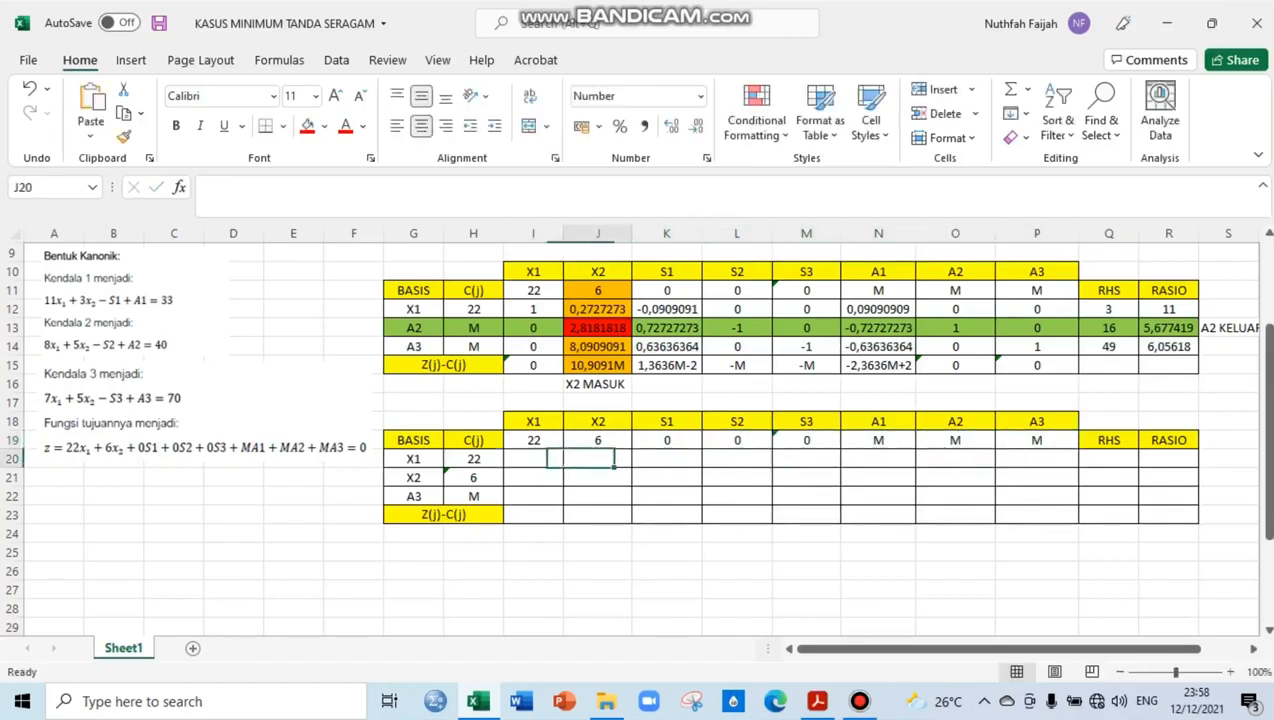
key(Down)
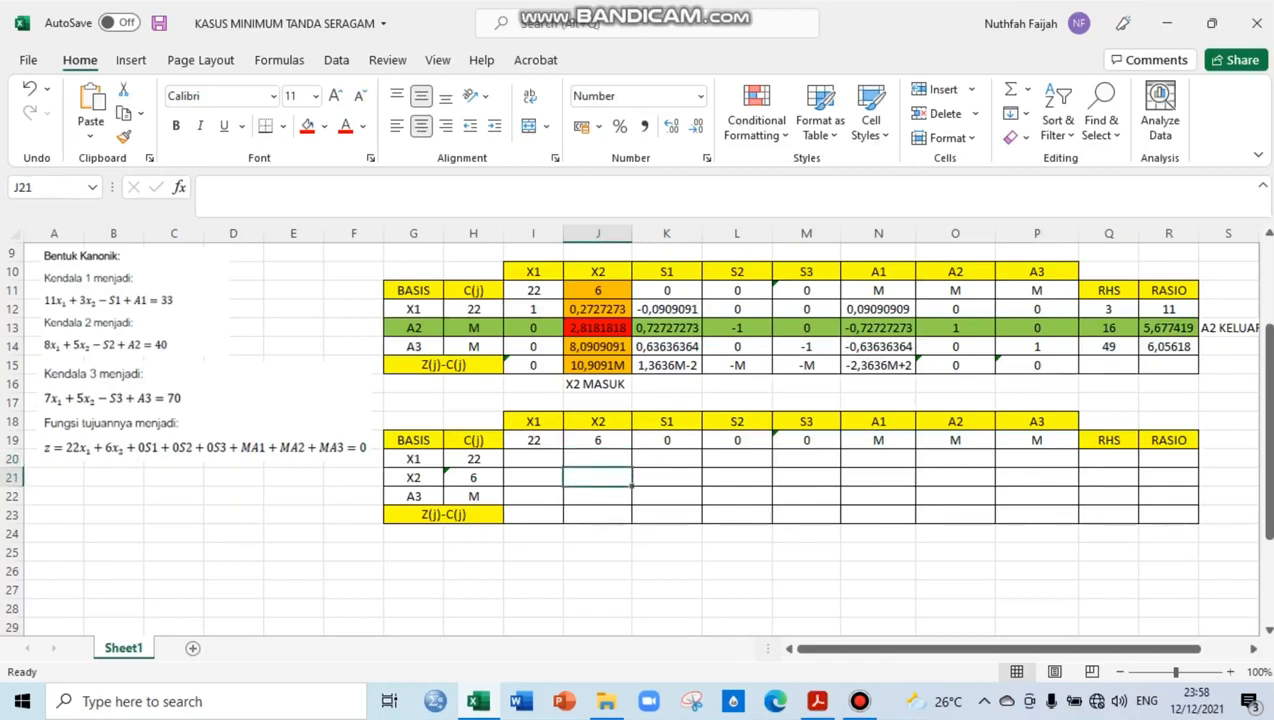
text(=)
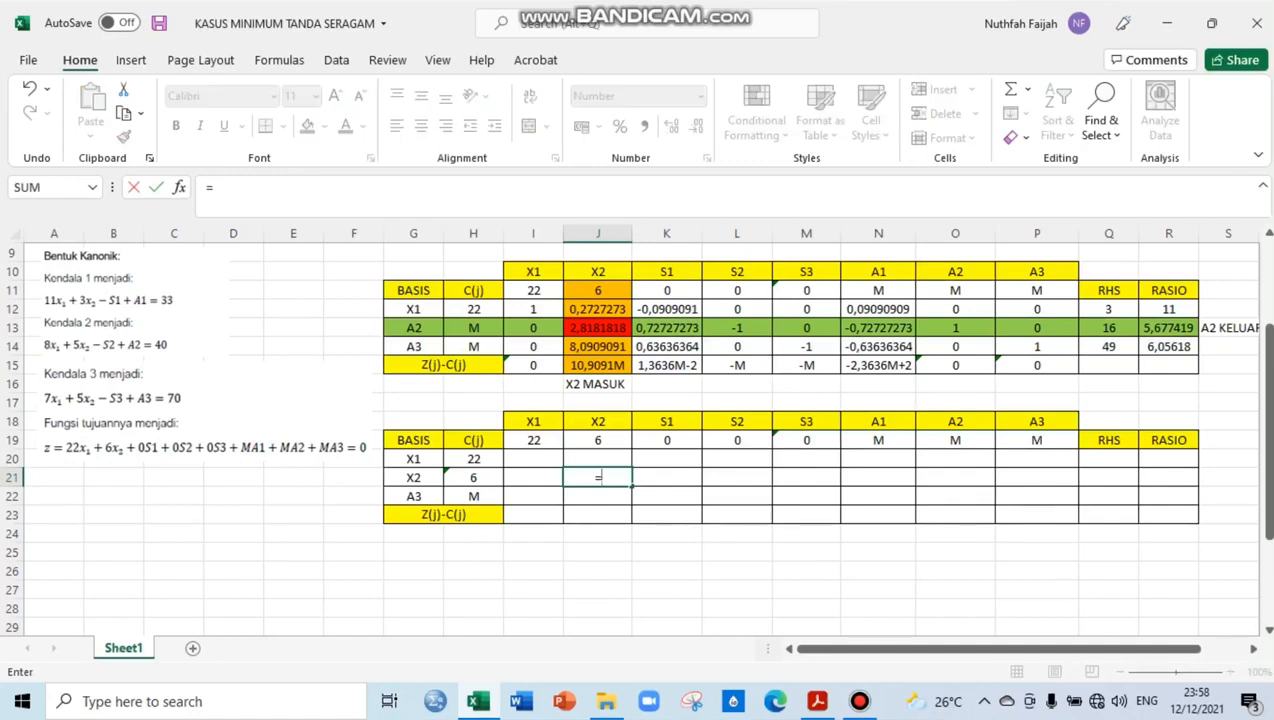
click(597, 328)
text(/)
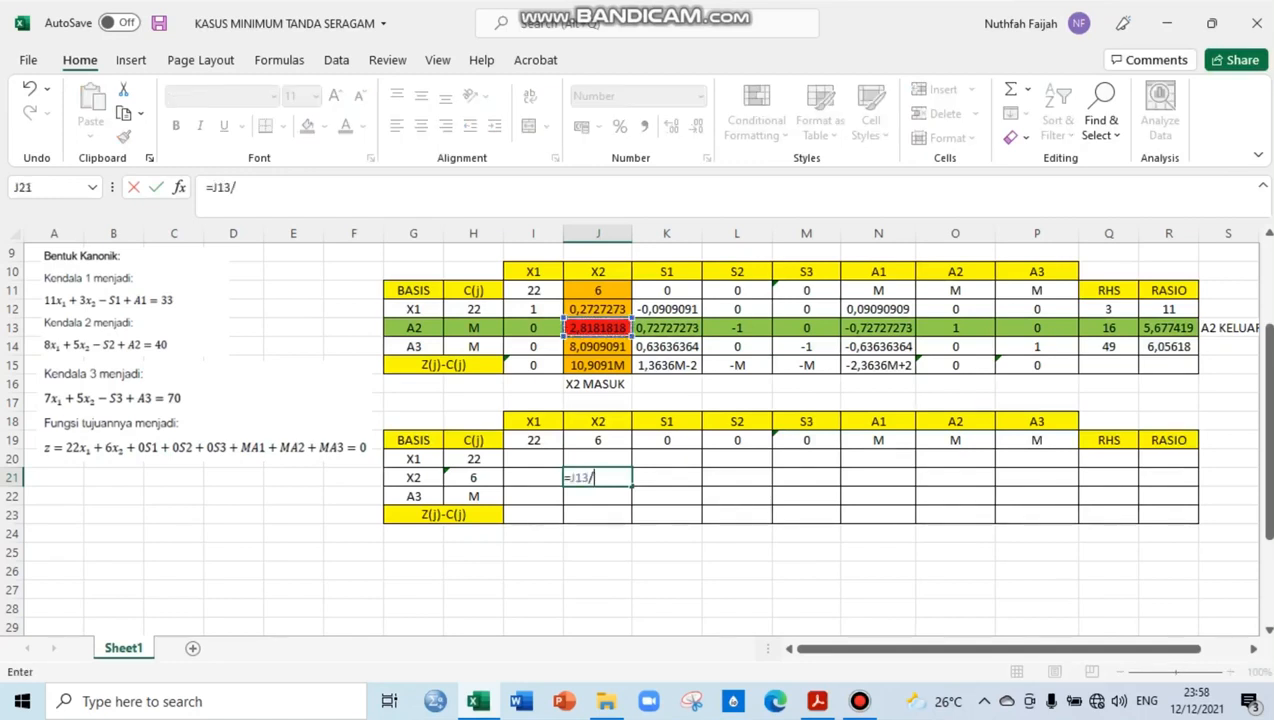
click(597, 328)
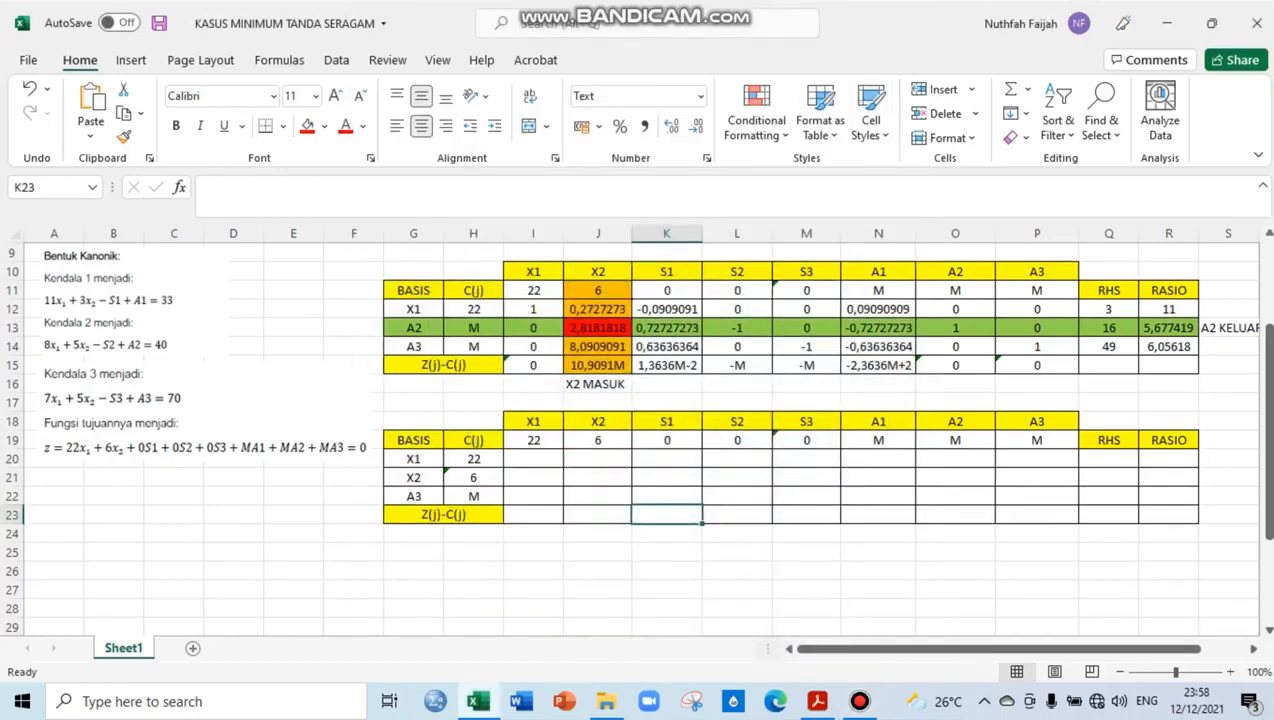
Calculate the X2 row's X2 coefficient in J21 with the formula =J13/$J$13
click(597, 478)
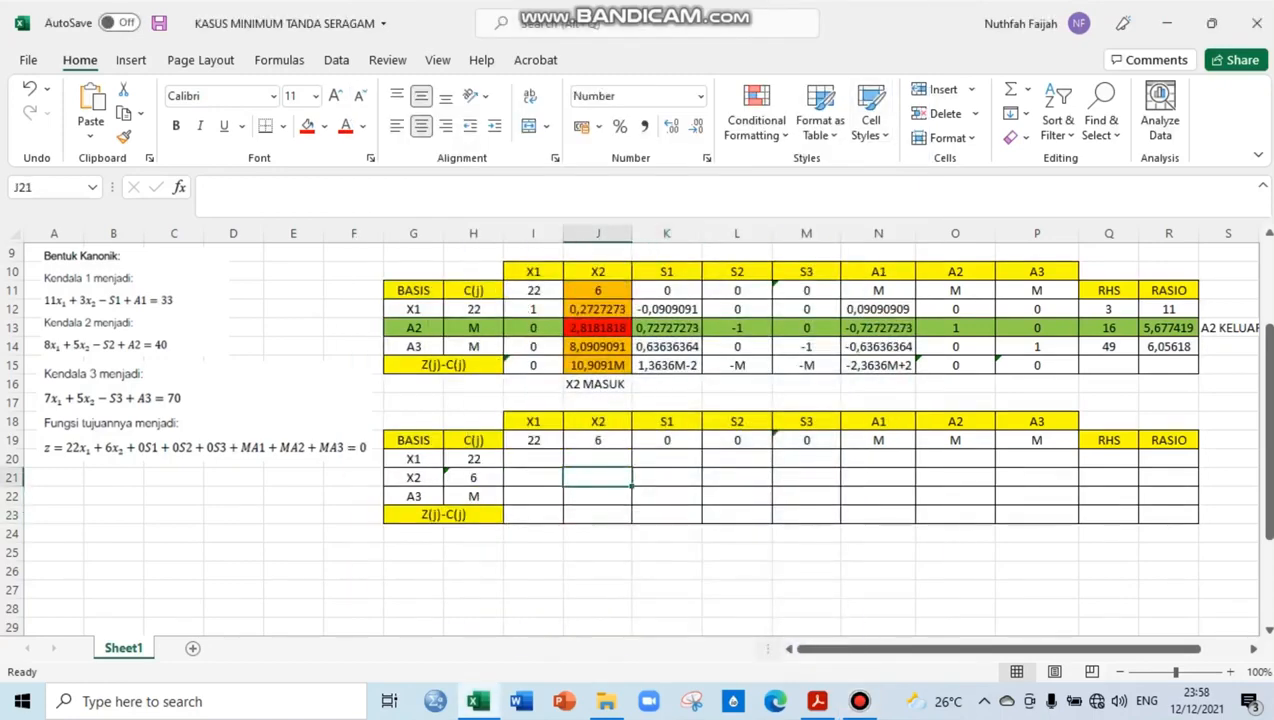
text(=)
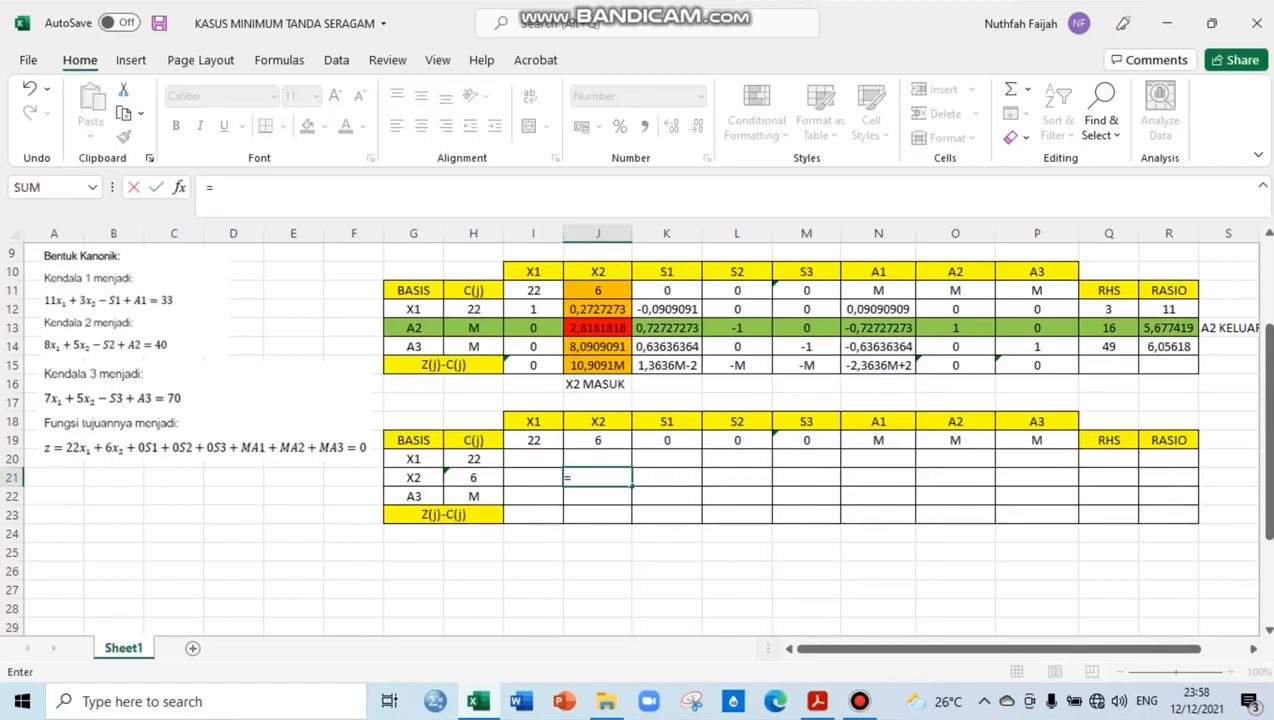
click(598, 328)
text(/)
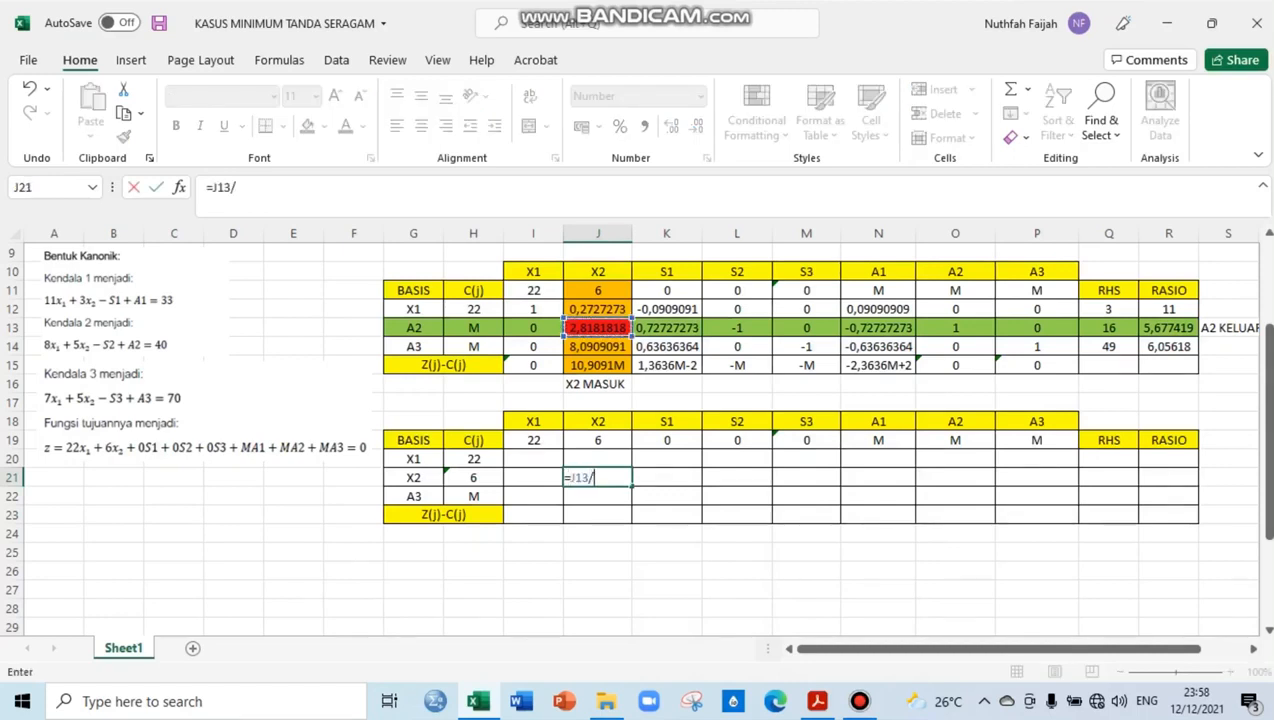
click(598, 328)
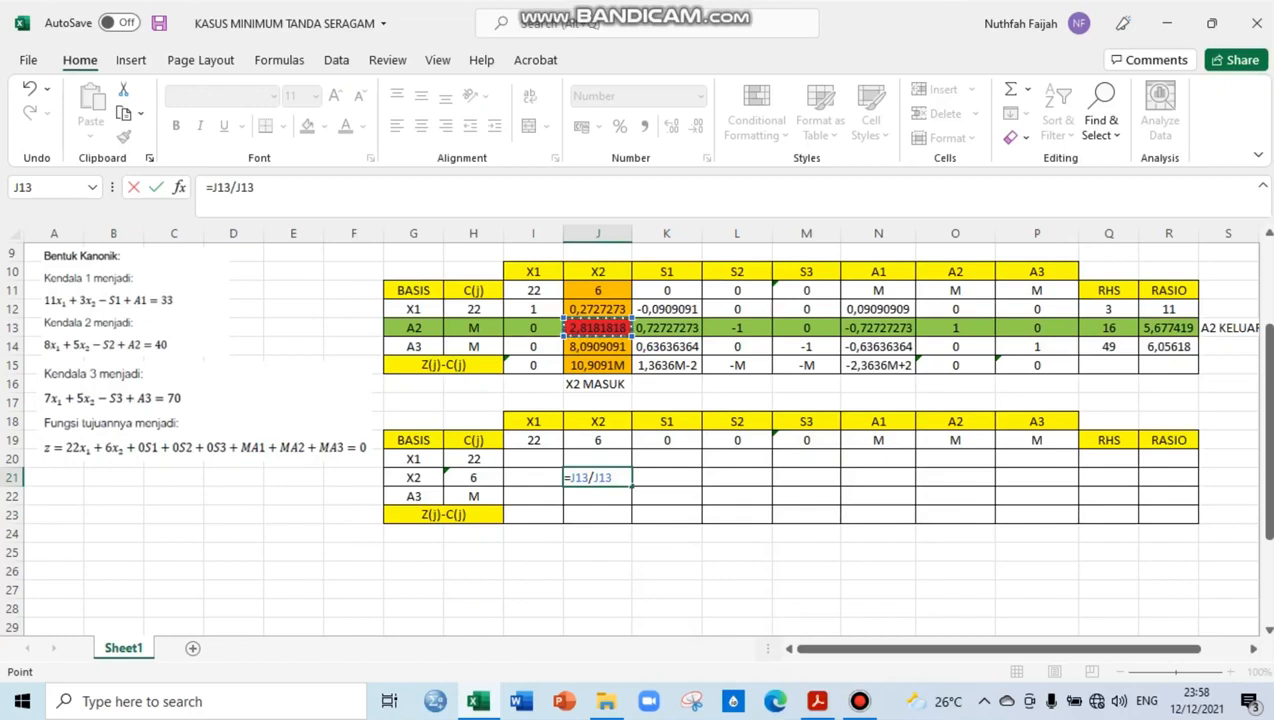
click(594, 477)
text($)
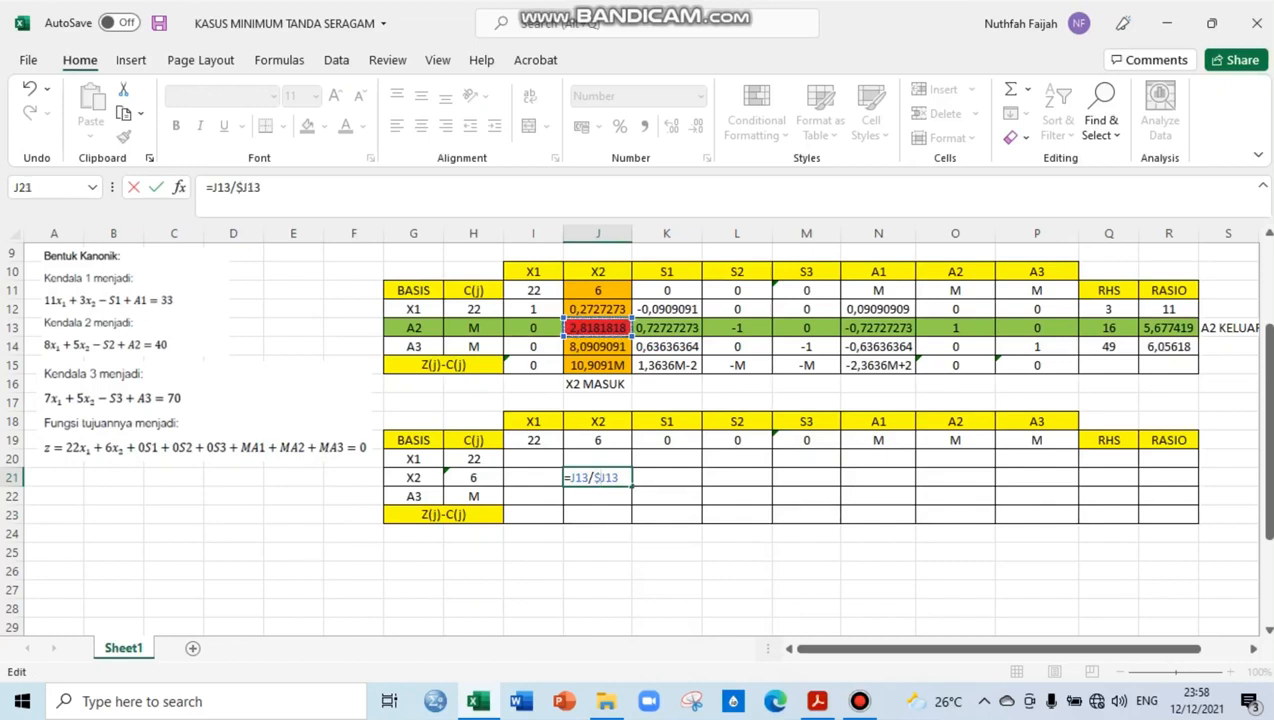
key(Right)
text($)
key(Return)
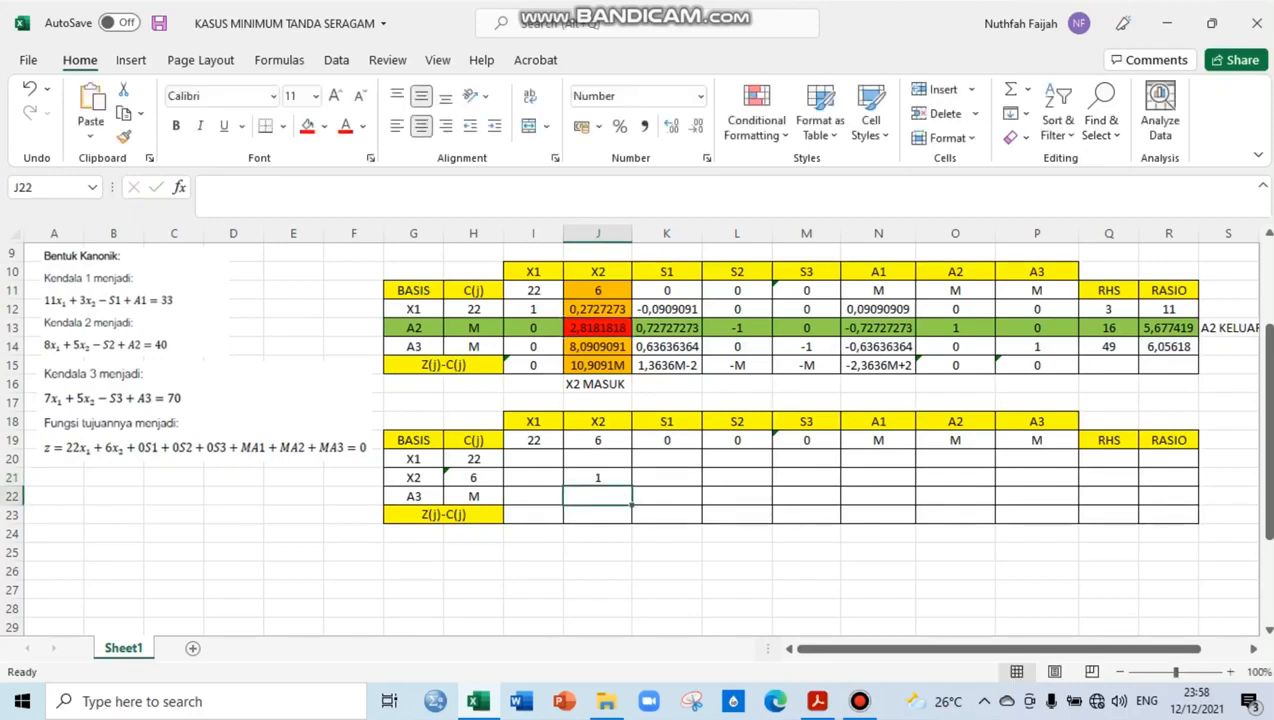
Copy the J21 formula across the third table's X2 row, through Q21 on one side and into I21 on the other
click(598, 478)
drag(631, 487, 1138, 487)
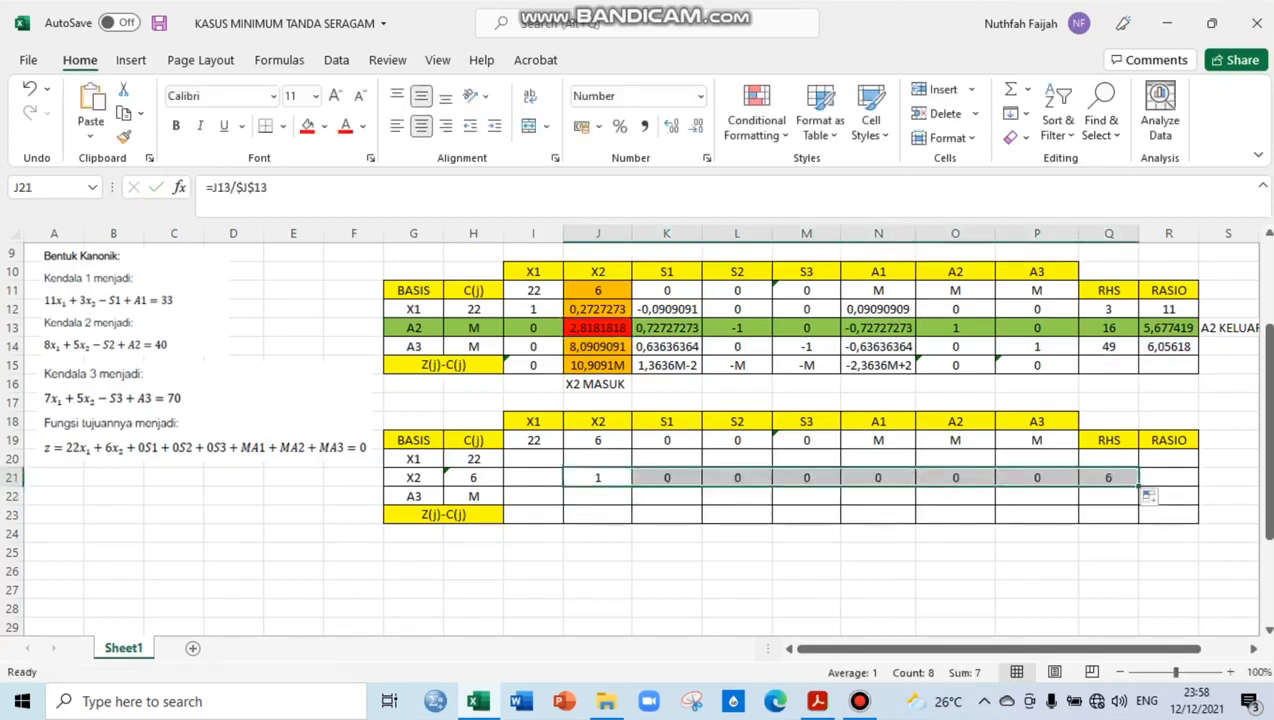
click(598, 478)
drag(565, 480, 550, 480)
key(ctrl+z)
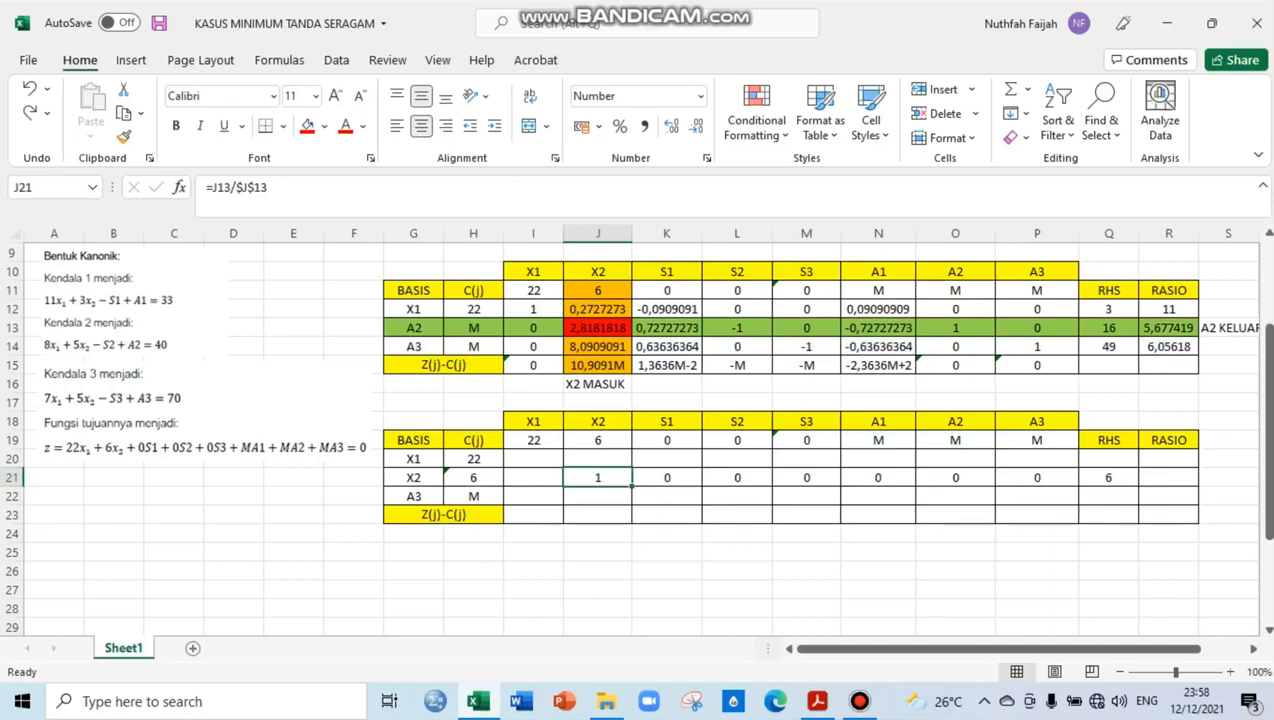
drag(631, 486, 540, 480)
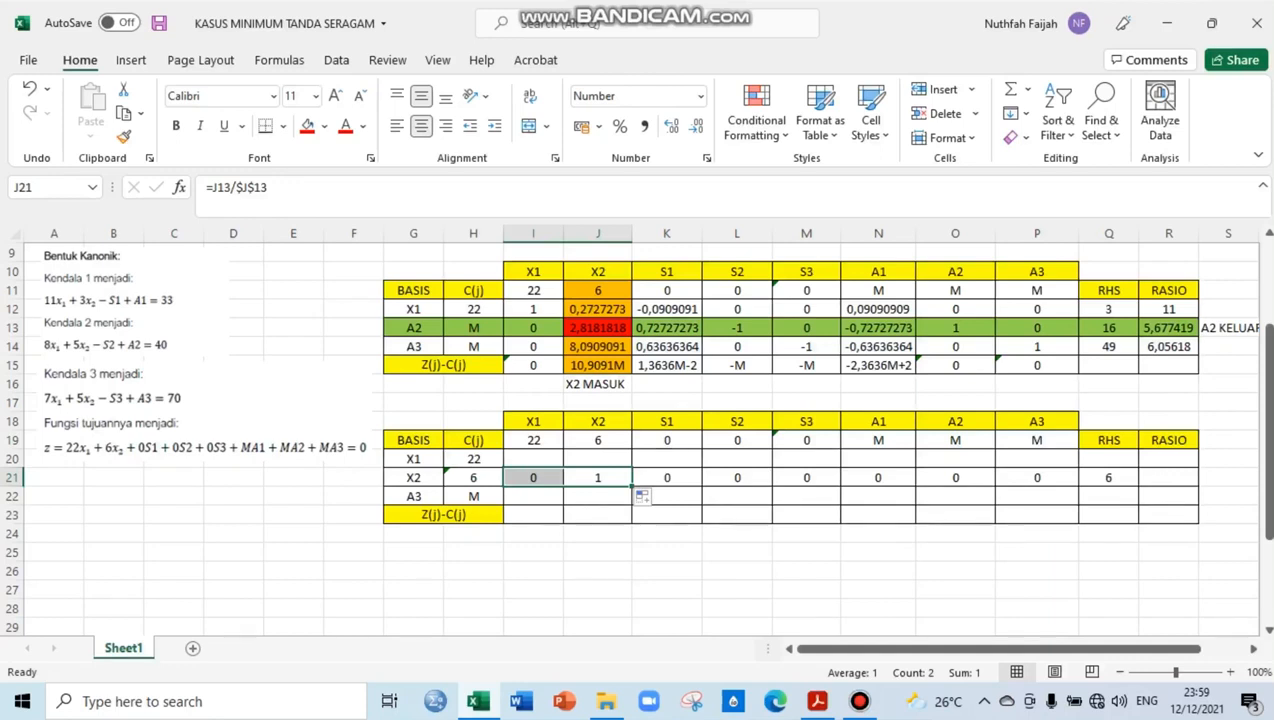
Format the third table's coefficient and RHS cells I20:Q22 to show three decimal places
click(598, 496)
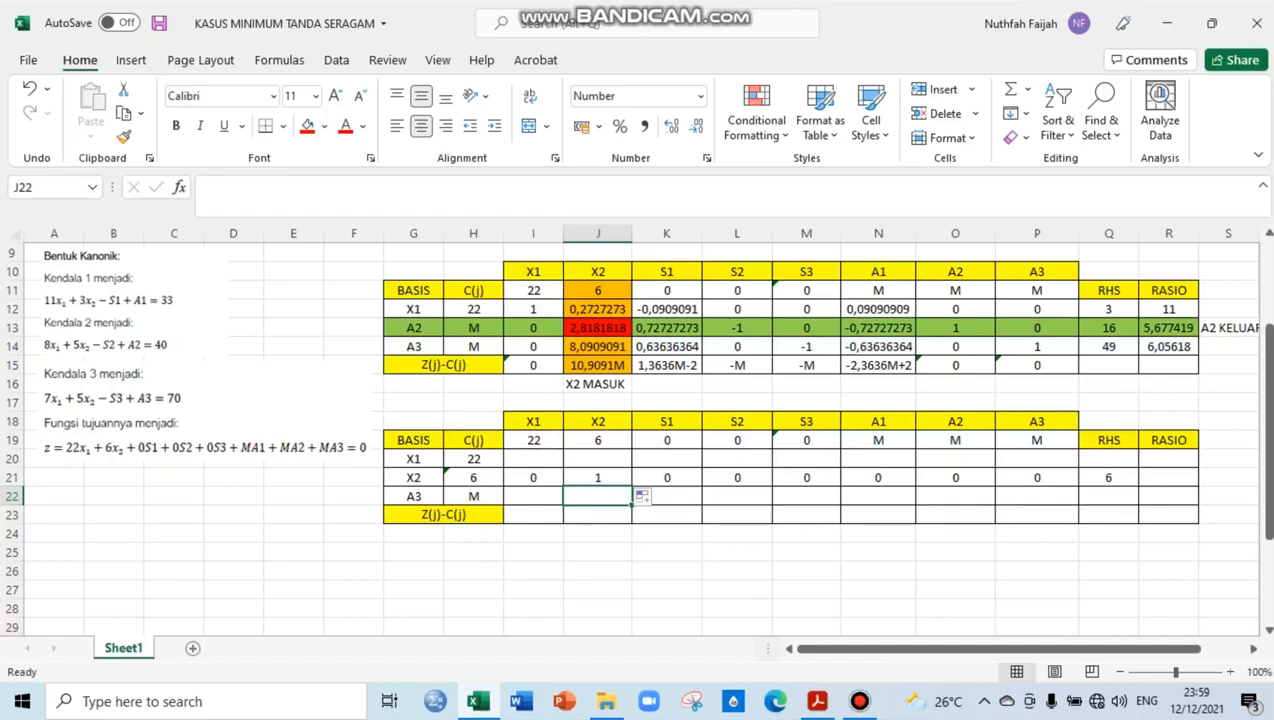
key(Up)
key(Up)
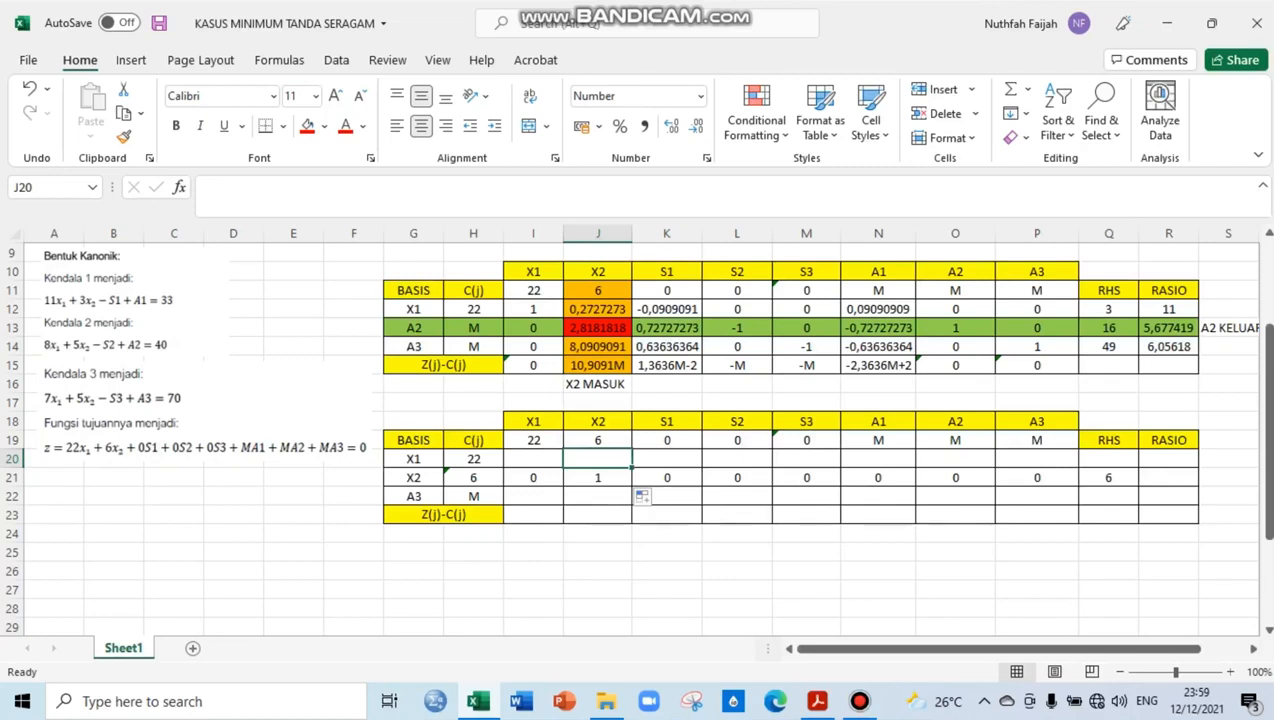
drag(533, 458, 1108, 496)
click(1108, 496)
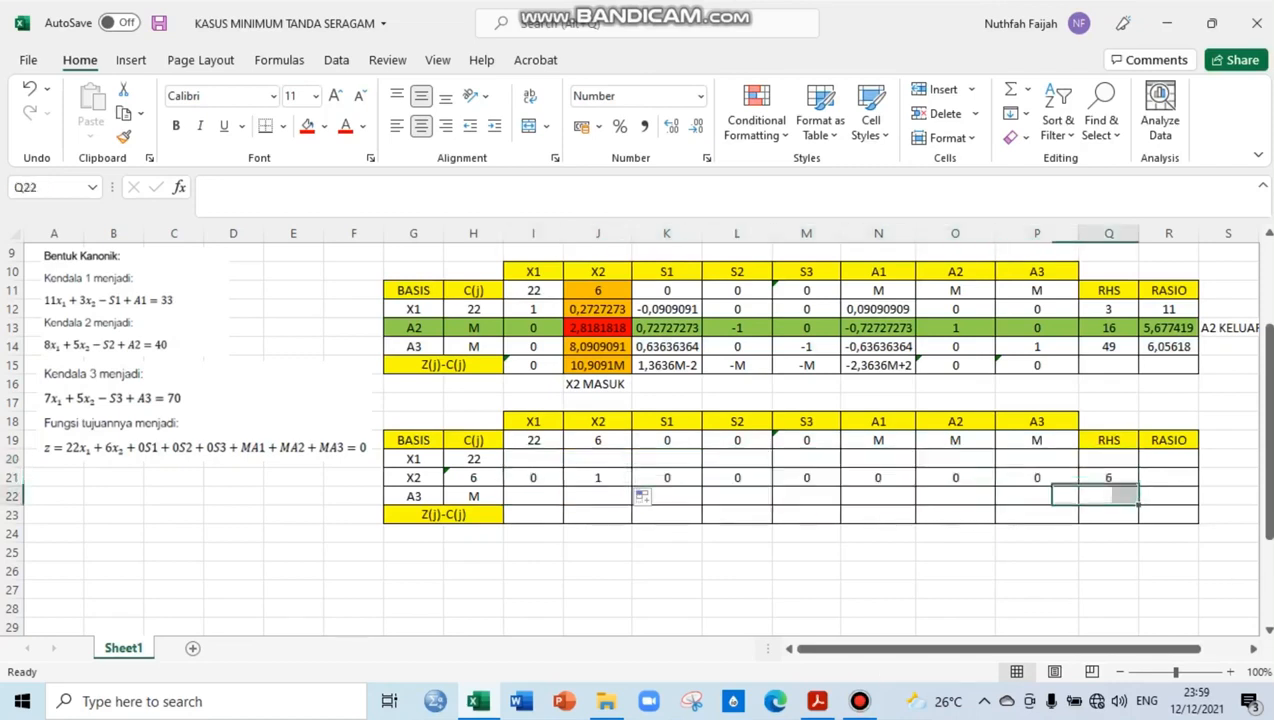
drag(533, 459, 1108, 496)
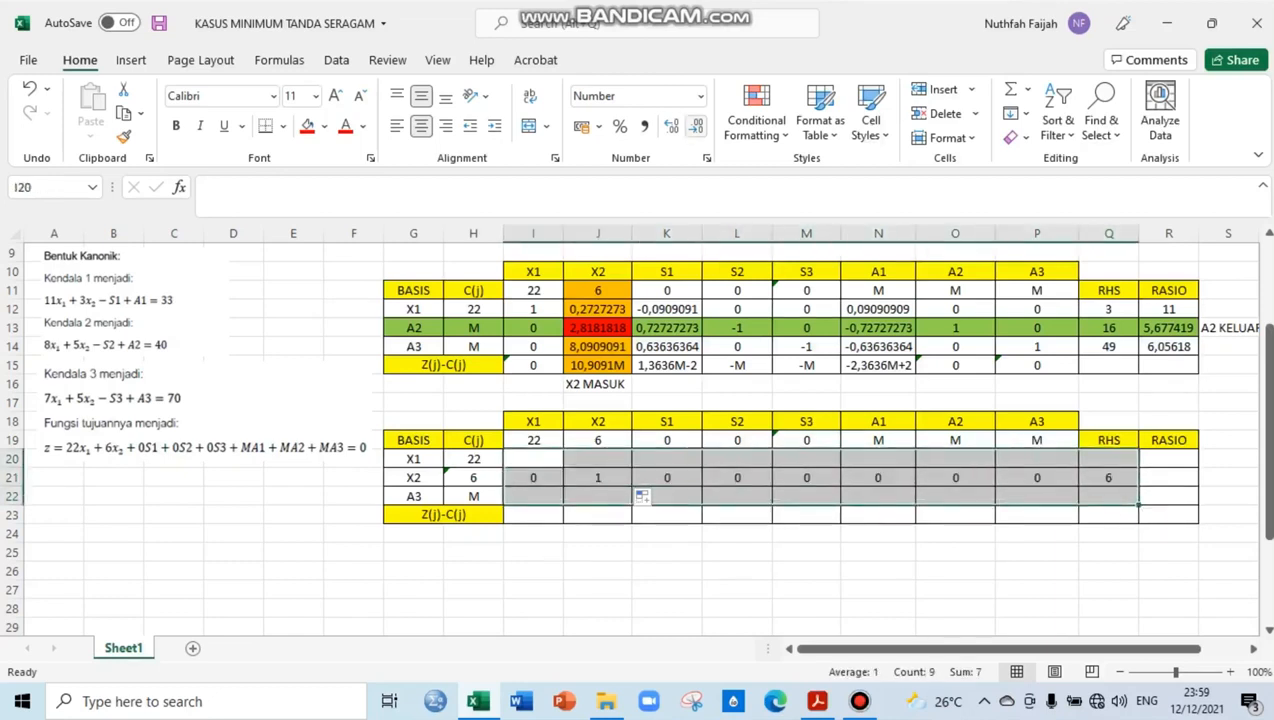
click(670, 125)
click(670, 125)
click(670, 125)
click(670, 125)
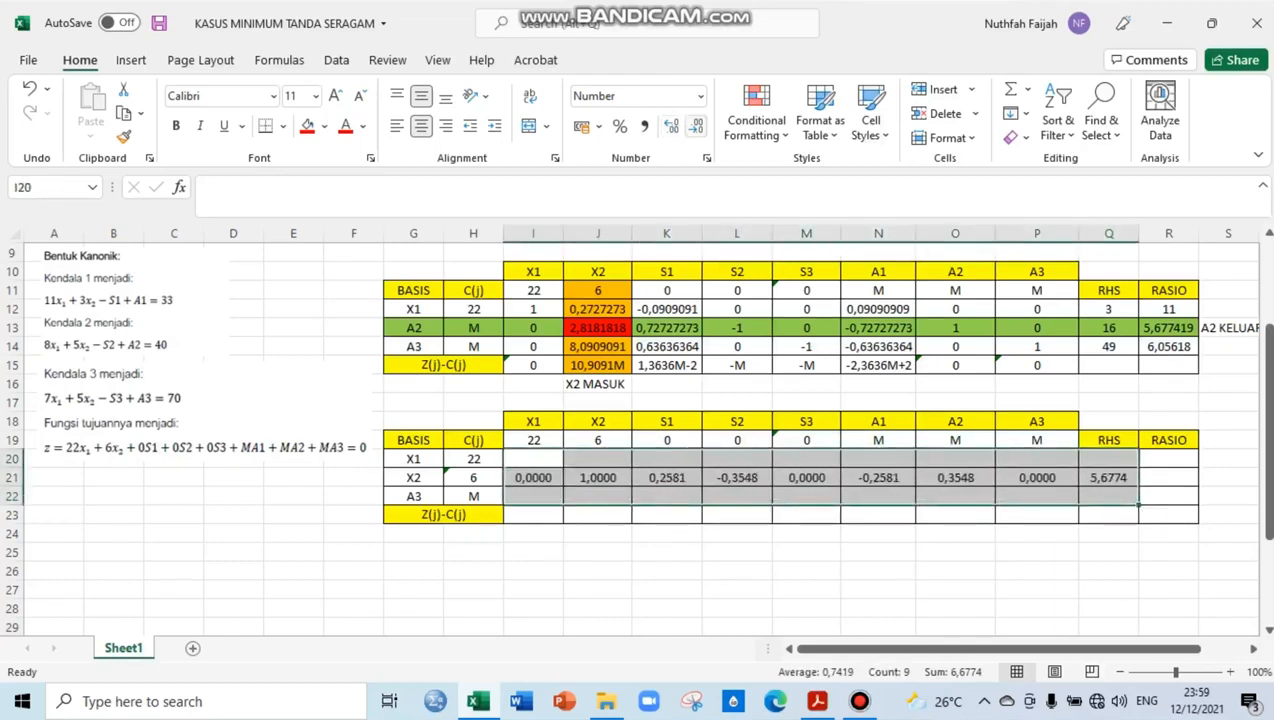
click(694, 125)
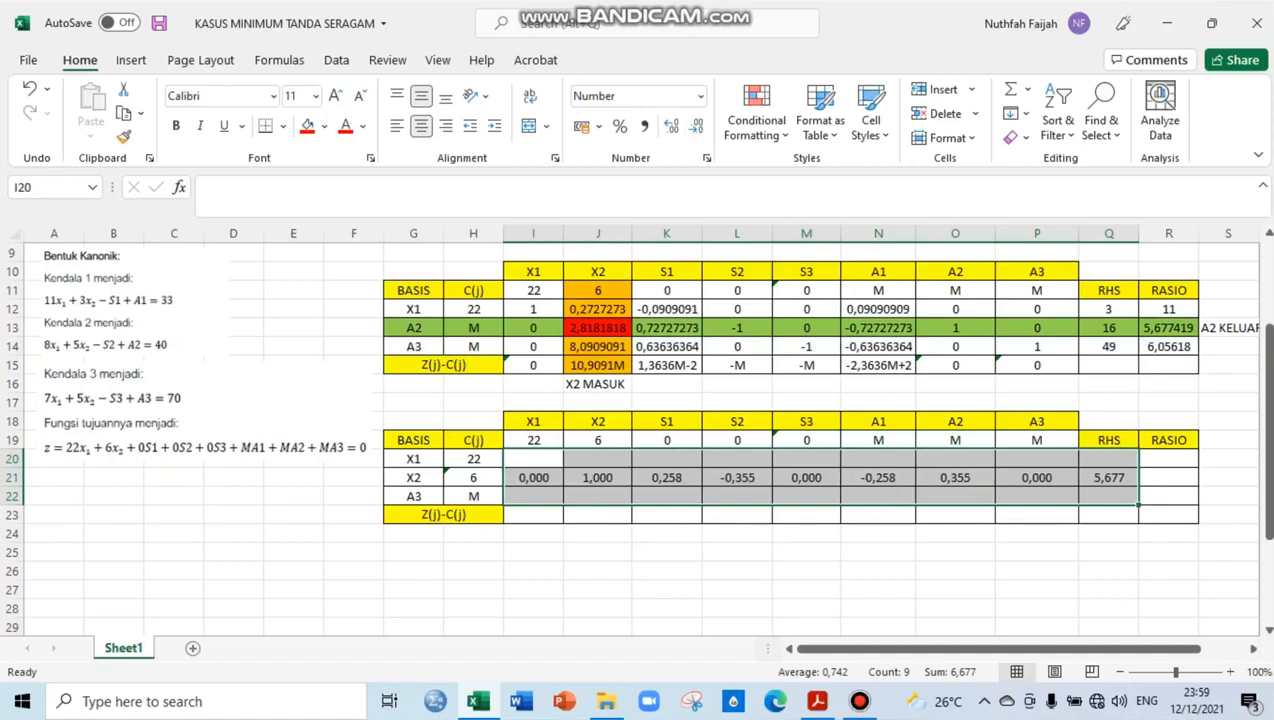
Calculate the X1 row's X2 coefficient in J20 with the formula =J12-($J$12*J21)
click(598, 459)
text(=)
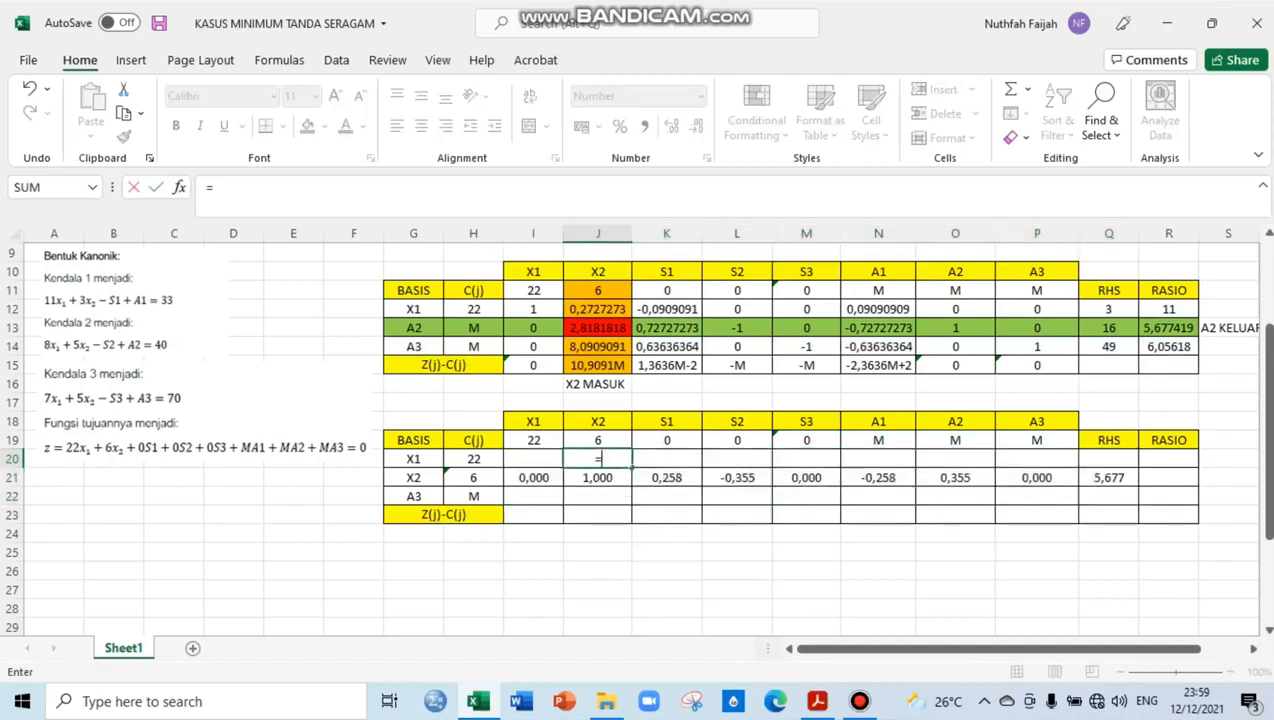
click(598, 309)
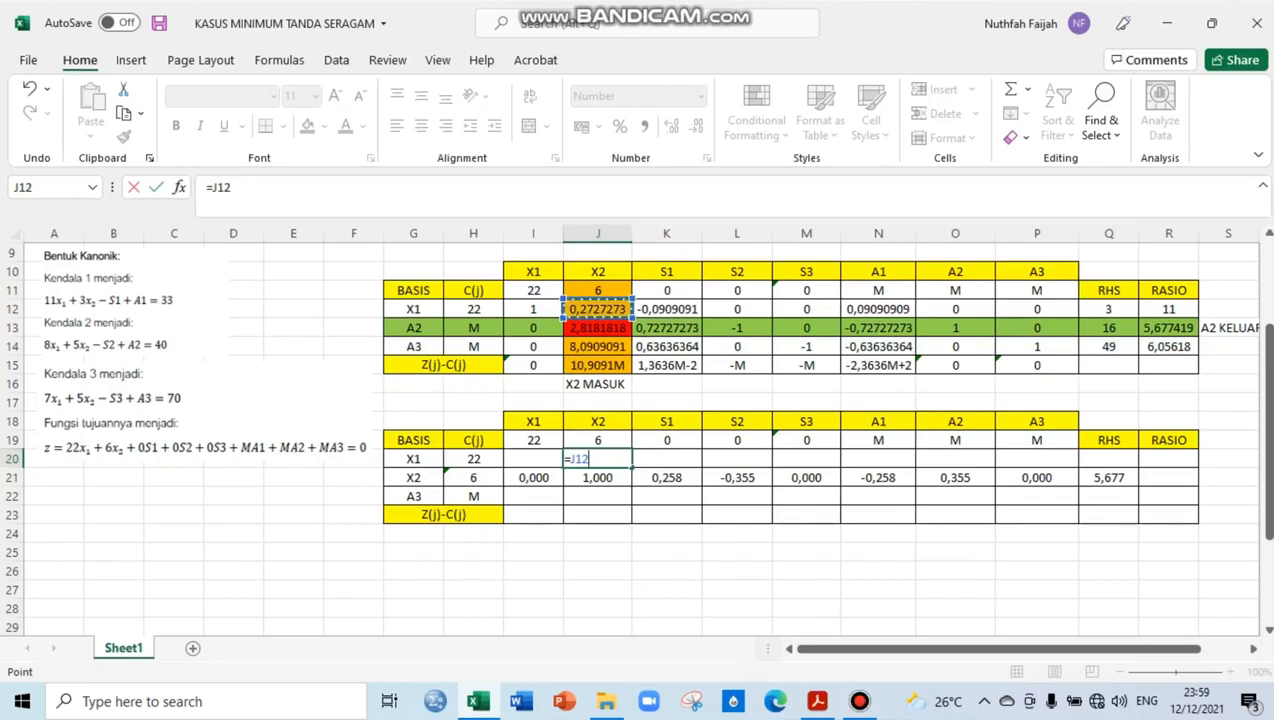
text(-()
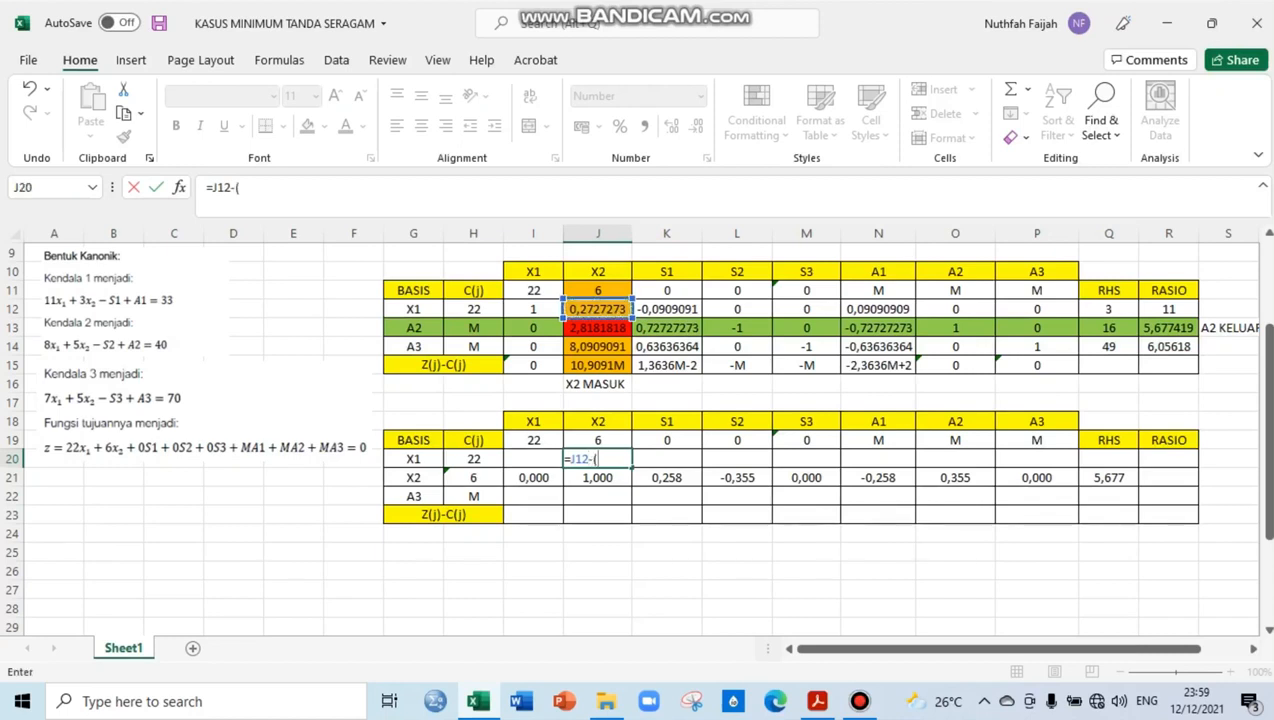
click(598, 309)
text(*)
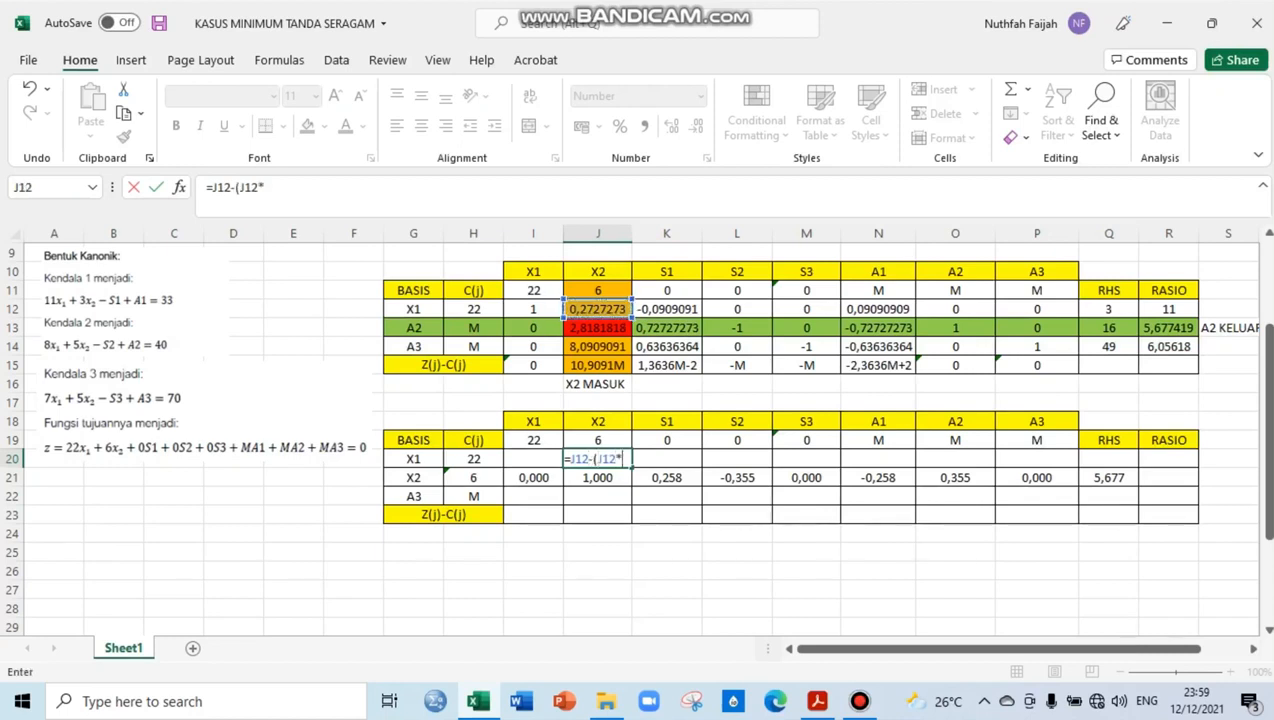
click(598, 478)
text())
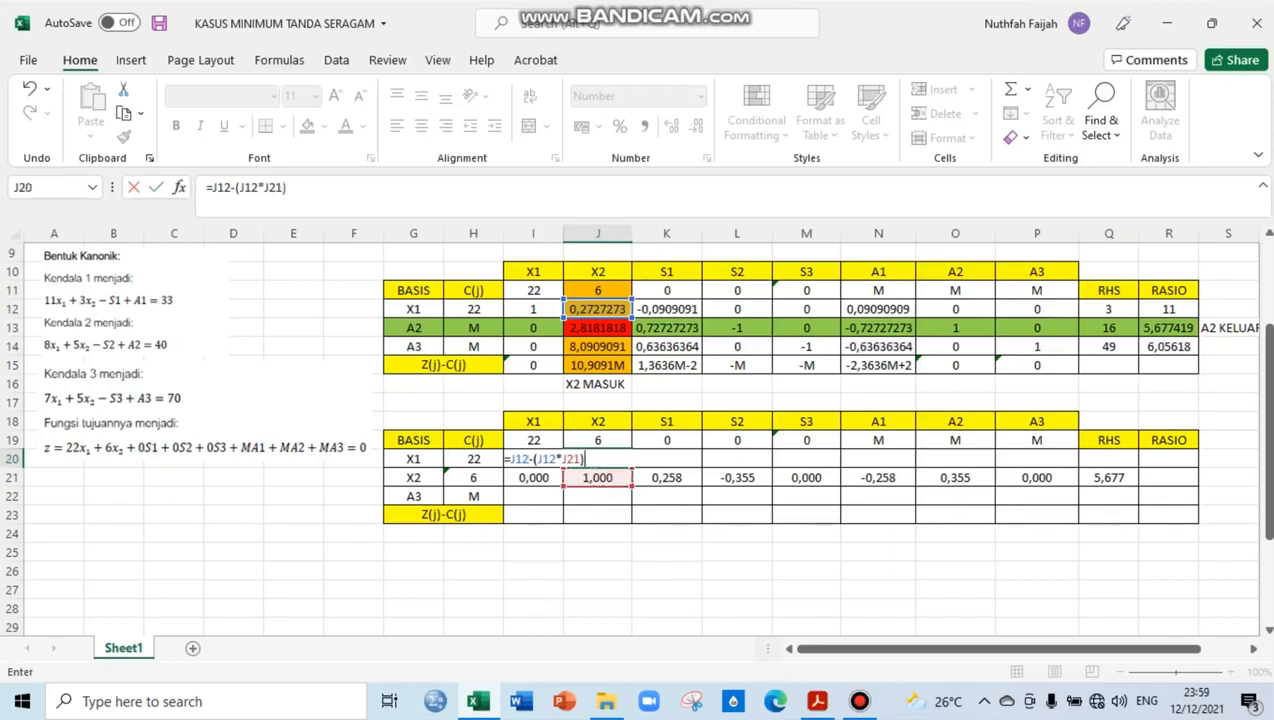
click(537, 459)
text(#)
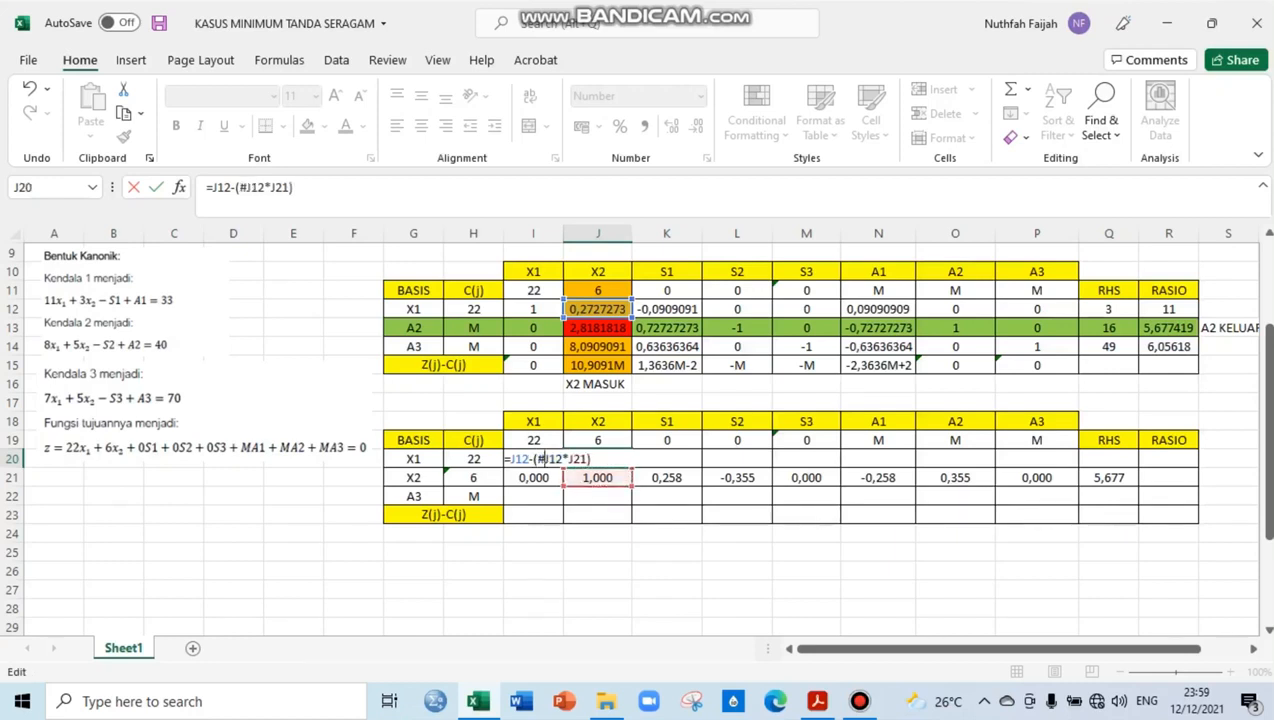
key(BackSpace)
text($)
click(549, 459)
text($)
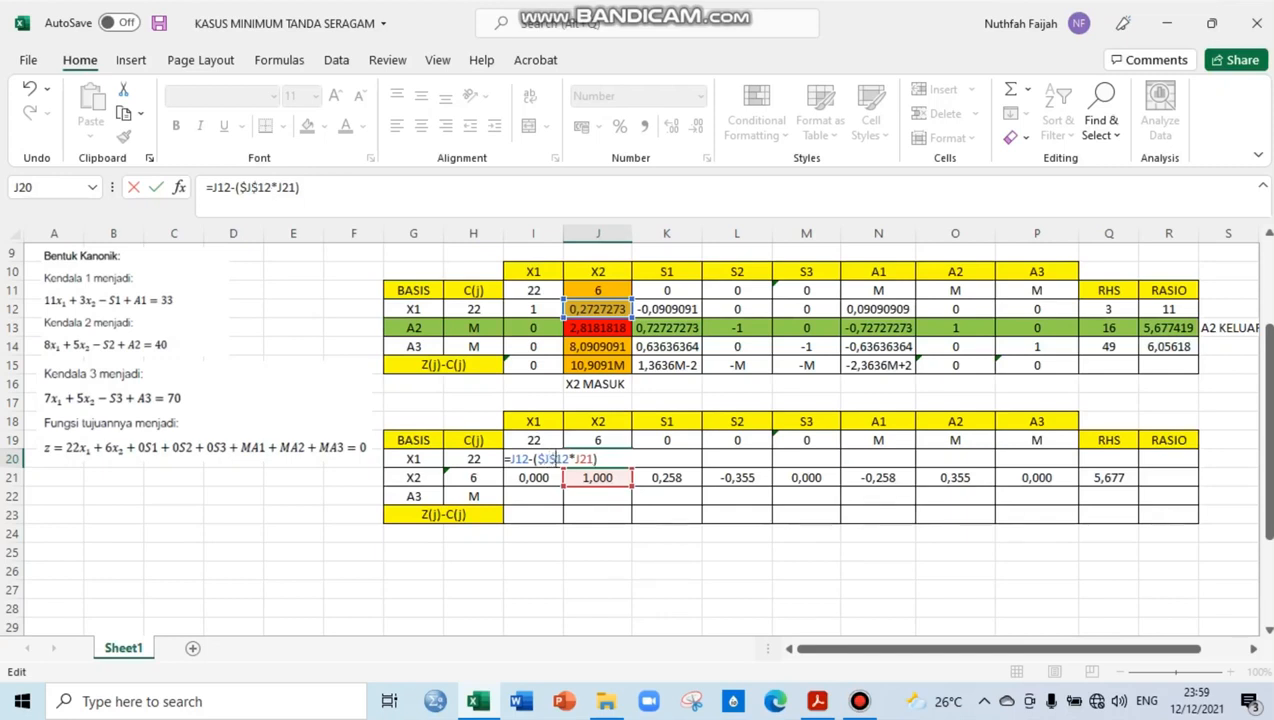
key(Return)
Copy the J20 formula across the third table's X1 row, through Q20 on one side and into I20 on the other
key(Up)
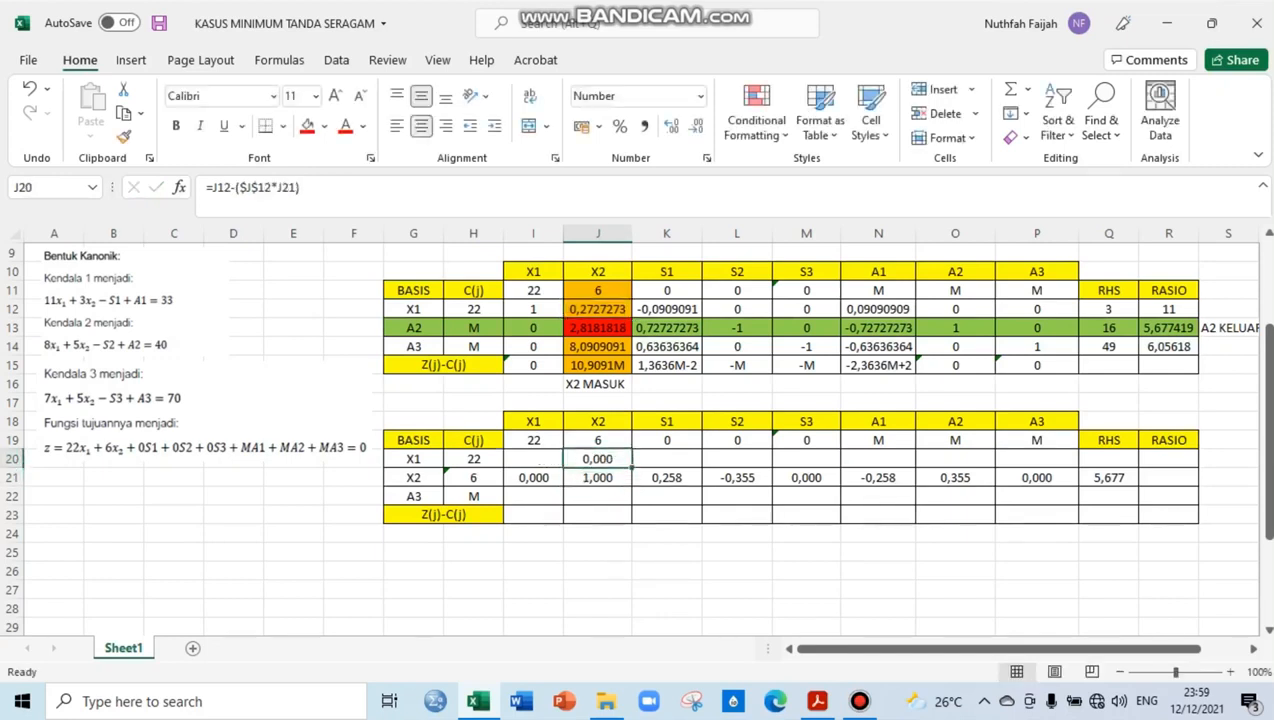
drag(632, 468, 1140, 468)
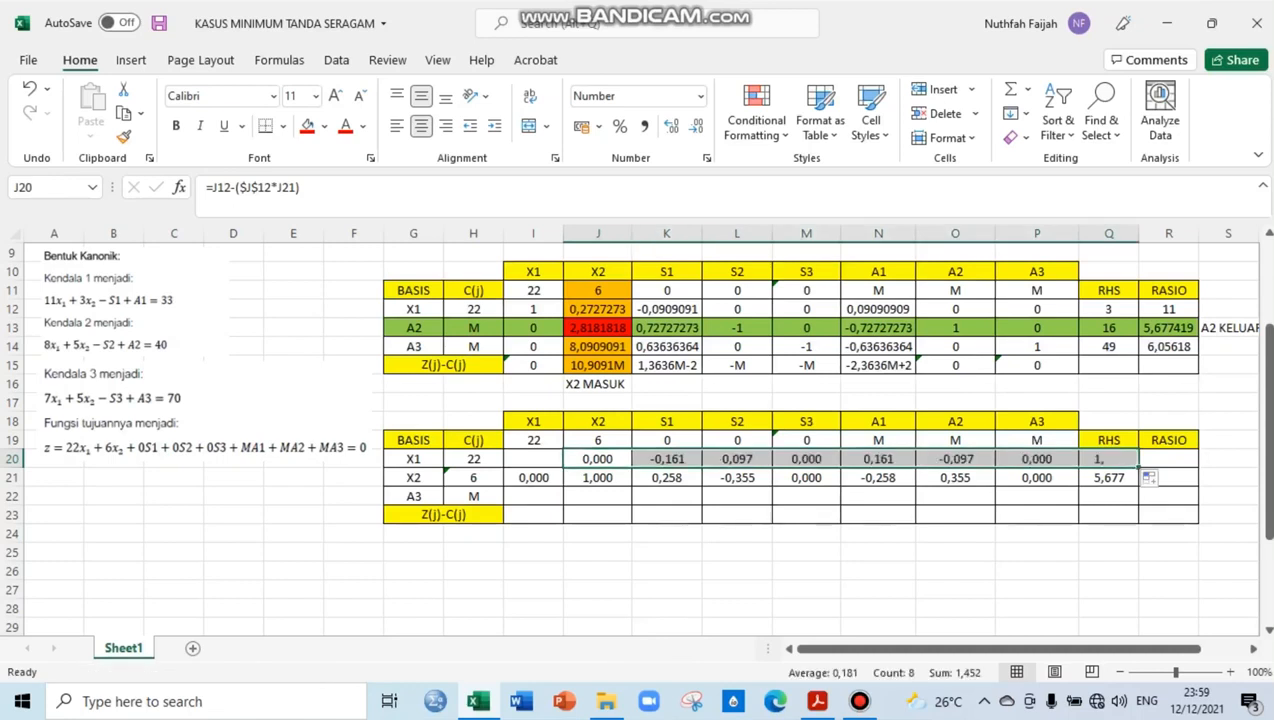
click(598, 459)
drag(632, 468, 535, 462)
Calculate the A3 row's X2 coefficient in J22 with the formula =J14-($J$14*J21)
click(598, 496)
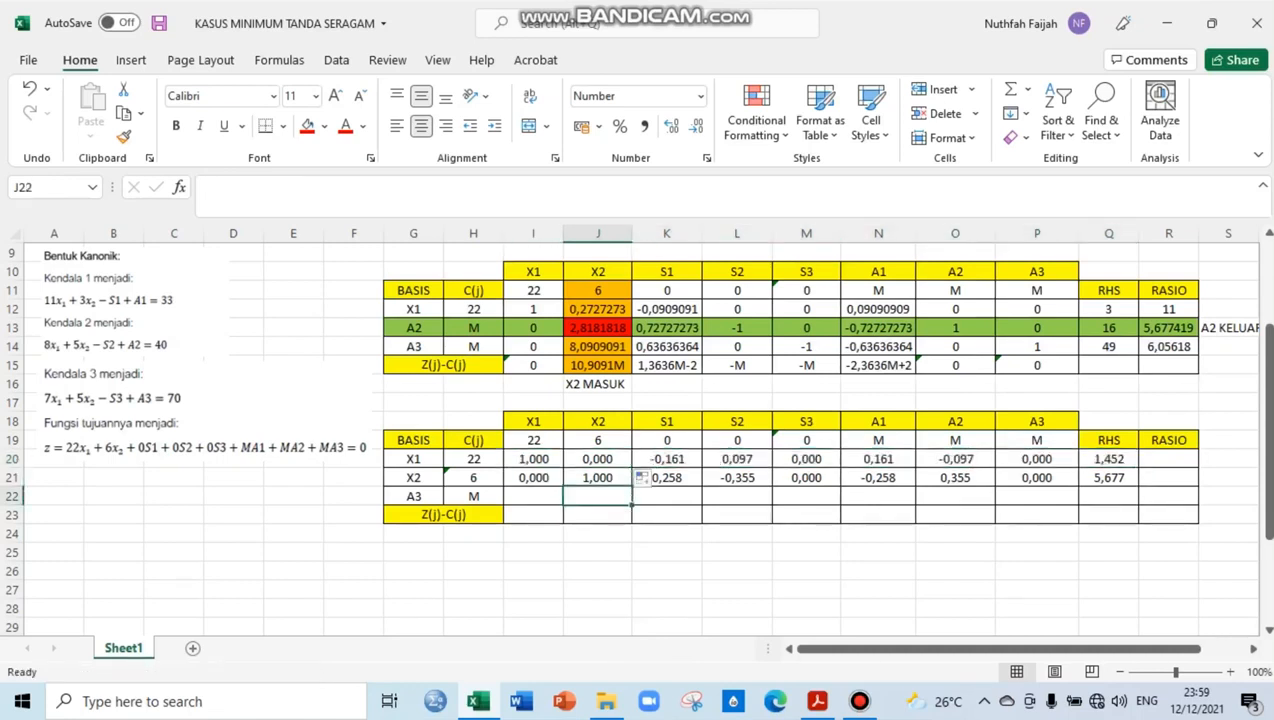
text(=)
click(598, 346)
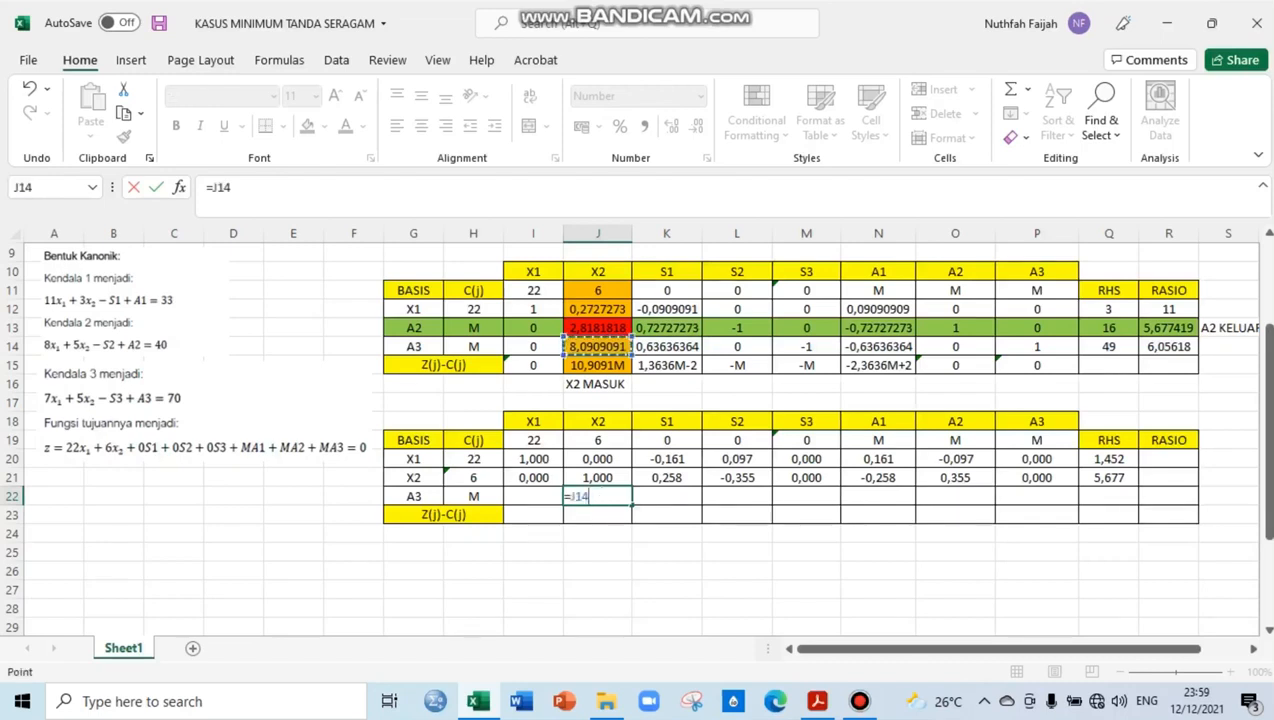
text(-()
click(598, 346)
text(*)
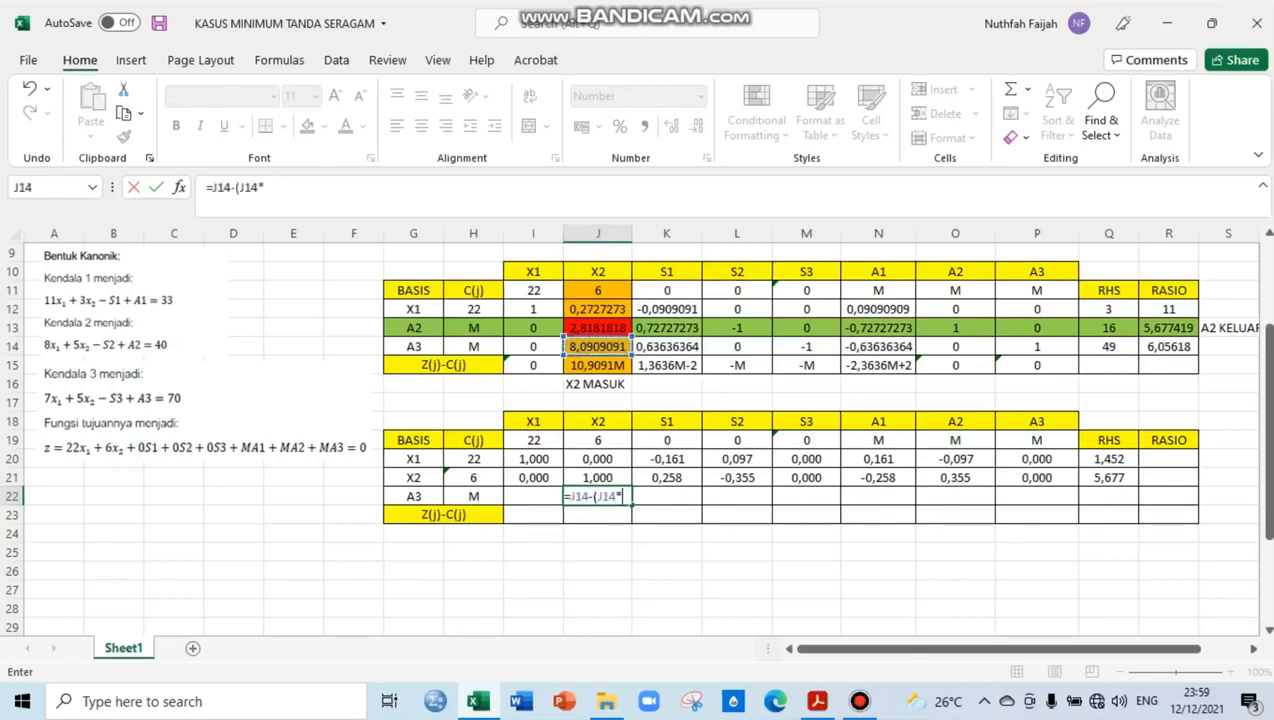
click(590, 478)
text())
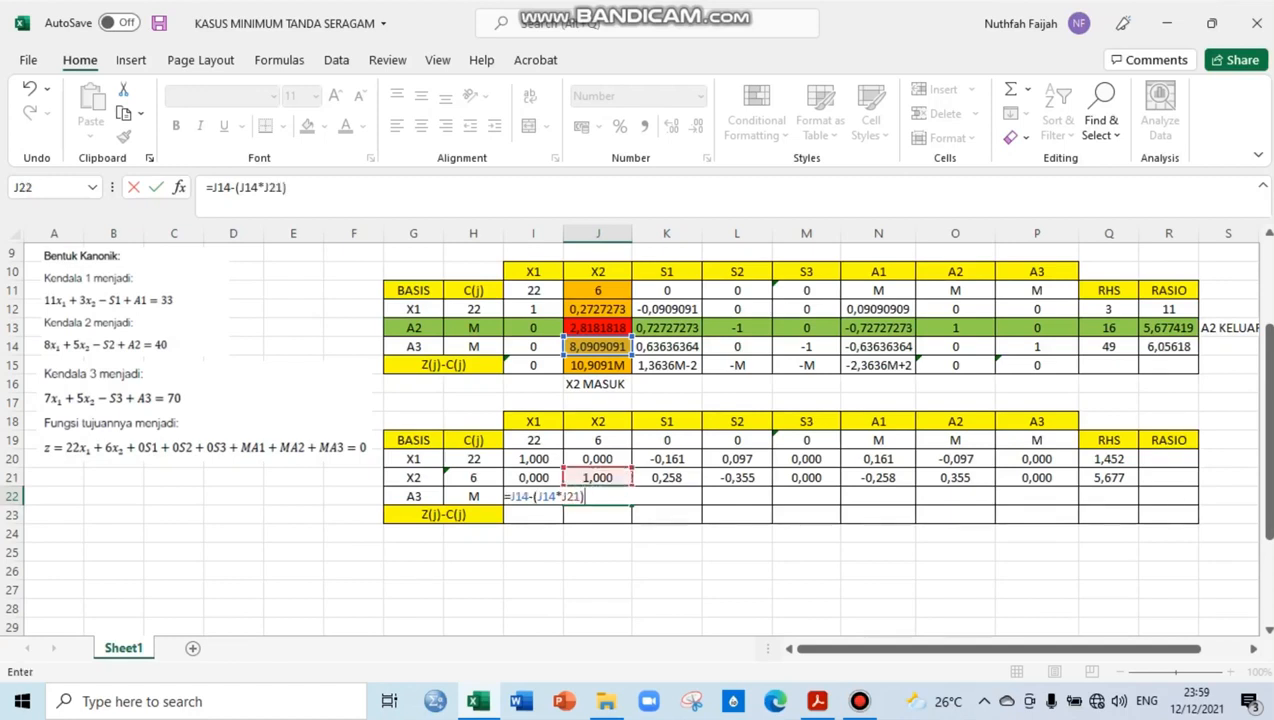
click(540, 496)
key(Right)
text($)
key(Left)
key(Left)
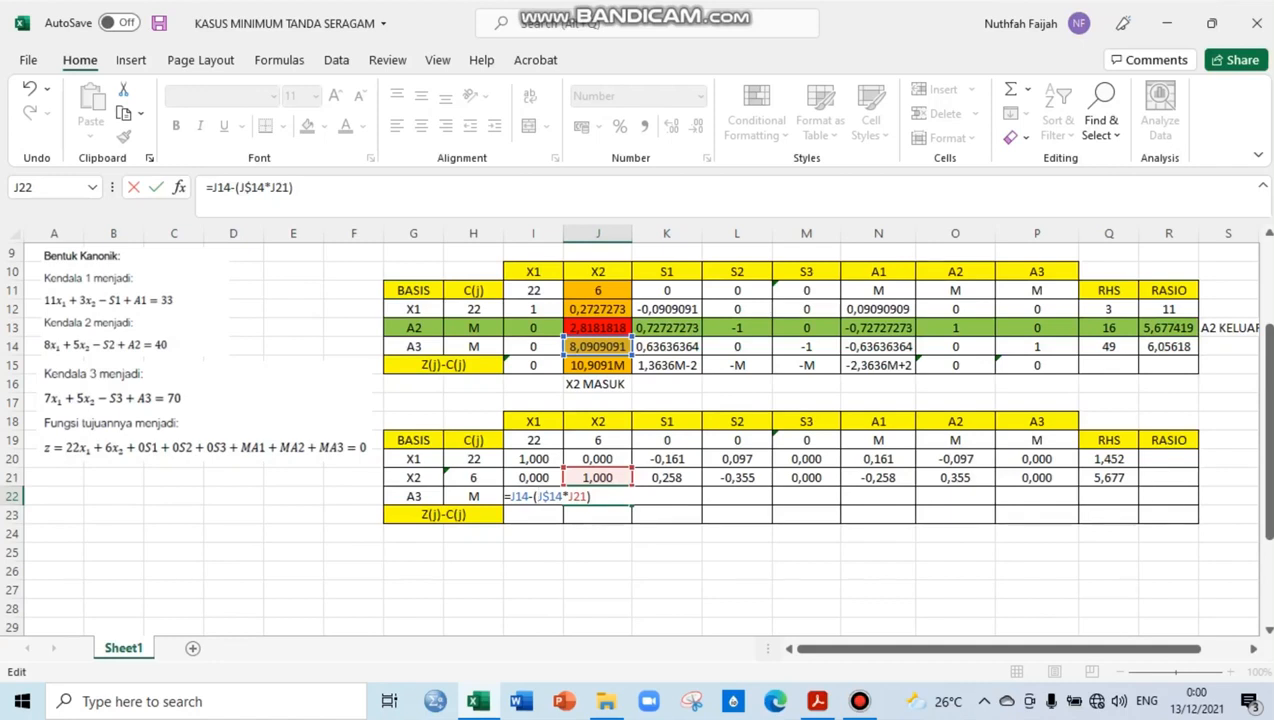
text($)
key(Return)
key(Up)
key(F2)
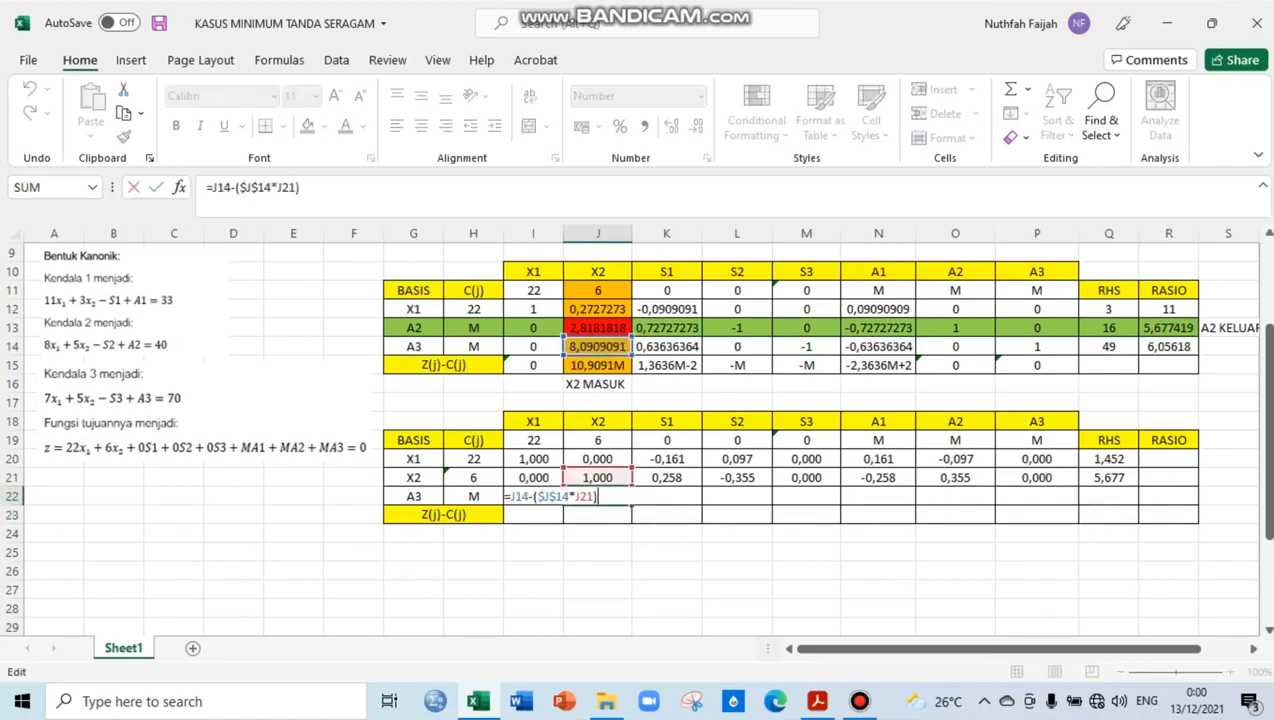
key(Escape)
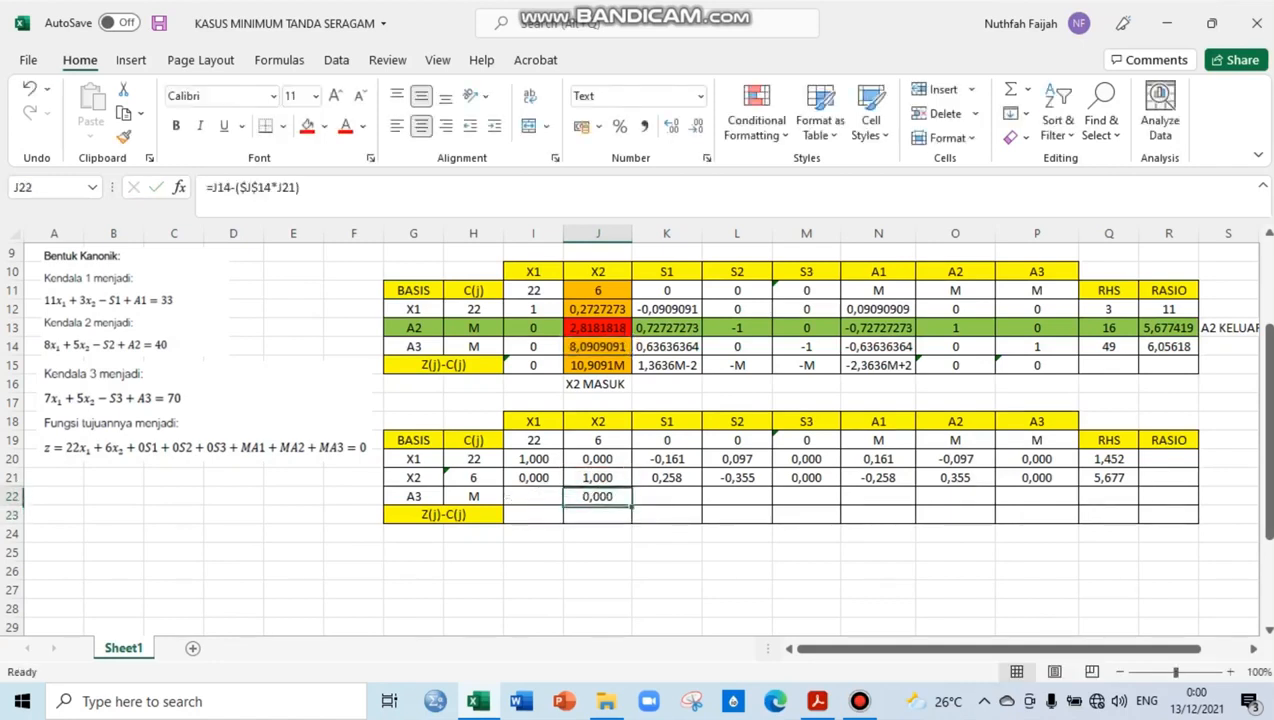
Copy the J22 formula across the third table's A3 row, through Q22 on one side and into I22 on the other
drag(631, 505, 1138, 500)
click(598, 497)
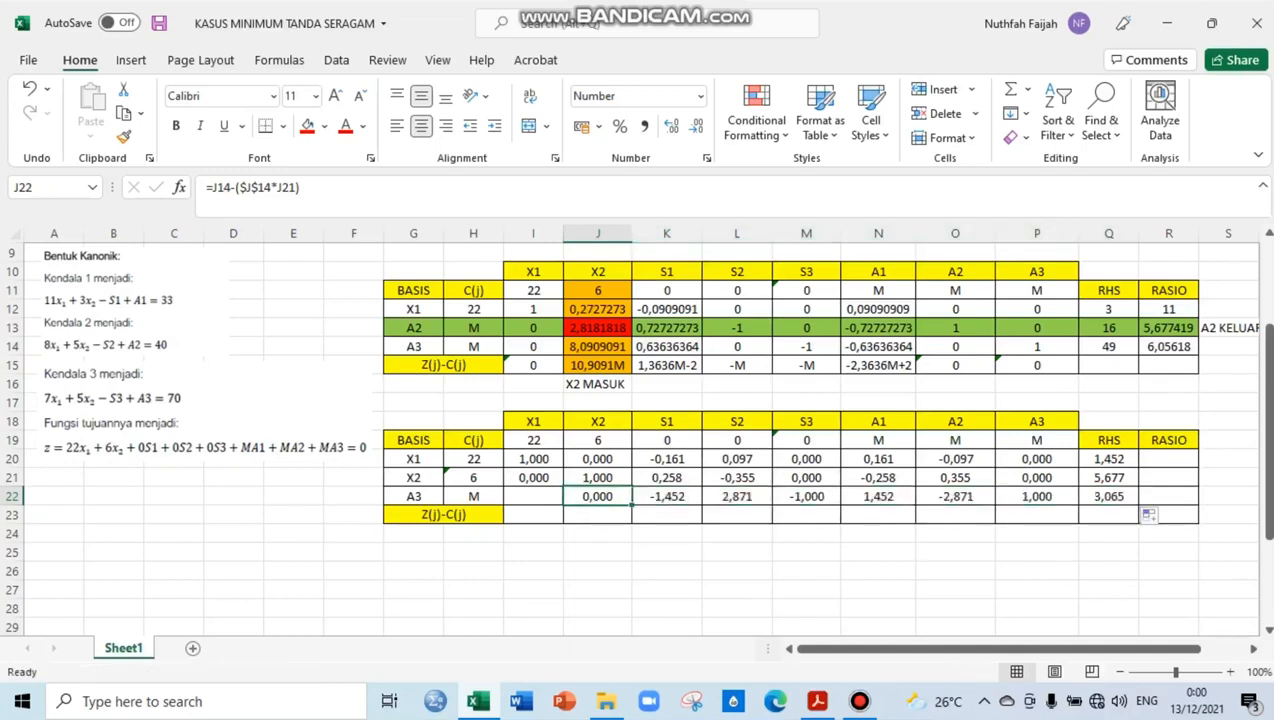
drag(631, 505, 598, 496)
click(598, 497)
Format the third table's X1 and X2 coefficients in I20:J22 as whole numbers without decimals
drag(534, 459, 598, 496)
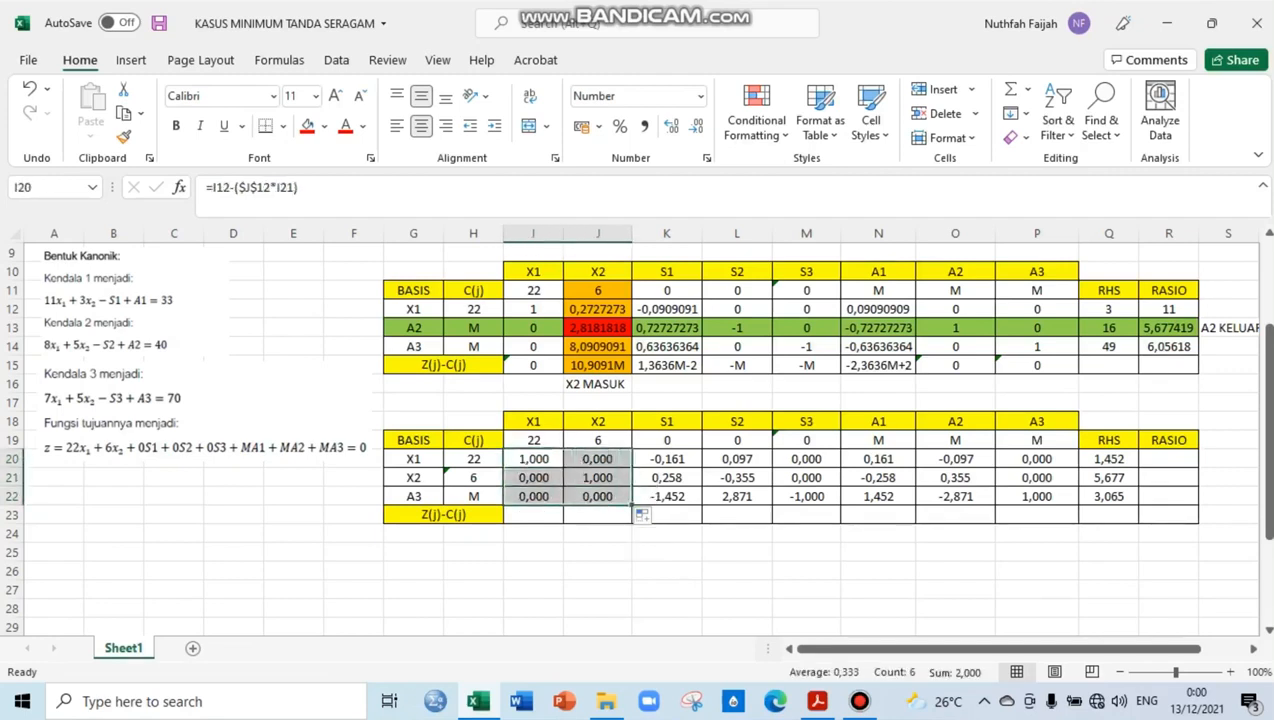
click(692, 126)
click(692, 126)
click(692, 126)
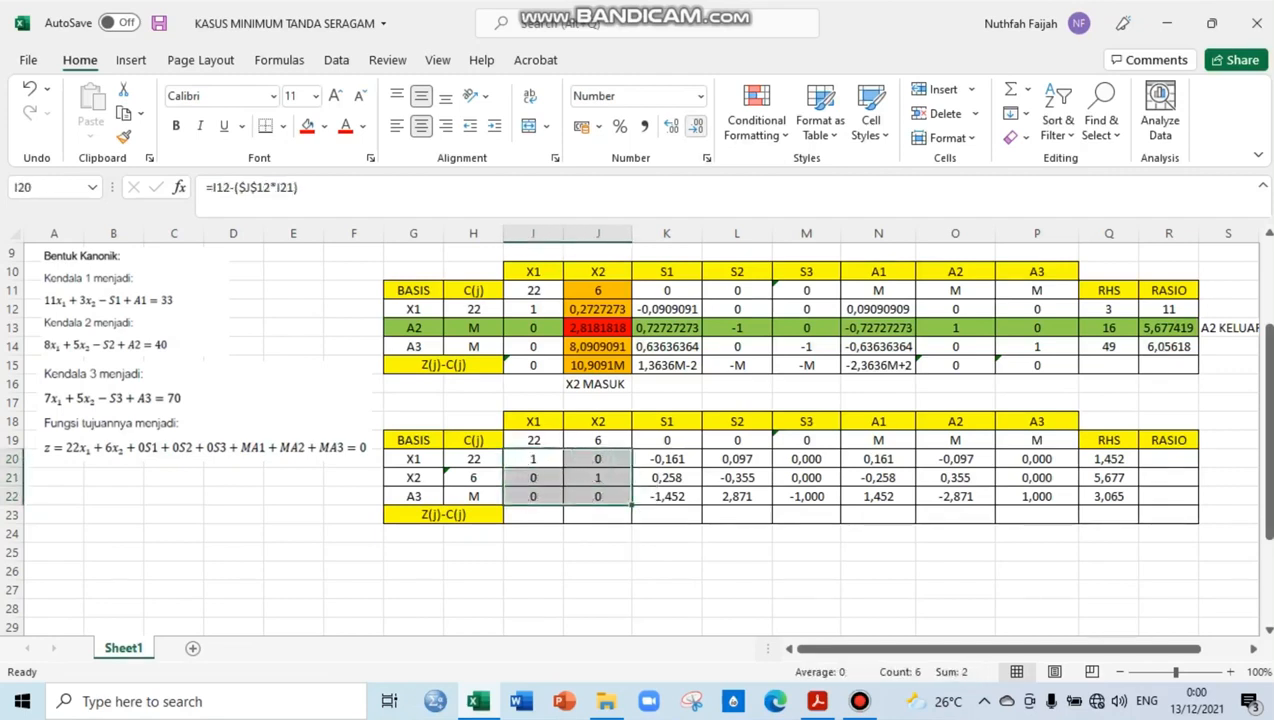
Remove the decimals from the third table's A3 column P20:P22 and S3 column M20:M22
drag(1037, 459, 1037, 496)
click(692, 126)
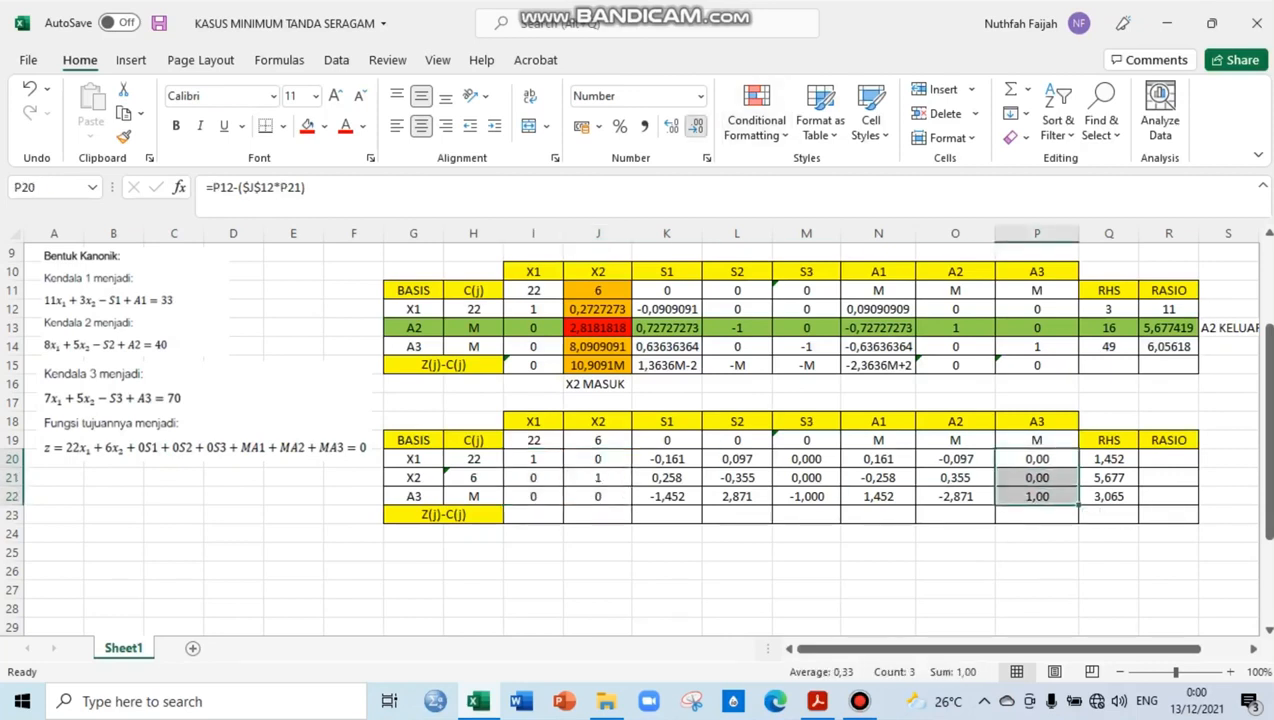
click(692, 126)
click(692, 126)
drag(806, 459, 806, 496)
click(695, 126)
click(695, 126)
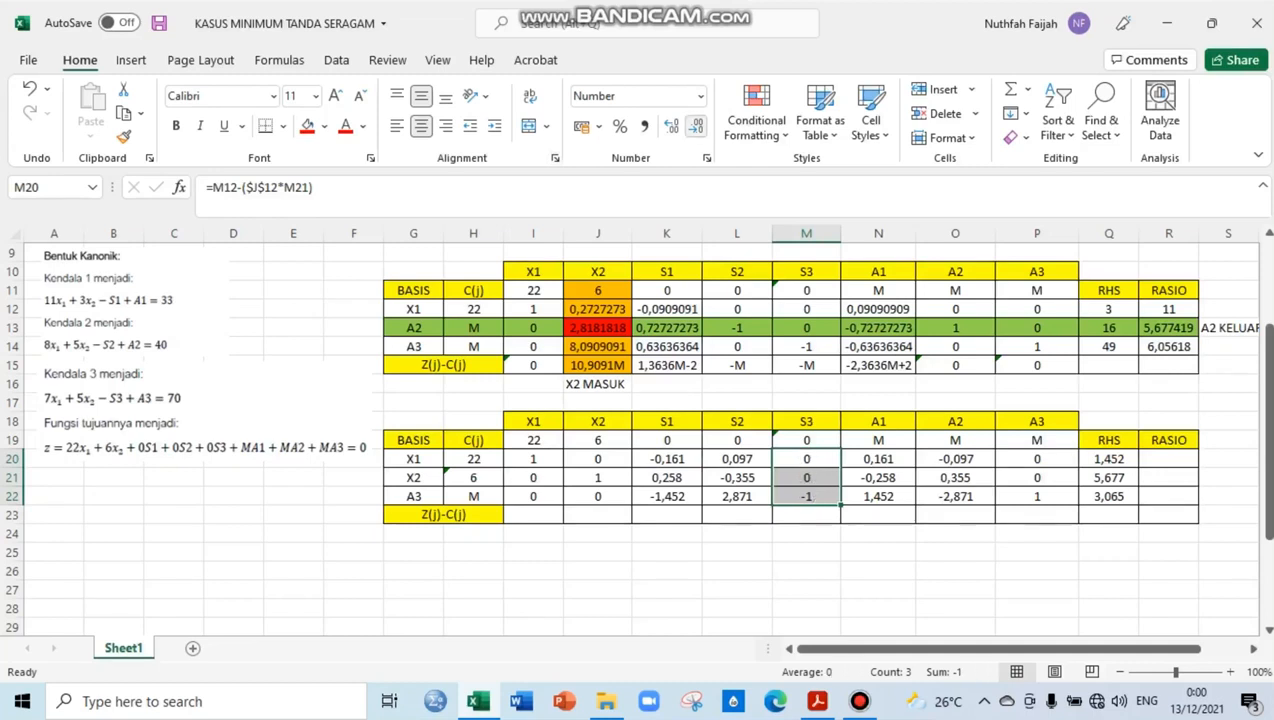
click(695, 126)
Enter 0 for both X1 and X2 in the third table's Z(j)-C(j) row, cells I23 and J23
click(533, 515)
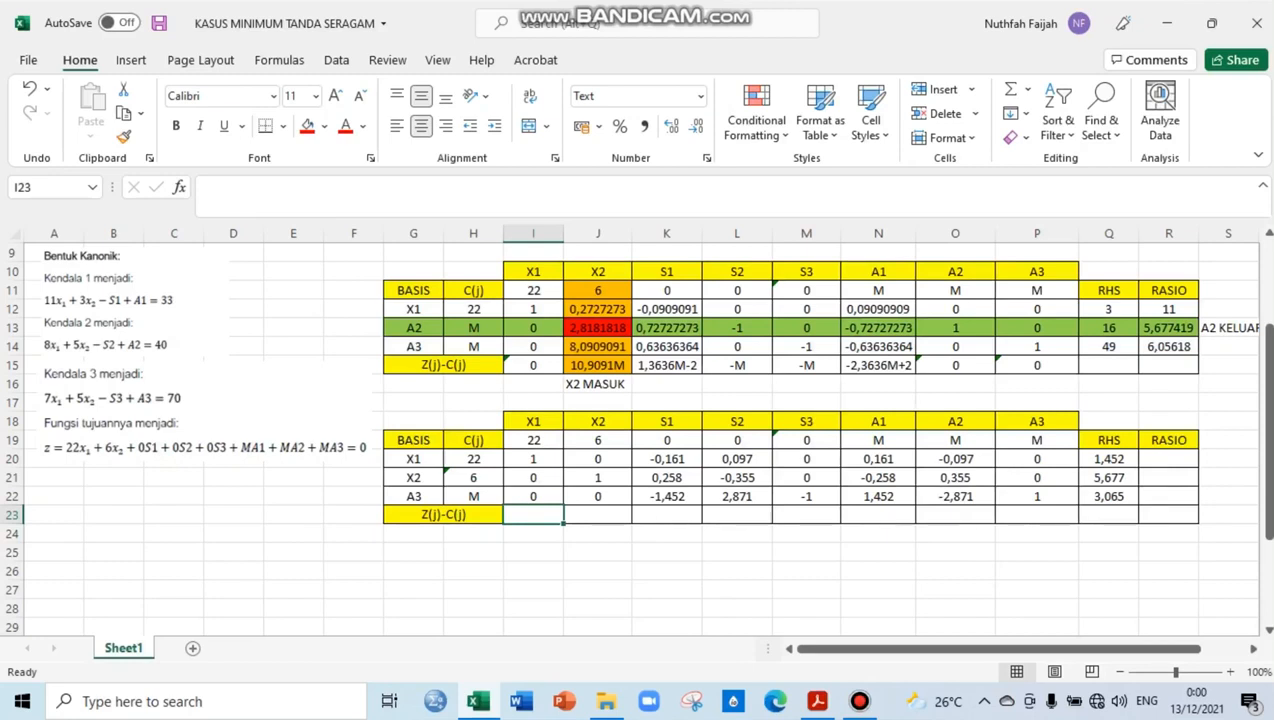
click(533, 440)
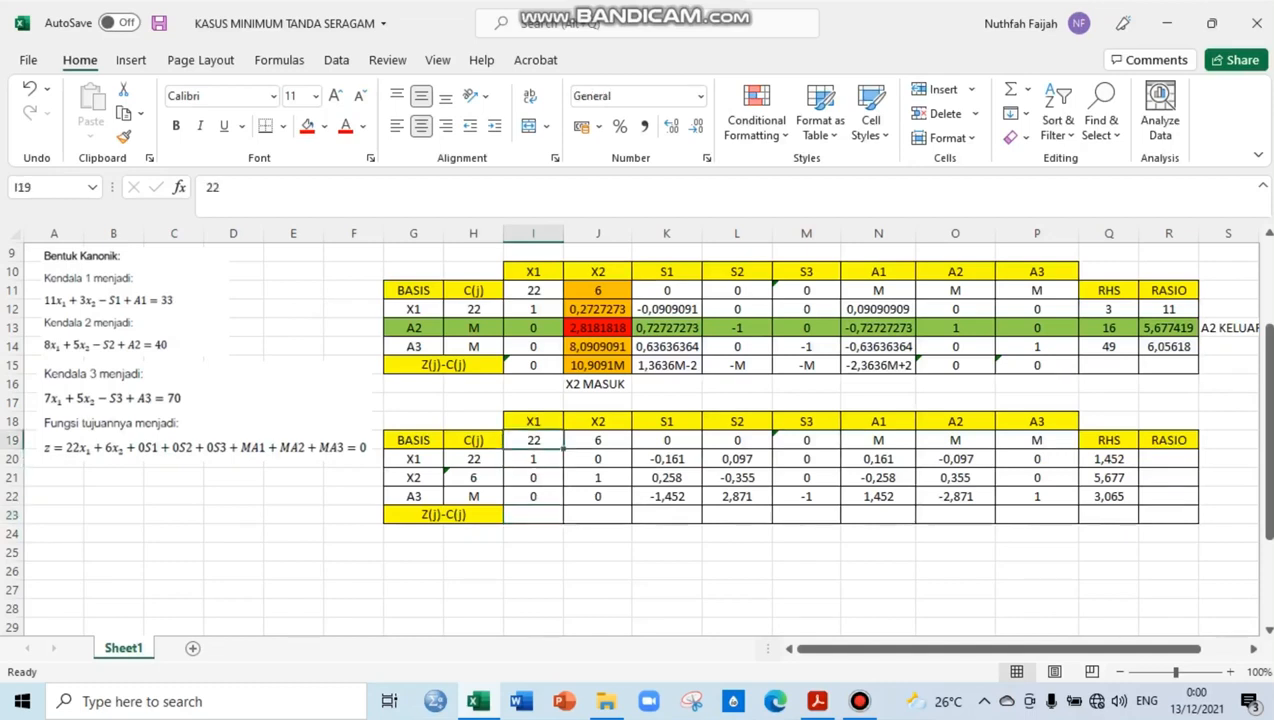
click(533, 514)
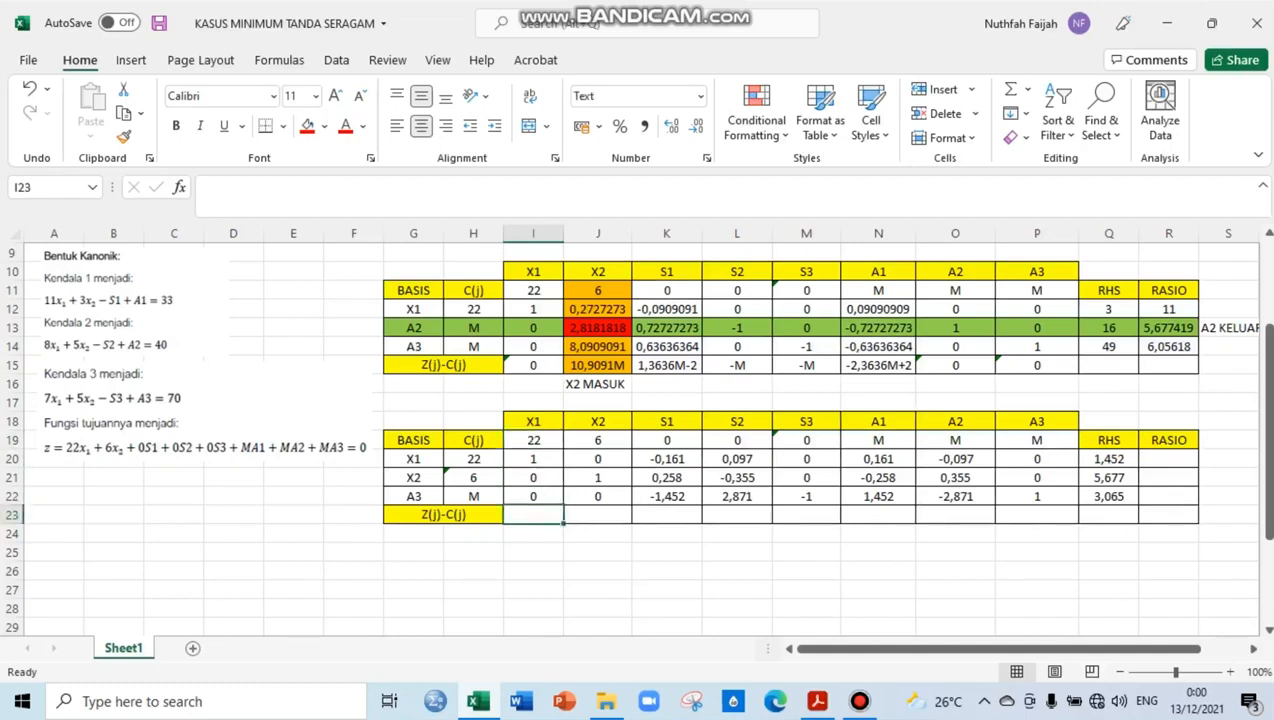
text(0)
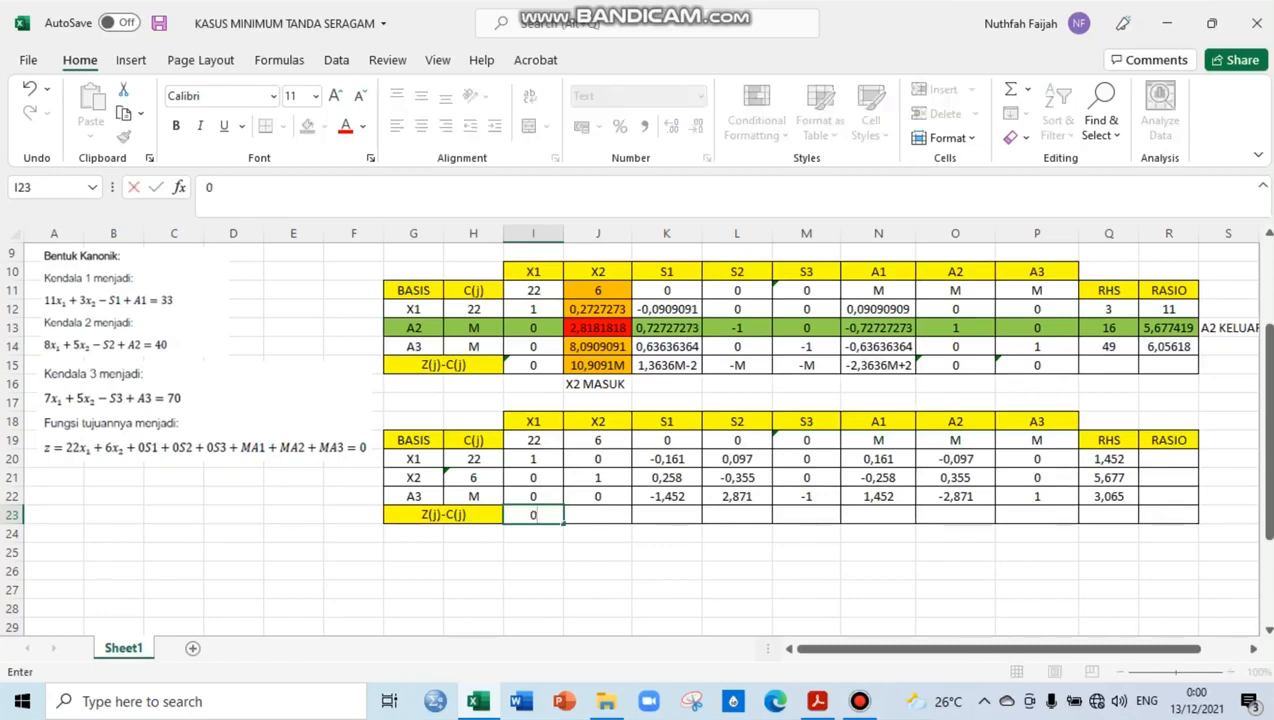
key(Tab)
text(0)
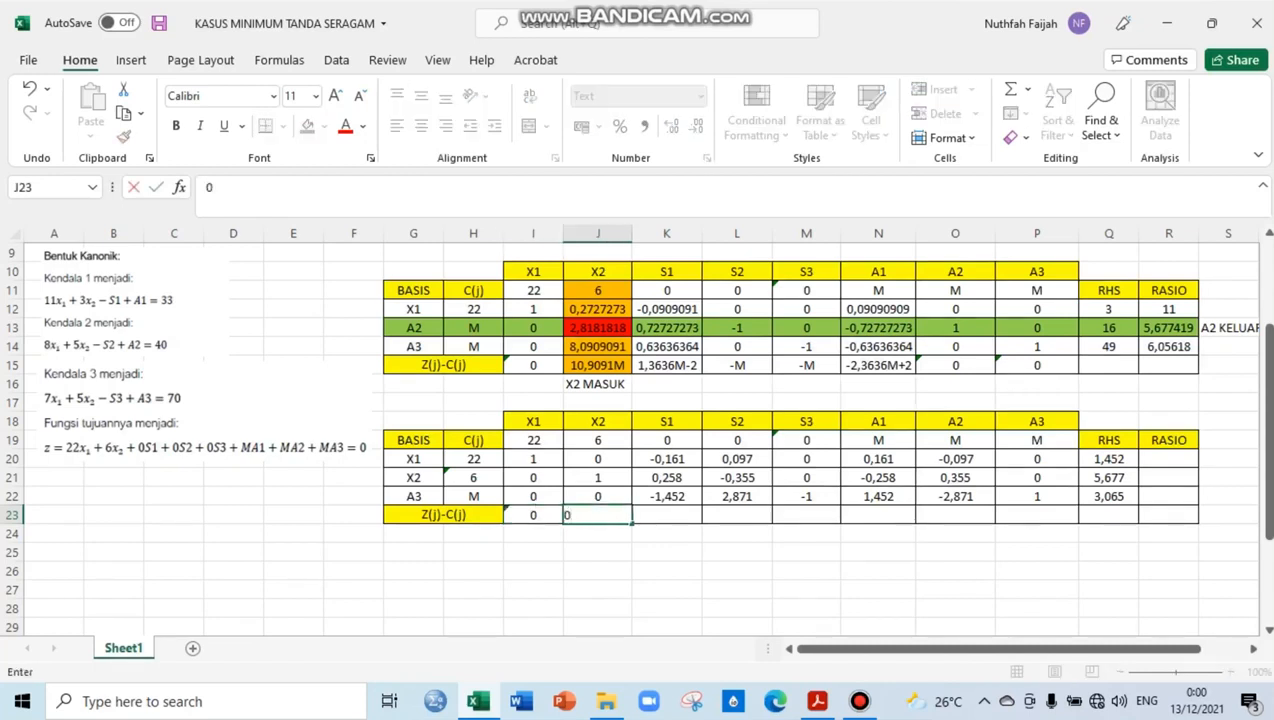
key(Tab)
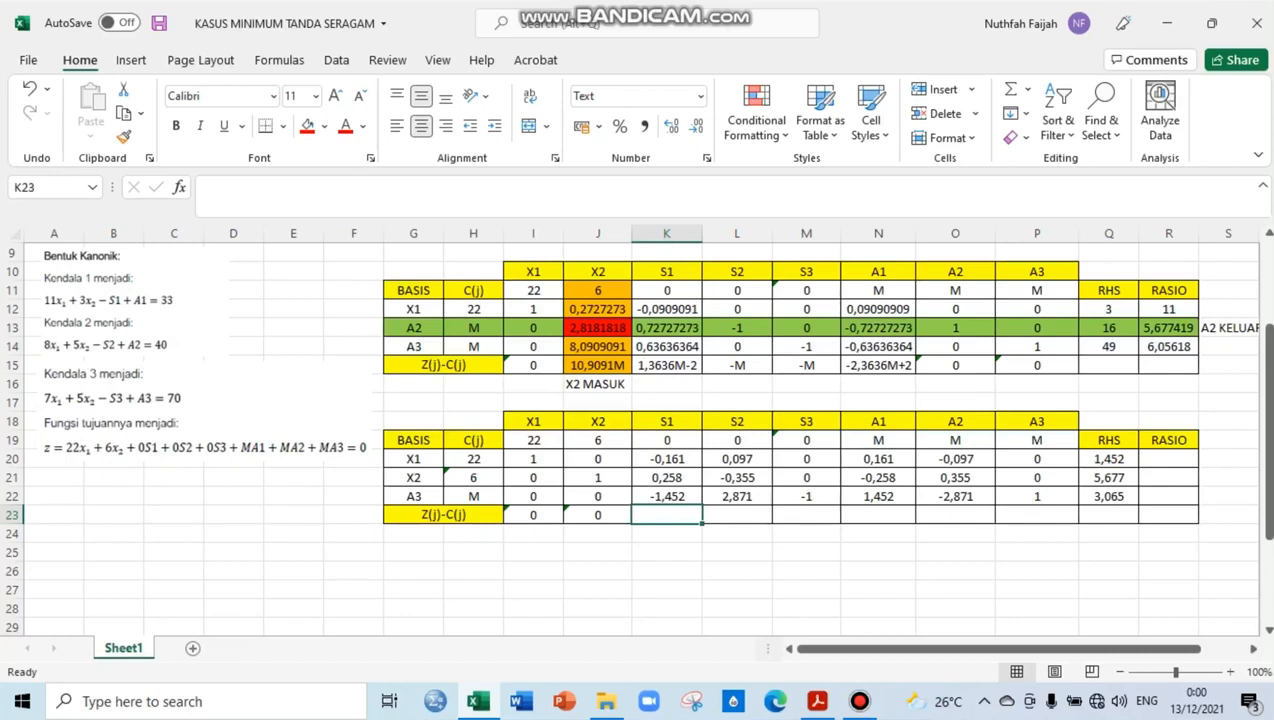
Enter -1,4516M-2 for S1 in the third table's Z(j)-C(j) row, cell K23
text(-1)
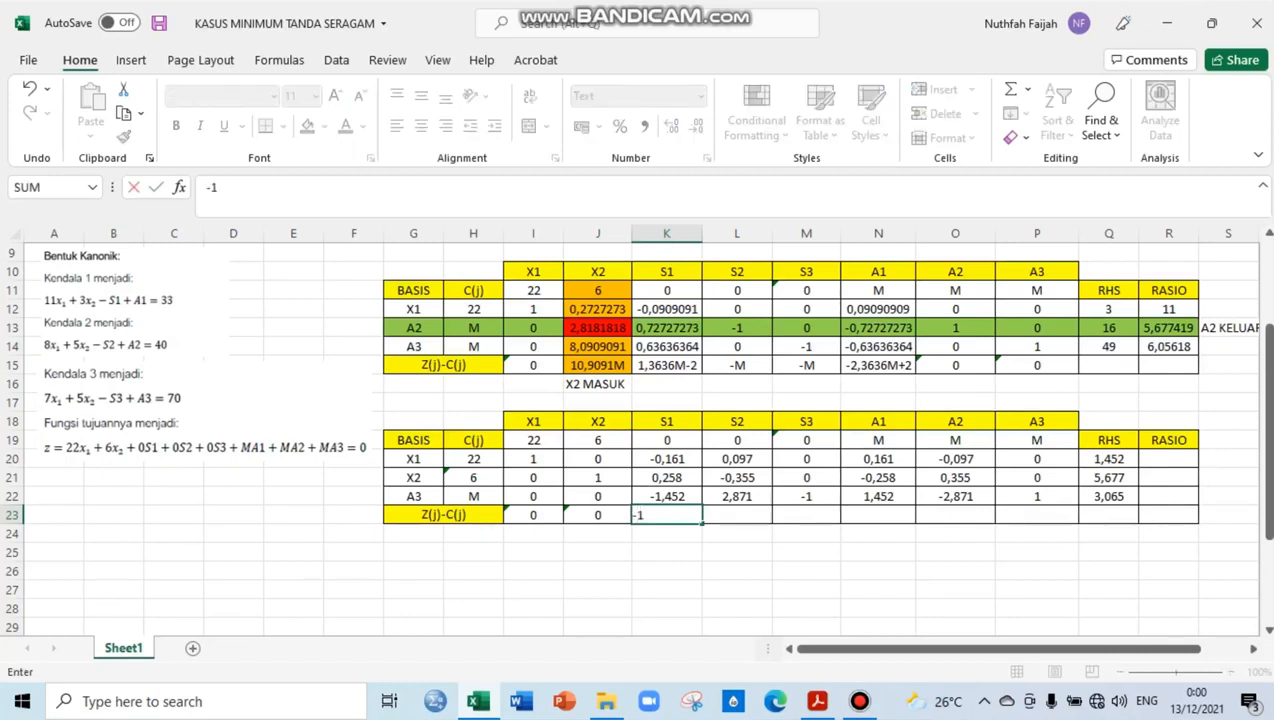
text(,4516M-2)
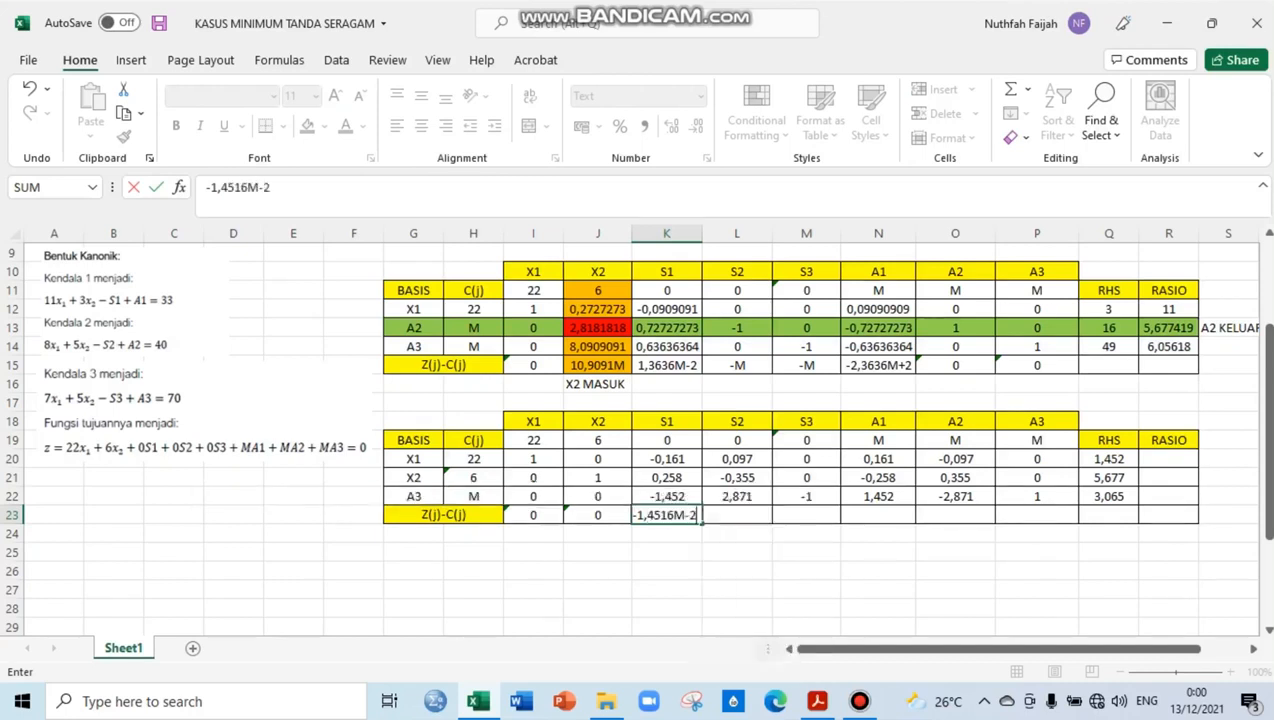
key(Tab)
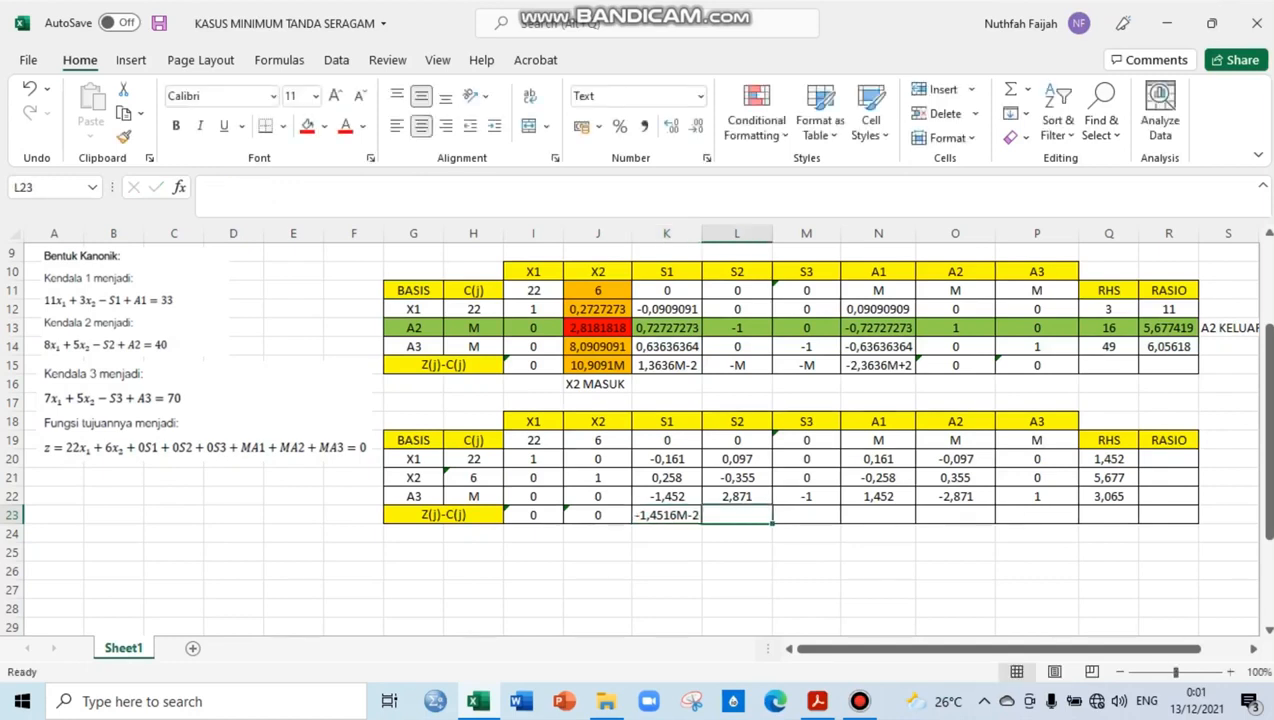
Enter 2,871M for S2 in L23 and -M for S3 in M23 of the third table's Z(j)-C(j) row
text(2,)
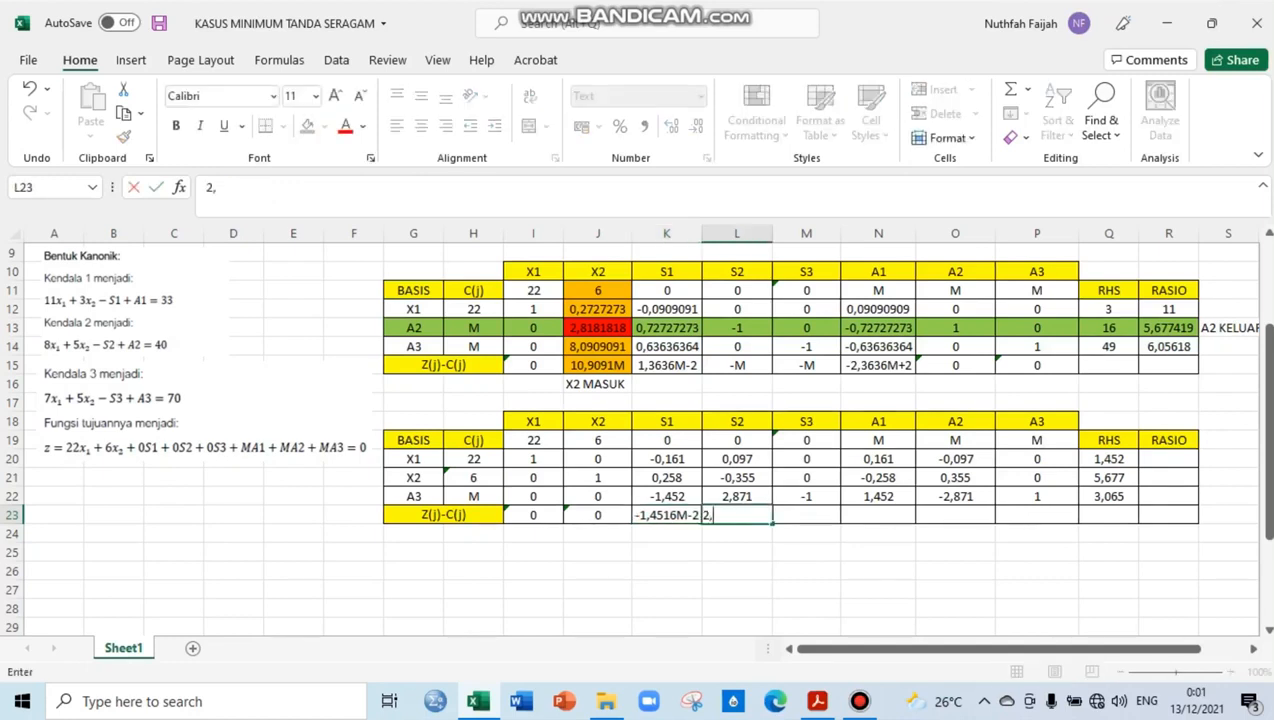
text(871M)
key(Return)
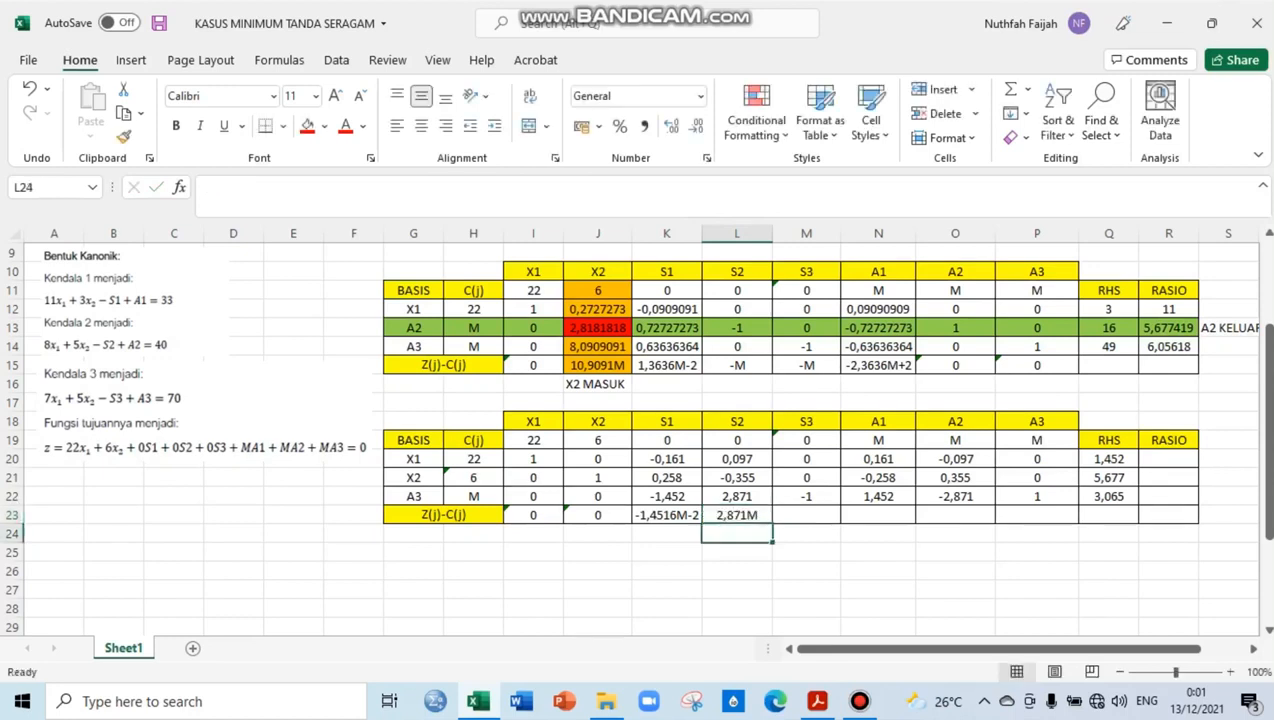
text(-)
key(Escape)
key(Right)
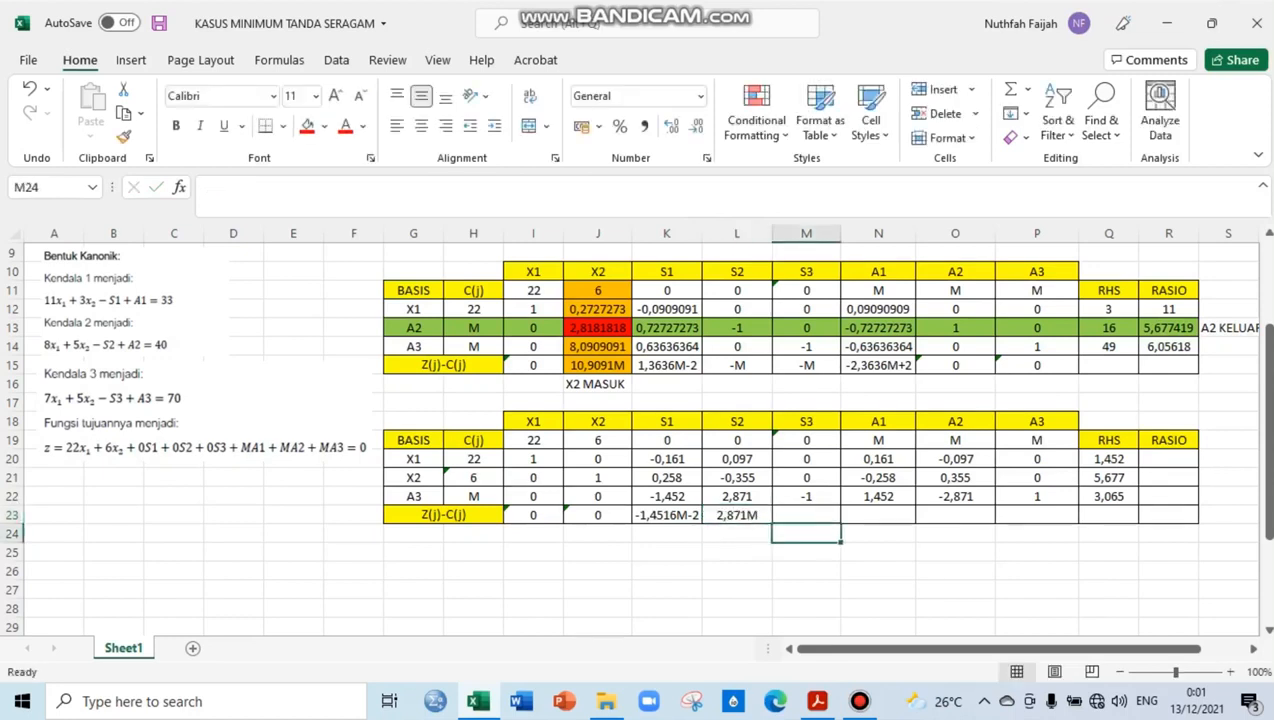
key(Up)
text(-M)
key(Tab)
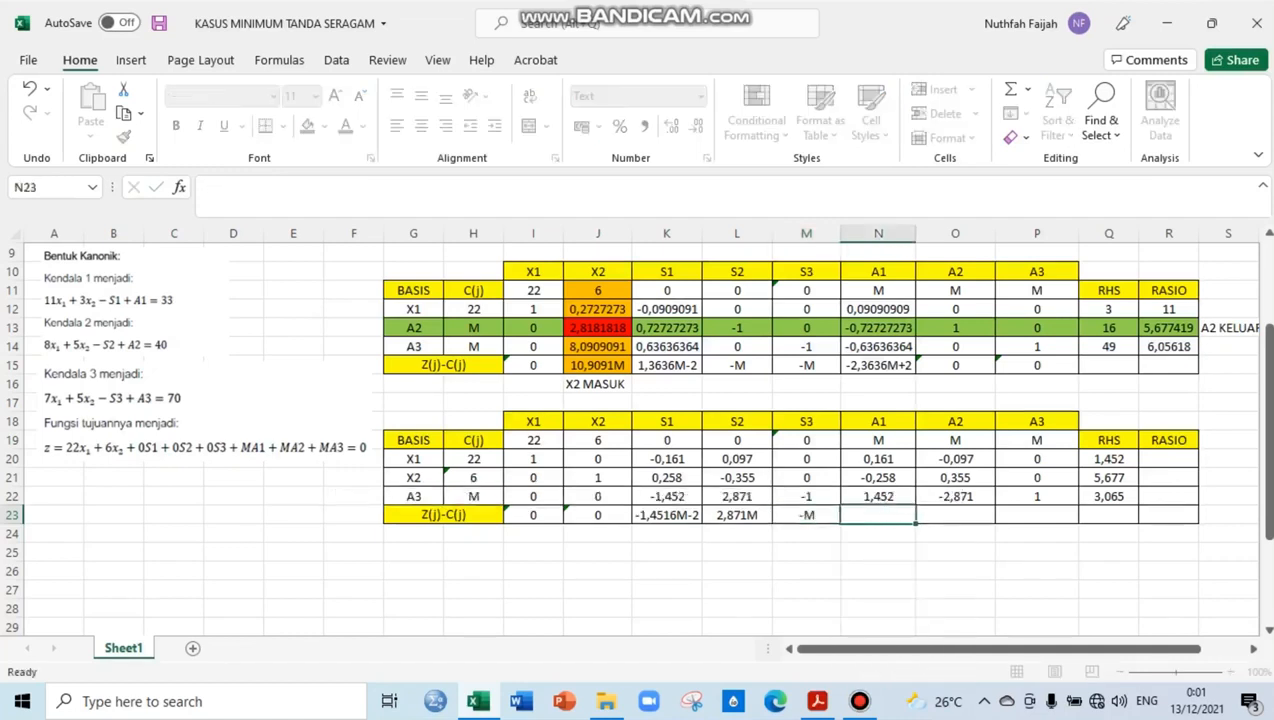
Enter 0,4516M+2 for A1 in the third table's Z(j)-C(j) row, cell N23
text(0,)
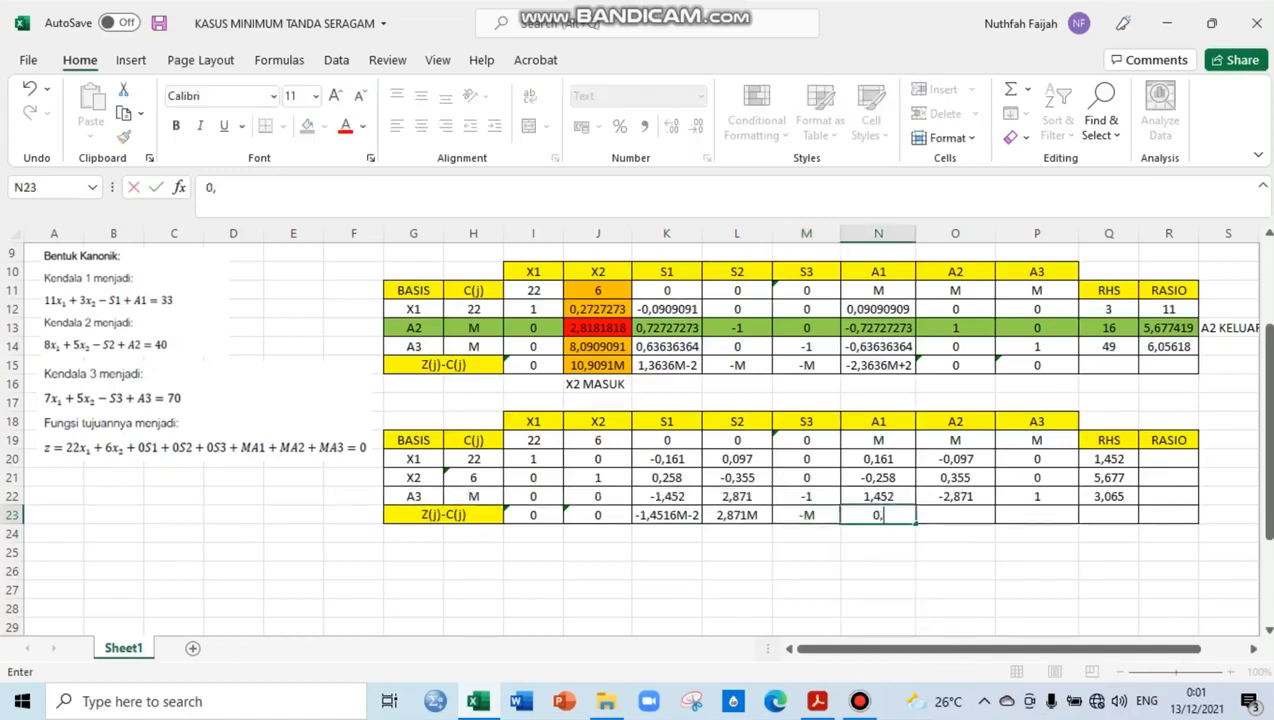
text(4516M)
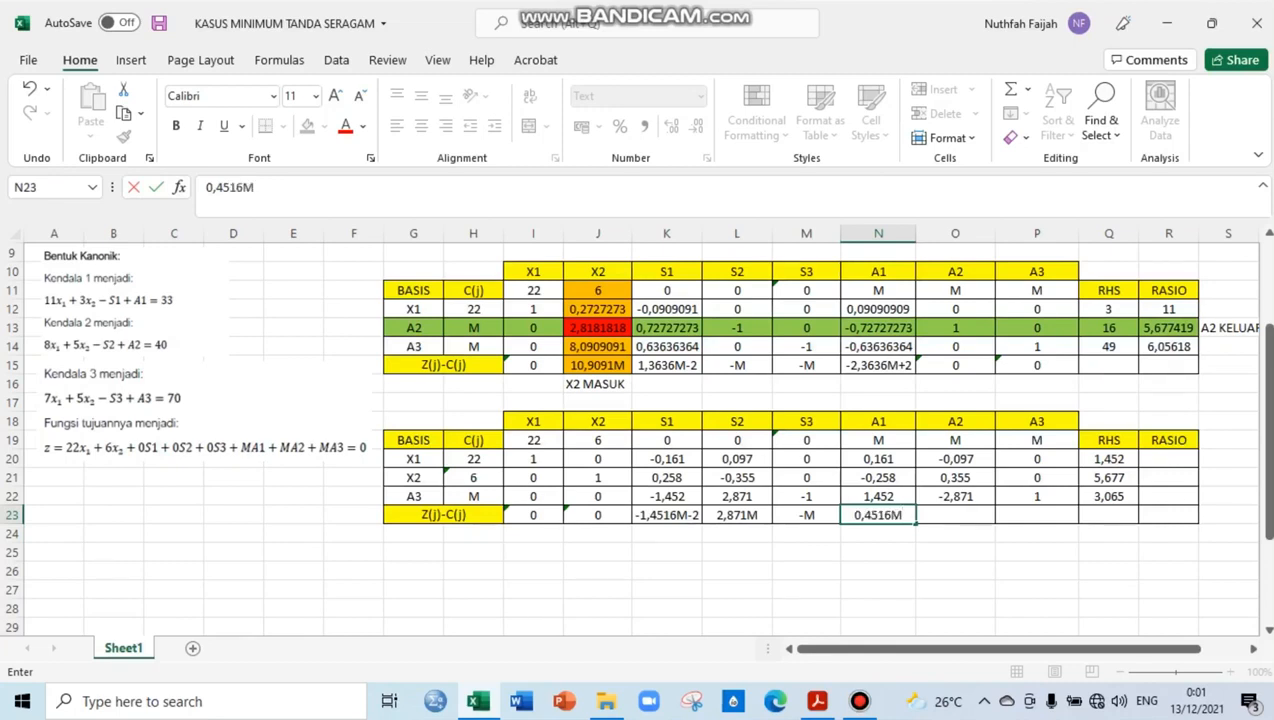
text(+2)
key(Tab)
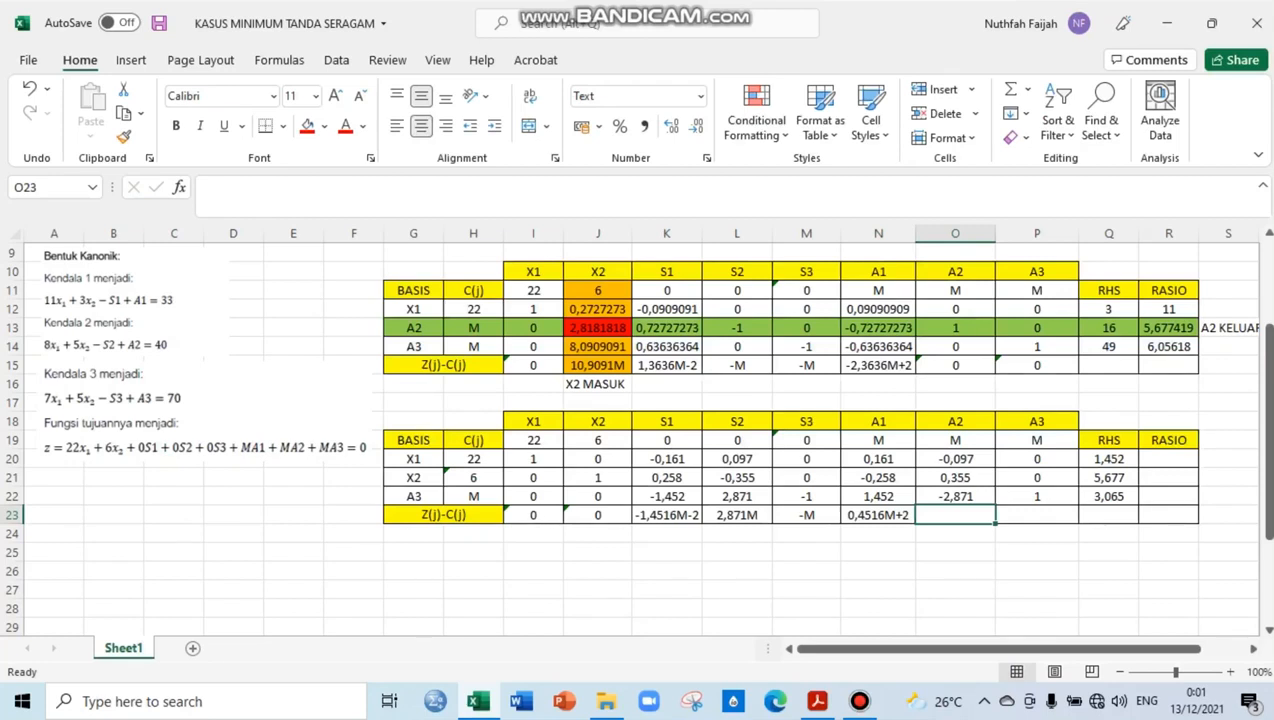
Enter -3,871M for A2 in O23 and 0 for A3 in P23 of the third table's Z(j)-C(j) row
text(-3)
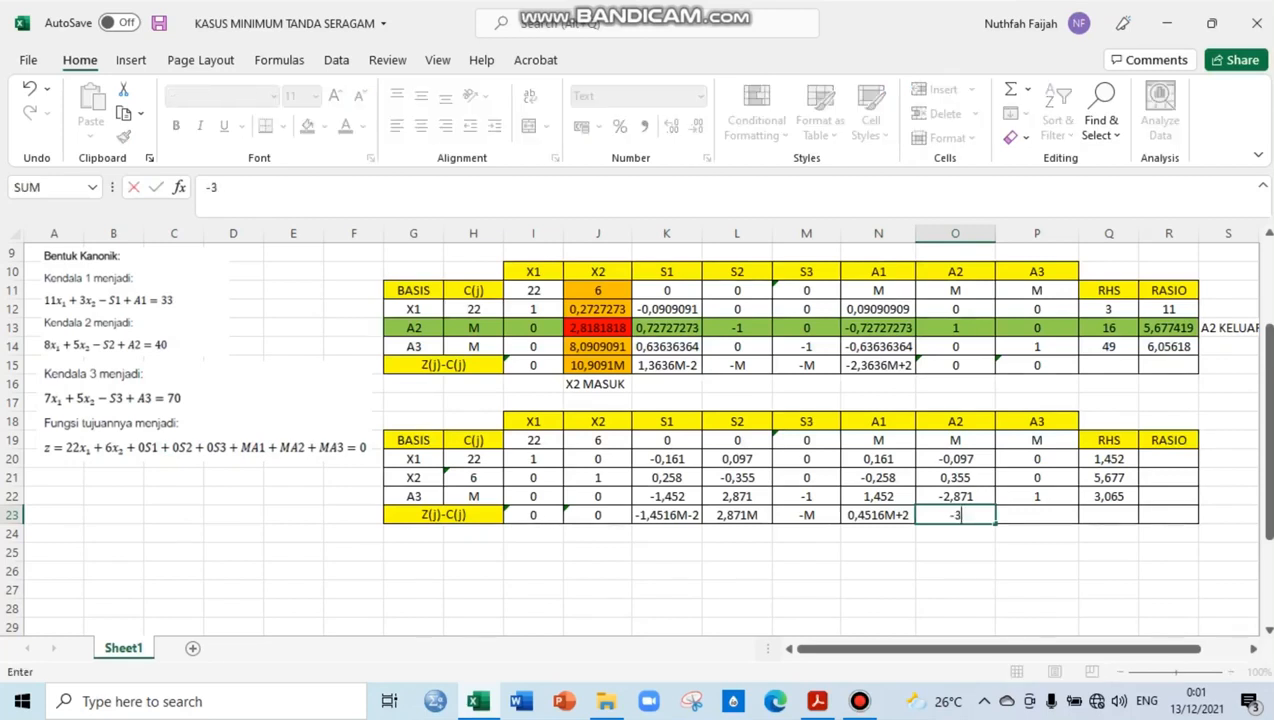
text(,887)
key(BackSpace)
key(BackSpace)
text(71M)
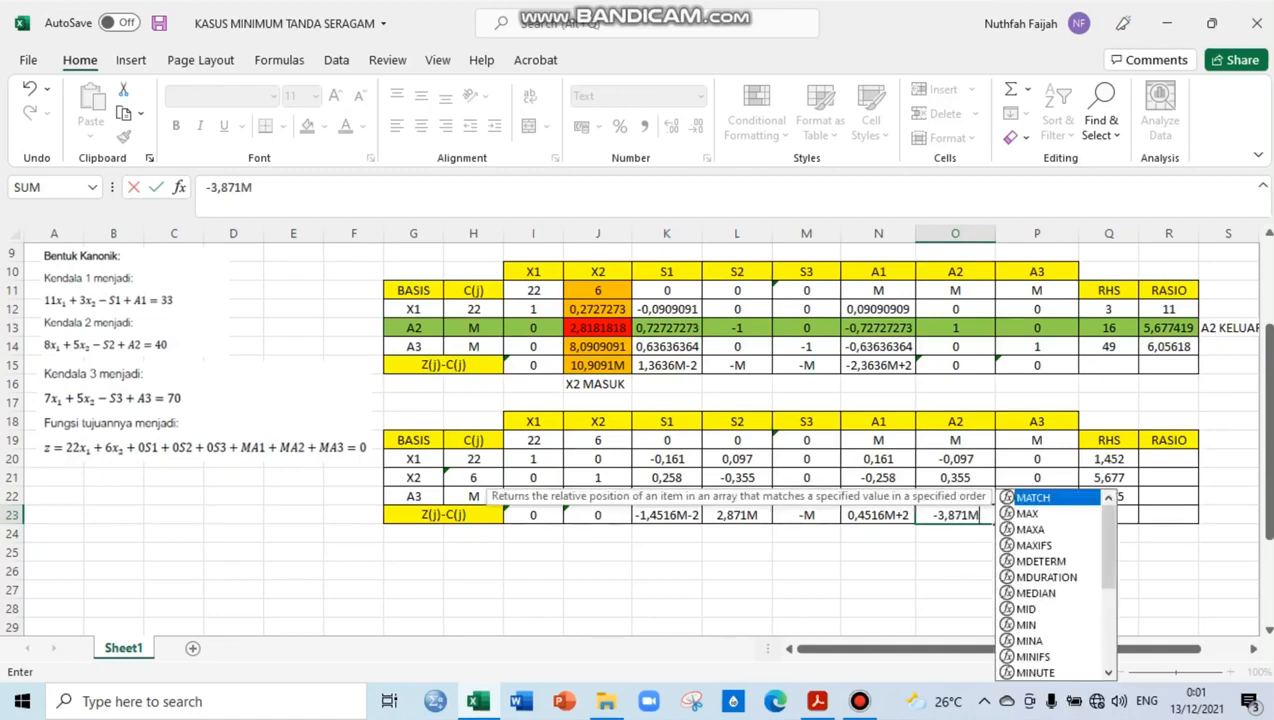
key(Right)
text(0)
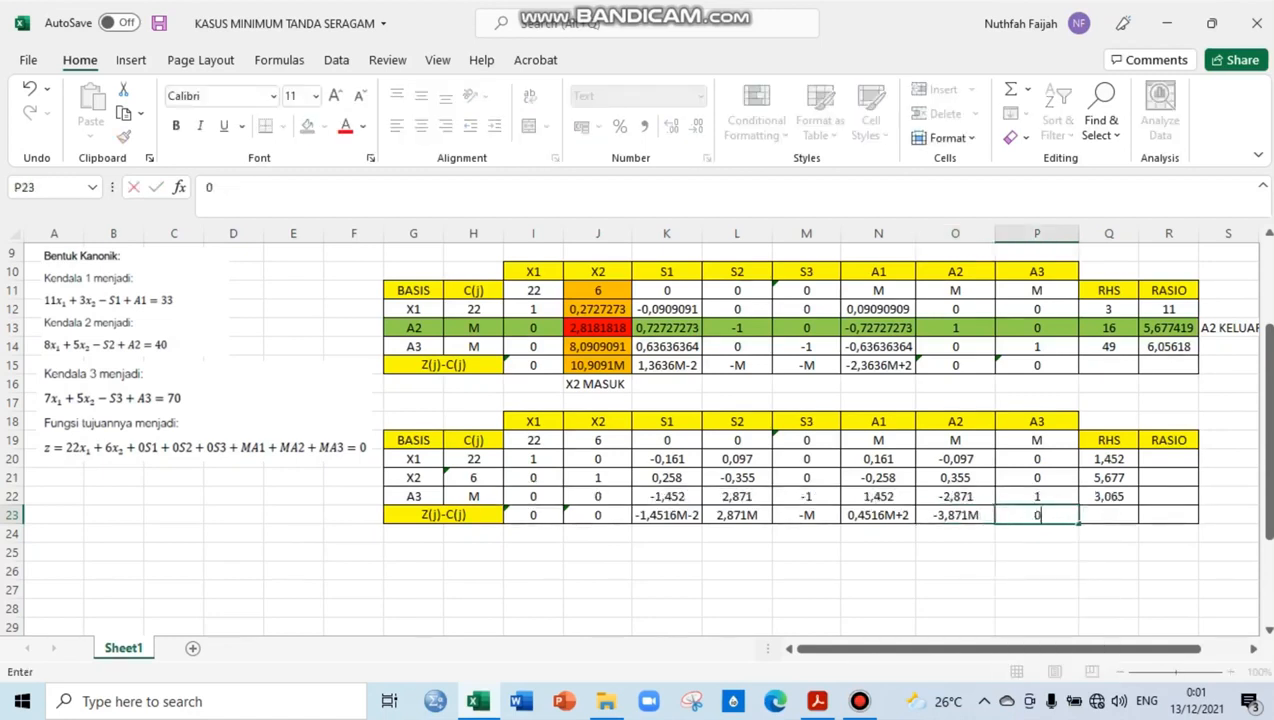
key(Right)
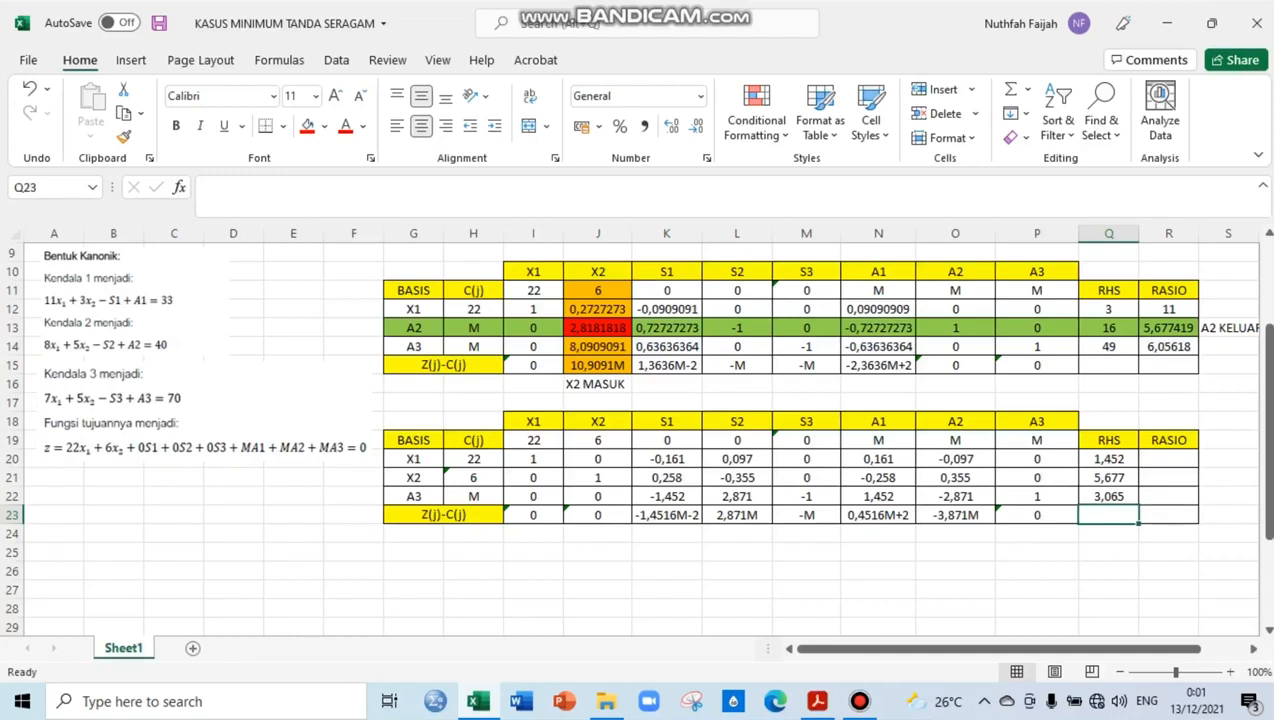
Fill the third table's S2 column, cells L19:L23, with orange to mark it as the pivot column
click(737, 515)
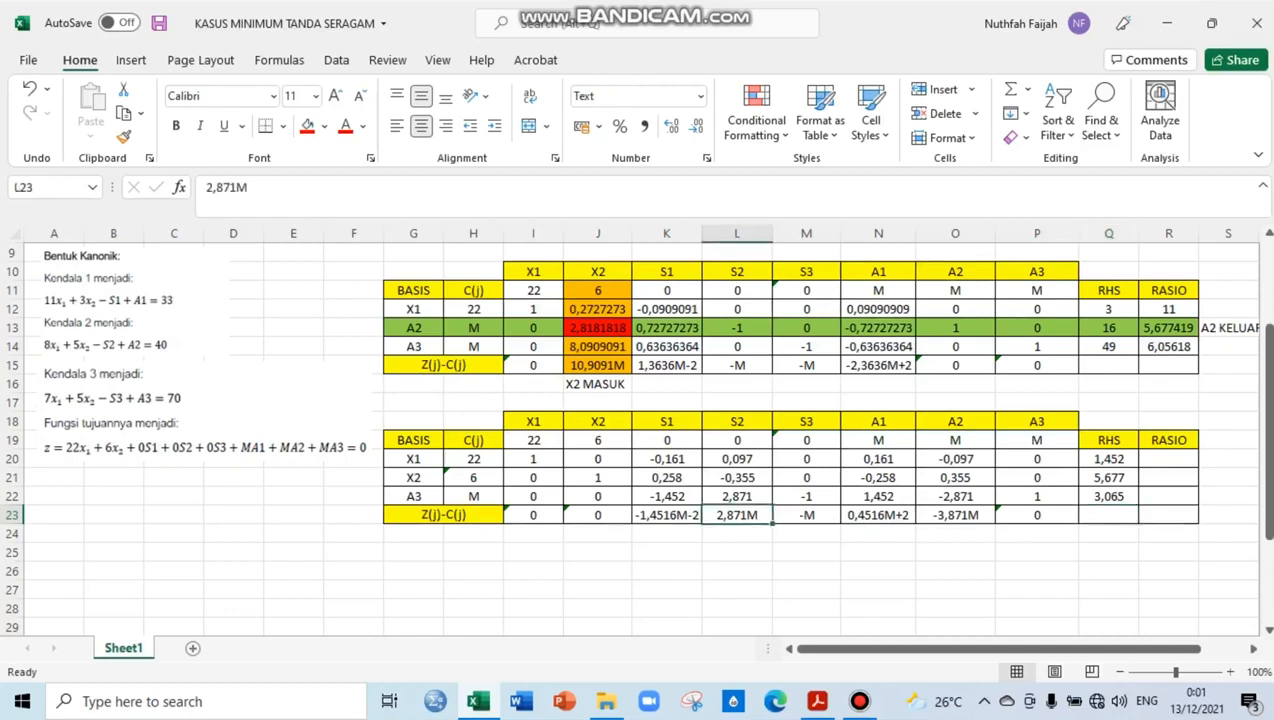
drag(737, 440, 737, 515)
click(321, 126)
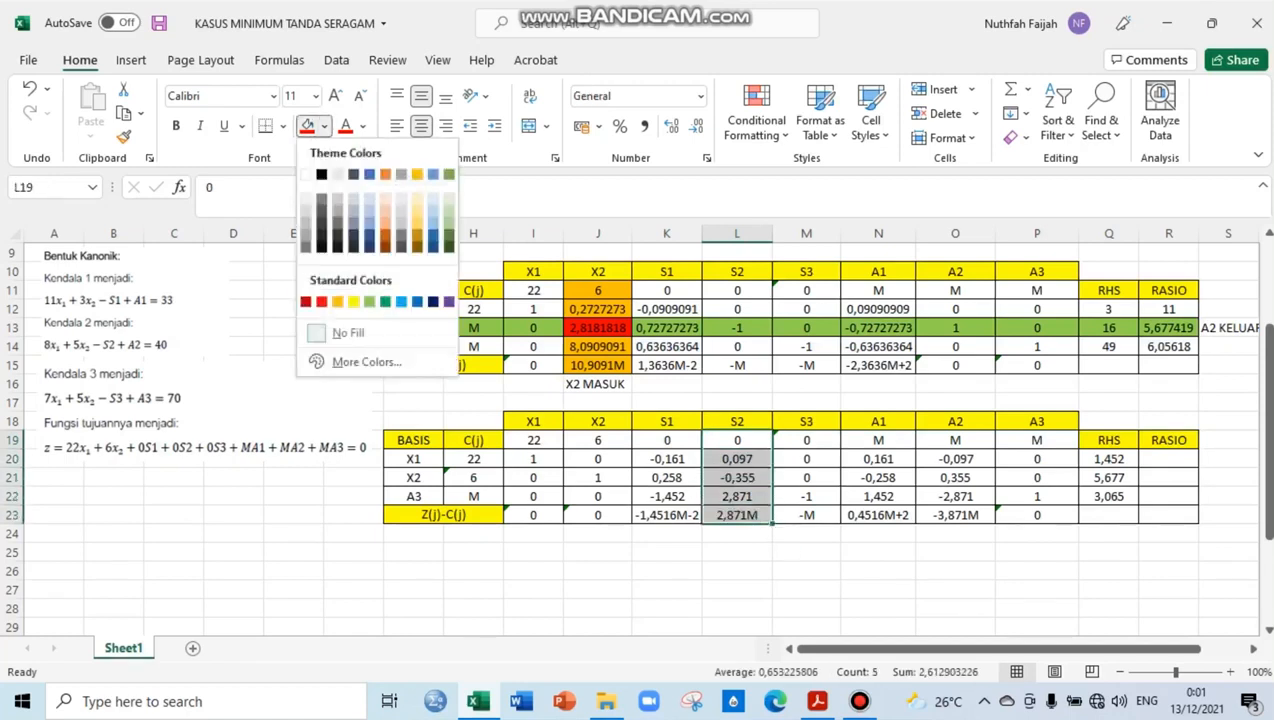
click(336, 296)
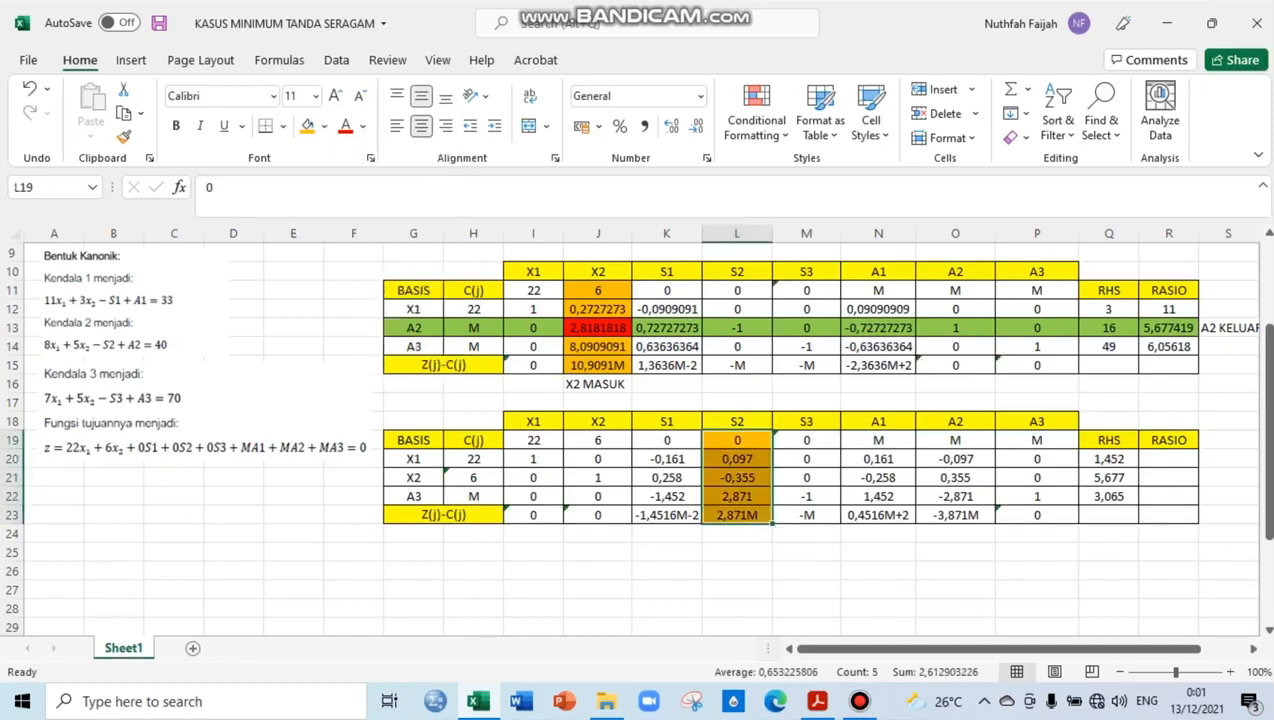
Calculate the X1 row's ratio in R20 with the formula =Q20/L20
click(1168, 459)
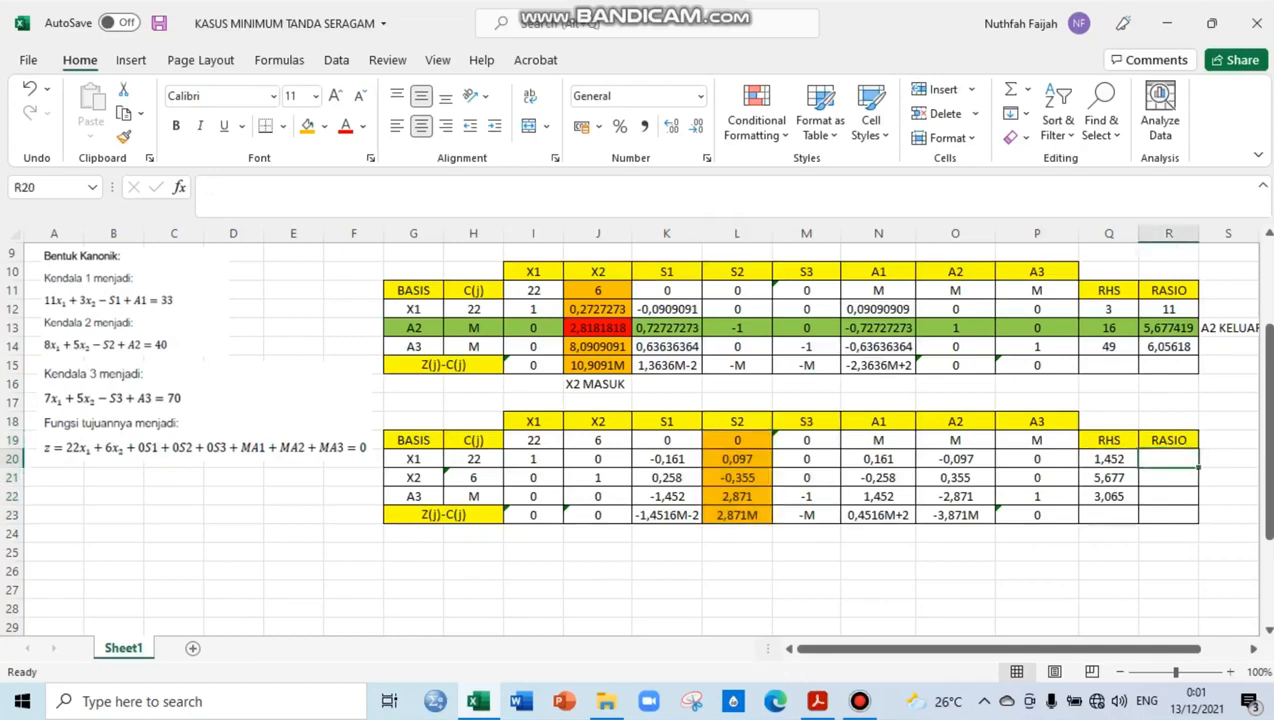
text(=)
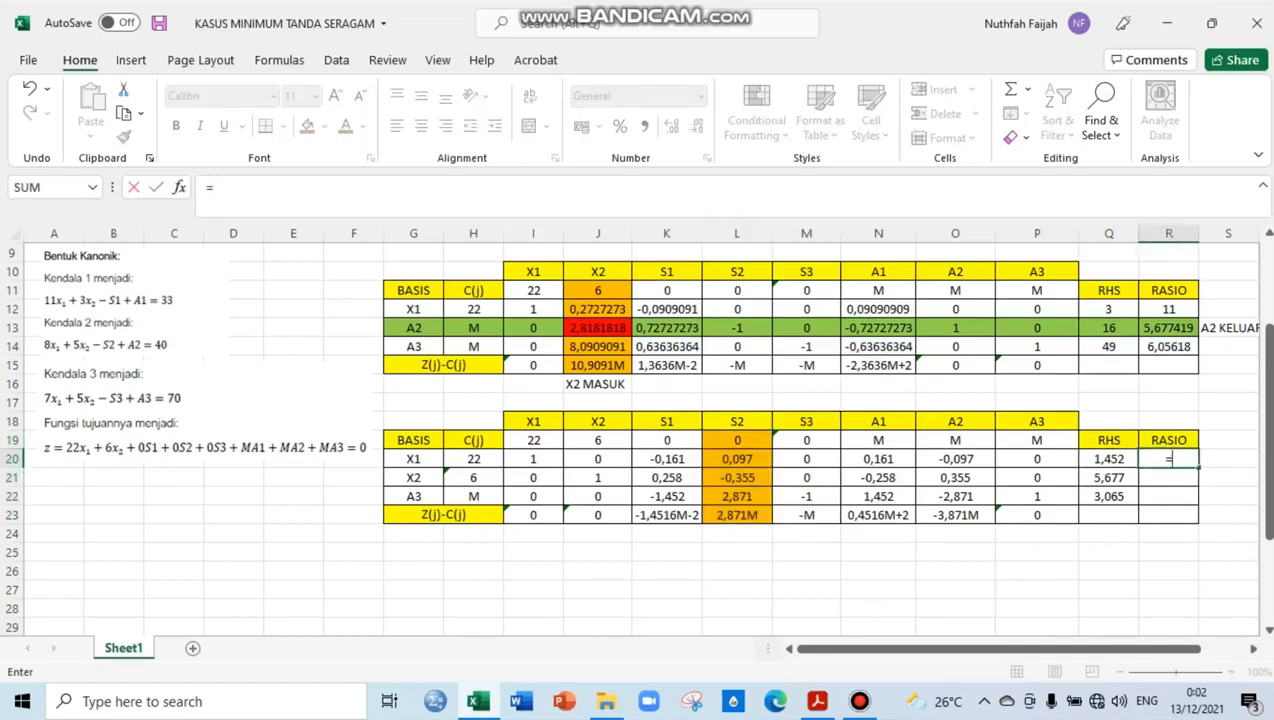
key(Left)
text(/)
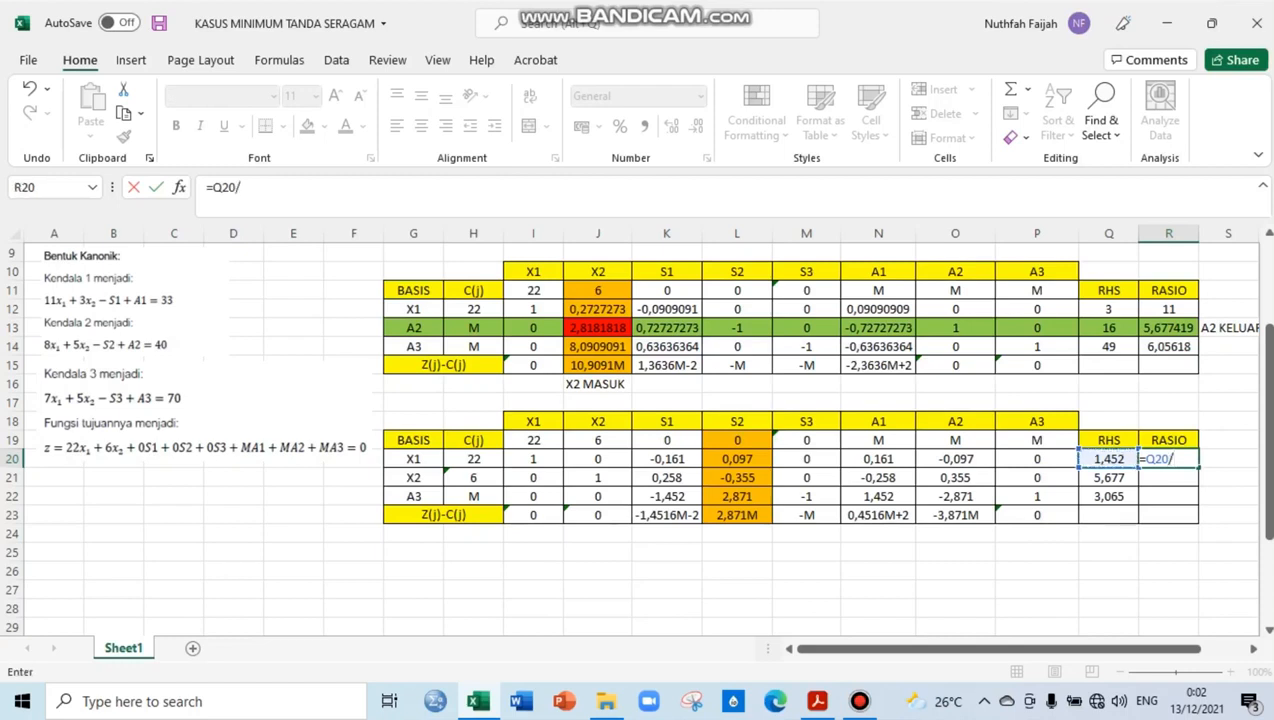
click(737, 459)
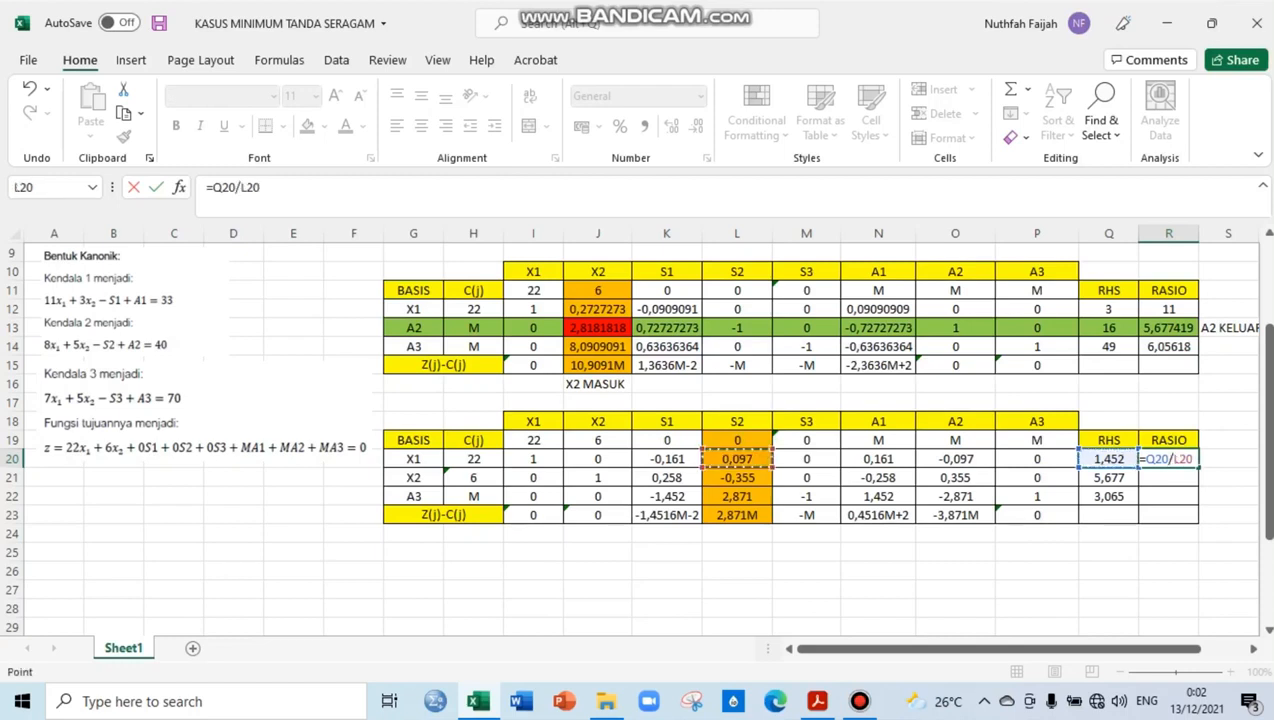
key(Return)
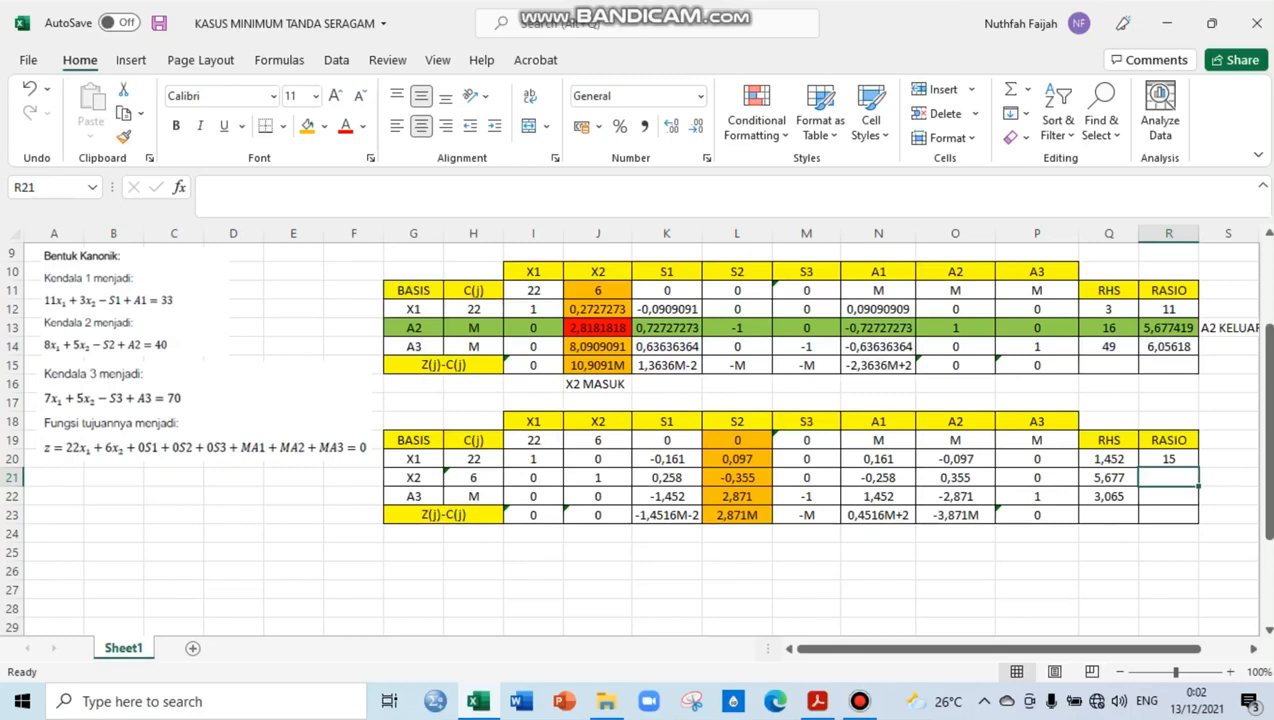
Copy the R20 ratio formula down to R22 and check the cell references in the A3 row's formula
click(1169, 459)
drag(1198, 468, 1197, 499)
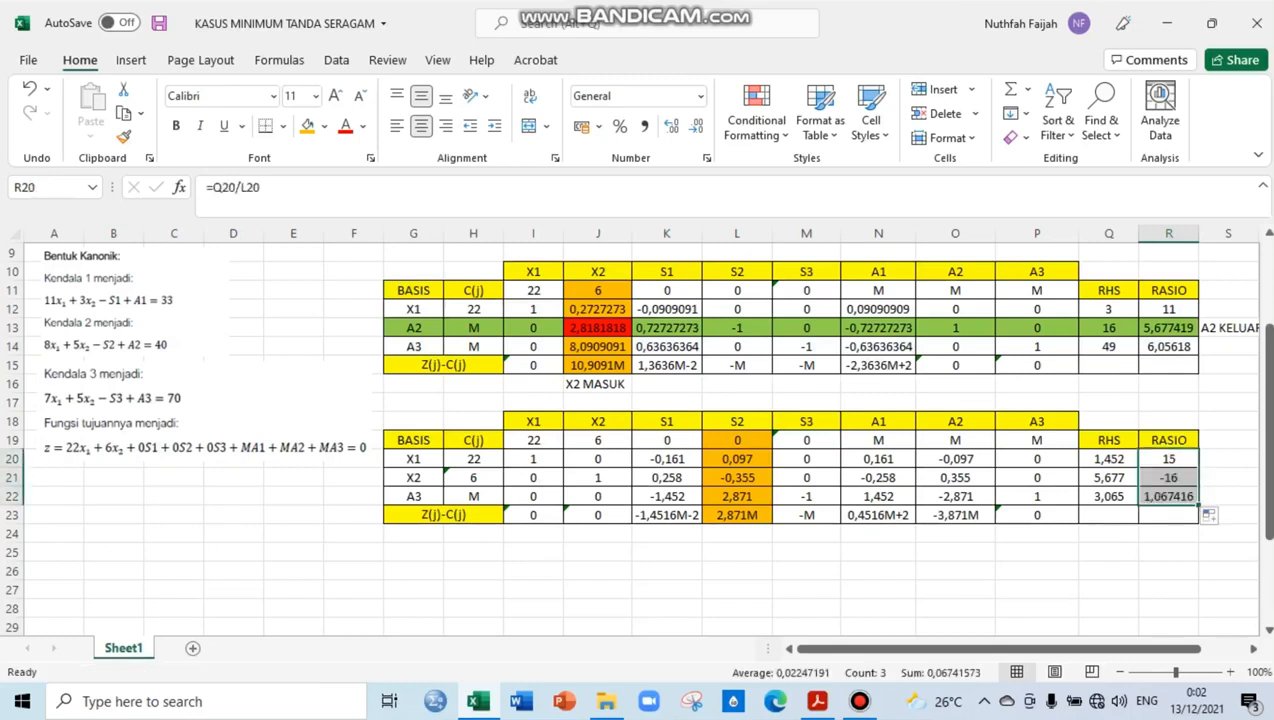
double_click(1168, 496)
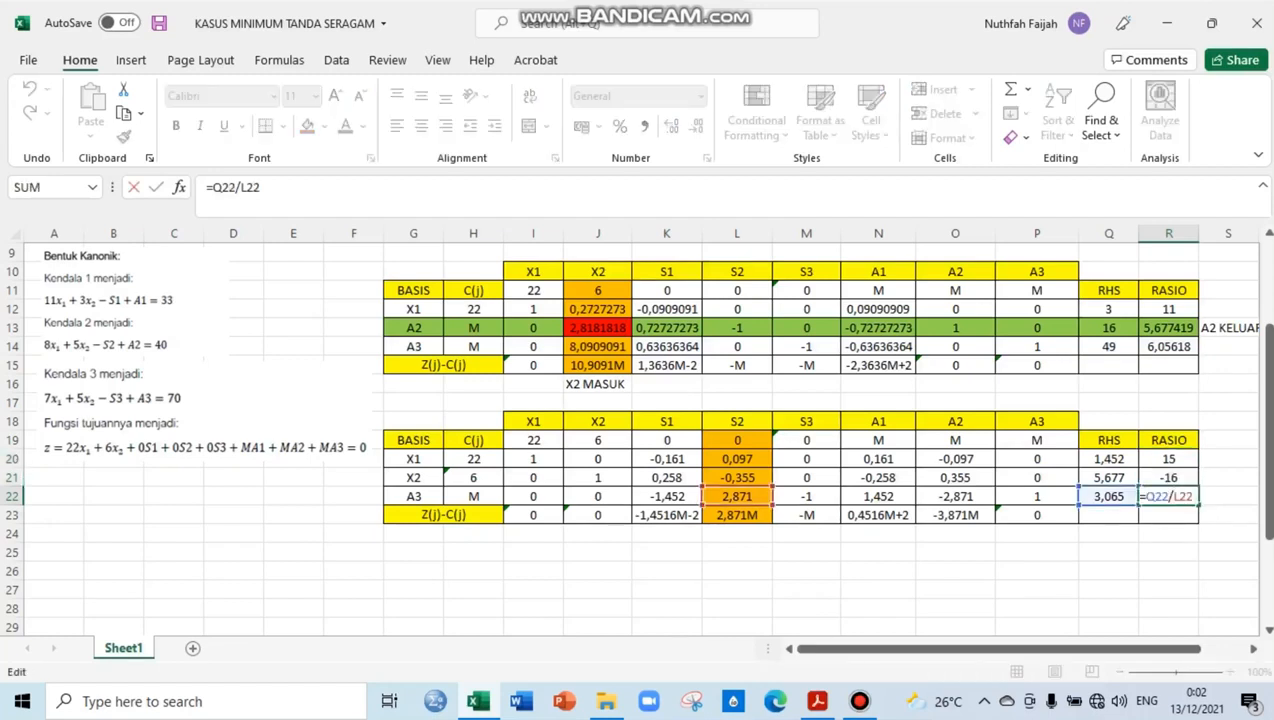
key(Return)
click(1168, 496)
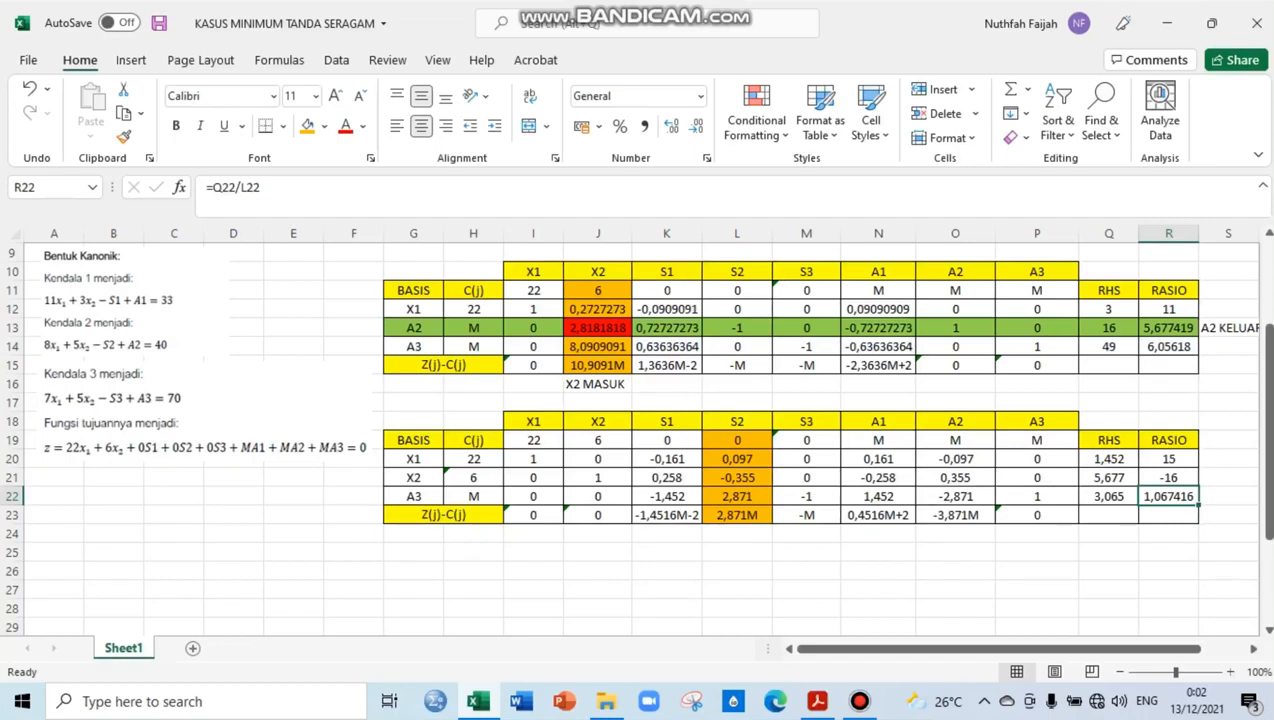
Fill the third table's A3 row, cells G22:R22, with green to mark it as the pivot row
drag(413, 496, 1168, 496)
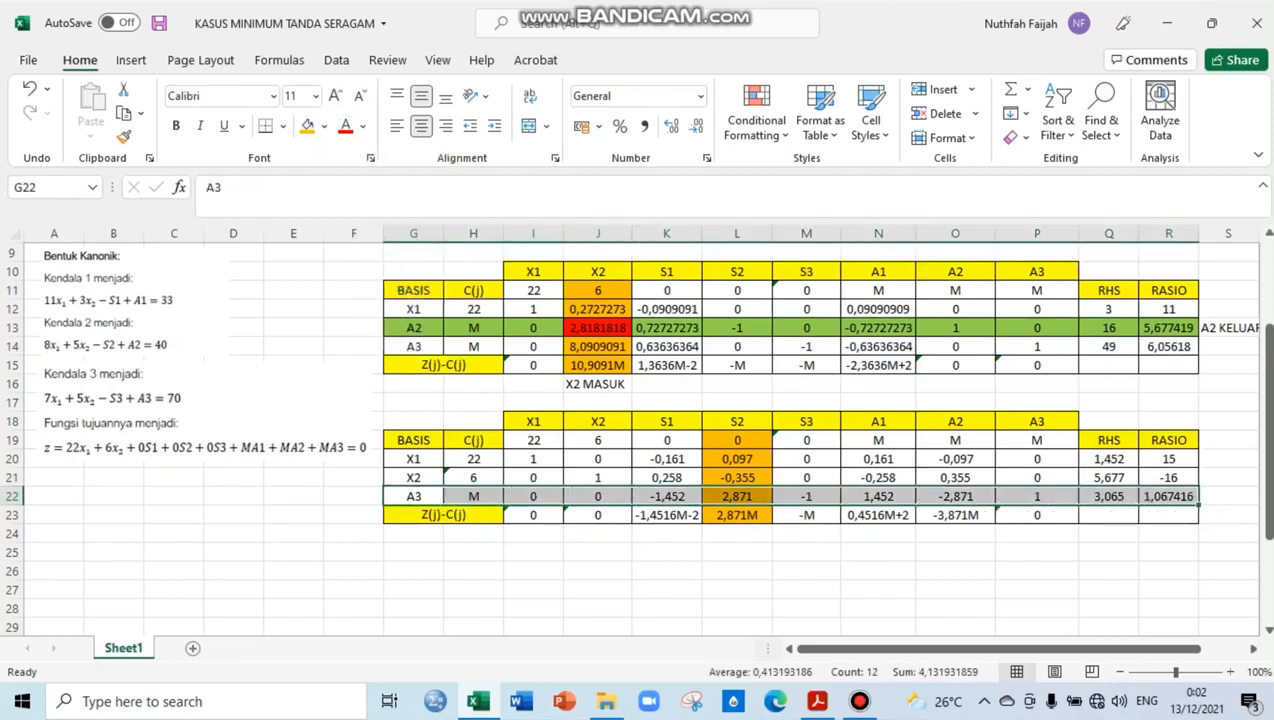
click(324, 126)
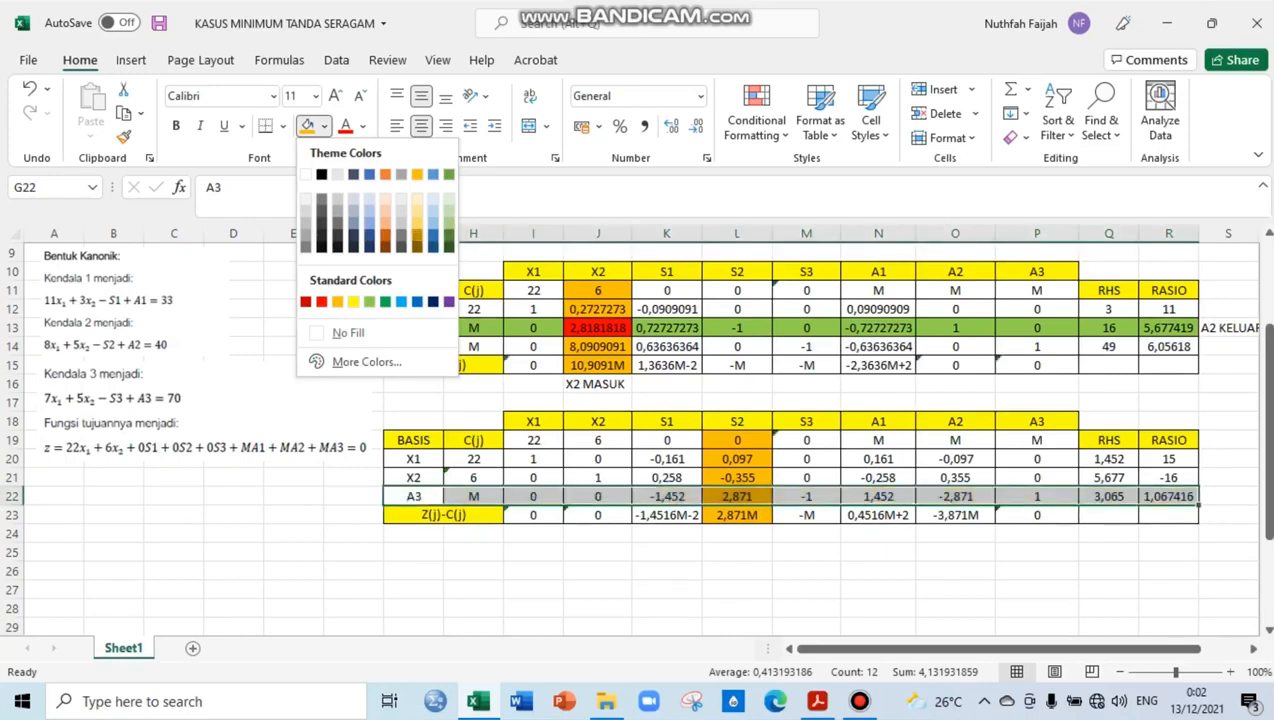
click(449, 174)
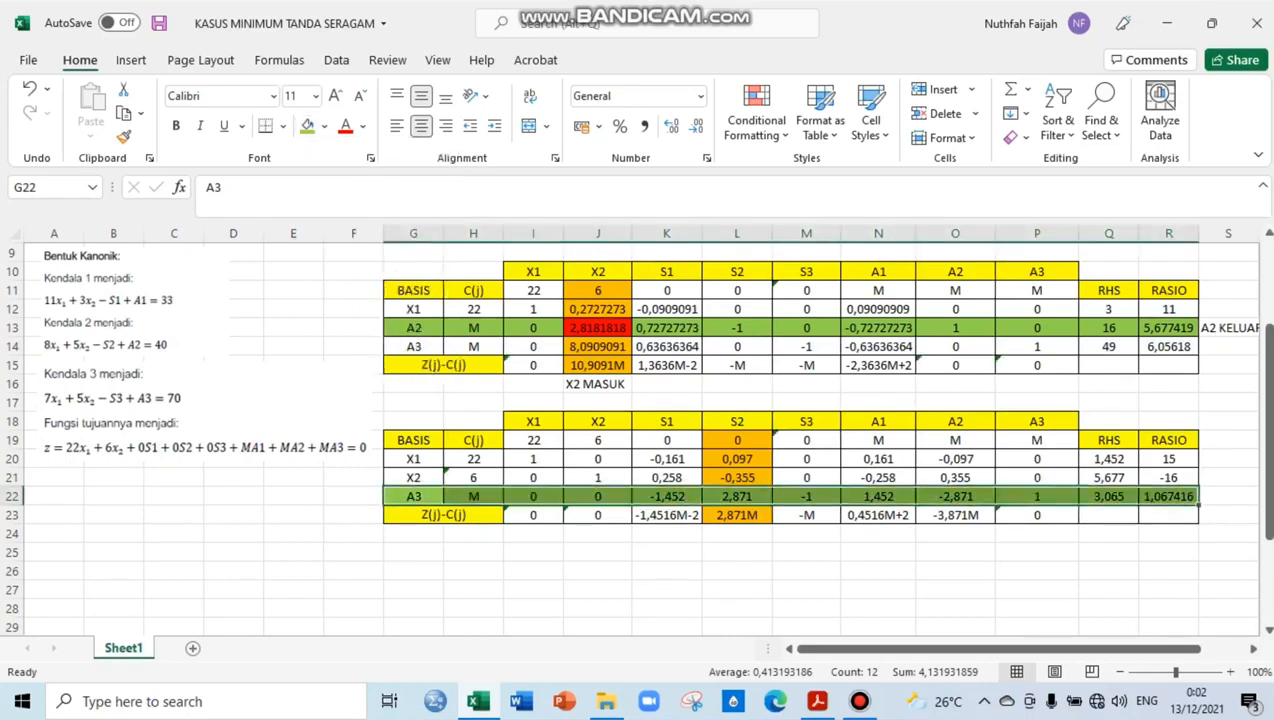
Label the A3 row as the leaving variable by entering "A3 KELUAR" in S22
click(1228, 496)
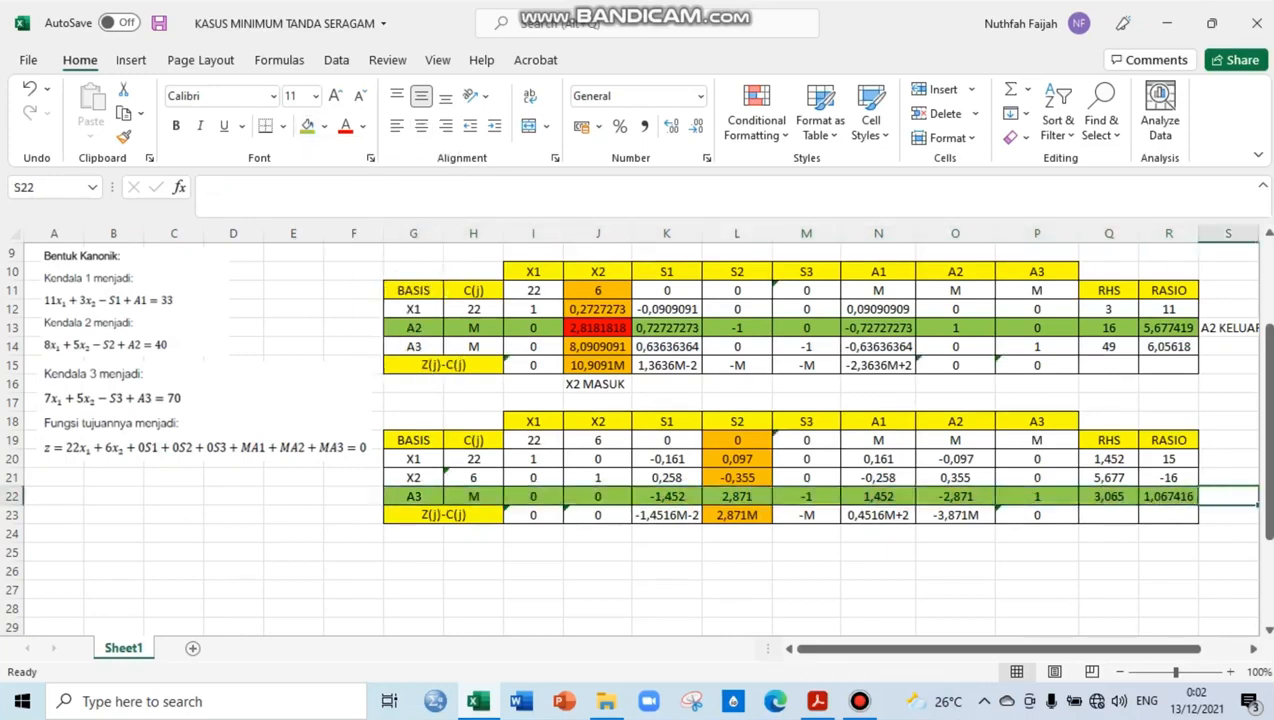
double_click(1228, 496)
text(A3)
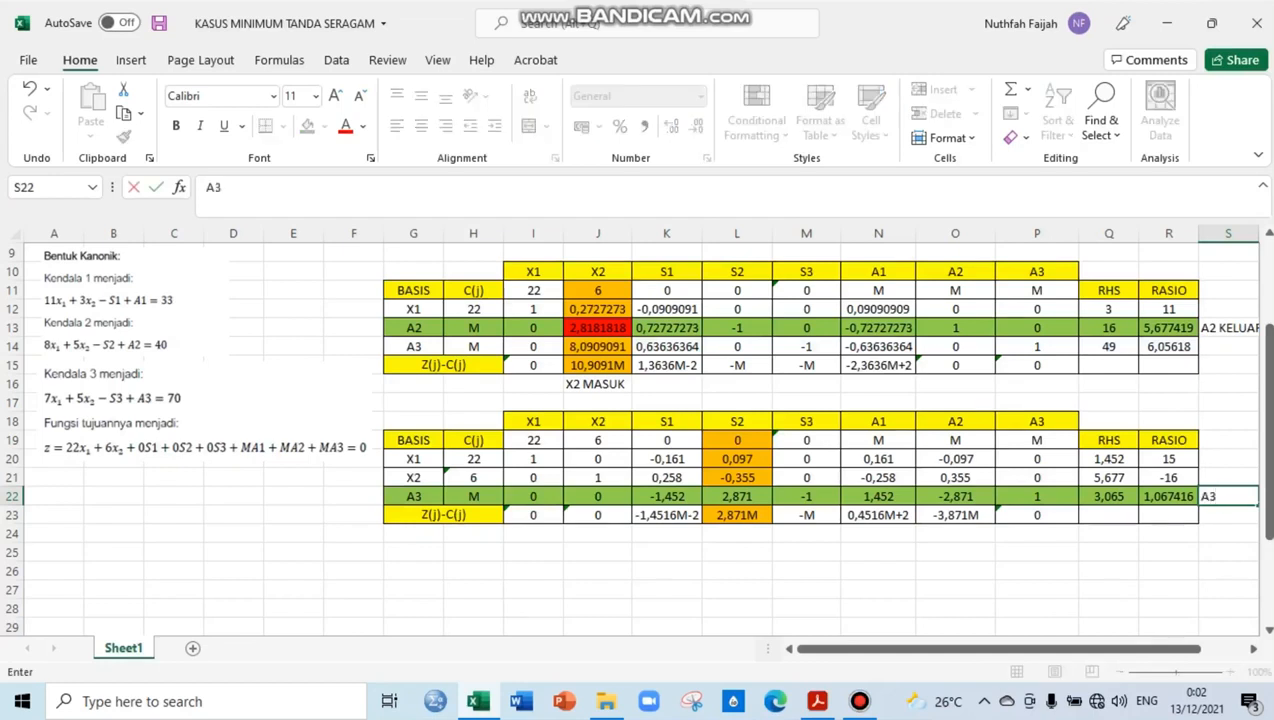
text( KELUAR)
key(Return)
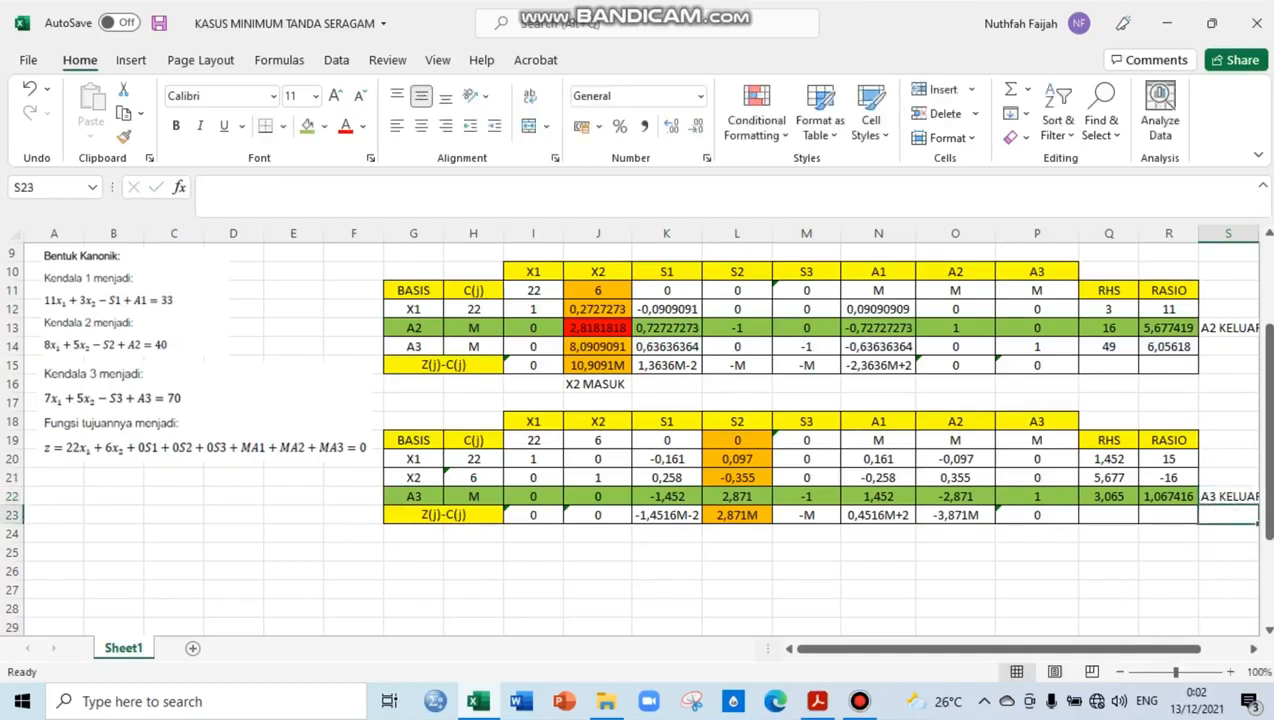
Label the S2 column as the entering variable by entering "S2 MASUK" in L24
click(737, 534)
text(S2 MAS)
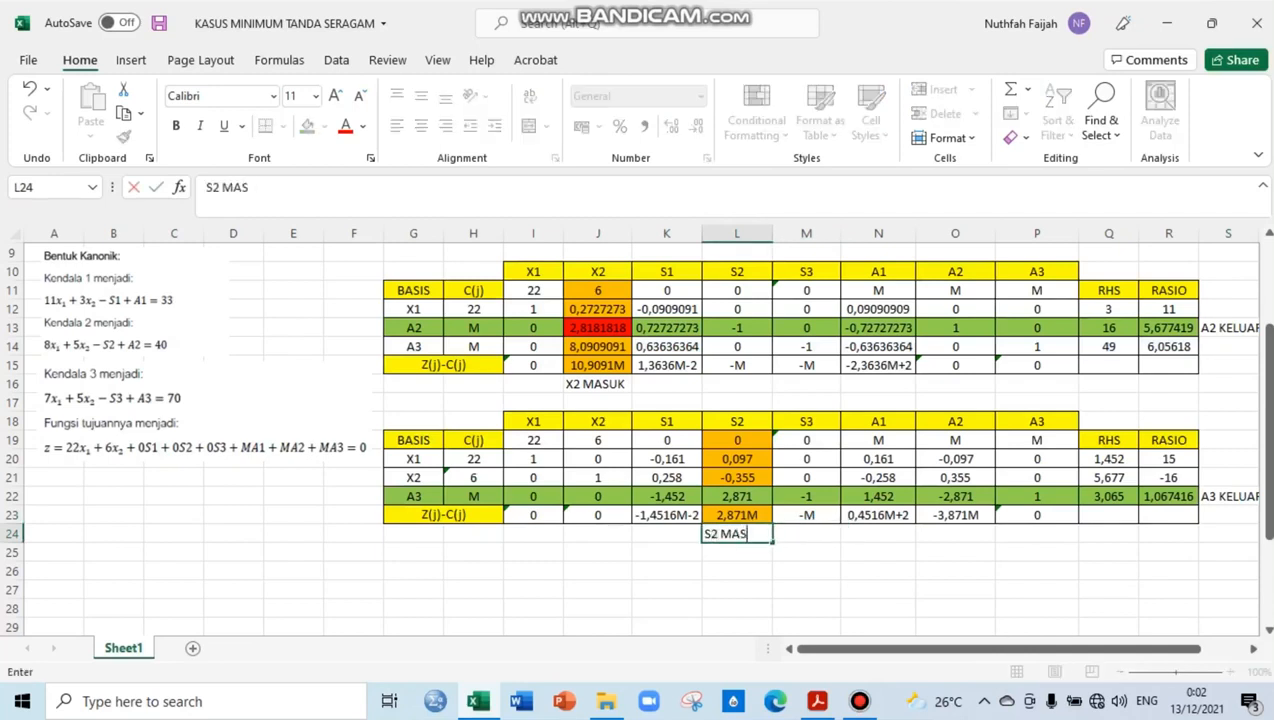
text(UK)
key(Return)
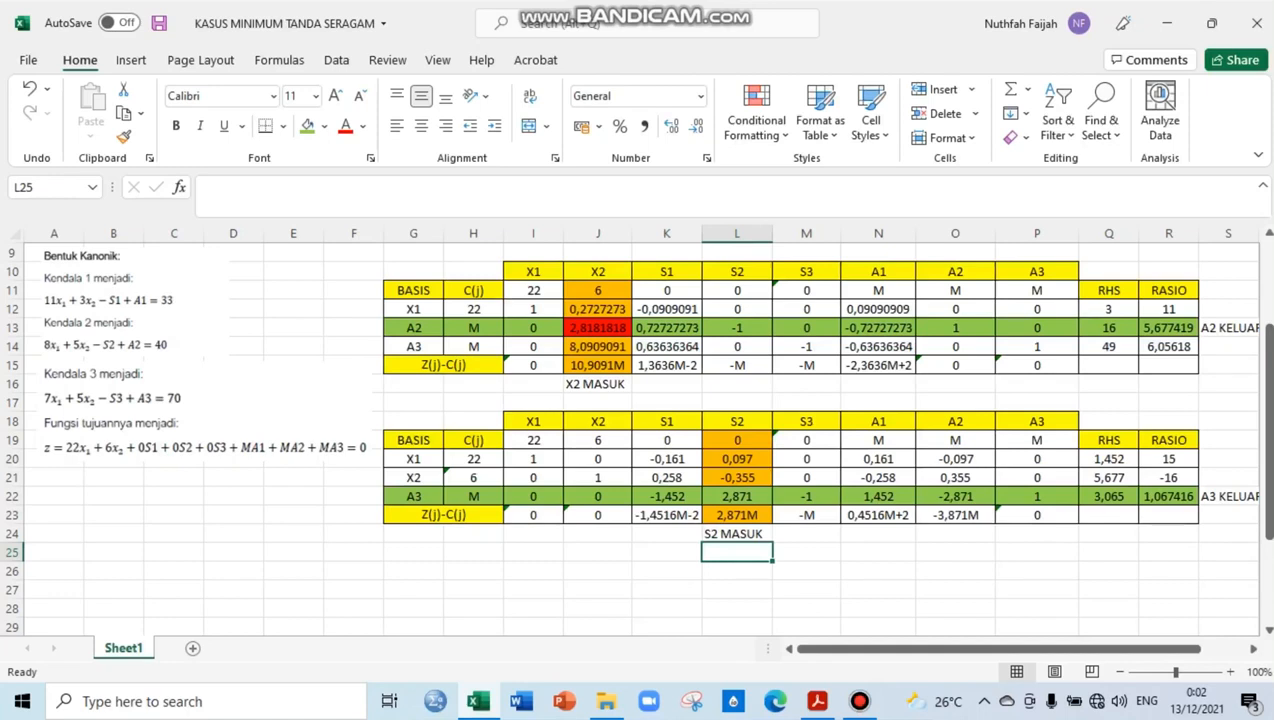
Fill the pivot element in L22, where the A3 row meets the S2 column, with red
click(737, 497)
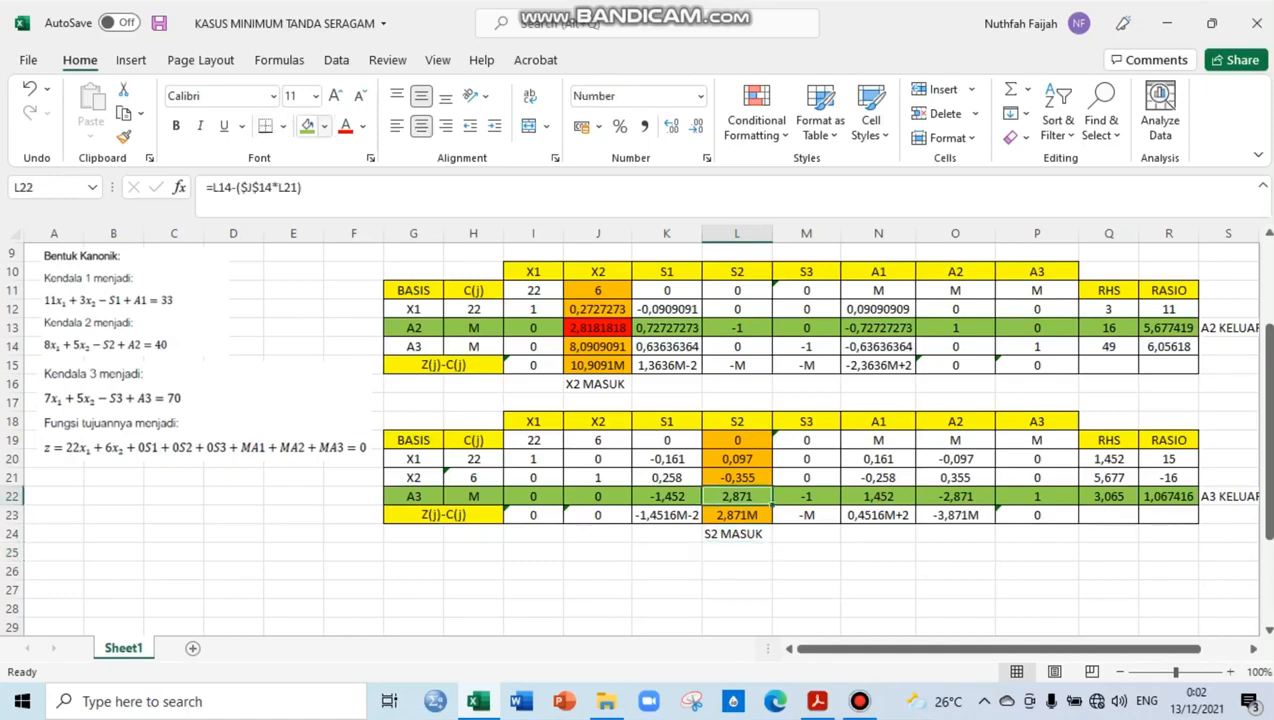
click(324, 126)
click(330, 296)
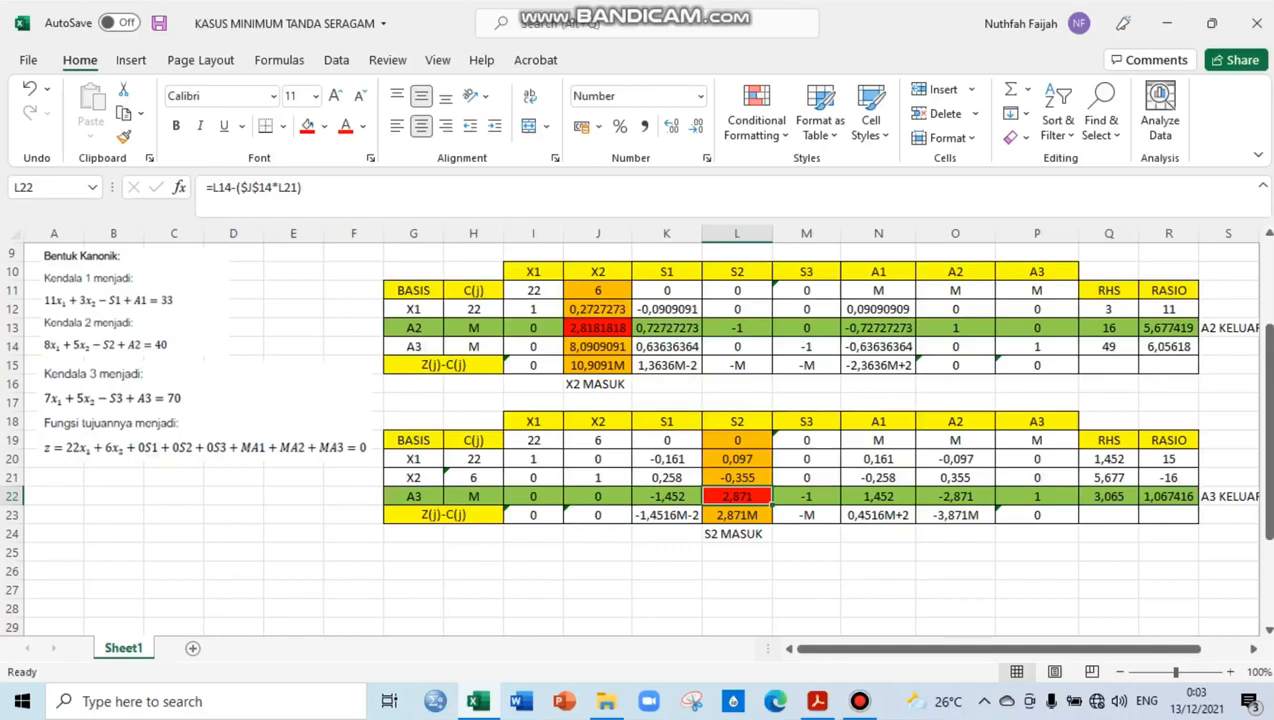
Enter the fourth table's basis variables X1, X2 and S2 in cells G28:G30
double_click(413, 571)
click(473, 571)
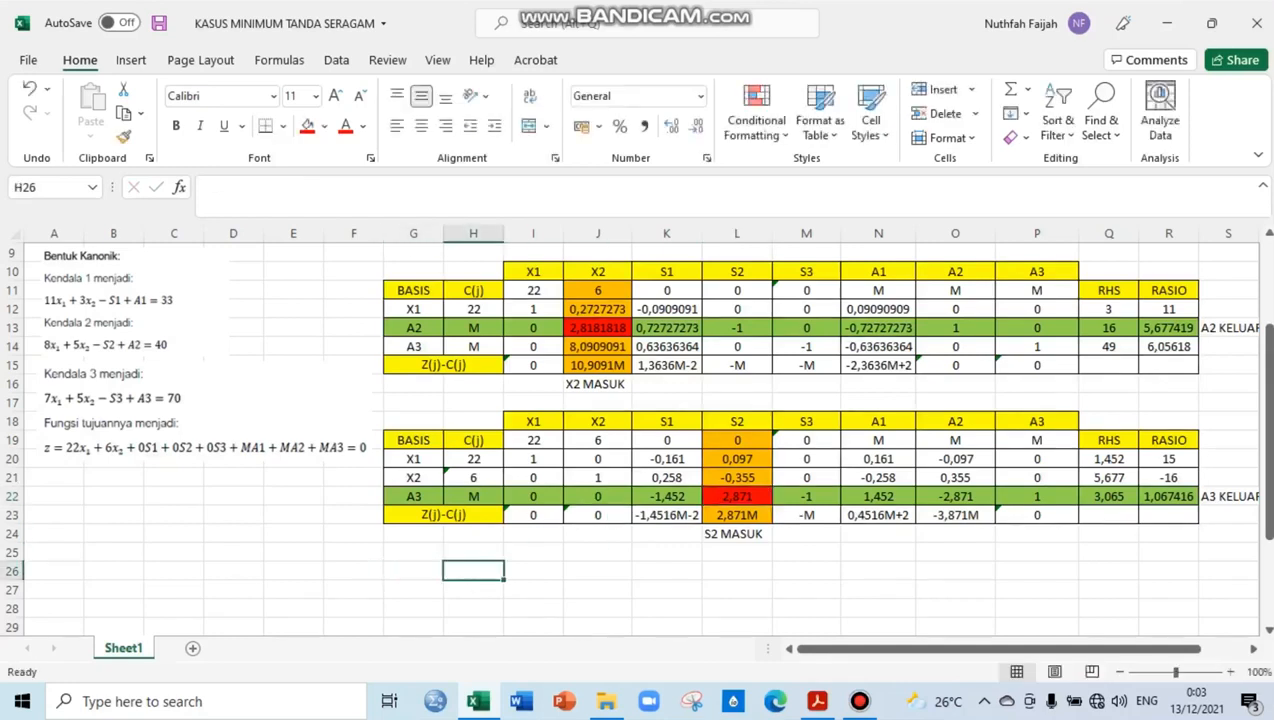
click(413, 571)
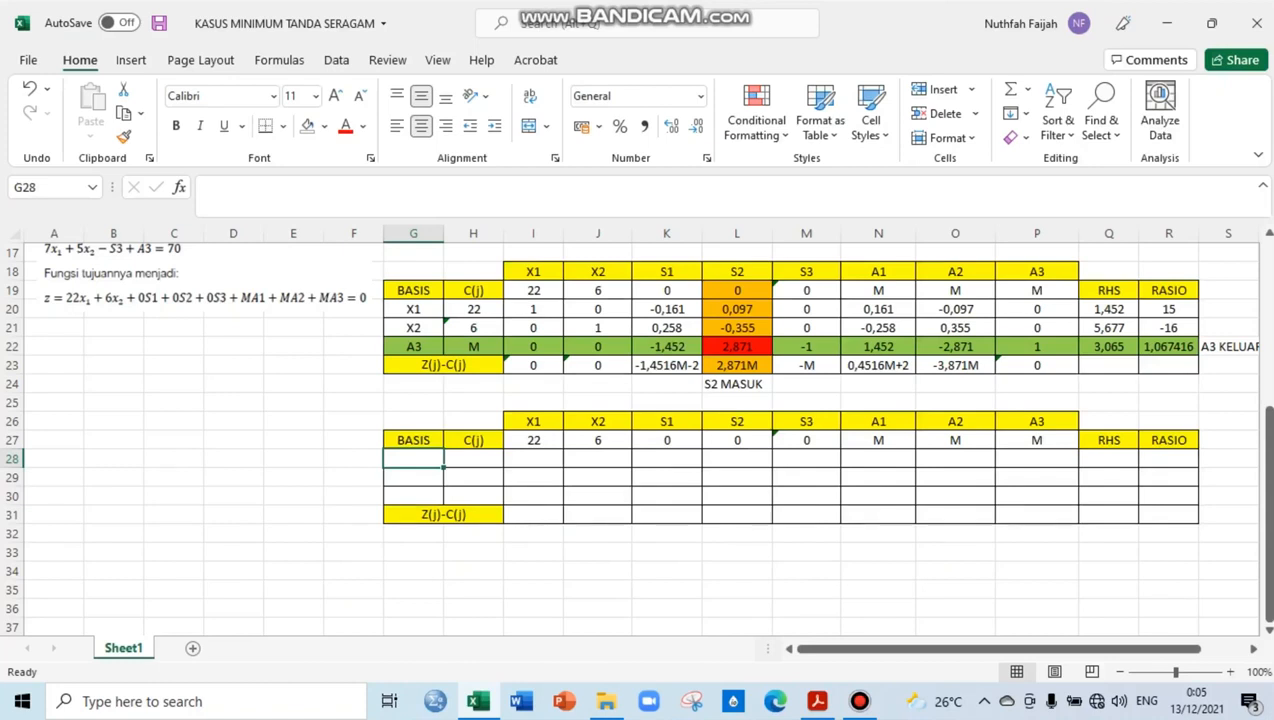
text(X1)
key(Return)
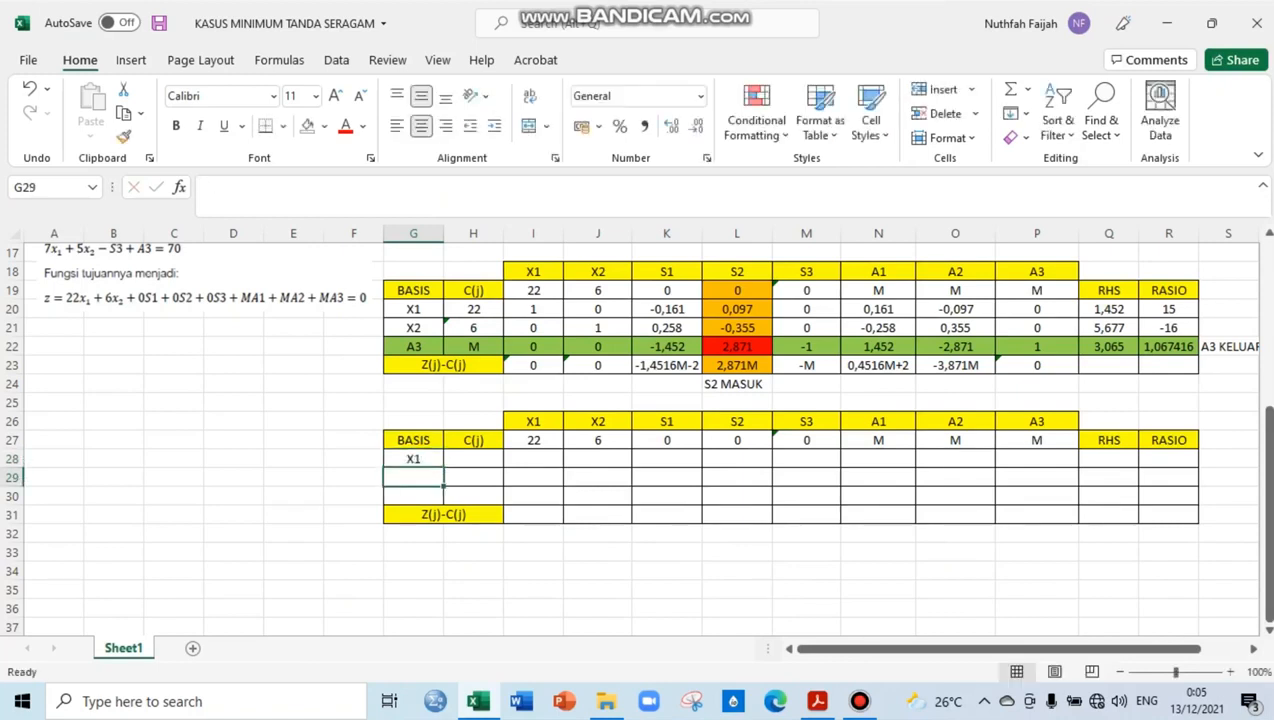
text(X2)
key(Return)
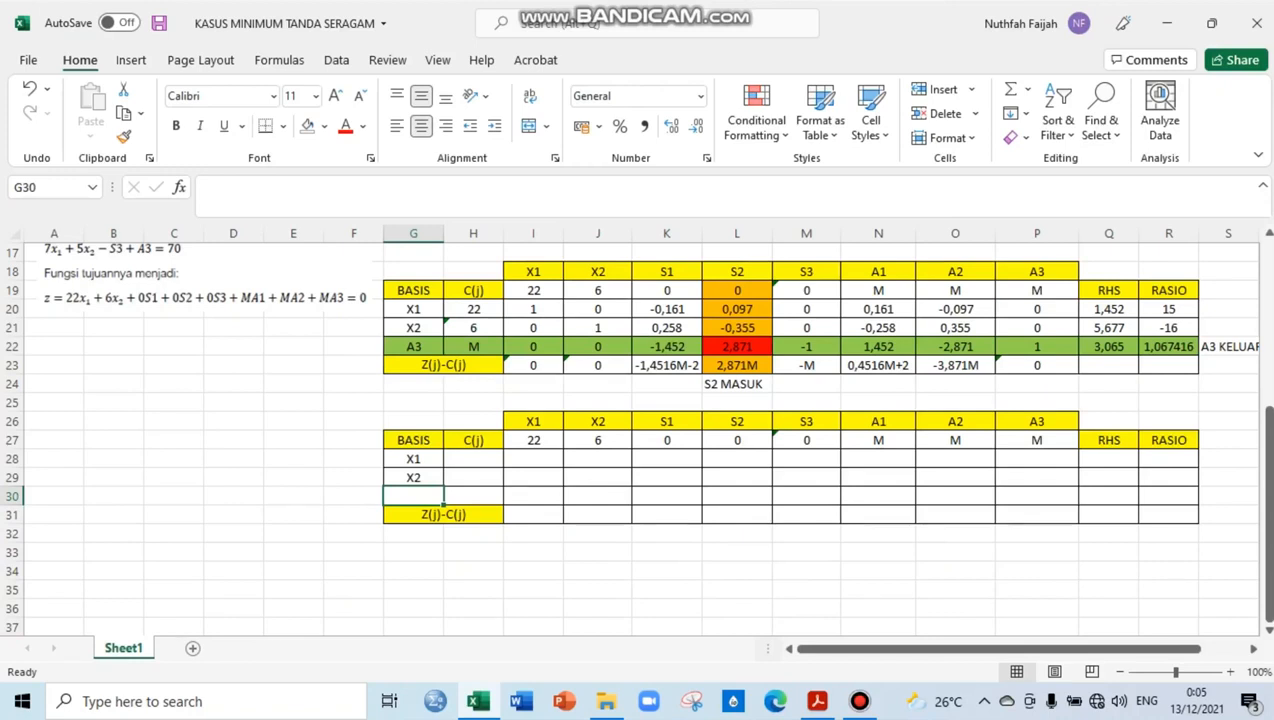
text(S2)
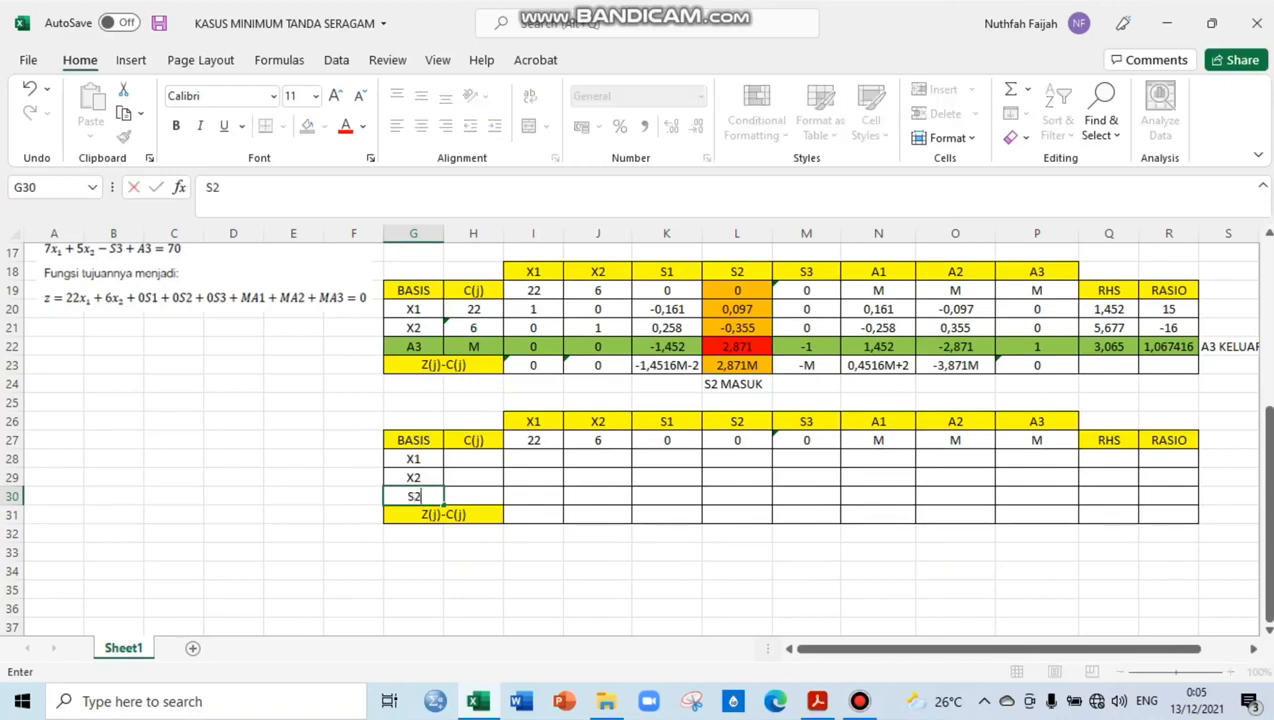
key(Tab)
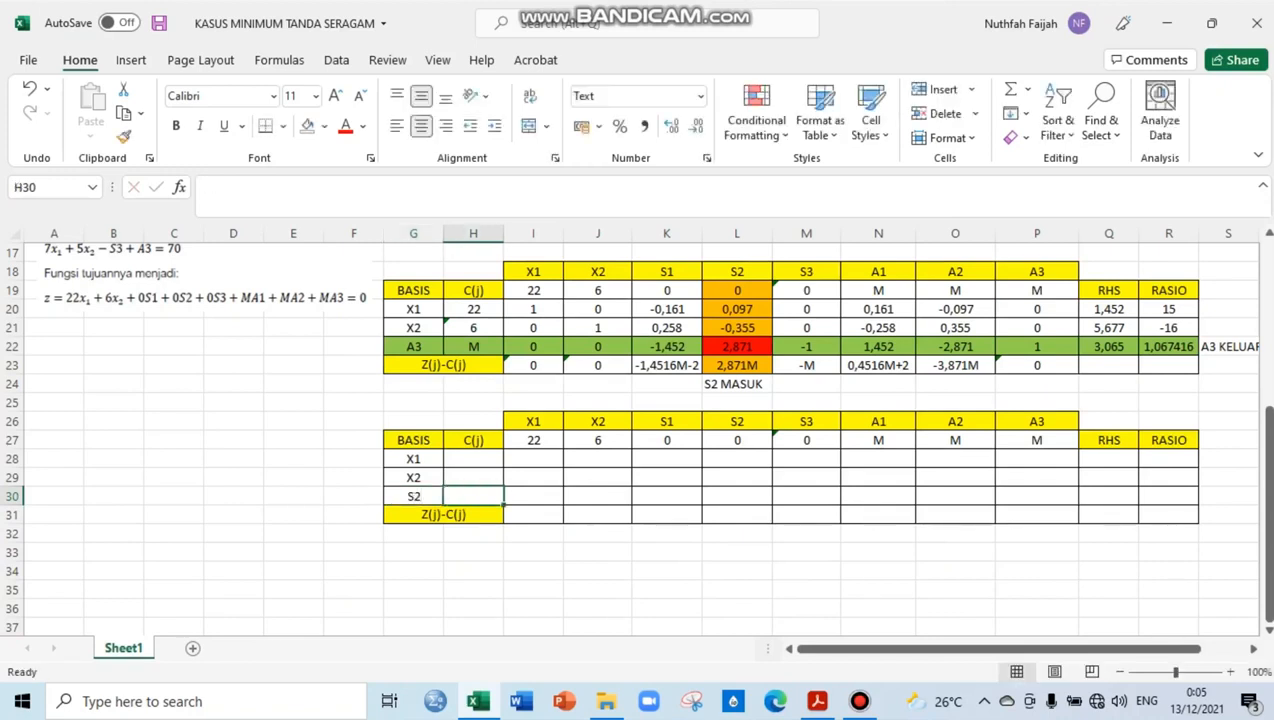
Enter the fourth table's C(j) values: 0 for S2, 6 for X2 and 22 for X1
text(0)
key(Up)
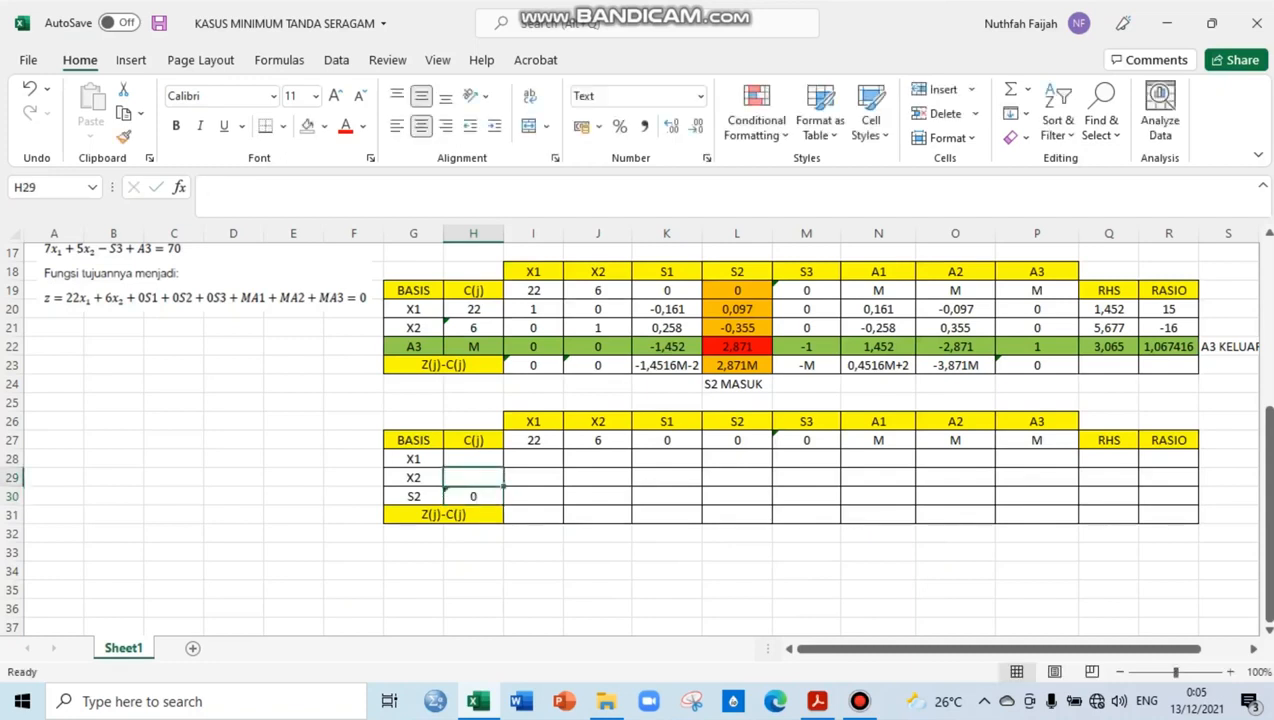
text(6)
key(Up)
text(22)
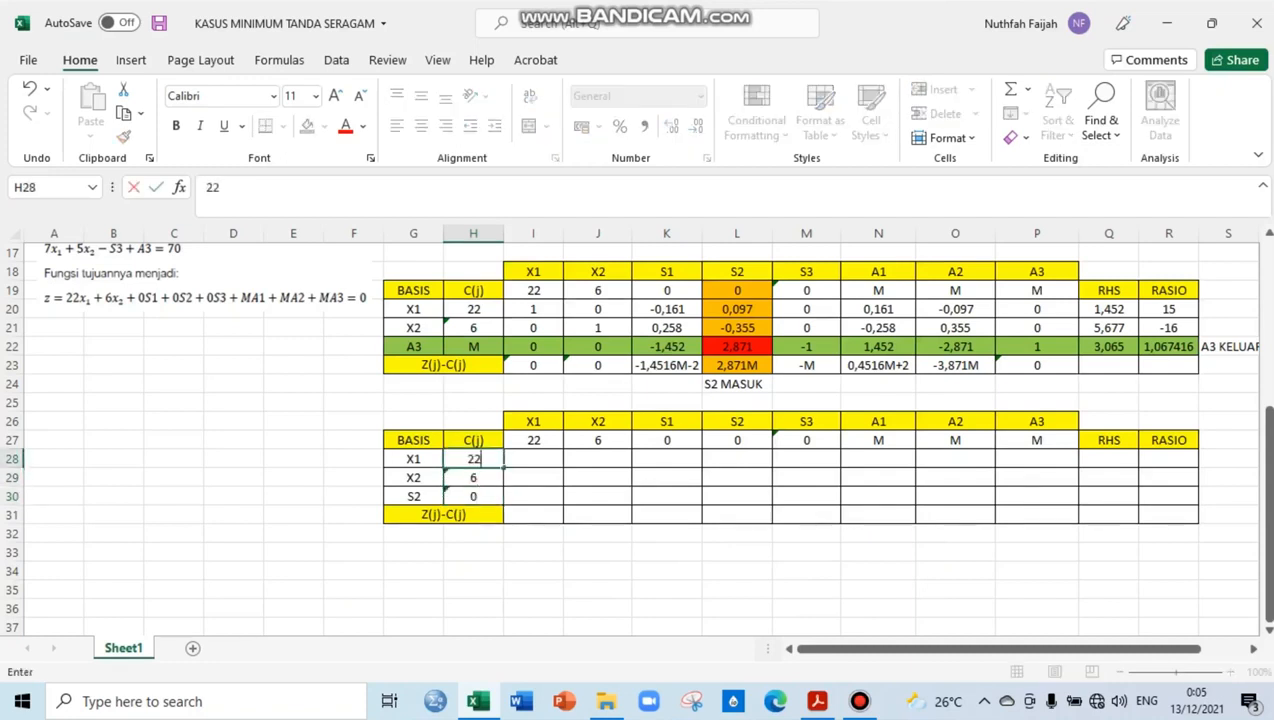
key(Tab)
Calculate the new S2 row's S2 coefficient in L30 with the formula =L22/$L$22
key(Right)
key(Right)
key(Right)
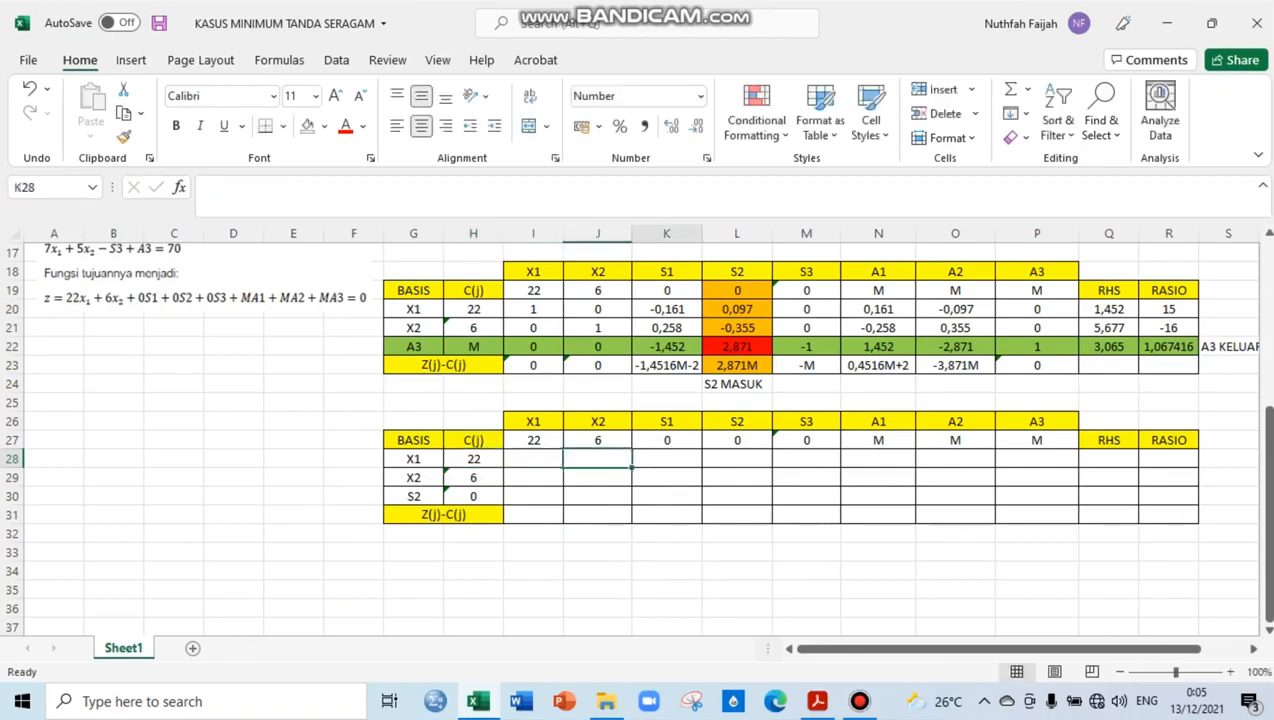
key(Down)
key(Down)
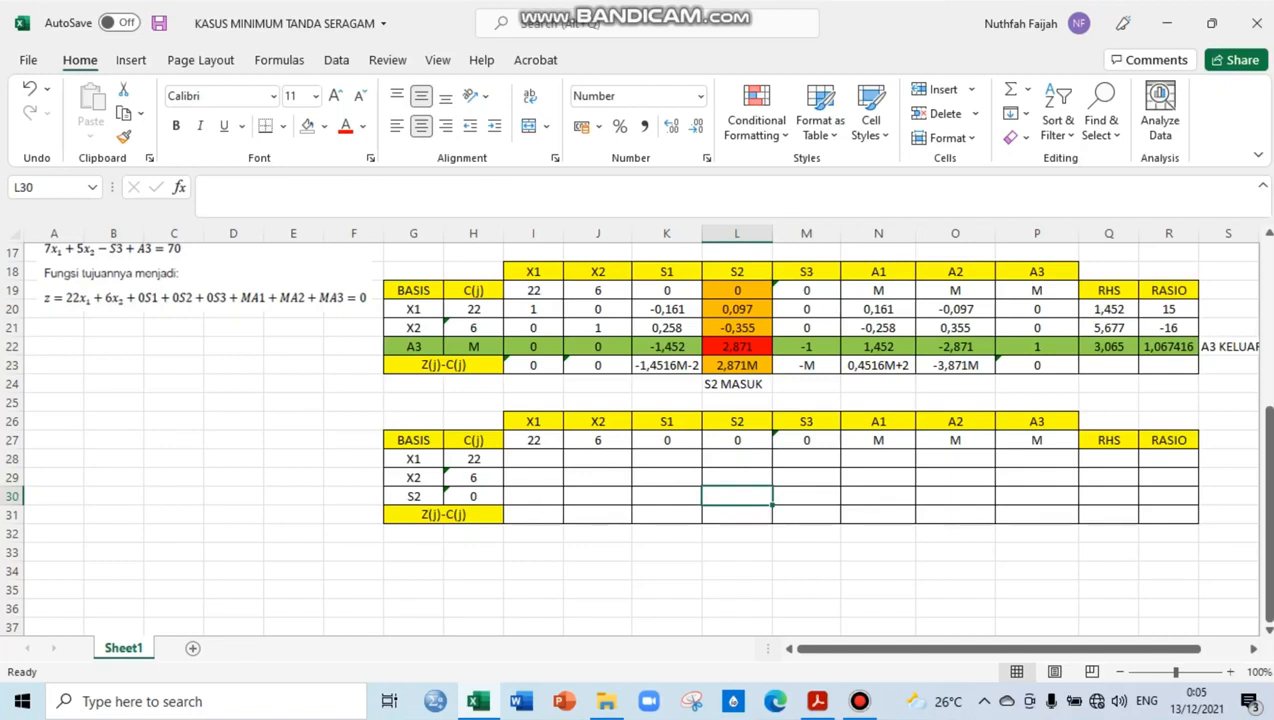
text(=)
click(737, 347)
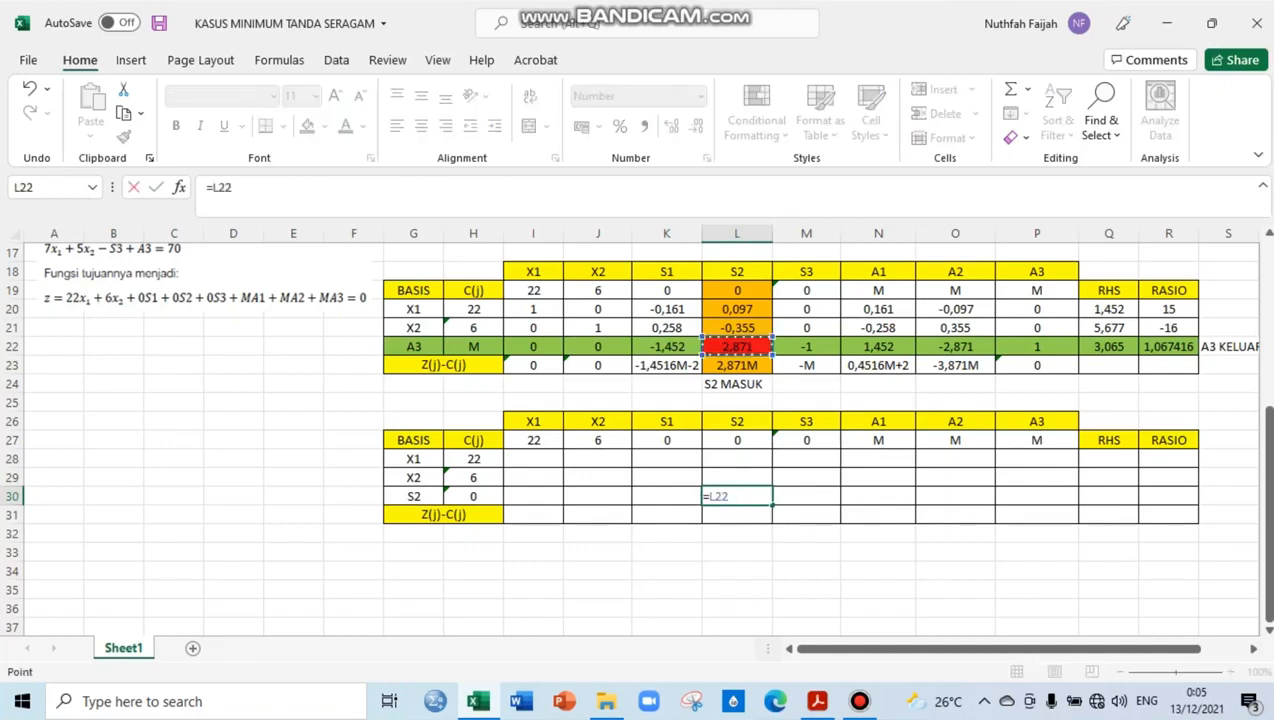
text(/)
click(737, 347)
click(734, 496)
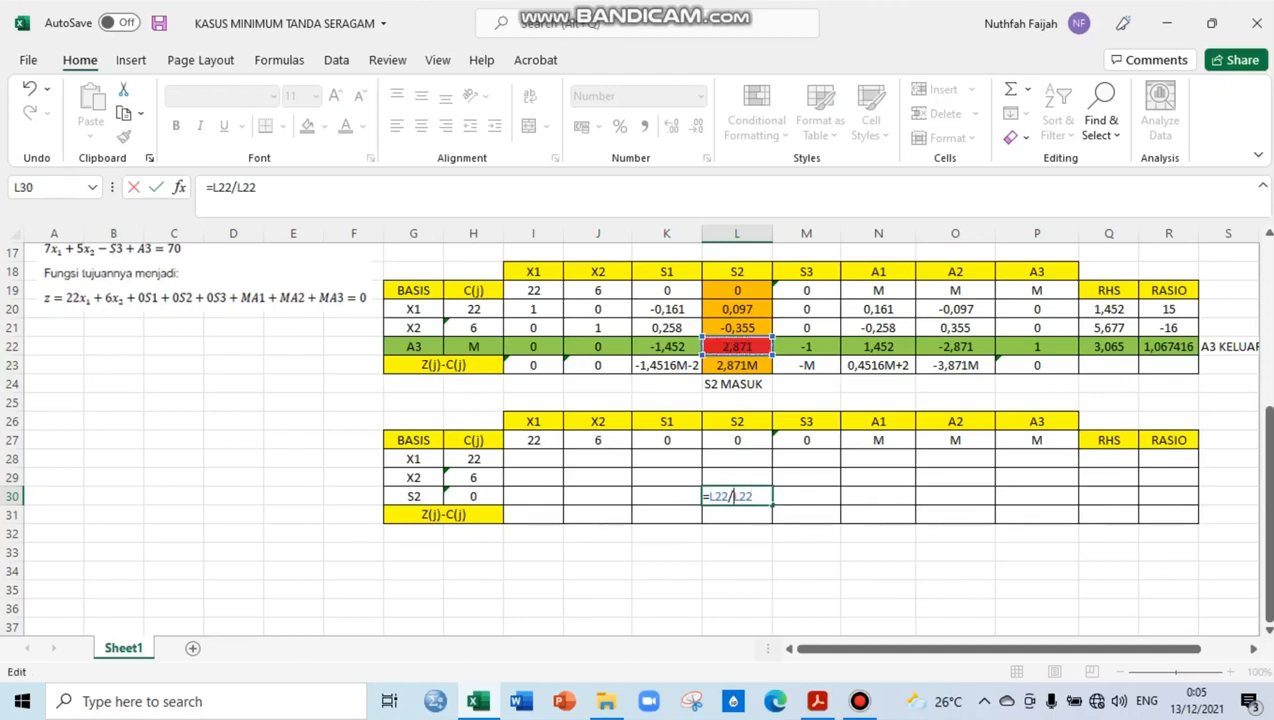
text($)
key(Right)
text($)
key(Return)
key(Up)
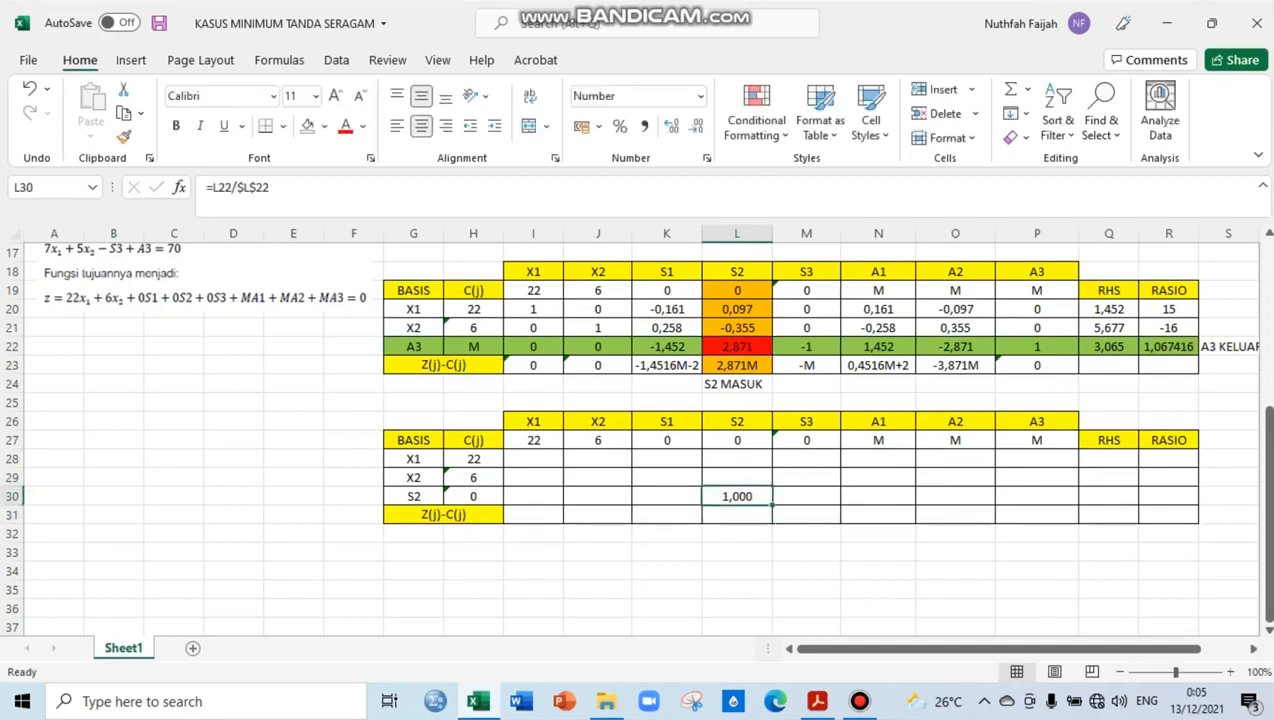
Copy the L30 formula across the S2 row, rightward to Q30 and leftward to I30
drag(772, 505, 1110, 498)
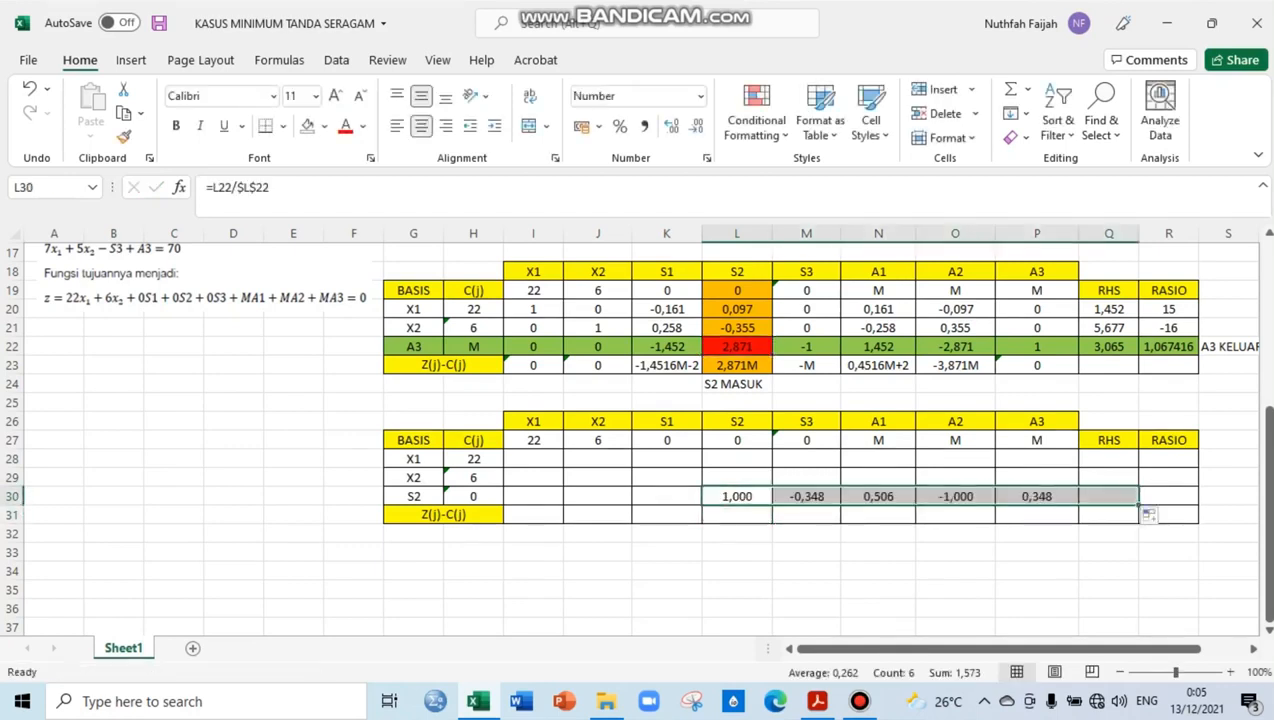
click(737, 497)
drag(772, 505, 528, 497)
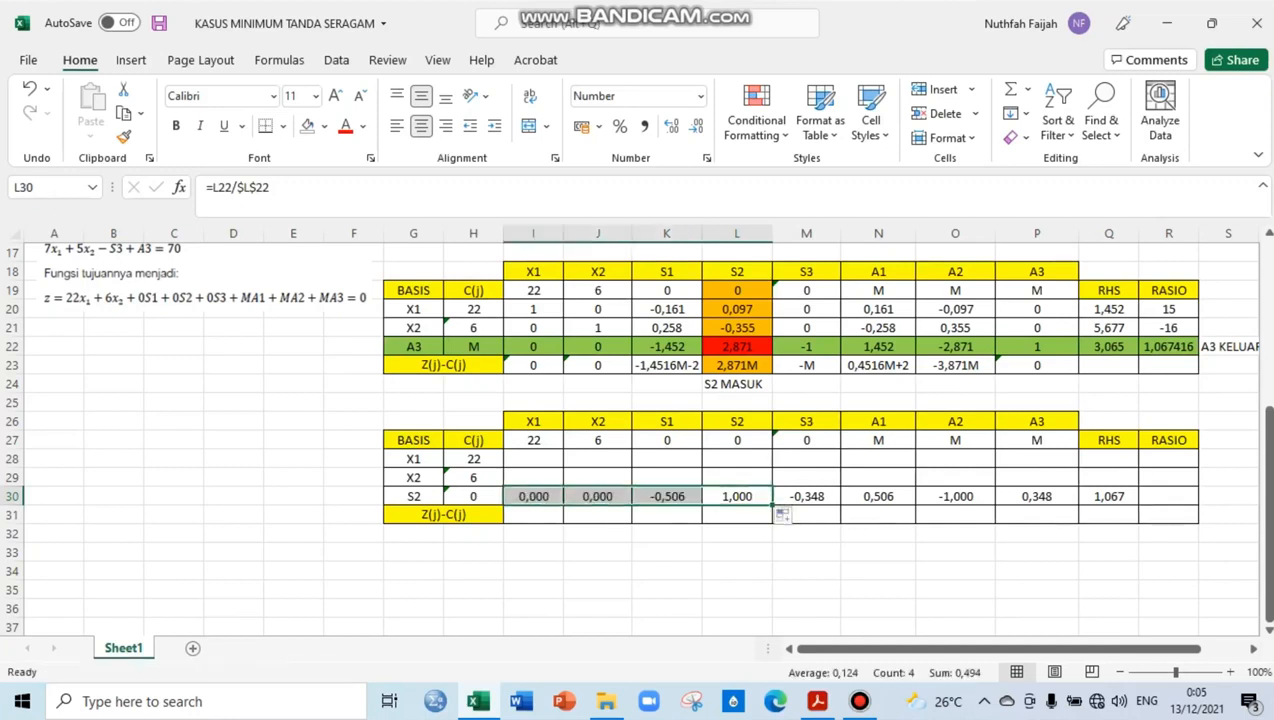
Calculate the new X2 row's S2 coefficient in L29 with the formula =L21-($L$21*L30)
click(737, 478)
text(=)
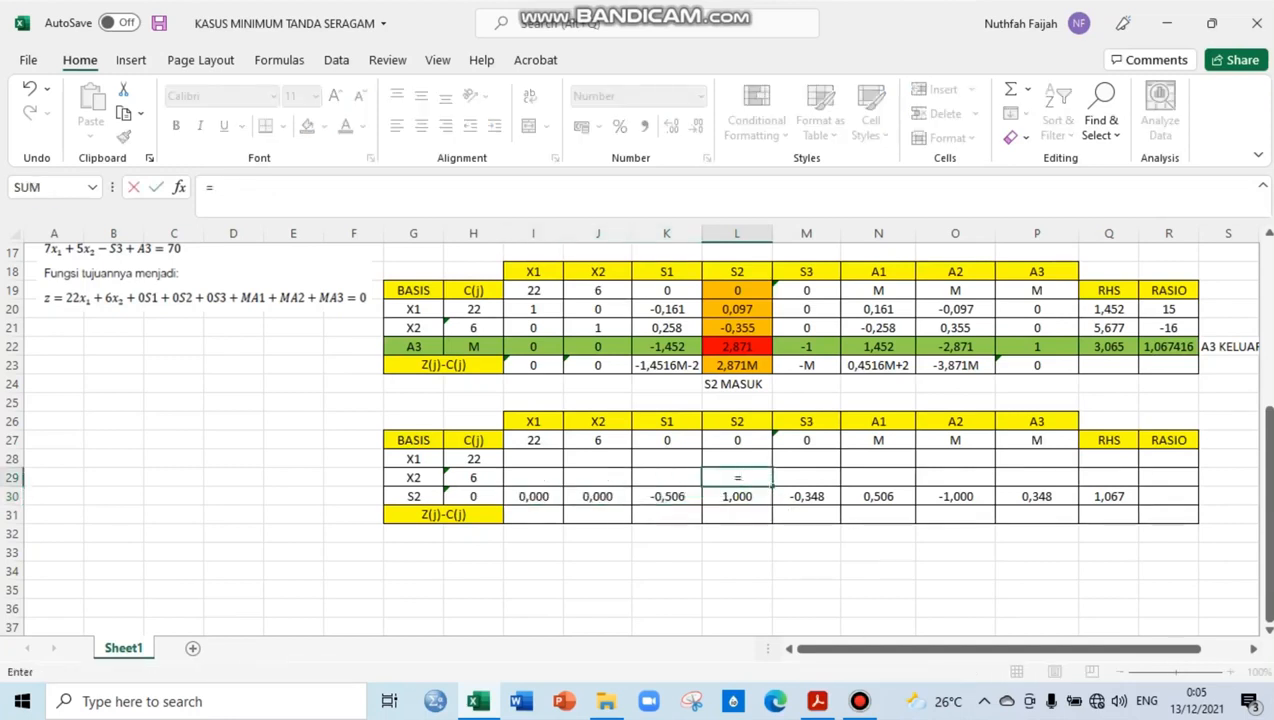
click(737, 327)
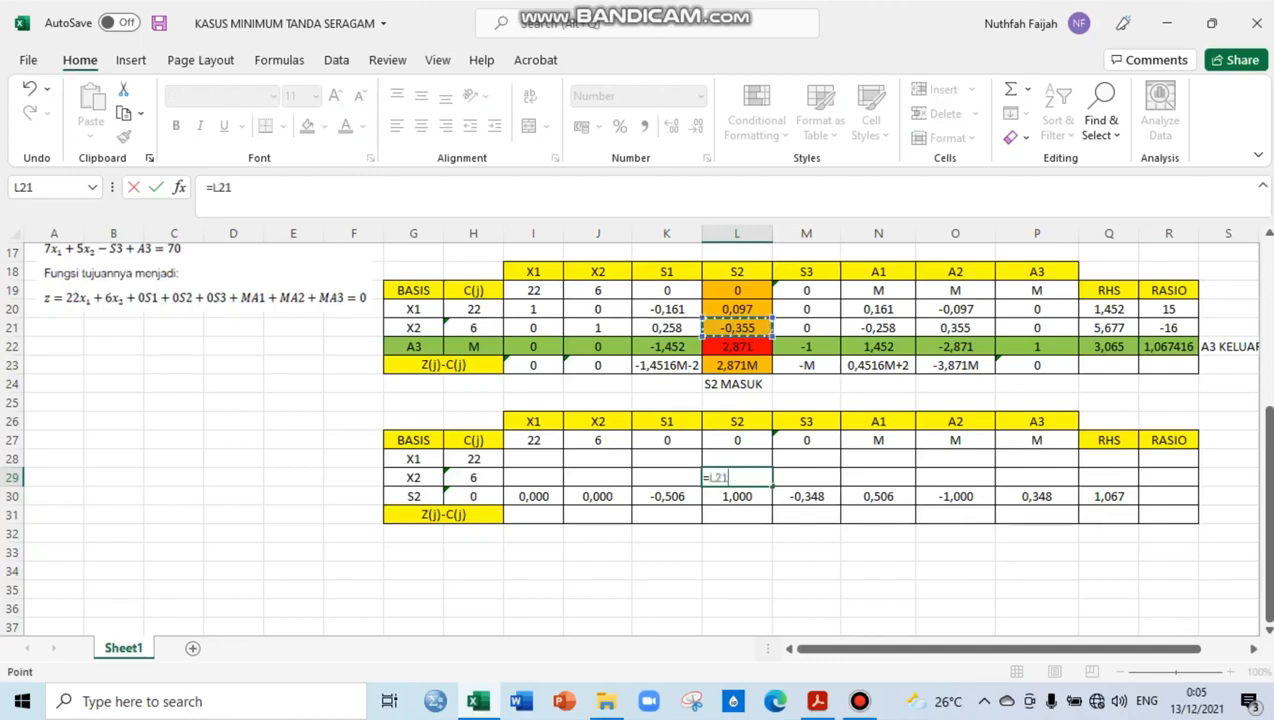
text(-()
click(737, 327)
text(*)
click(737, 496)
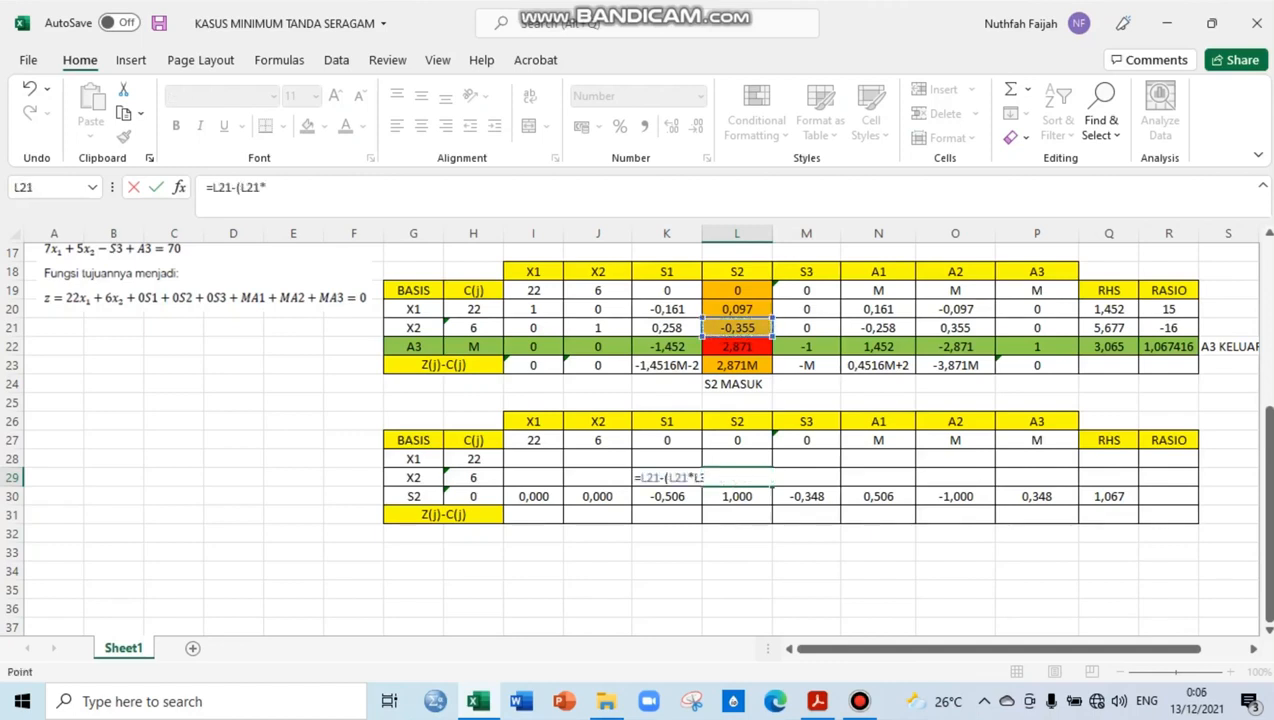
text())
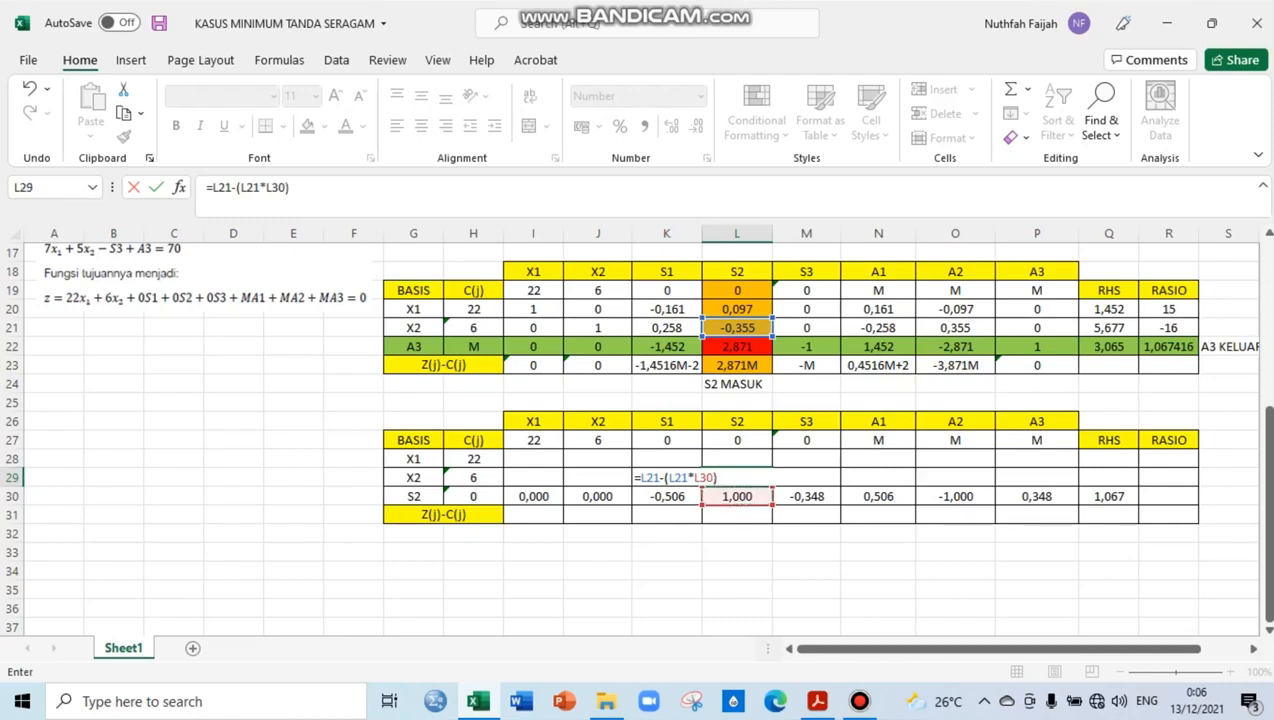
click(666, 478)
text($L$)
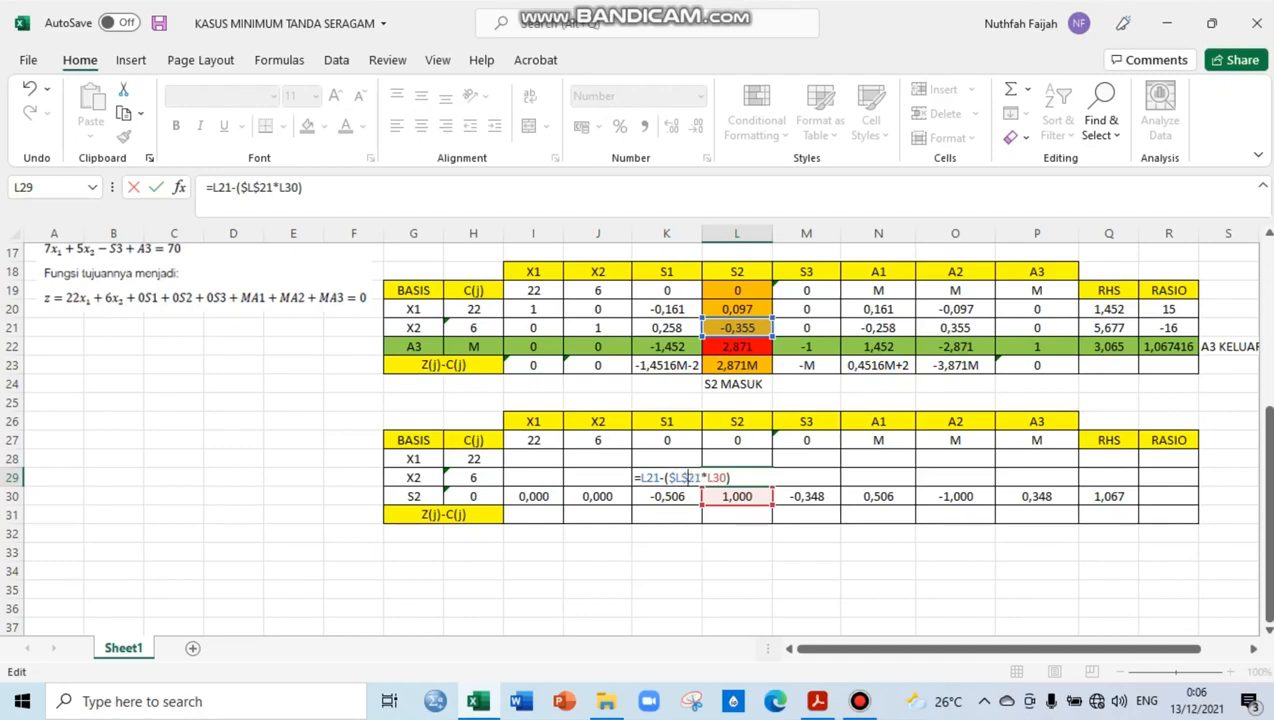
key(Return)
Copy the L29 formula across the X2 row, rightward to Q29 and leftward to I29
click(737, 478)
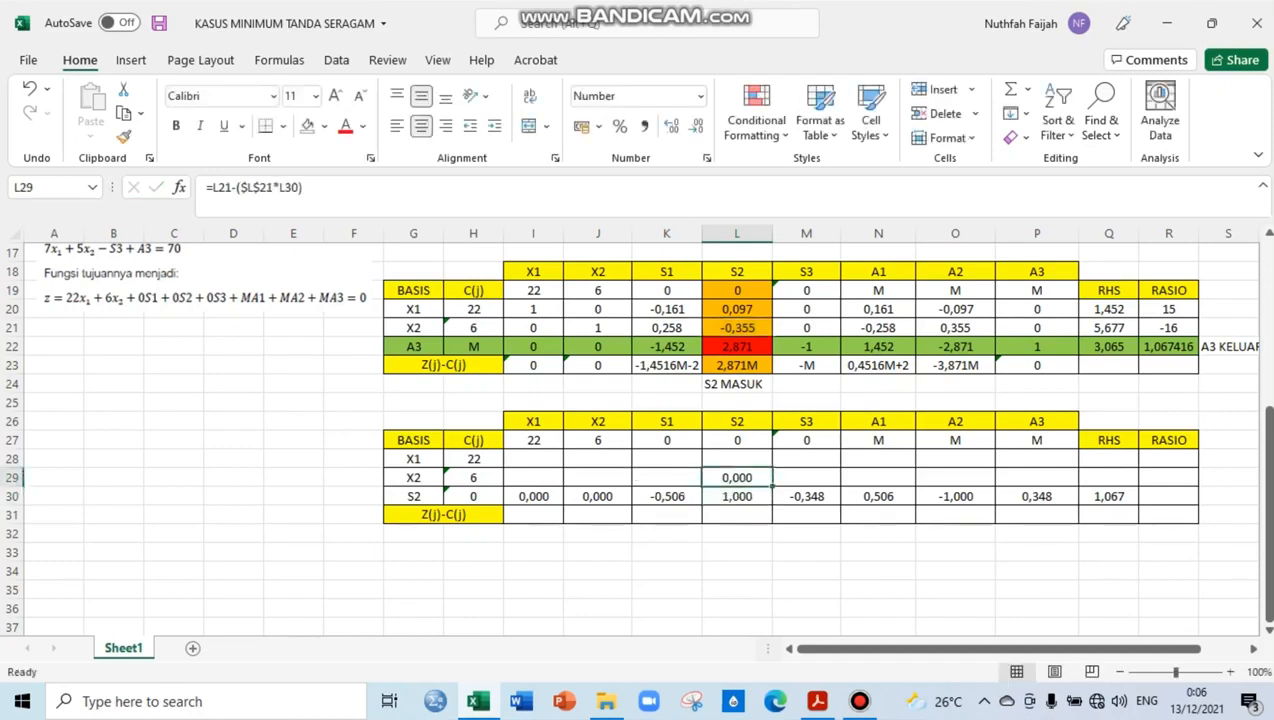
drag(772, 487, 1132, 487)
click(737, 478)
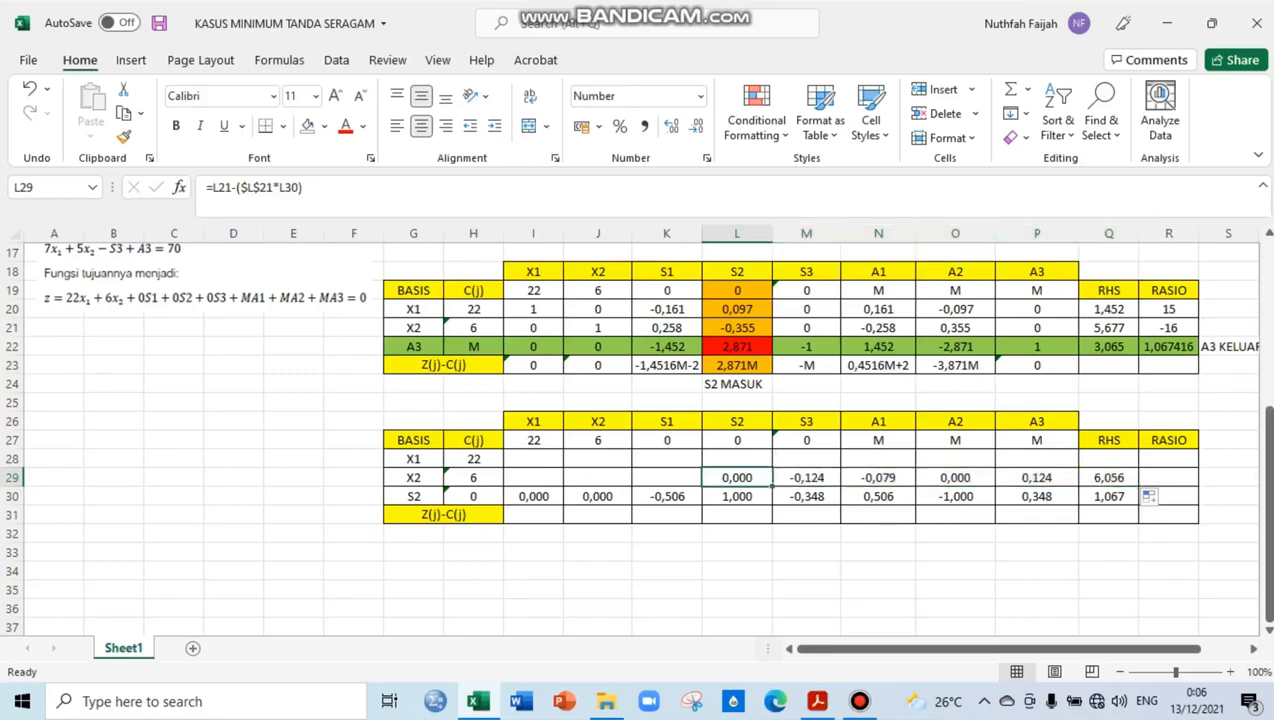
drag(772, 487, 535, 483)
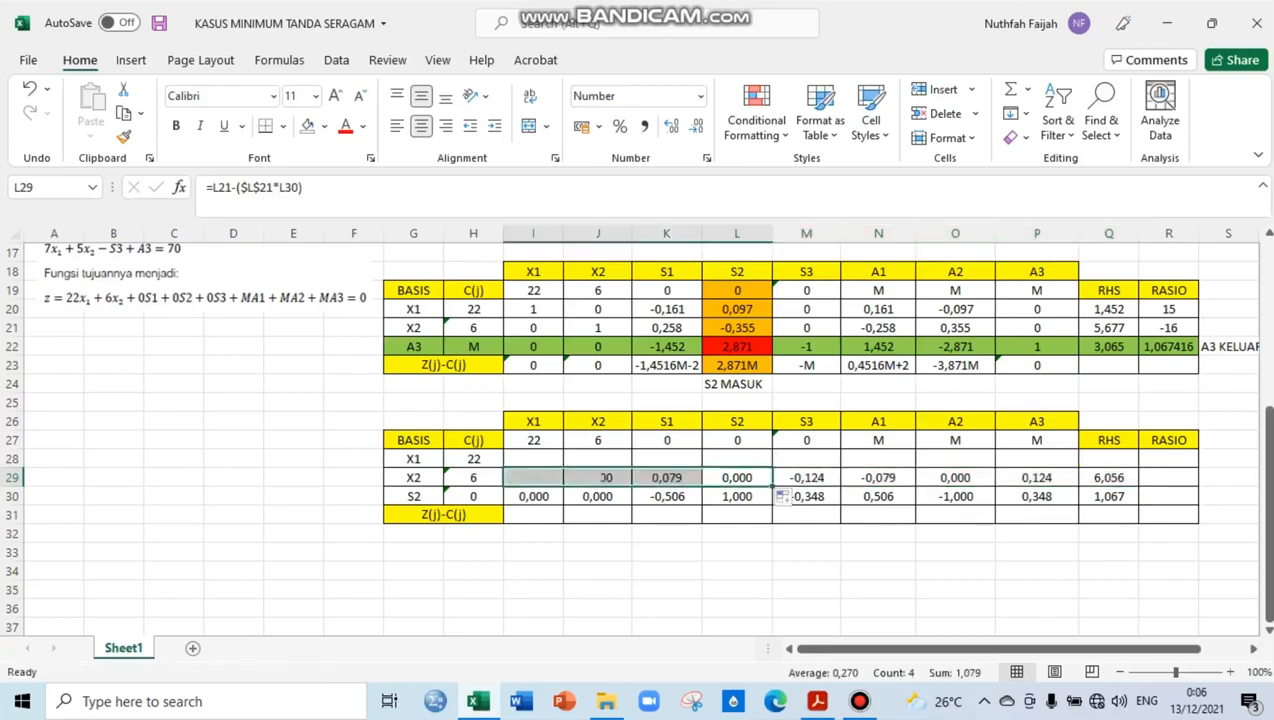
Calculate the new X1 row's S2 coefficient in L28 with the formula =L20-($L$20*L30)
key(Up)
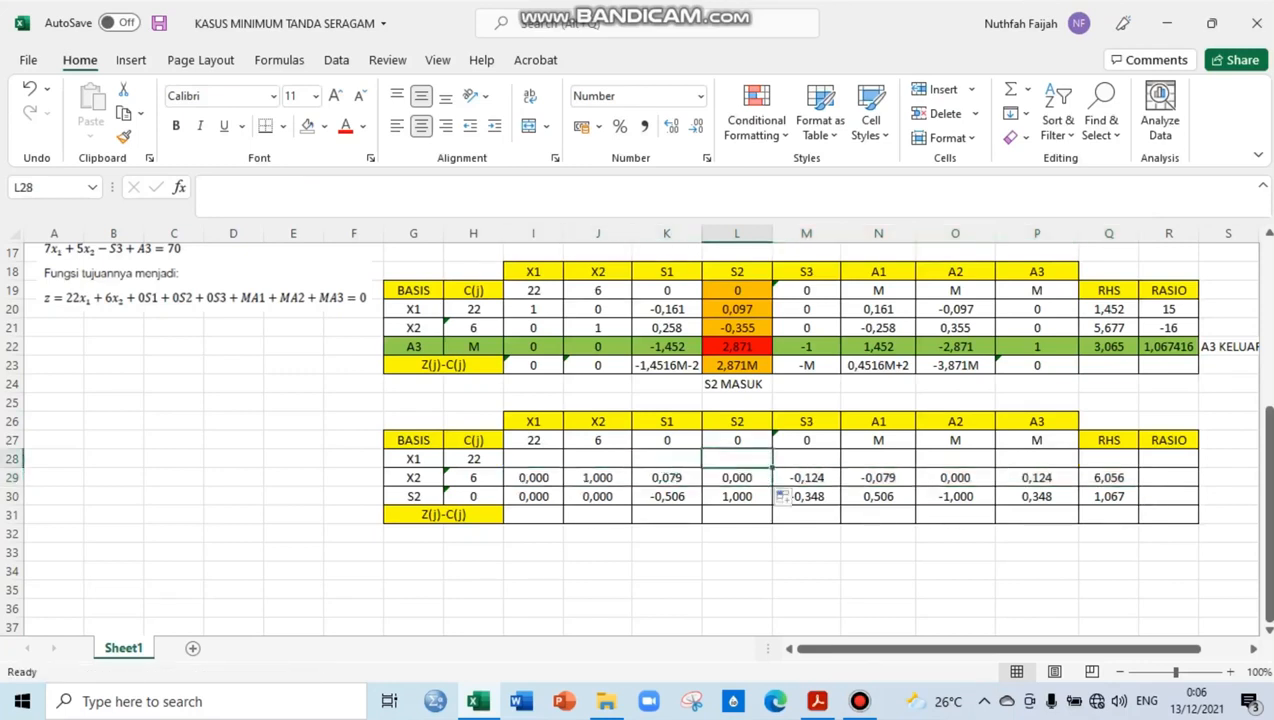
text(=)
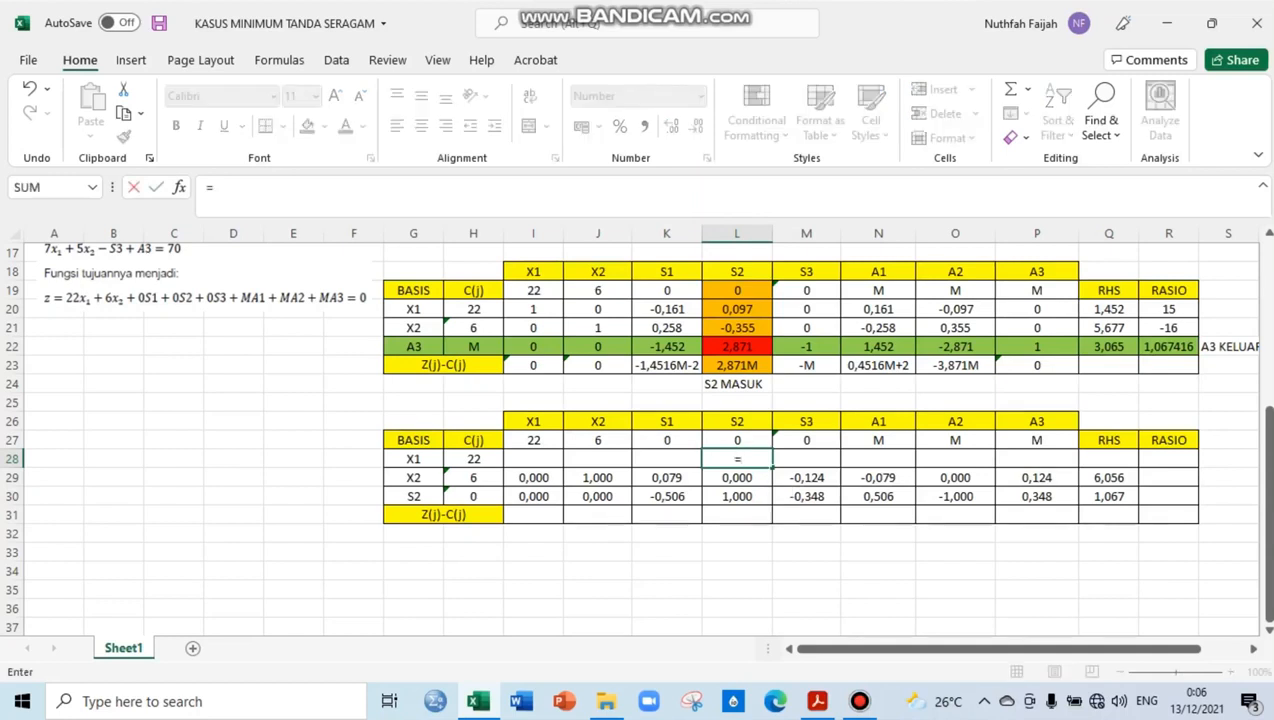
click(737, 309)
text(-)
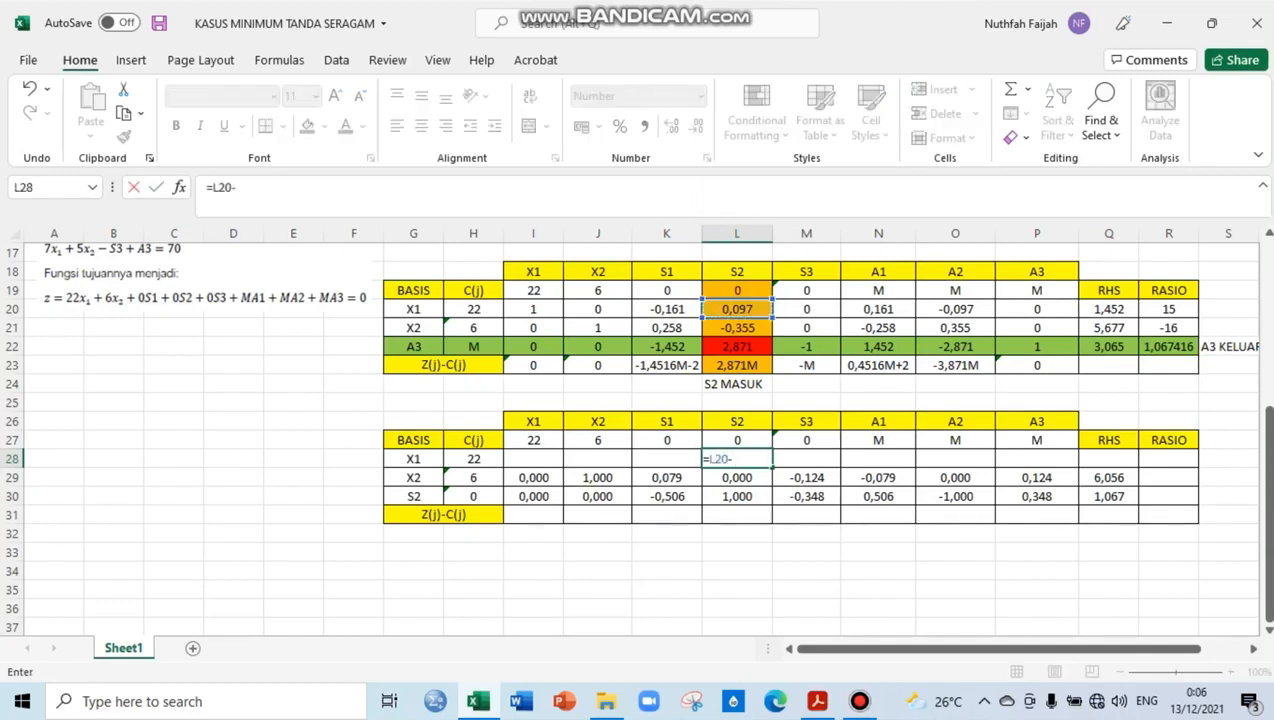
text(()
click(737, 309)
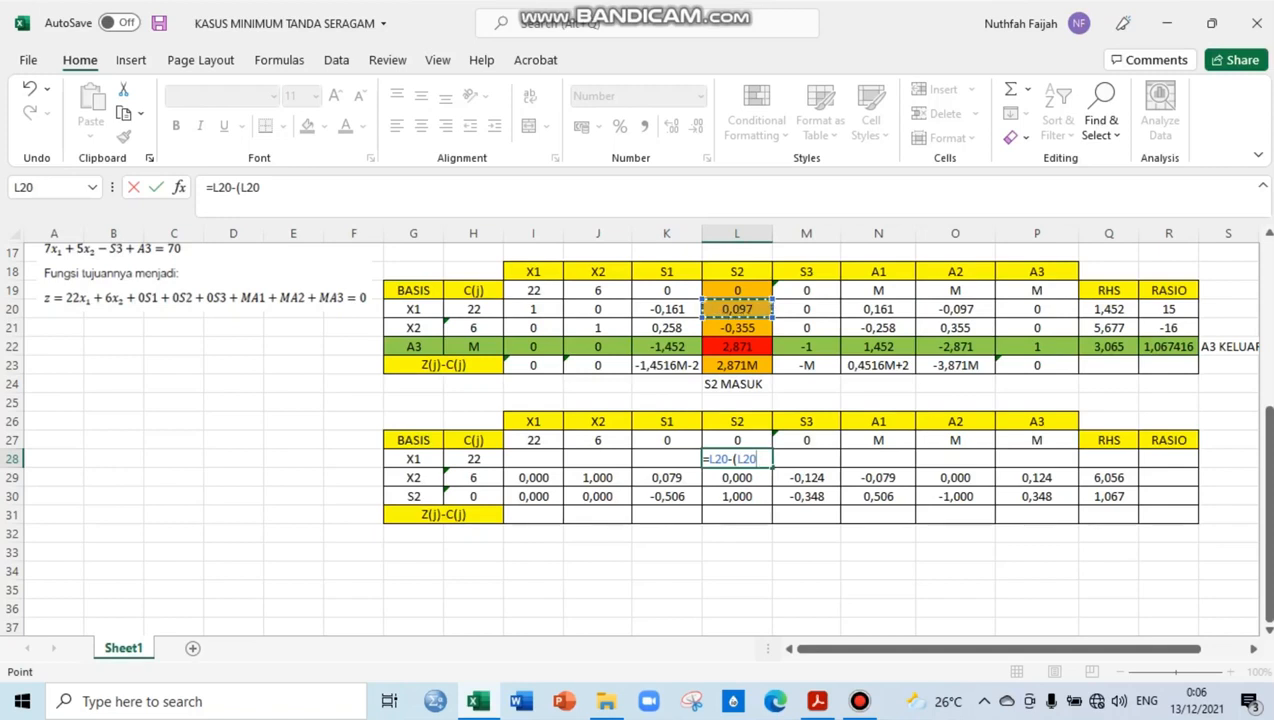
text(*)
click(737, 496)
text())
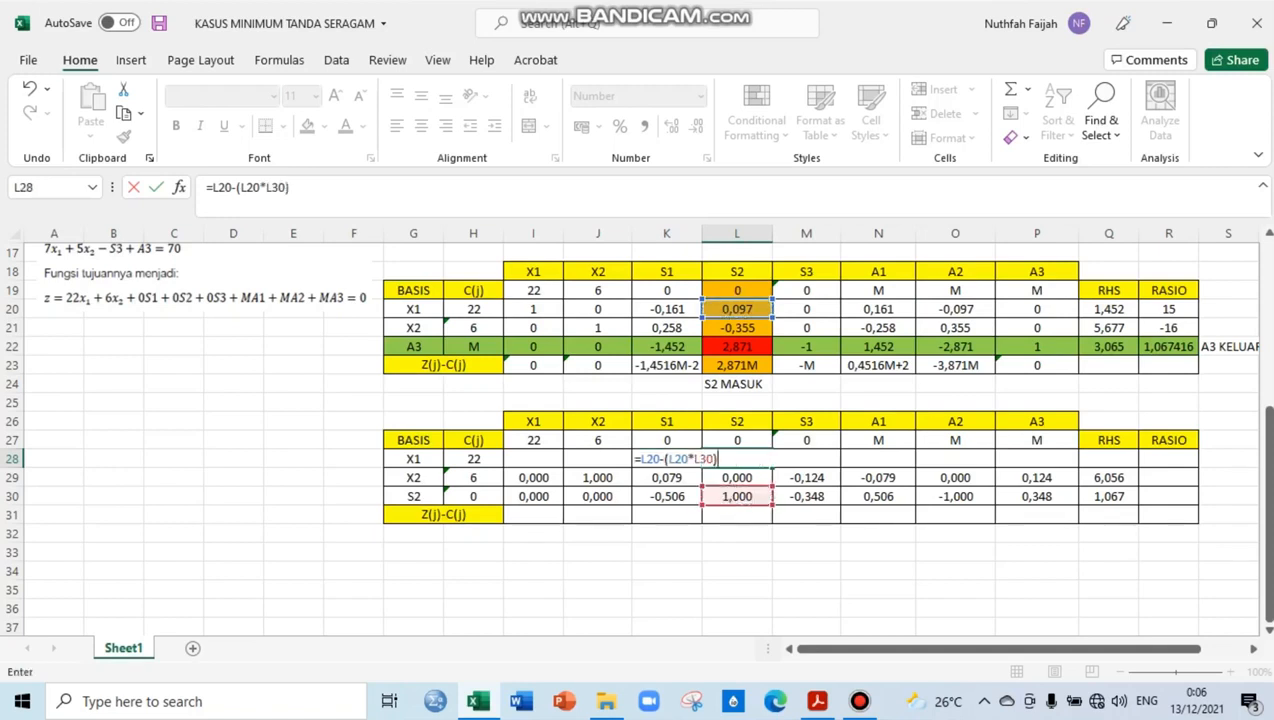
click(667, 459)
text($)
key(Right)
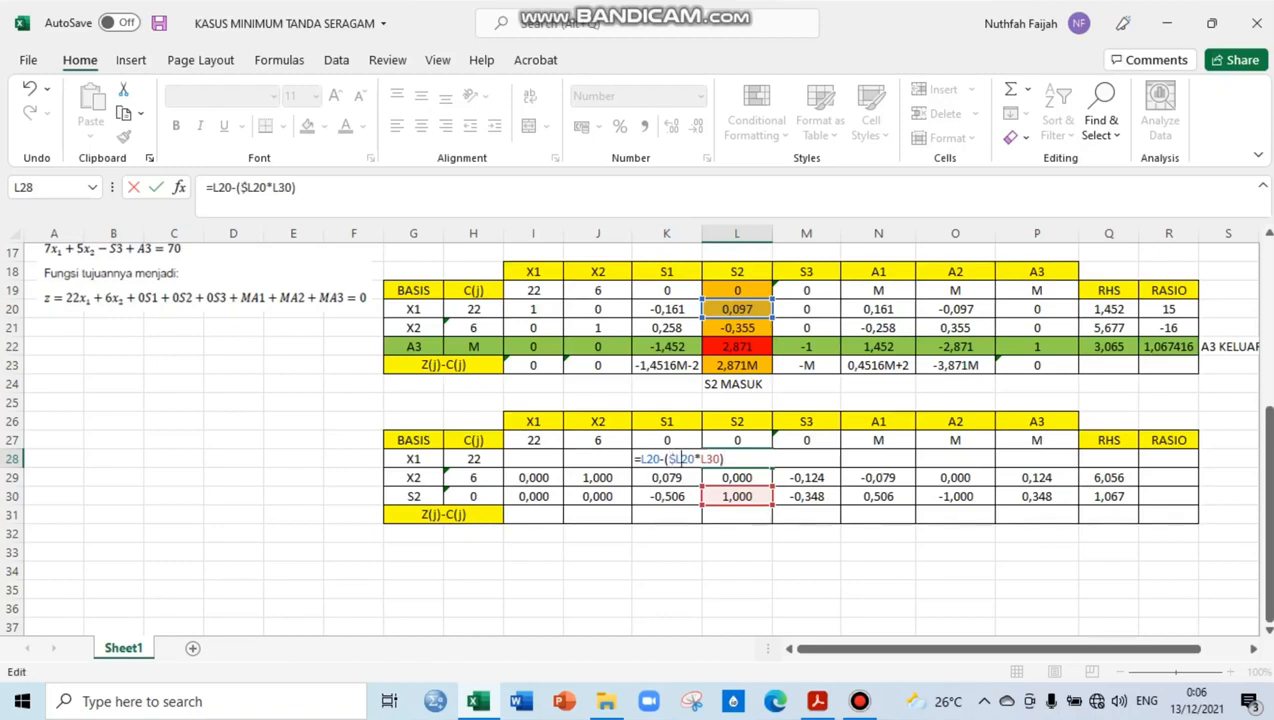
text($)
key(Return)
Copy the L28 formula across the X1 row, rightward to Q28 and leftward to I28
key(Up)
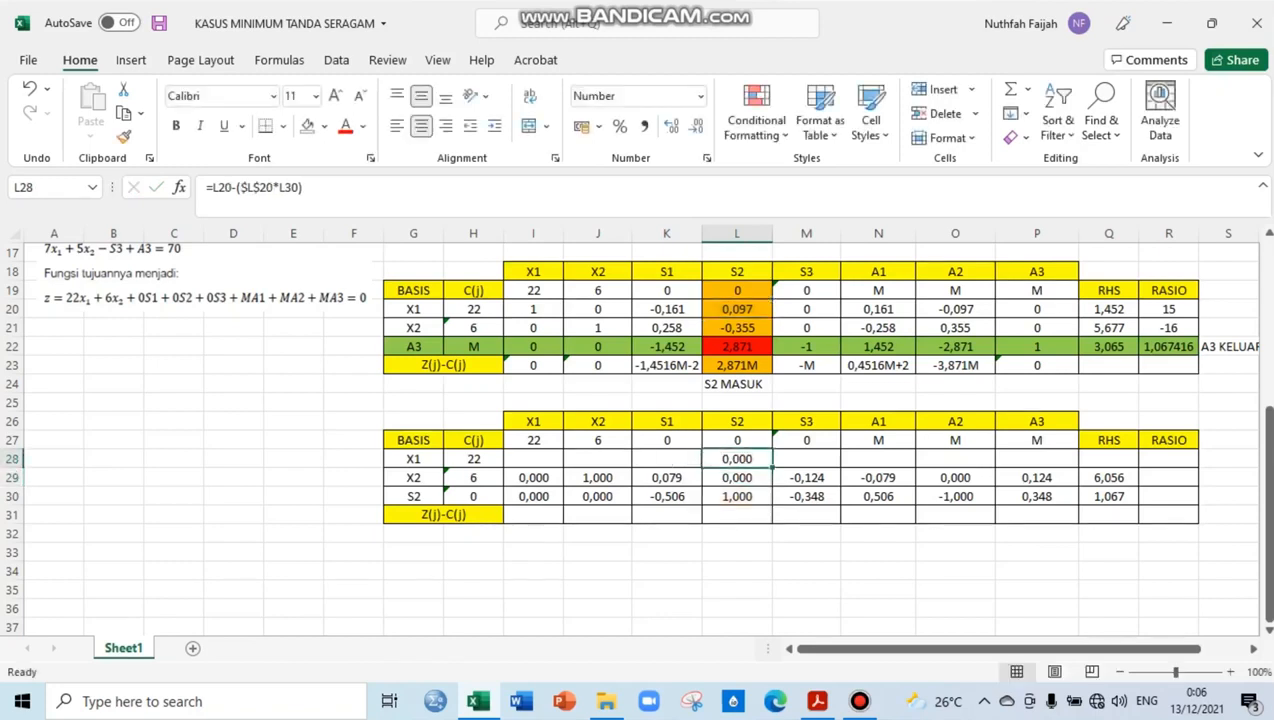
drag(772, 468, 1136, 466)
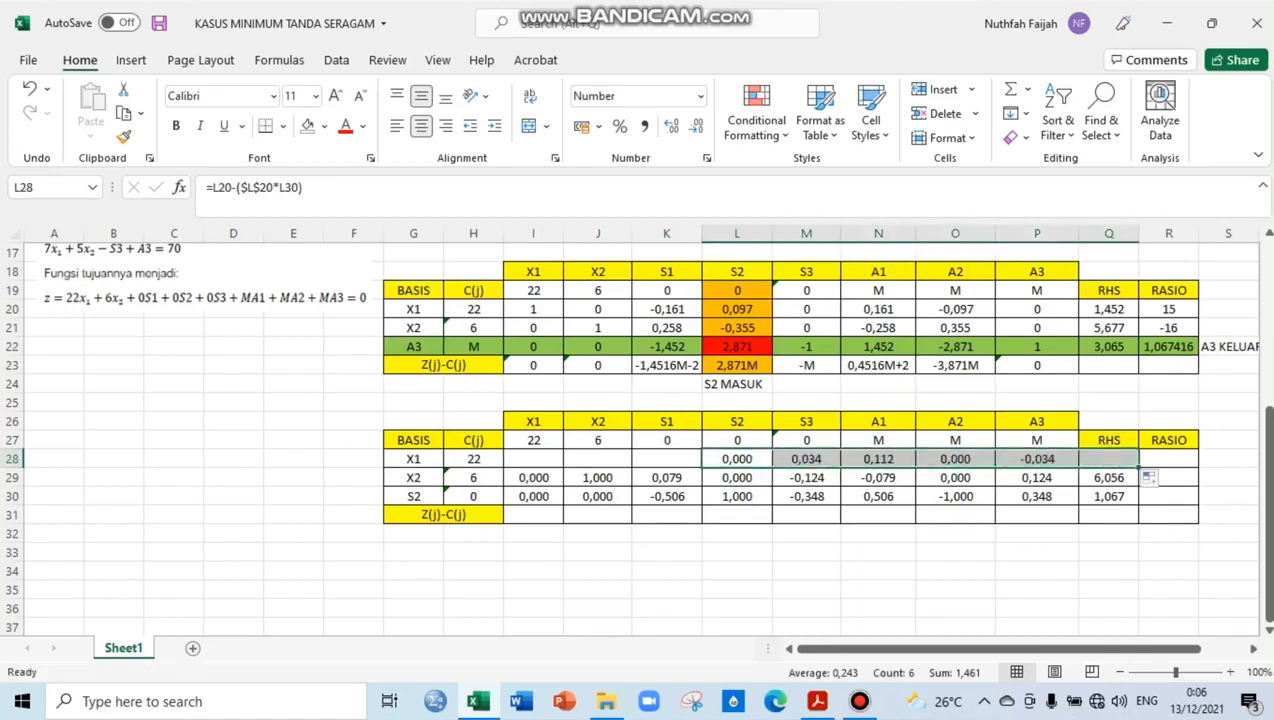
click(737, 459)
drag(772, 468, 598, 496)
Format the fourth table's X1, X2, S2 and A2 coefficients (I28:J30, L28:L30, O28:O30) with no decimal places
click(533, 534)
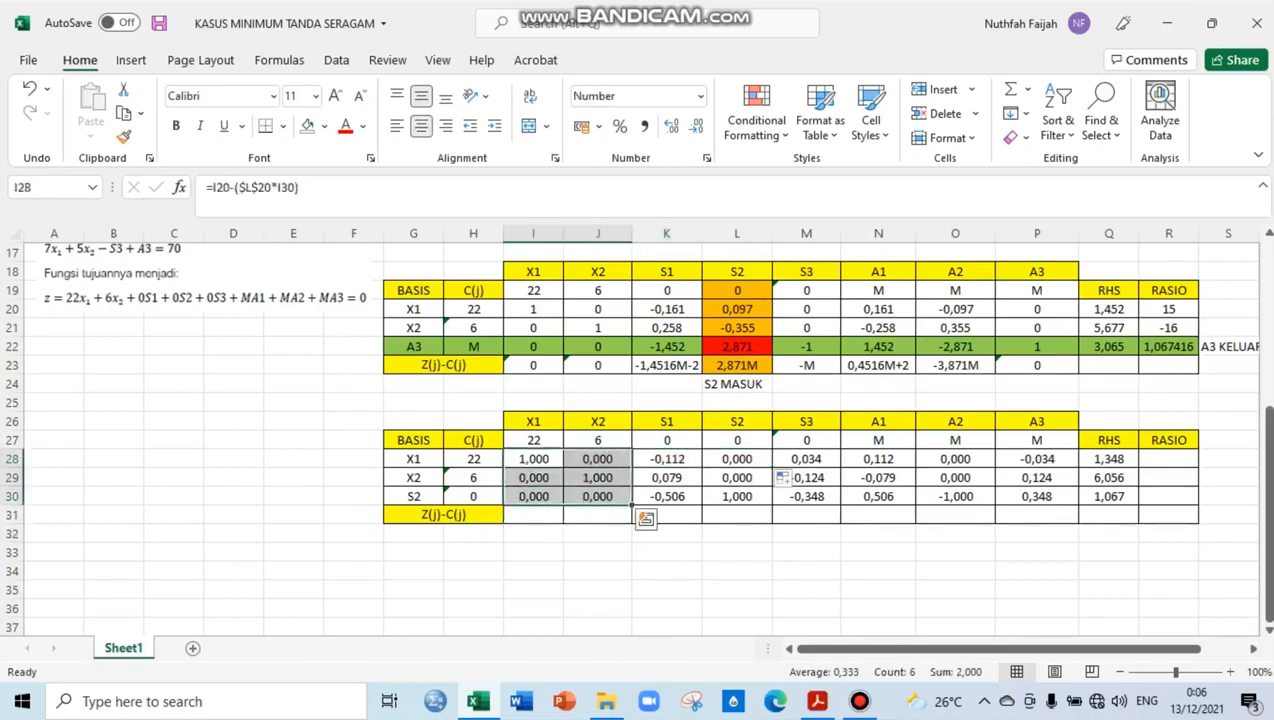
click(694, 126)
click(694, 126)
click(694, 126)
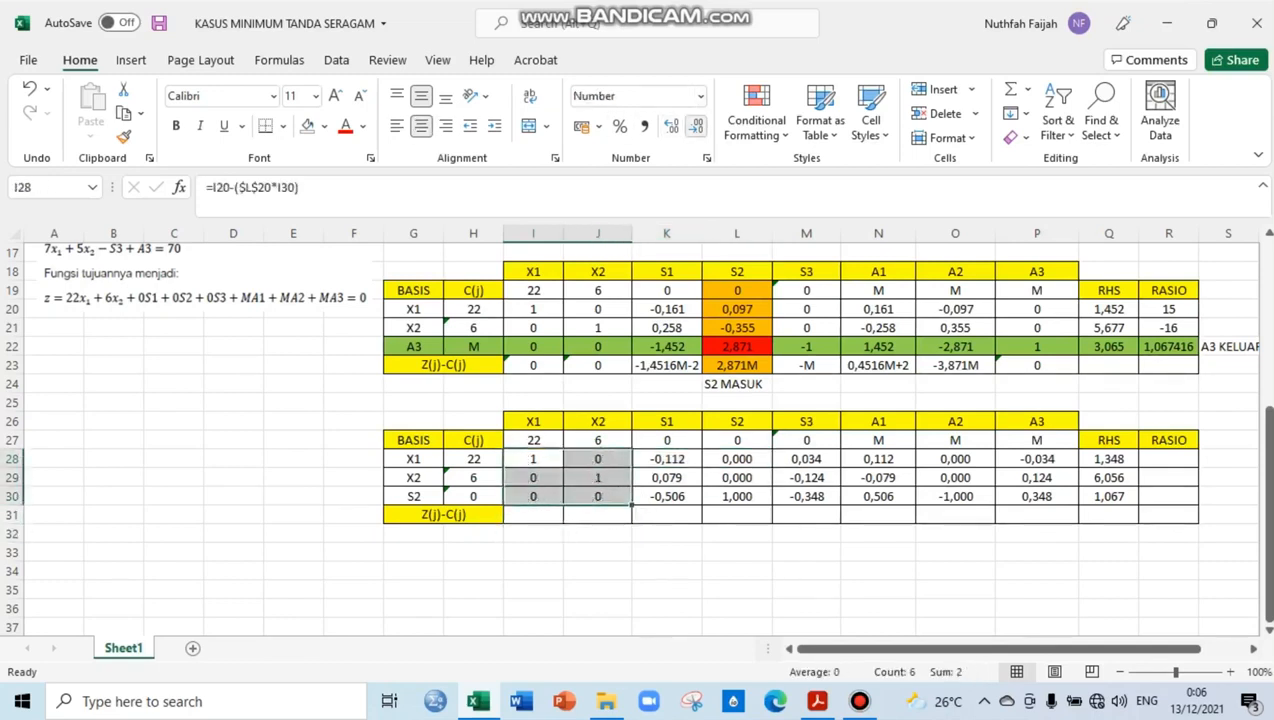
drag(737, 459, 737, 496)
click(694, 126)
click(694, 126)
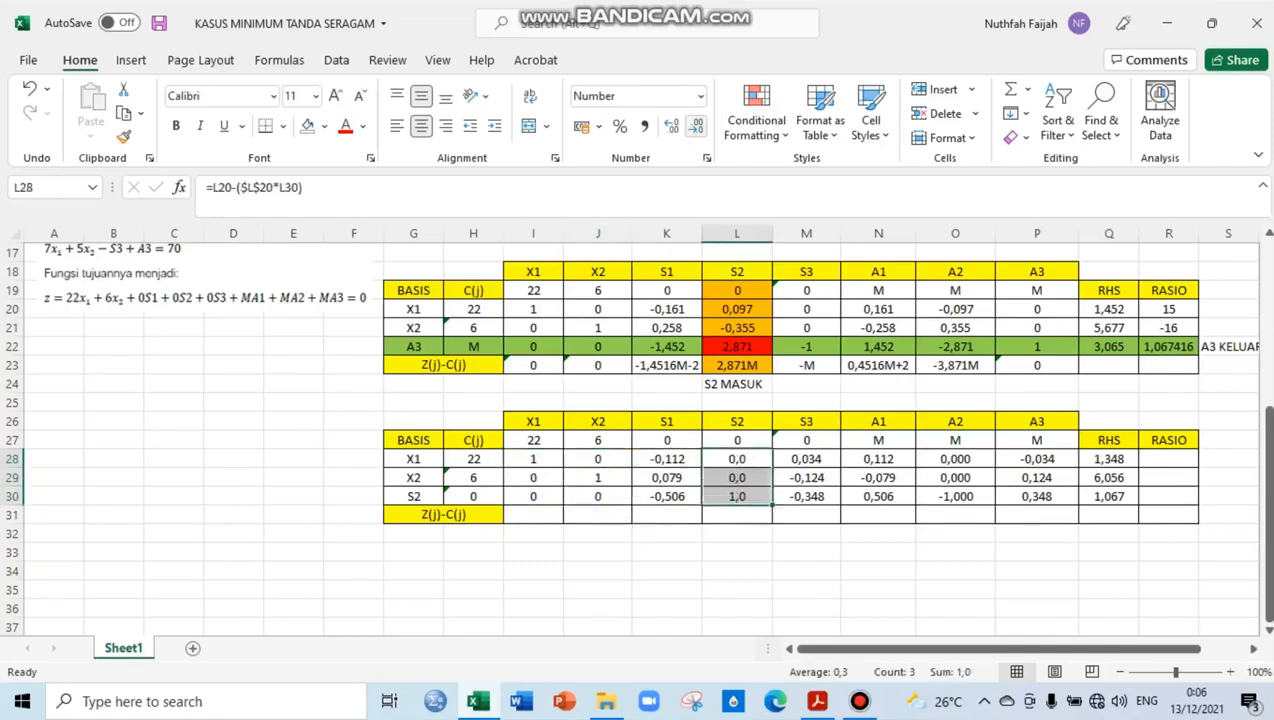
click(694, 126)
drag(955, 459, 955, 496)
click(694, 126)
click(694, 126)
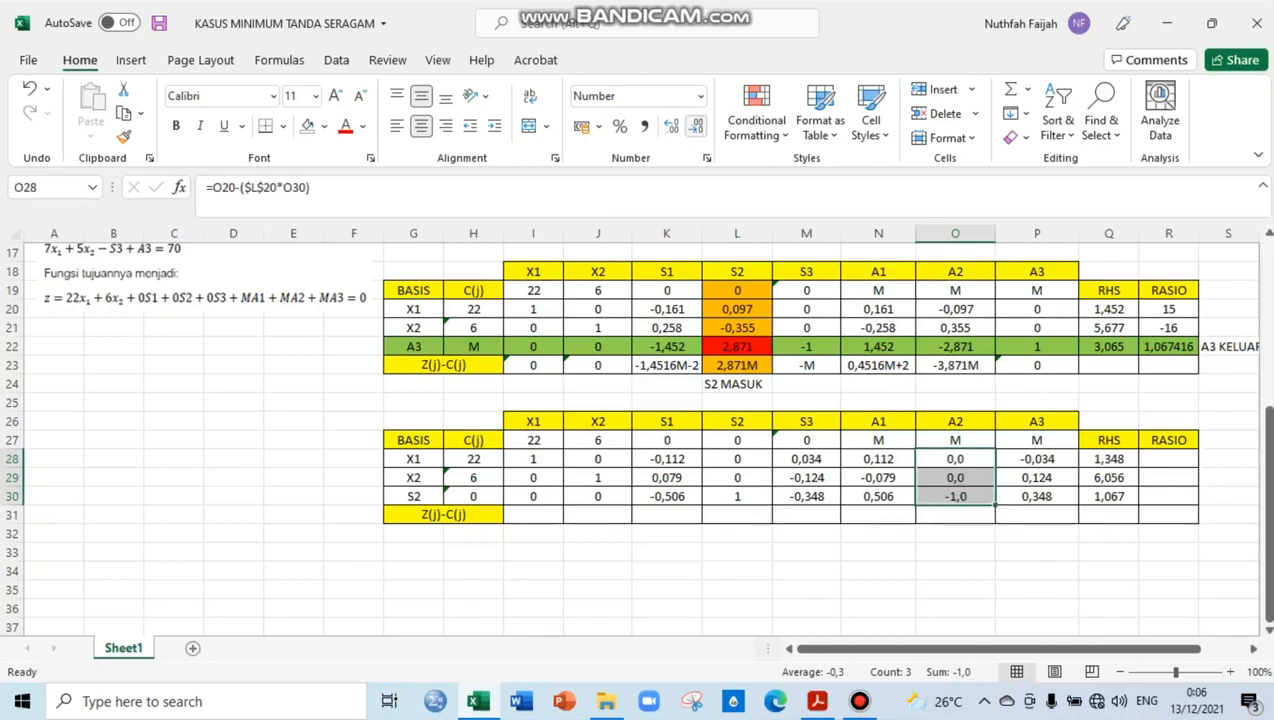
click(694, 126)
Fill the fourth table's Z(j)-C(j) row from I31 to M31 with 0, 0, -2, 0 and 0
click(533, 515)
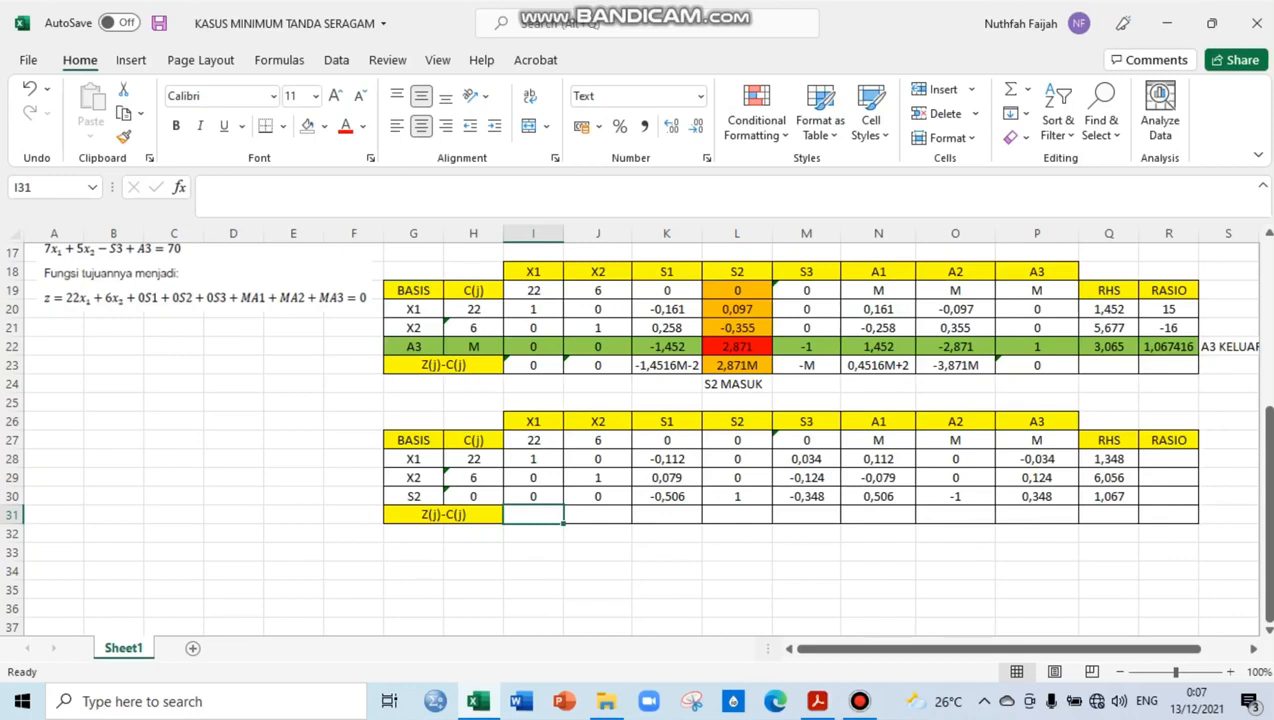
click(533, 440)
click(533, 515)
text(0)
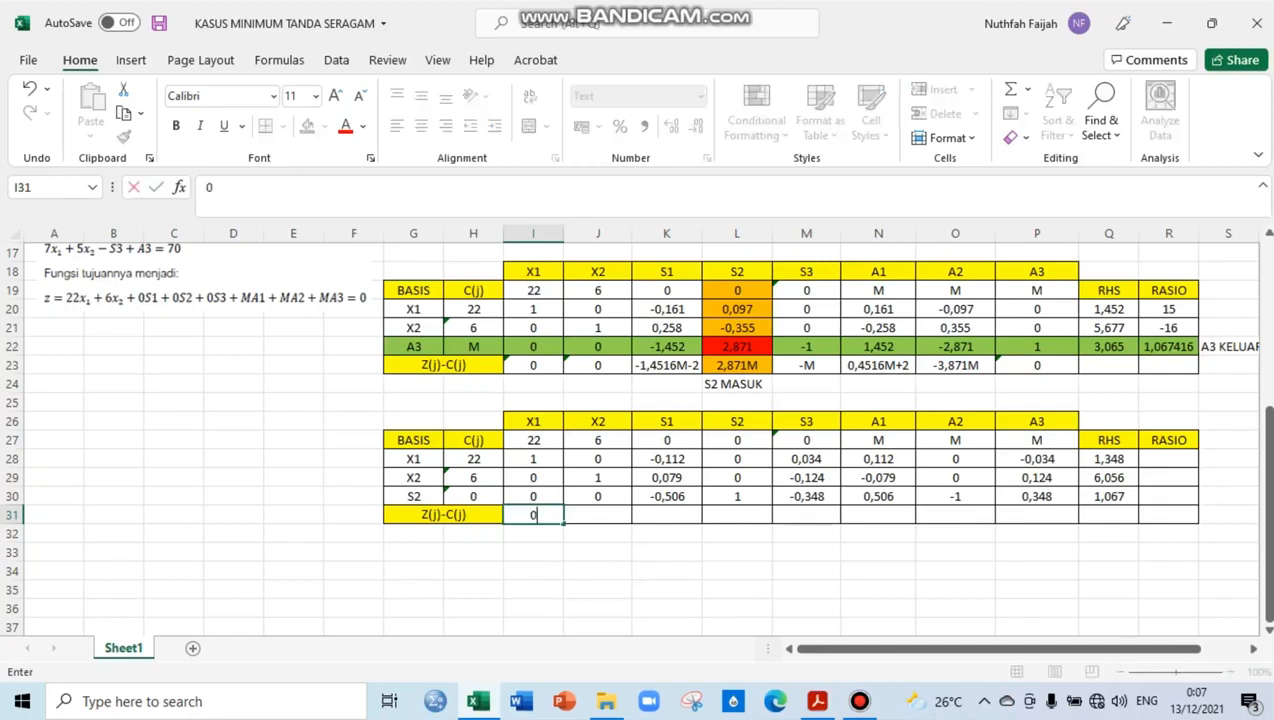
key(Tab)
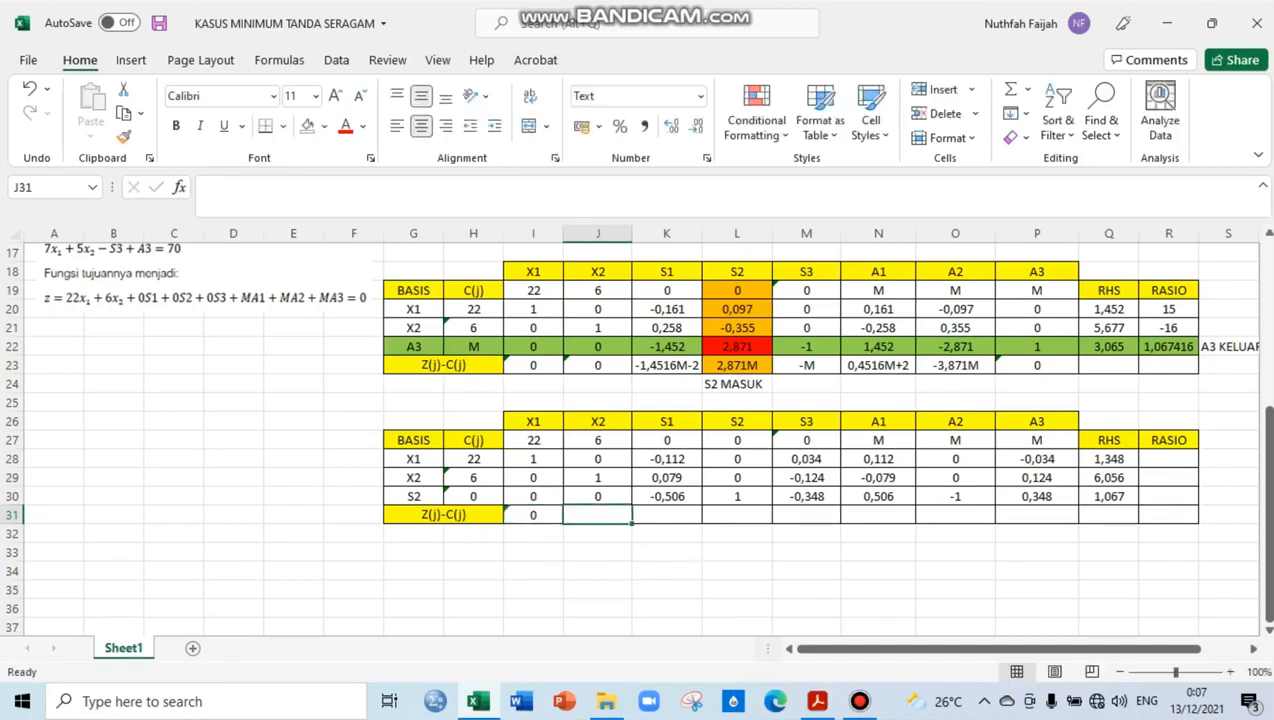
text(0)
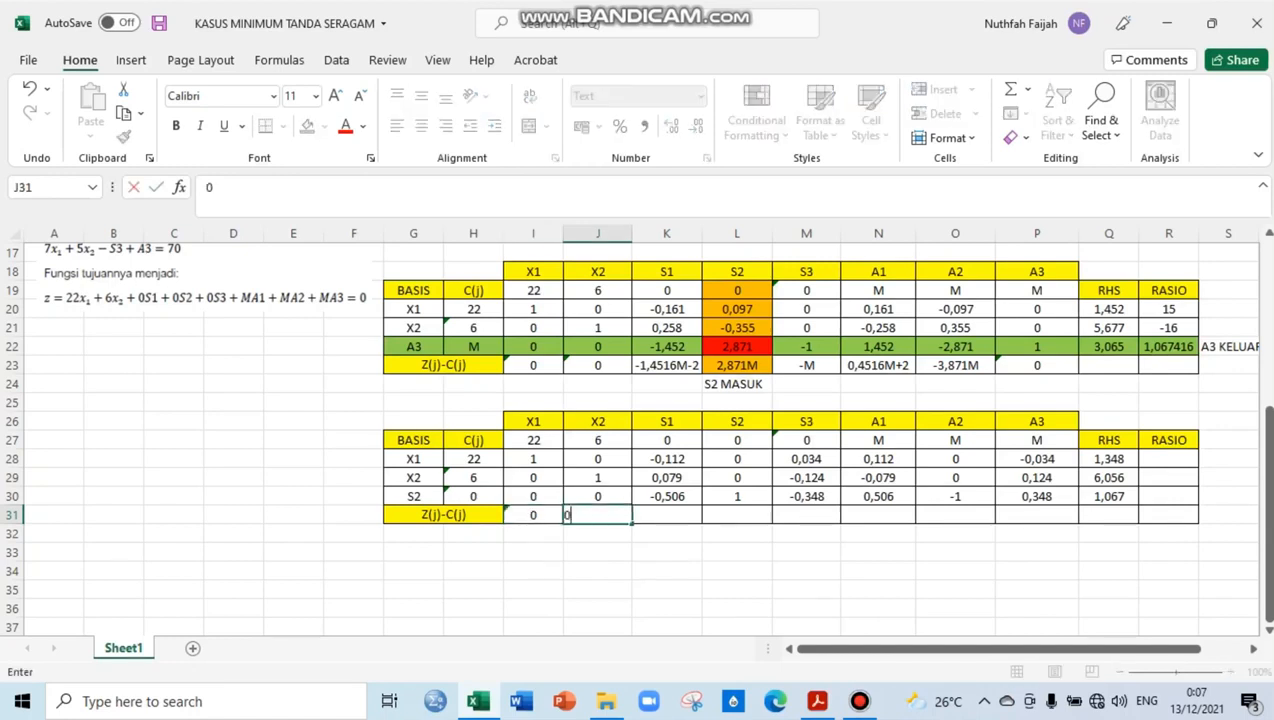
key(Tab)
text(-2)
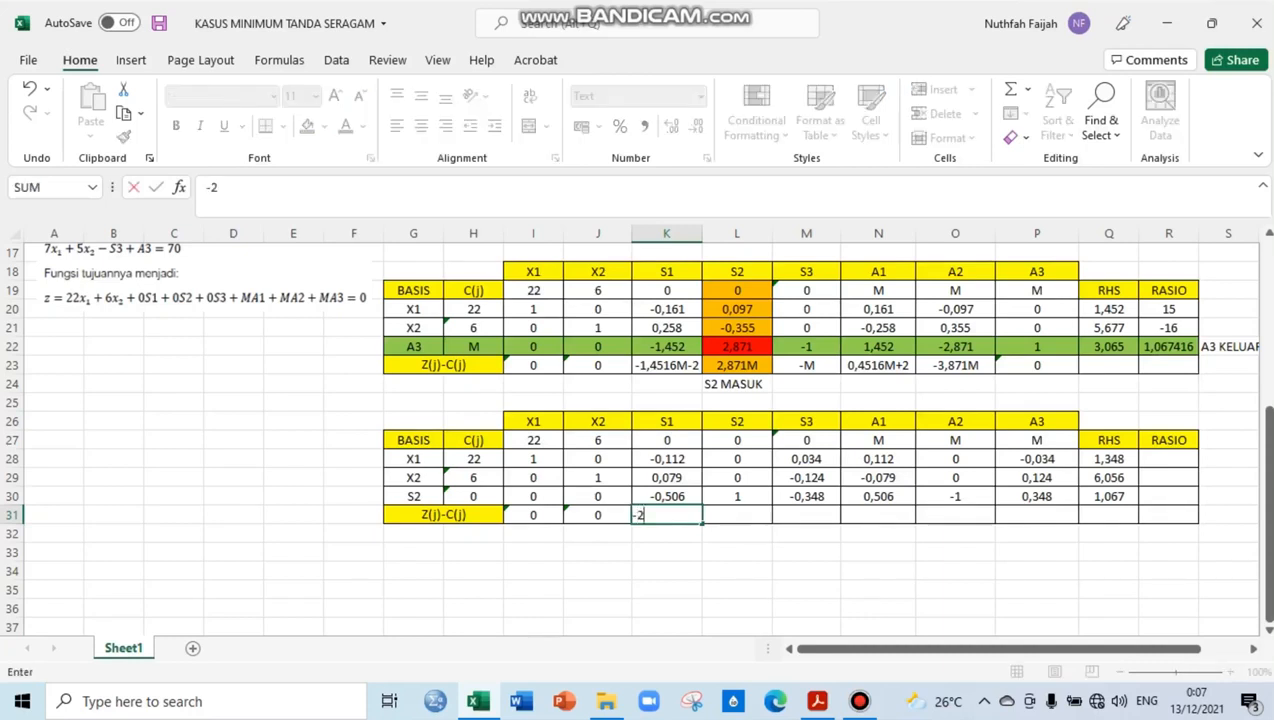
key(Tab)
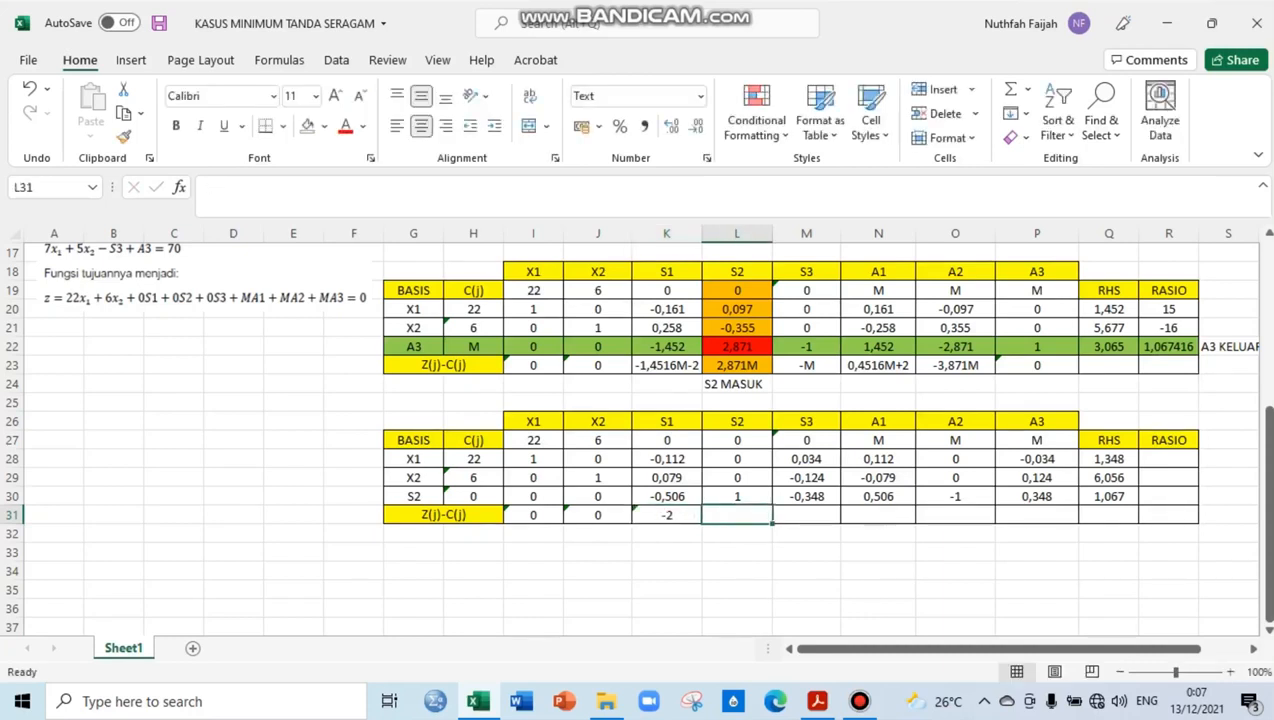
text(0)
key(Tab)
text(0)
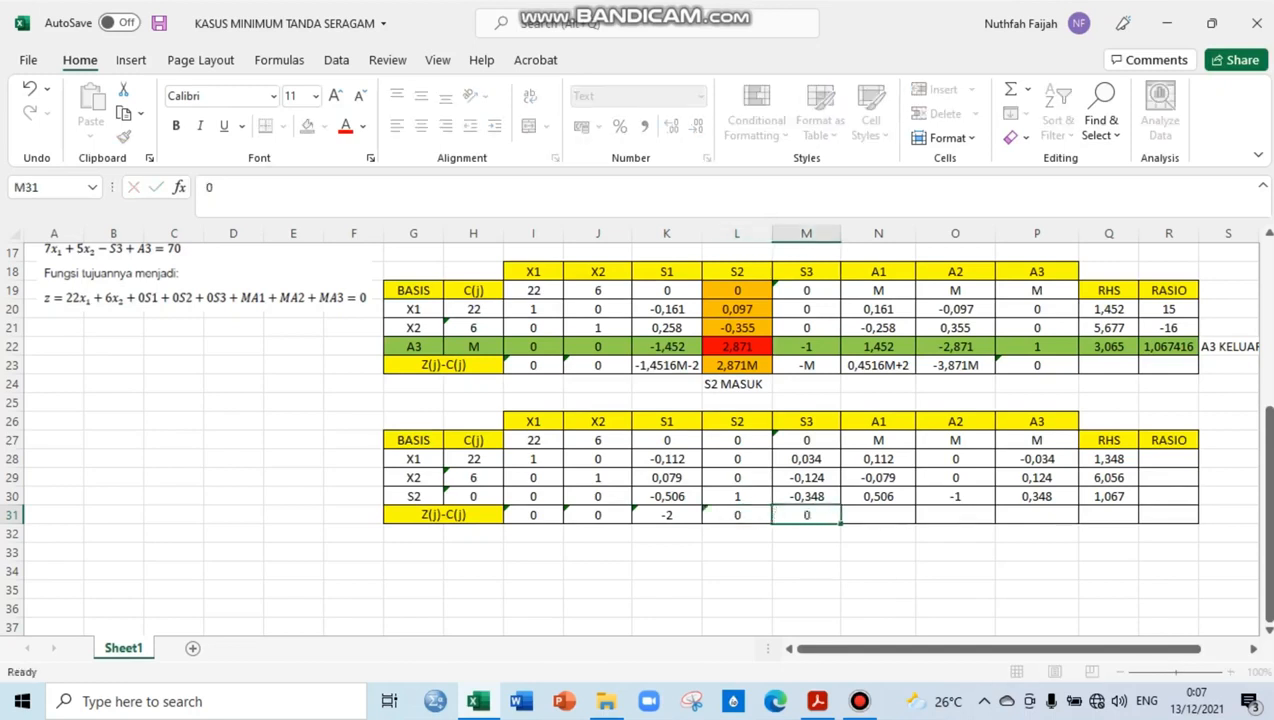
key(Tab)
Complete the Z(j)-C(j) row for A1, A2 and A3 with -M+2, -M and -M in N31:P31
text(-M)
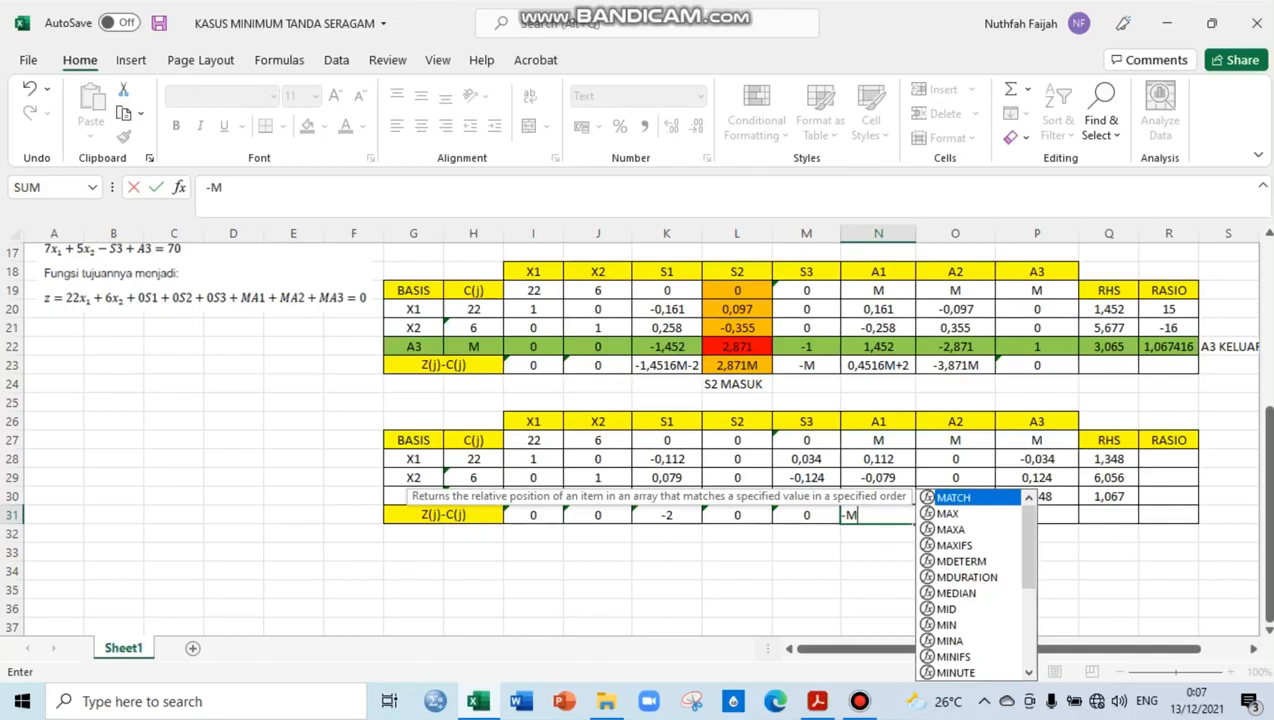
text(+2)
key(Tab)
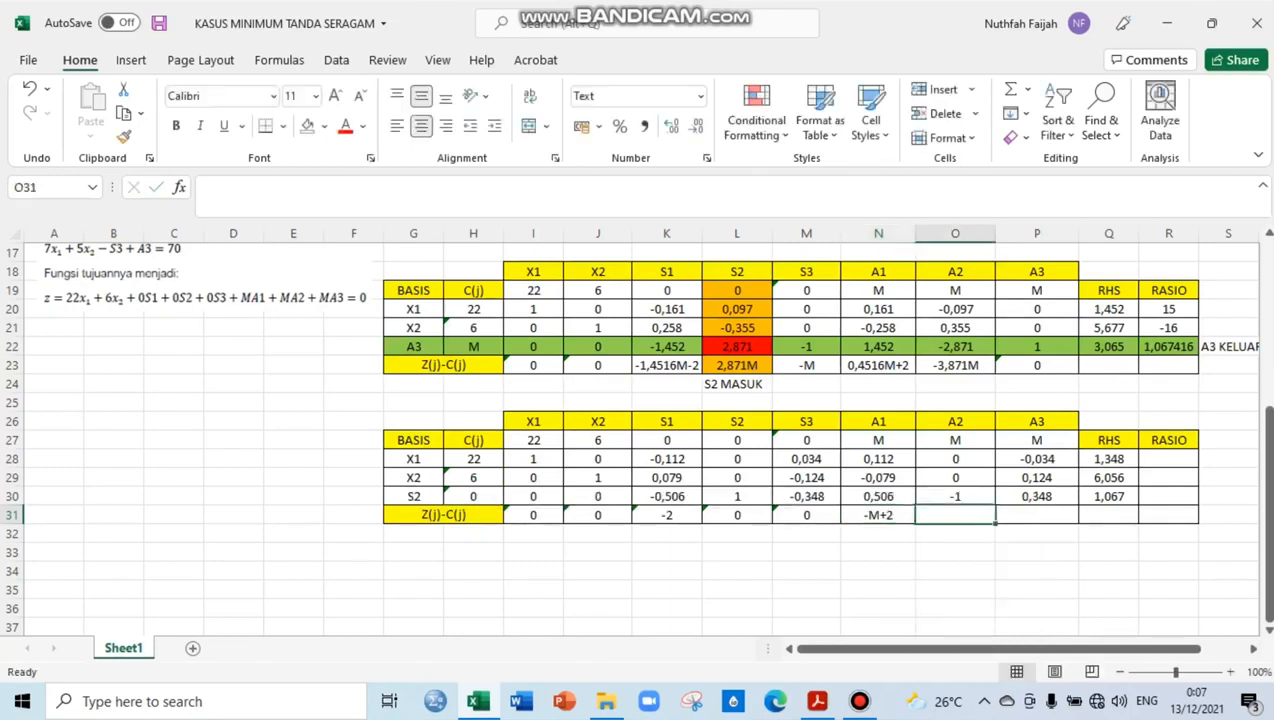
text(-M)
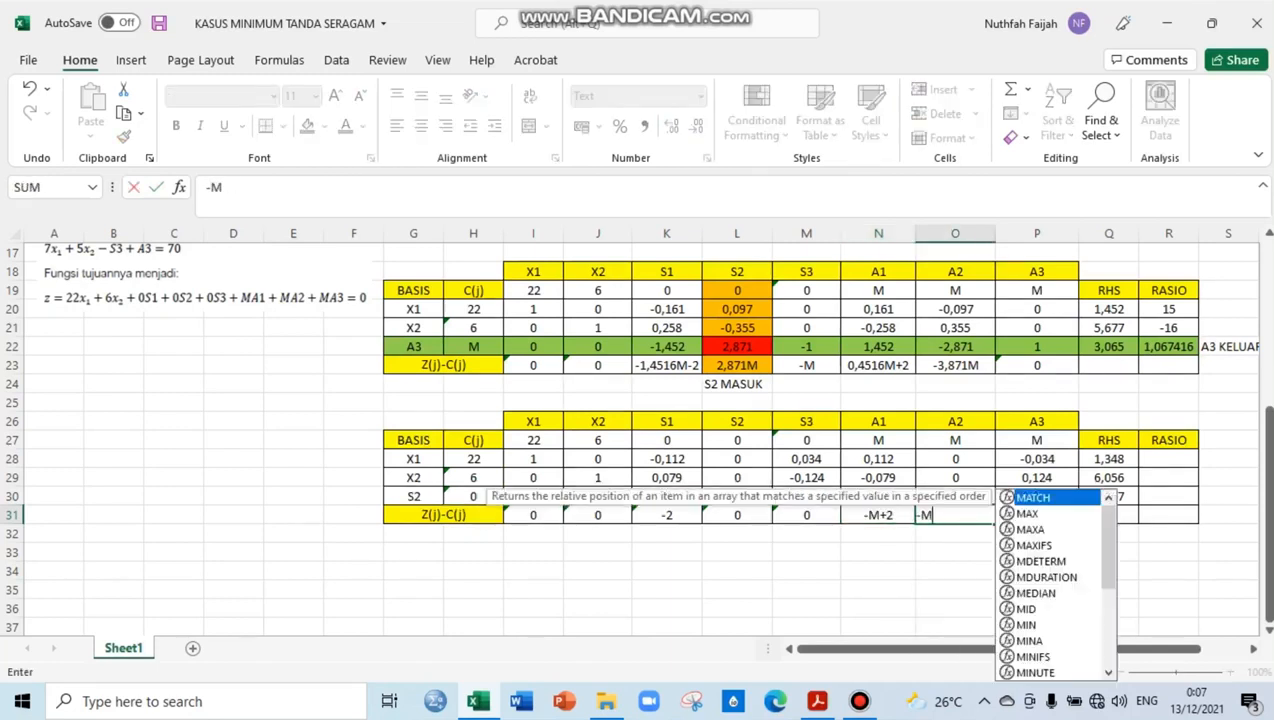
key(Tab)
text(-M)
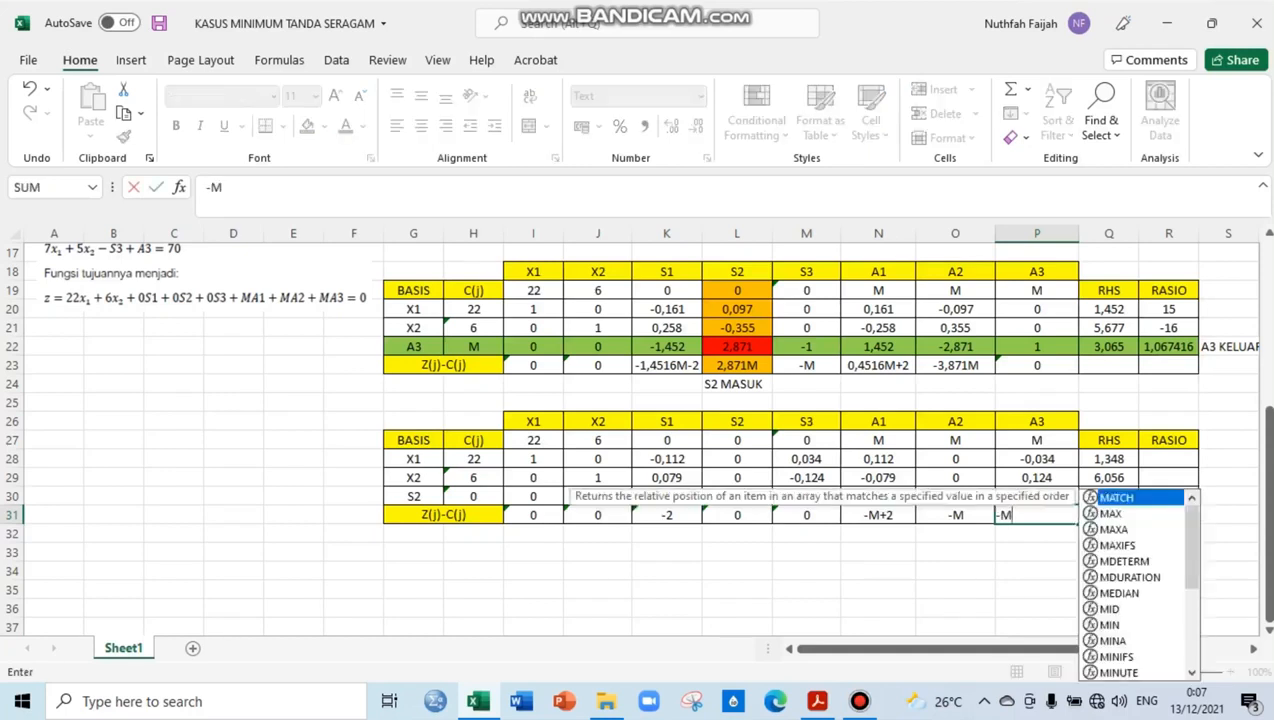
key(Tab)
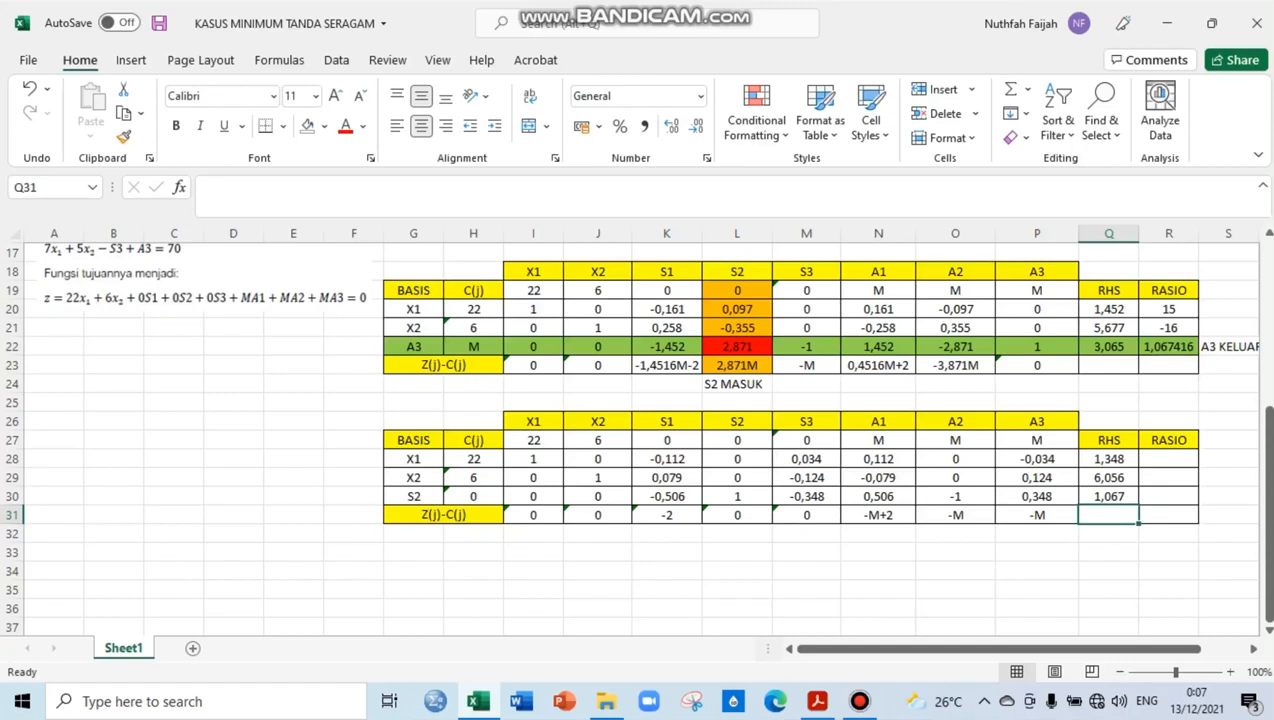
key(Return)
key(Return)
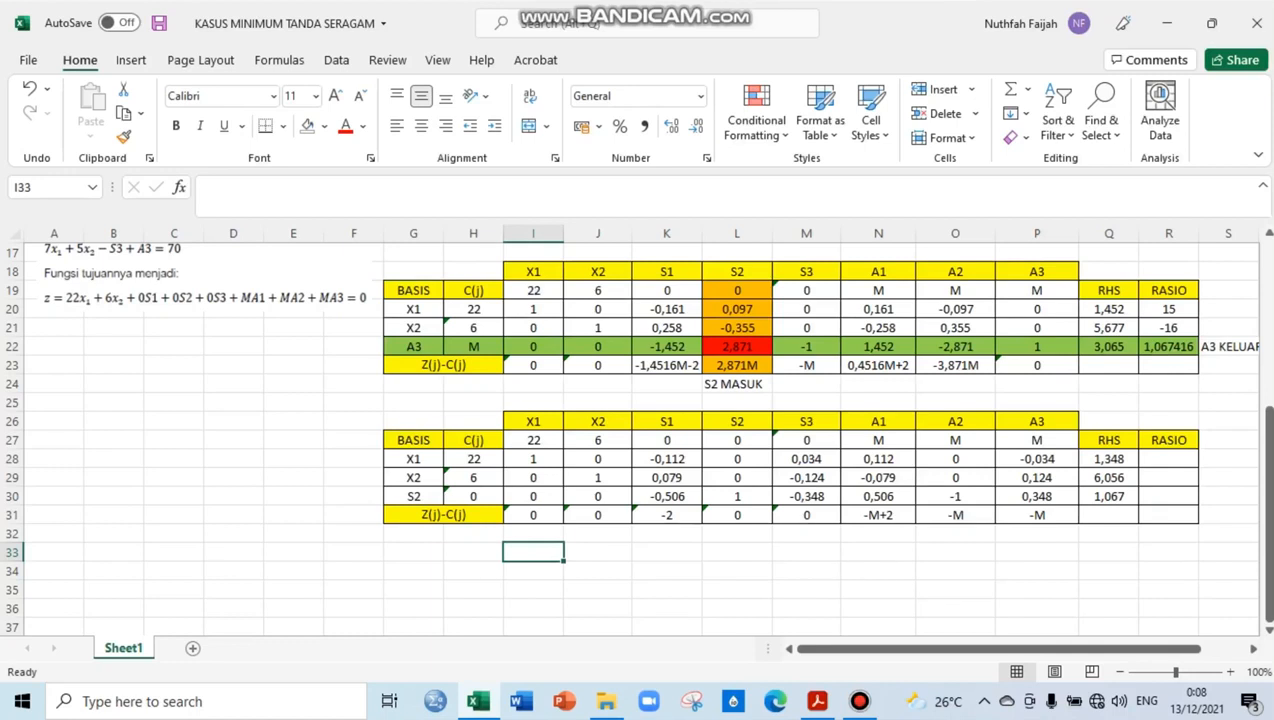
Highlight the fourth table's X1 basis label in G28 and its RHS value in Q28 with dark green fill
click(414, 459)
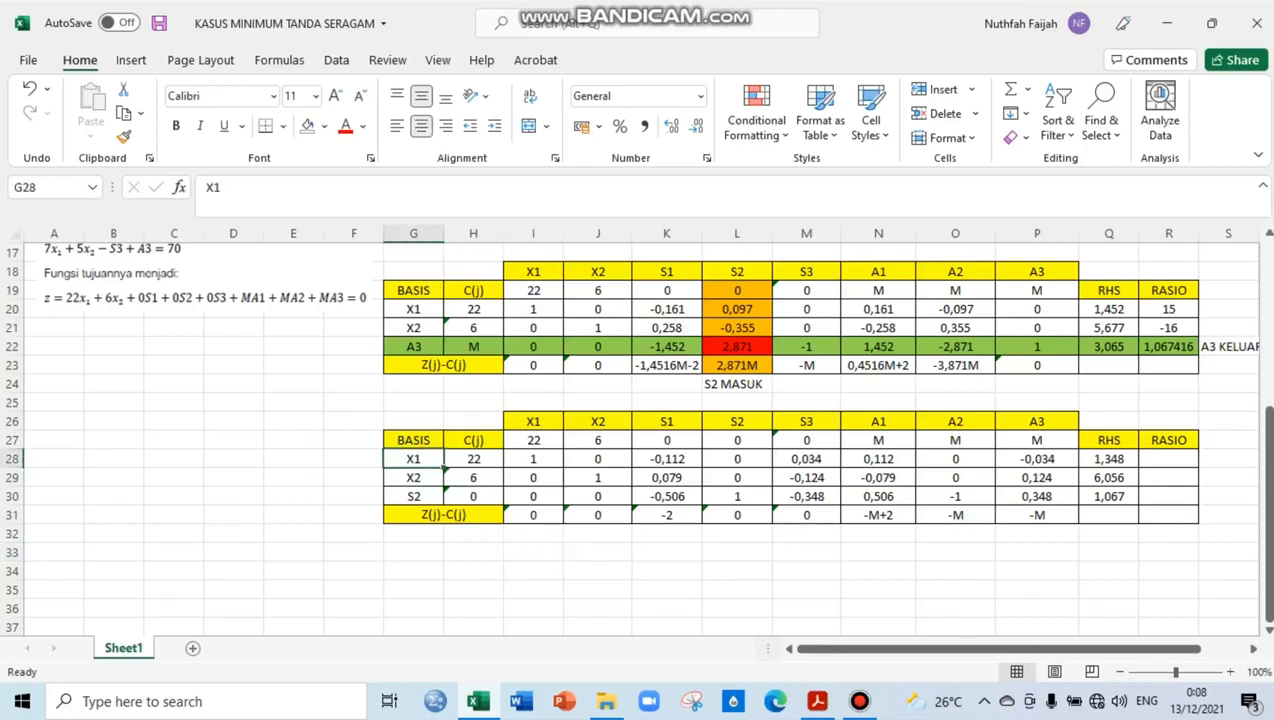
click(324, 127)
click(385, 301)
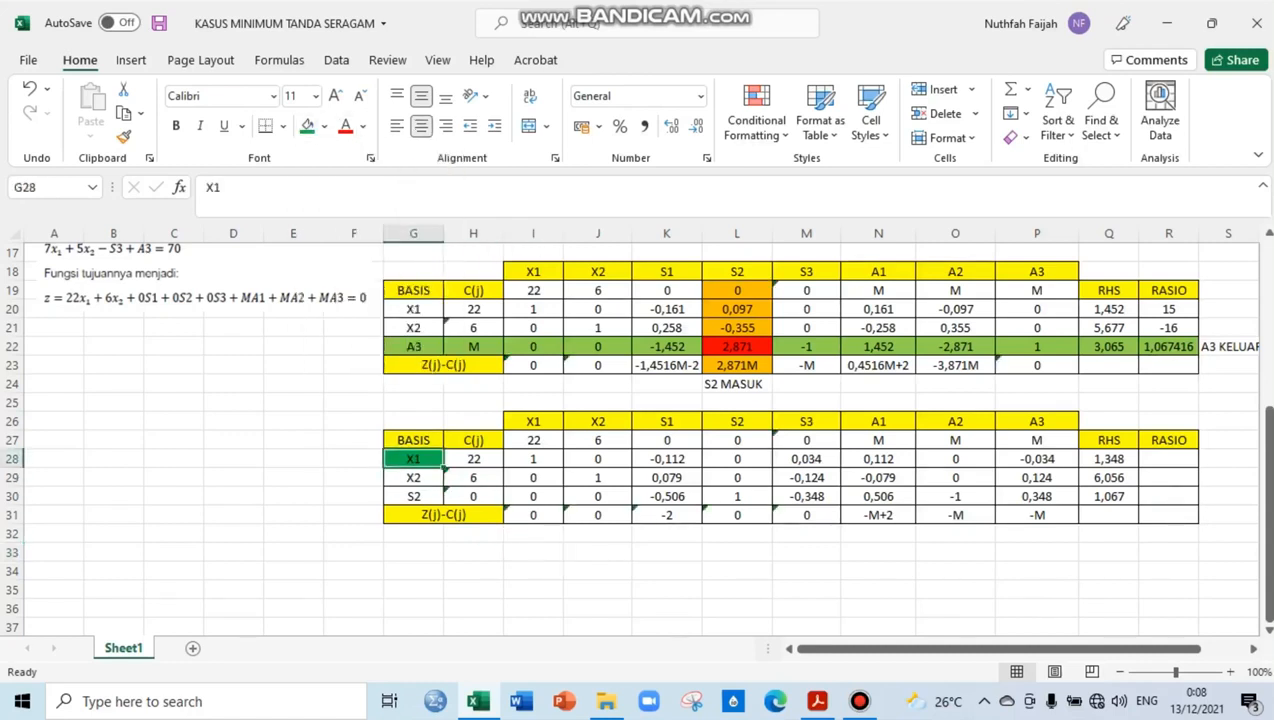
click(1109, 459)
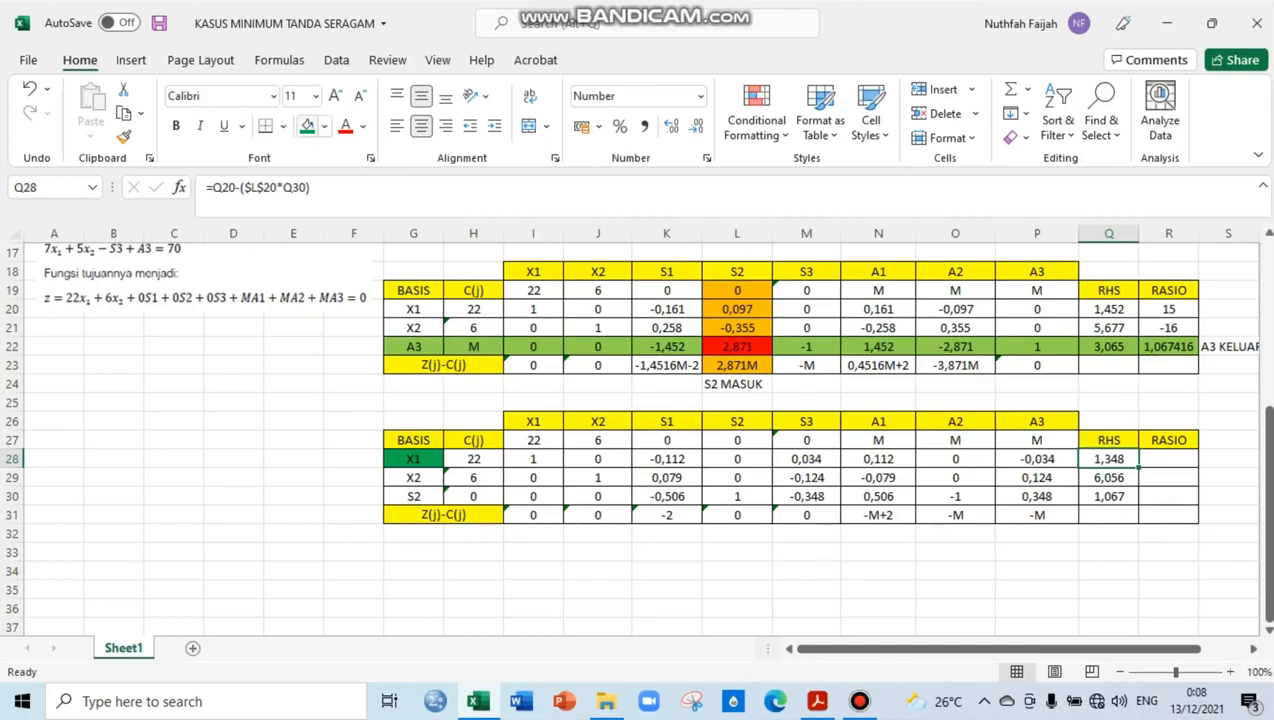
click(307, 126)
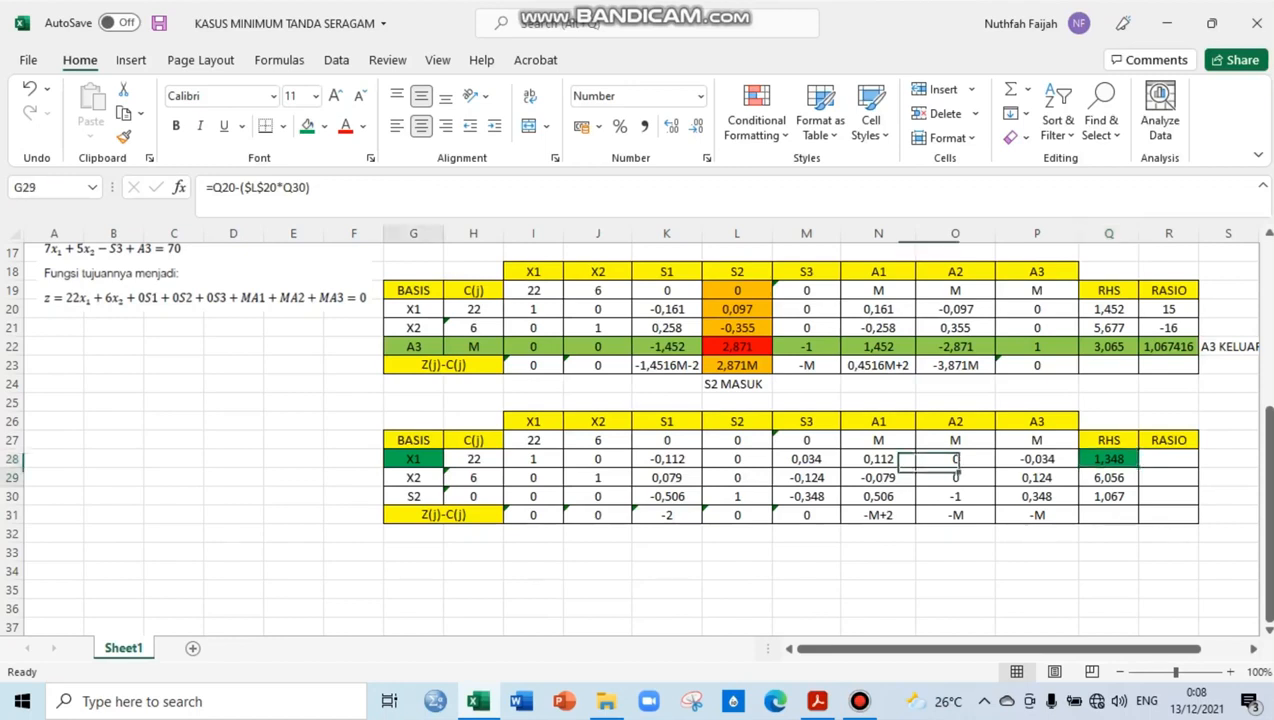
Apply the same green fill to the X2 basis label in G29 and its RHS value in Q29
click(413, 478)
click(307, 126)
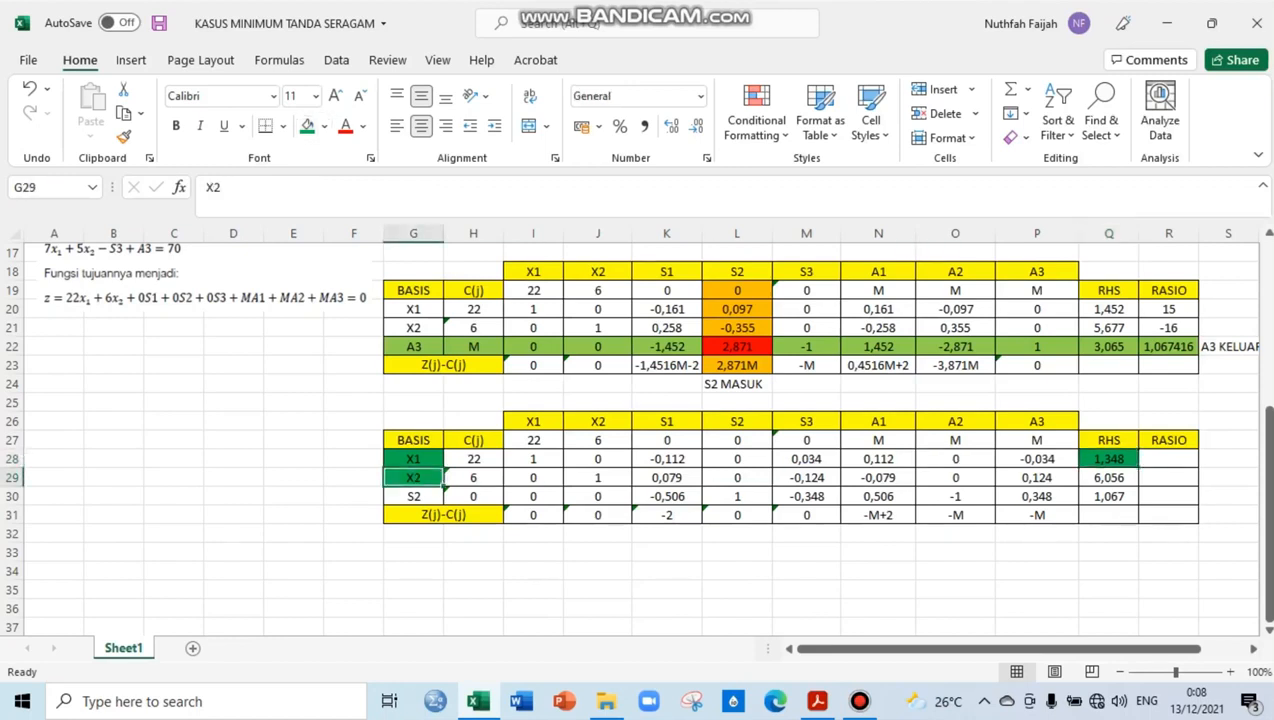
click(1135, 484)
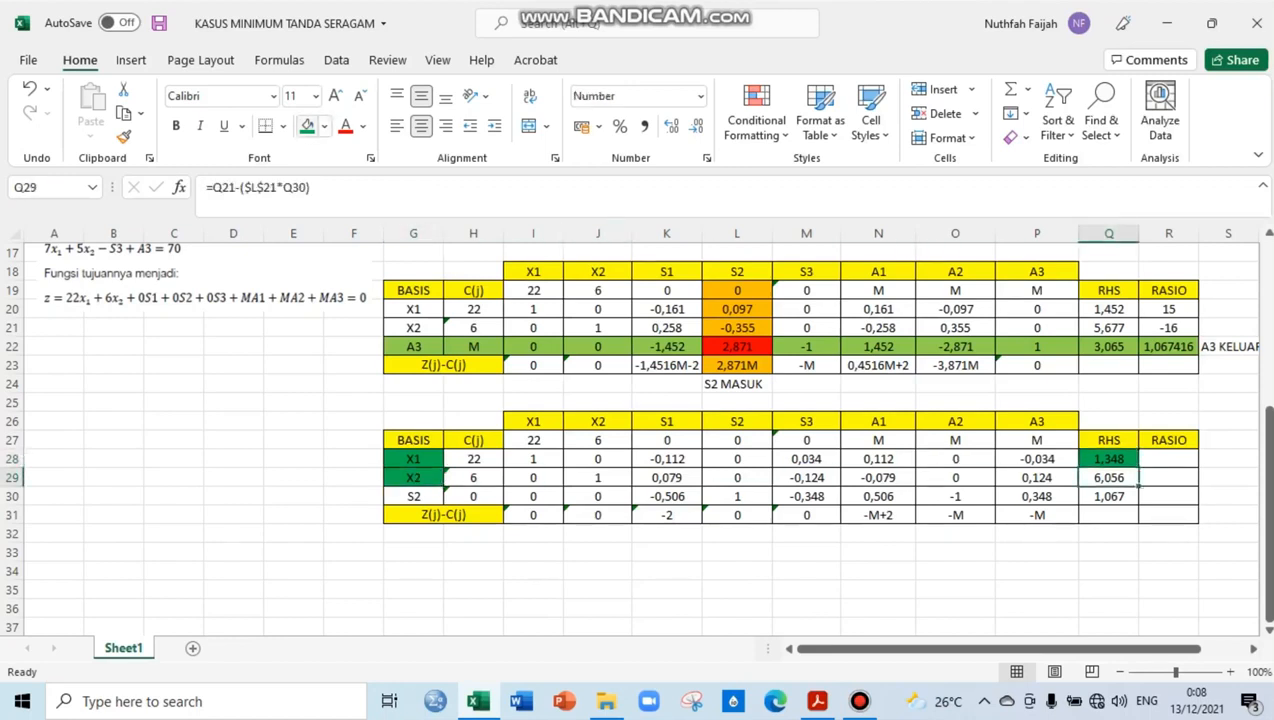
click(307, 126)
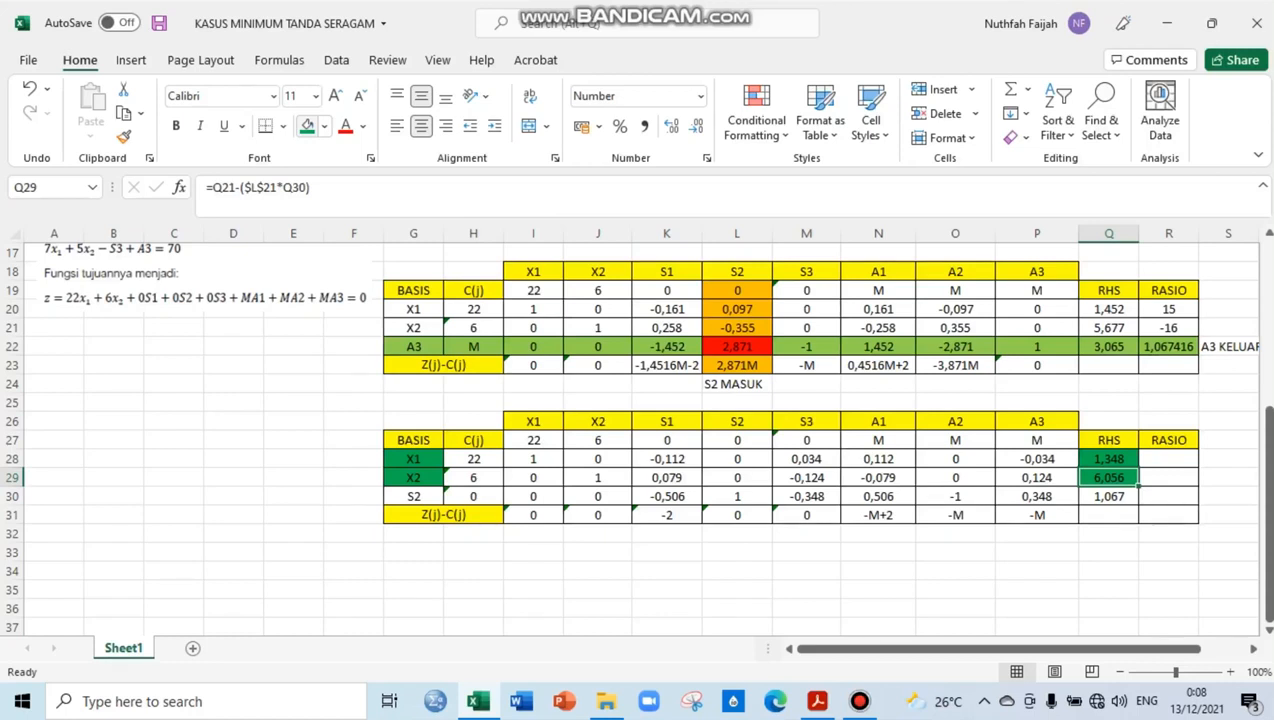
Write the objective function "Z = 22X1 + 6X2" in G33 below the fourth table
click(413, 552)
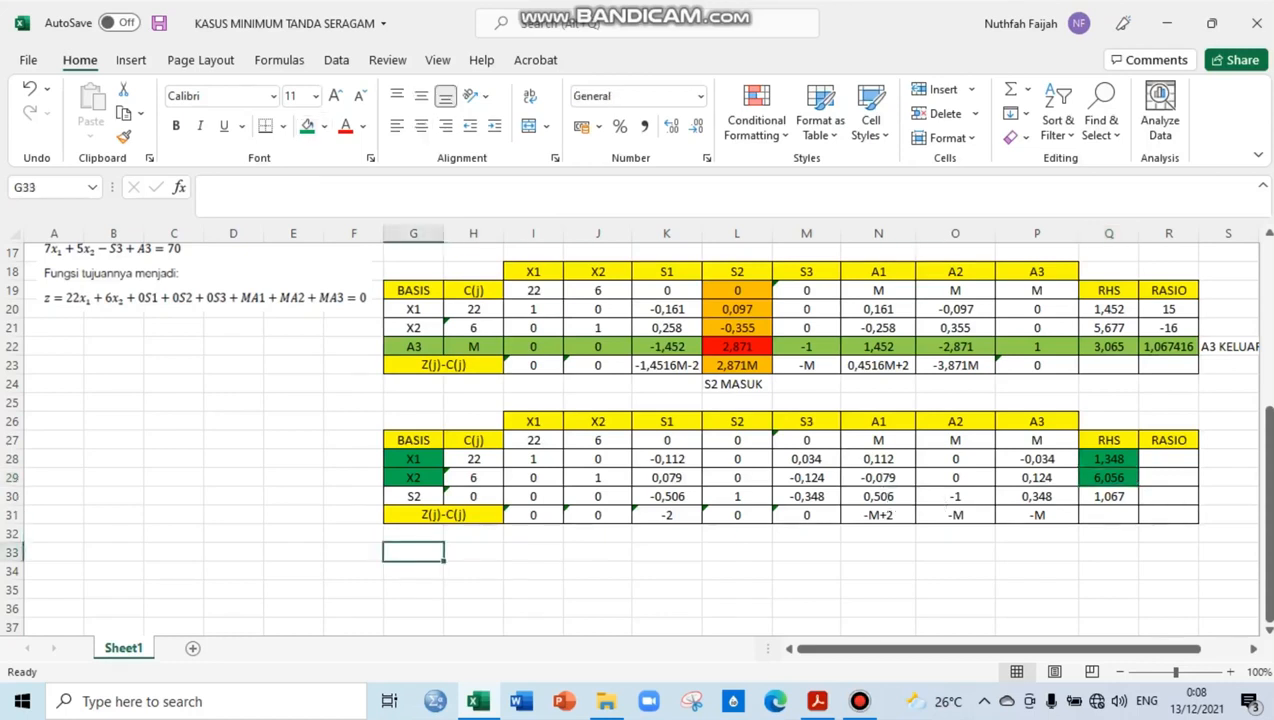
text(Z =)
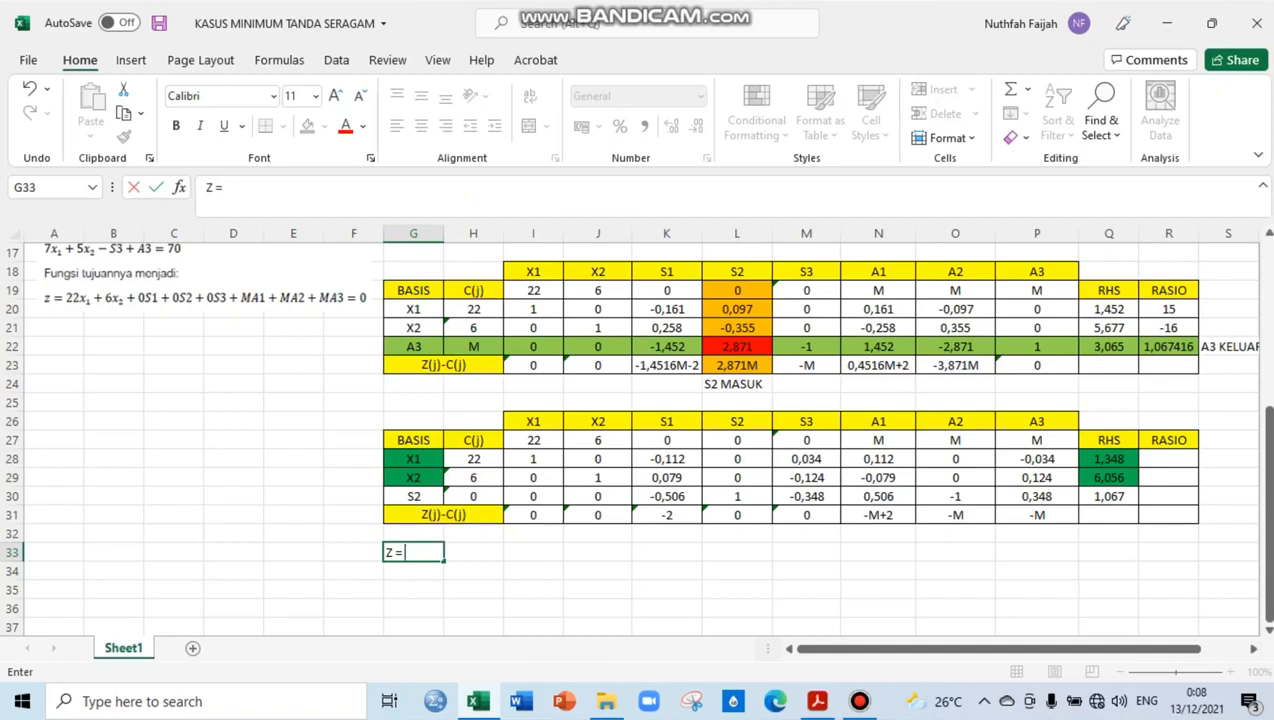
text( 22X1 + 6X2)
key(Return)
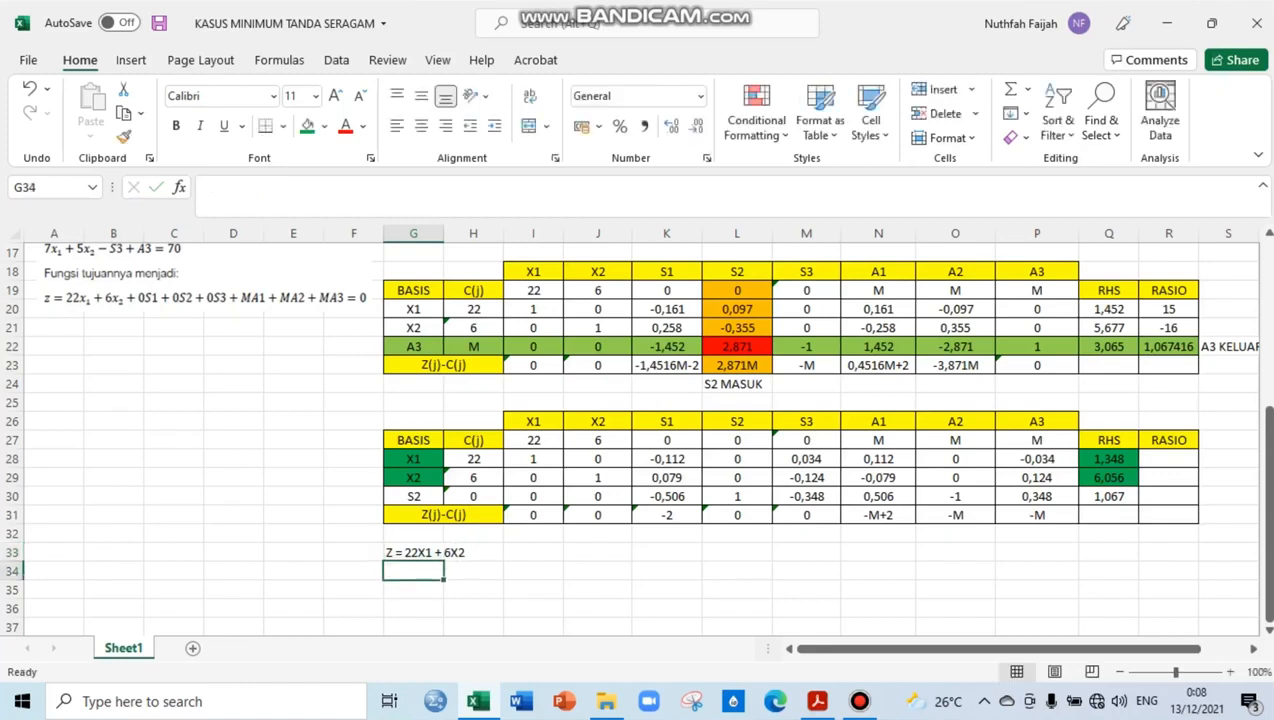
Substitute the X1 and X2 RHS values into the objective function in G34 as "Z= 22(1,348) + 6(6,056)"
text(Z)
key(BackSpace)
text(=)
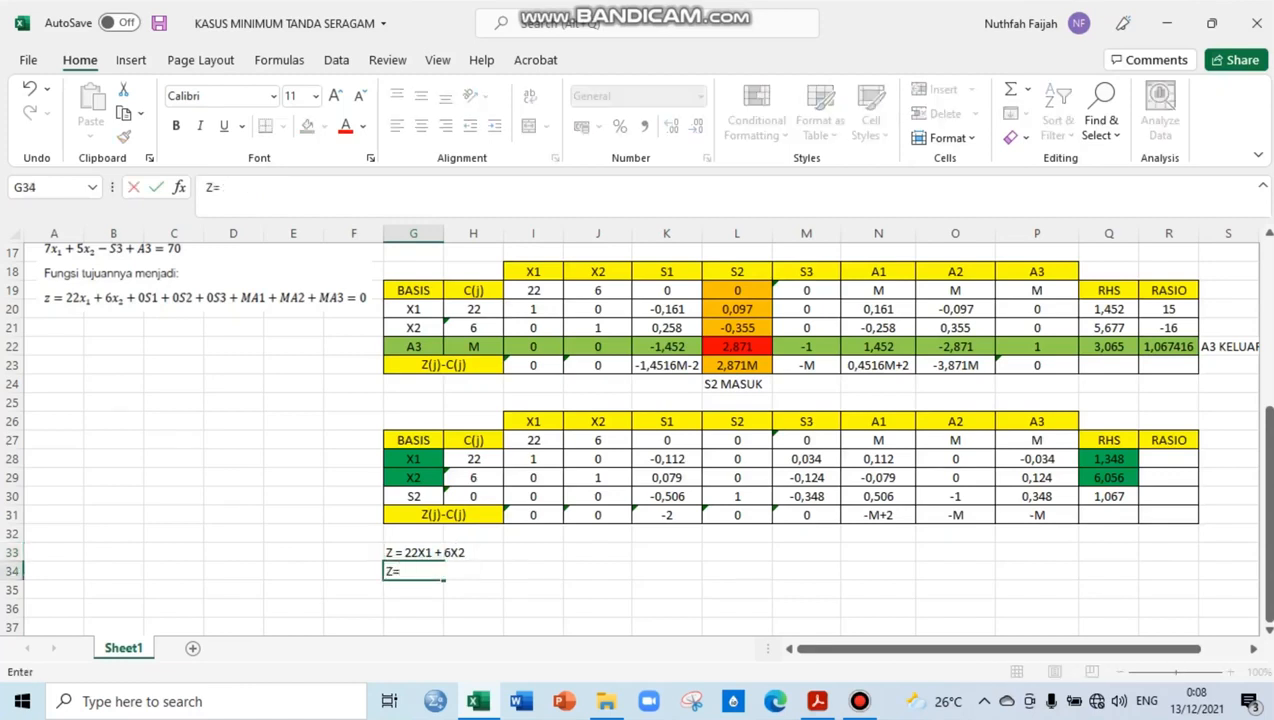
text( 22(1,348)
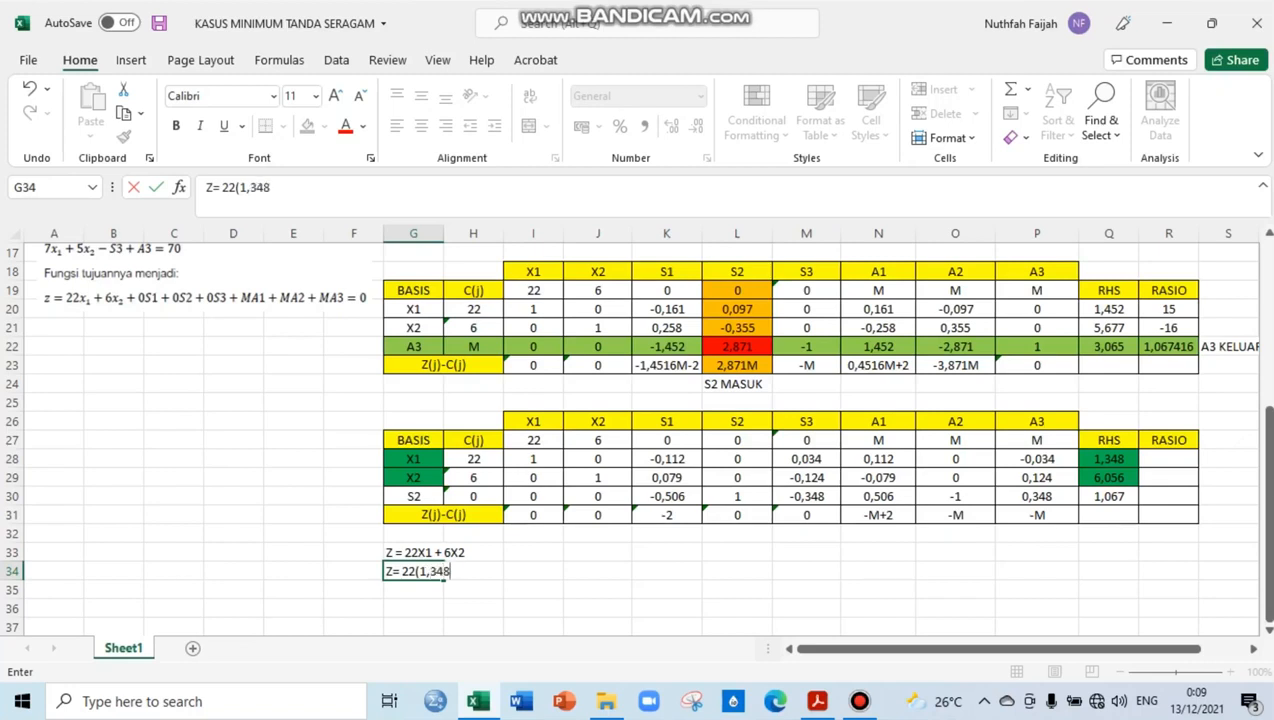
text() + 6(6,056))
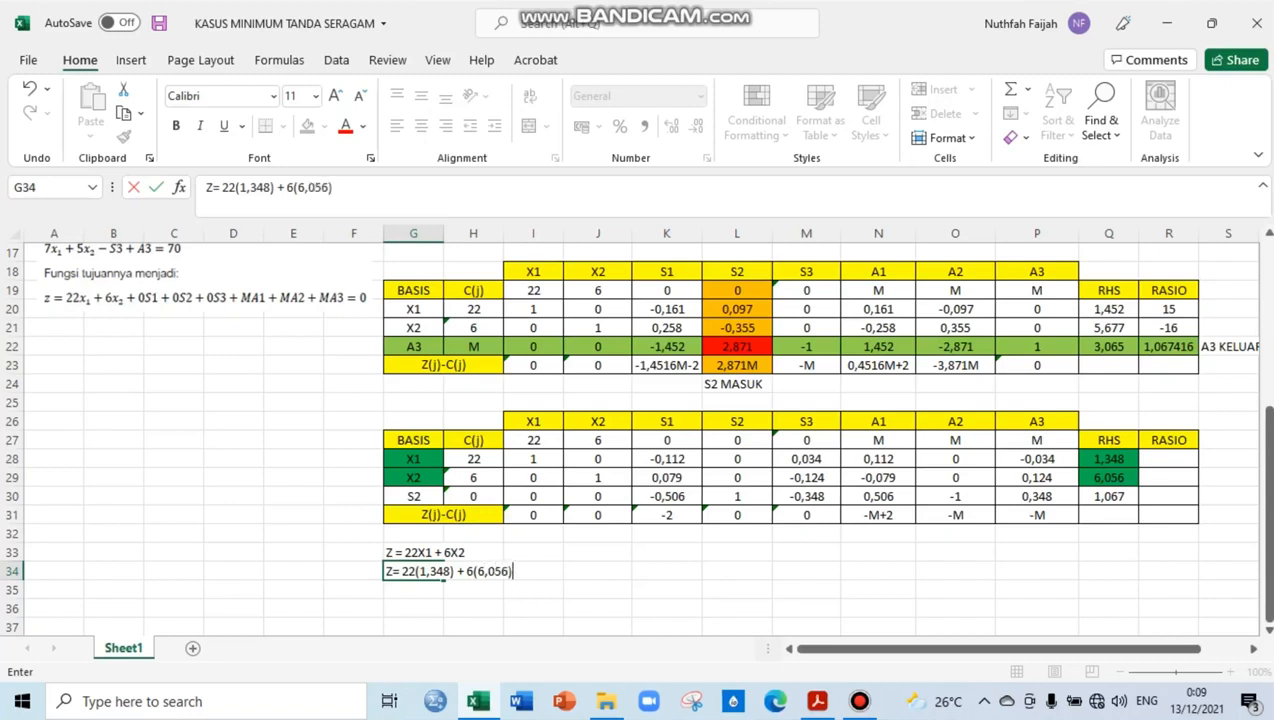
key(Return)
Write the objective value "Z = 66" in G35 below the substitution and select that cell
text(Z =)
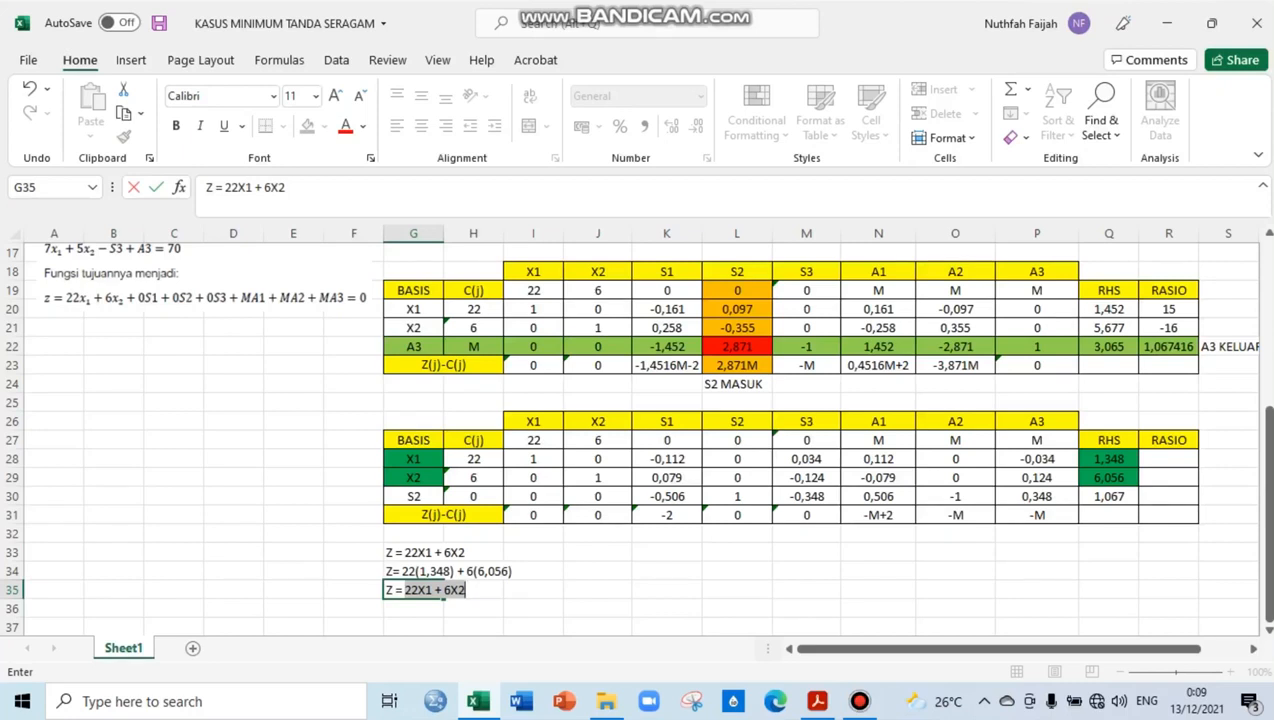
text(66)
key(Return)
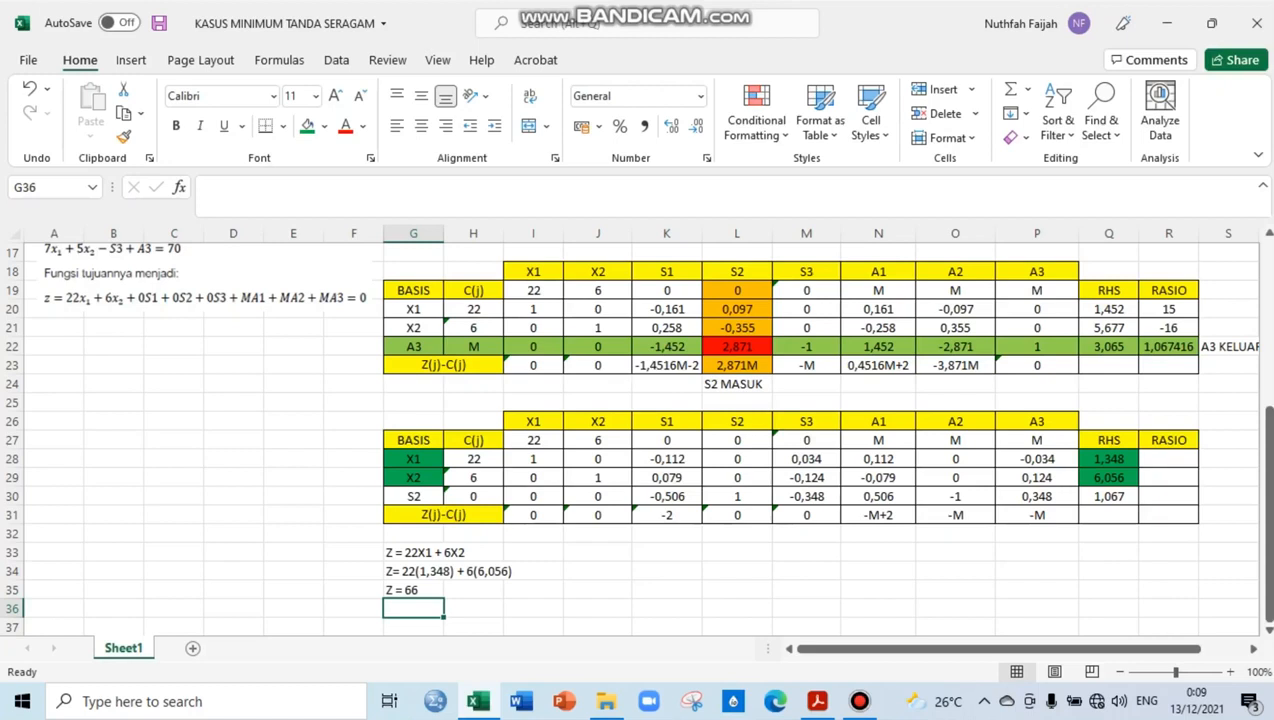
click(413, 590)
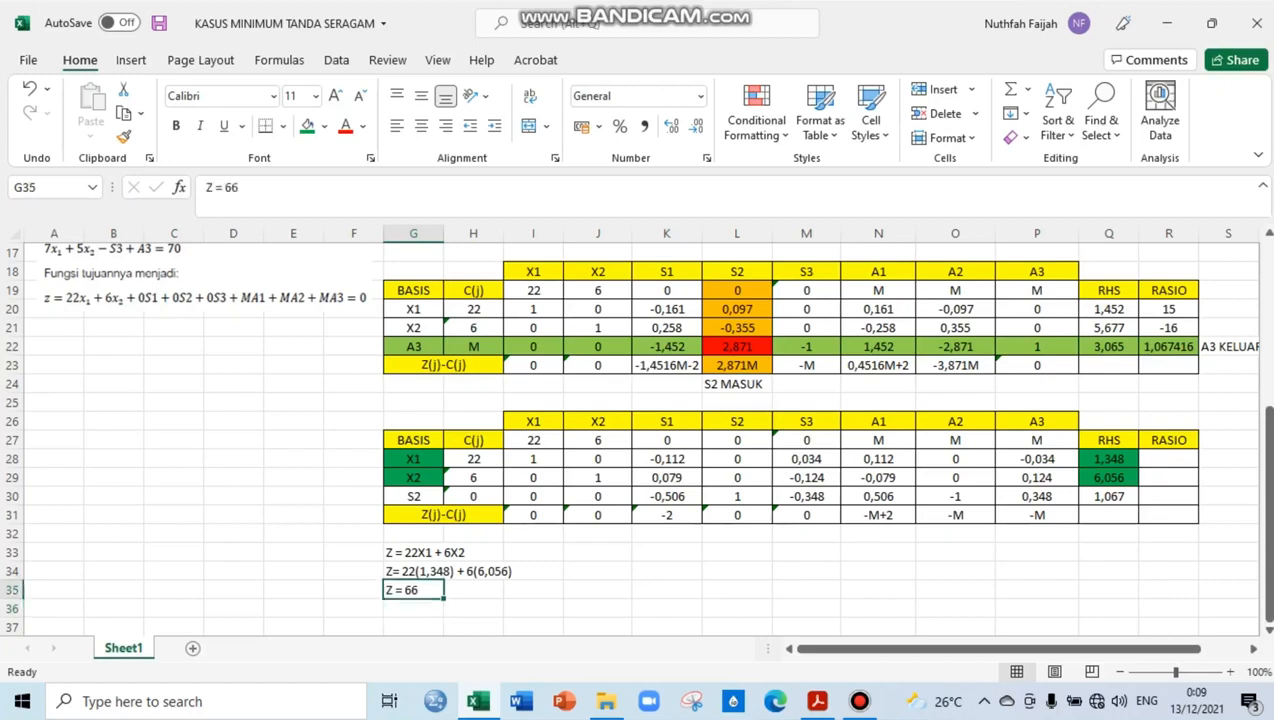